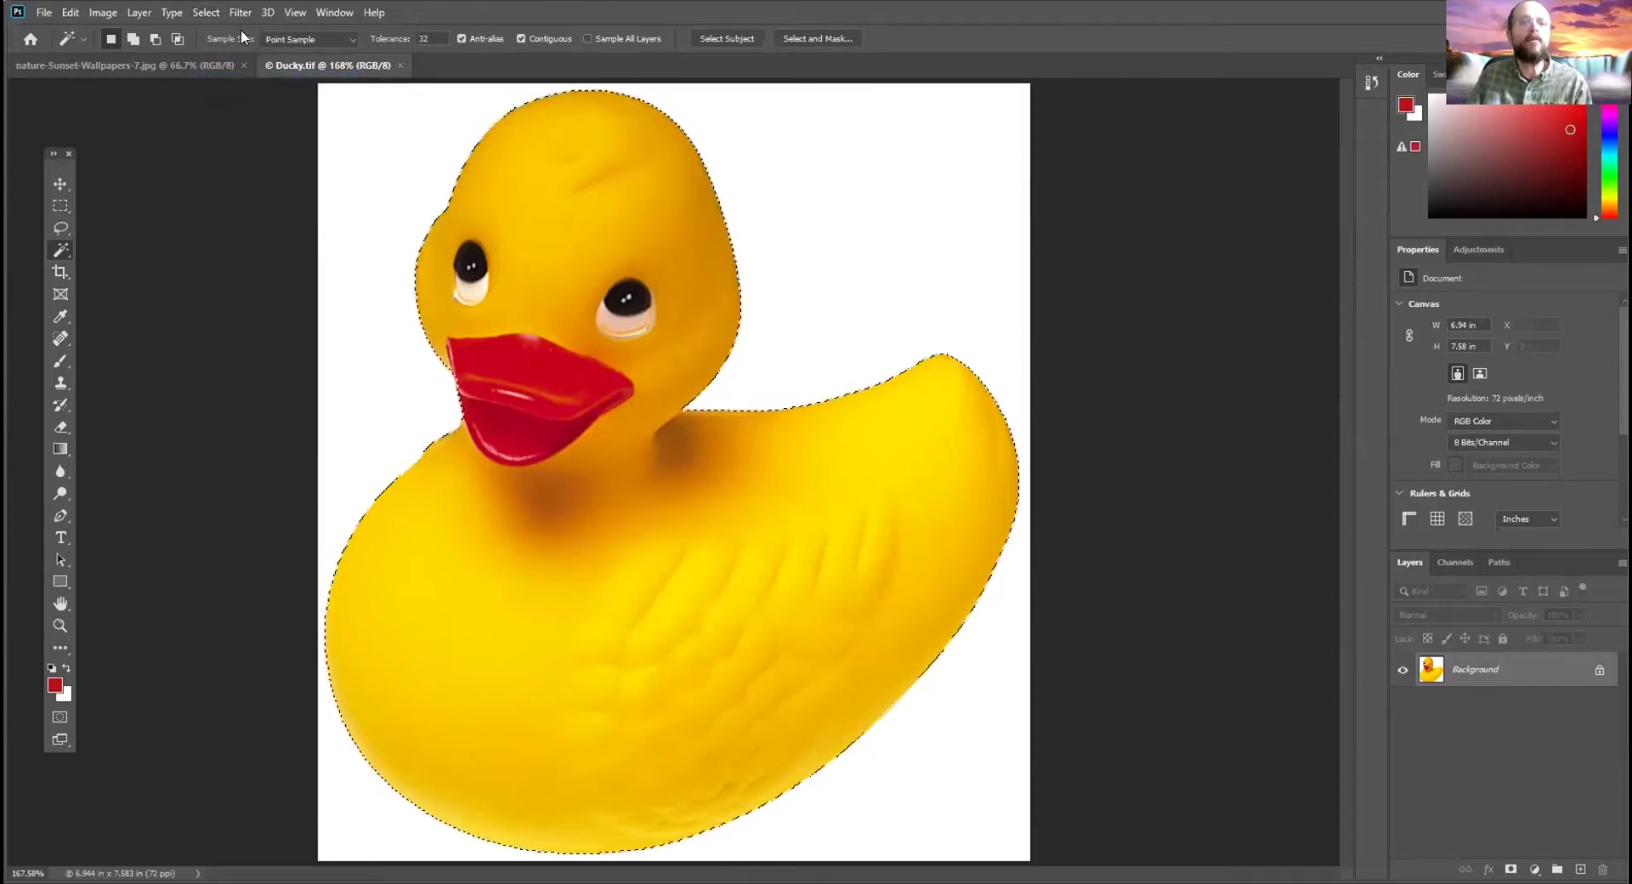
Invert the duck selection so that the white background is selected instead
click(206, 12)
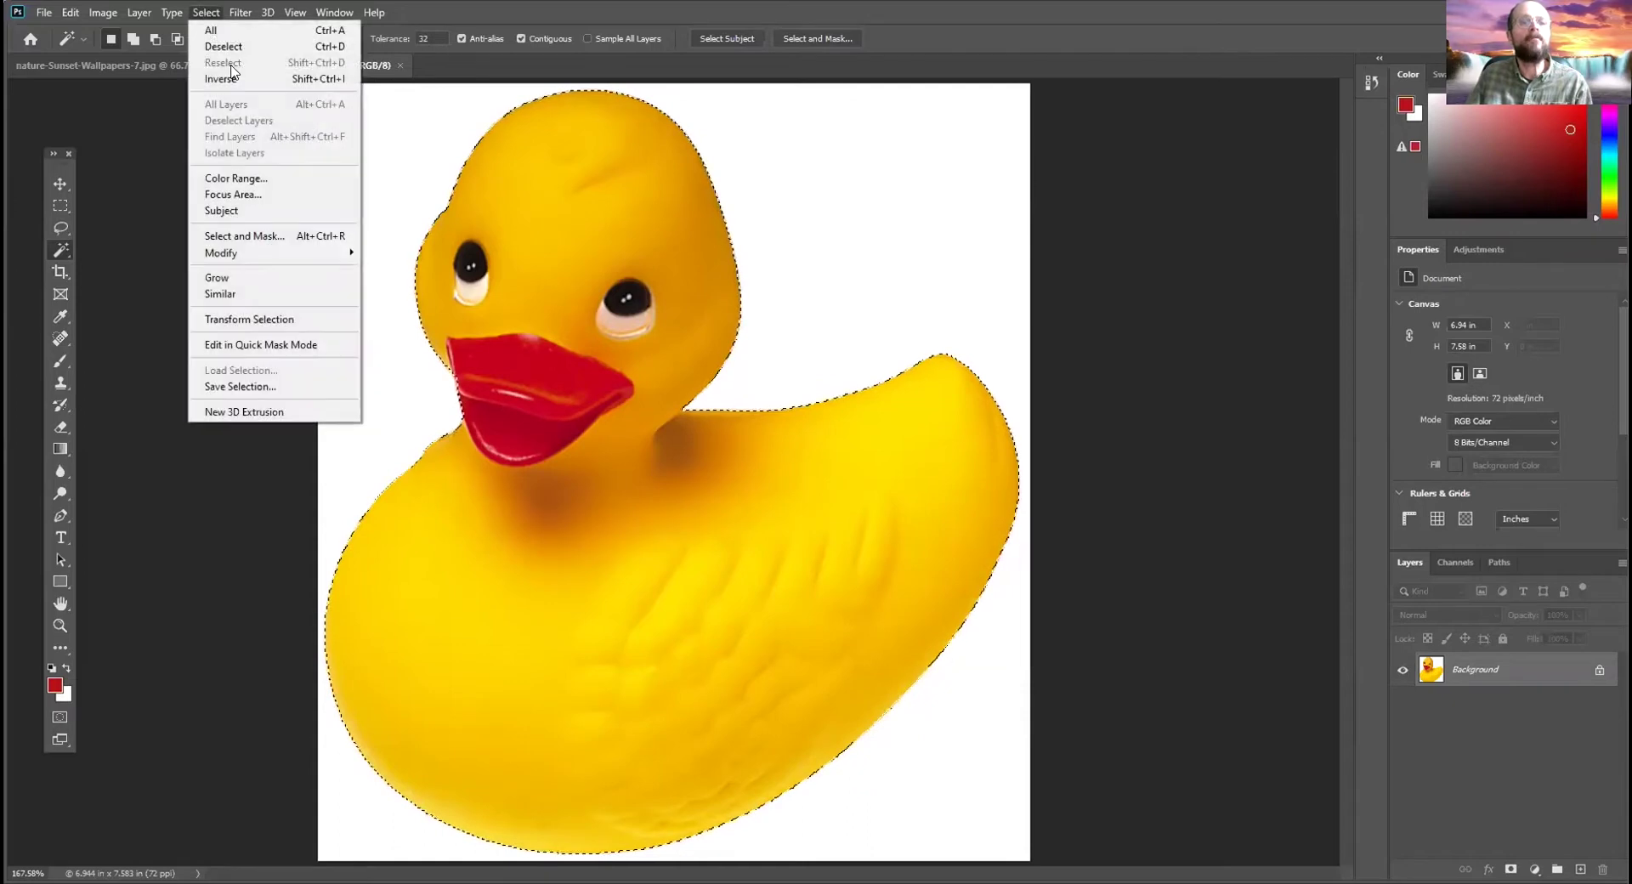
click(112, 163)
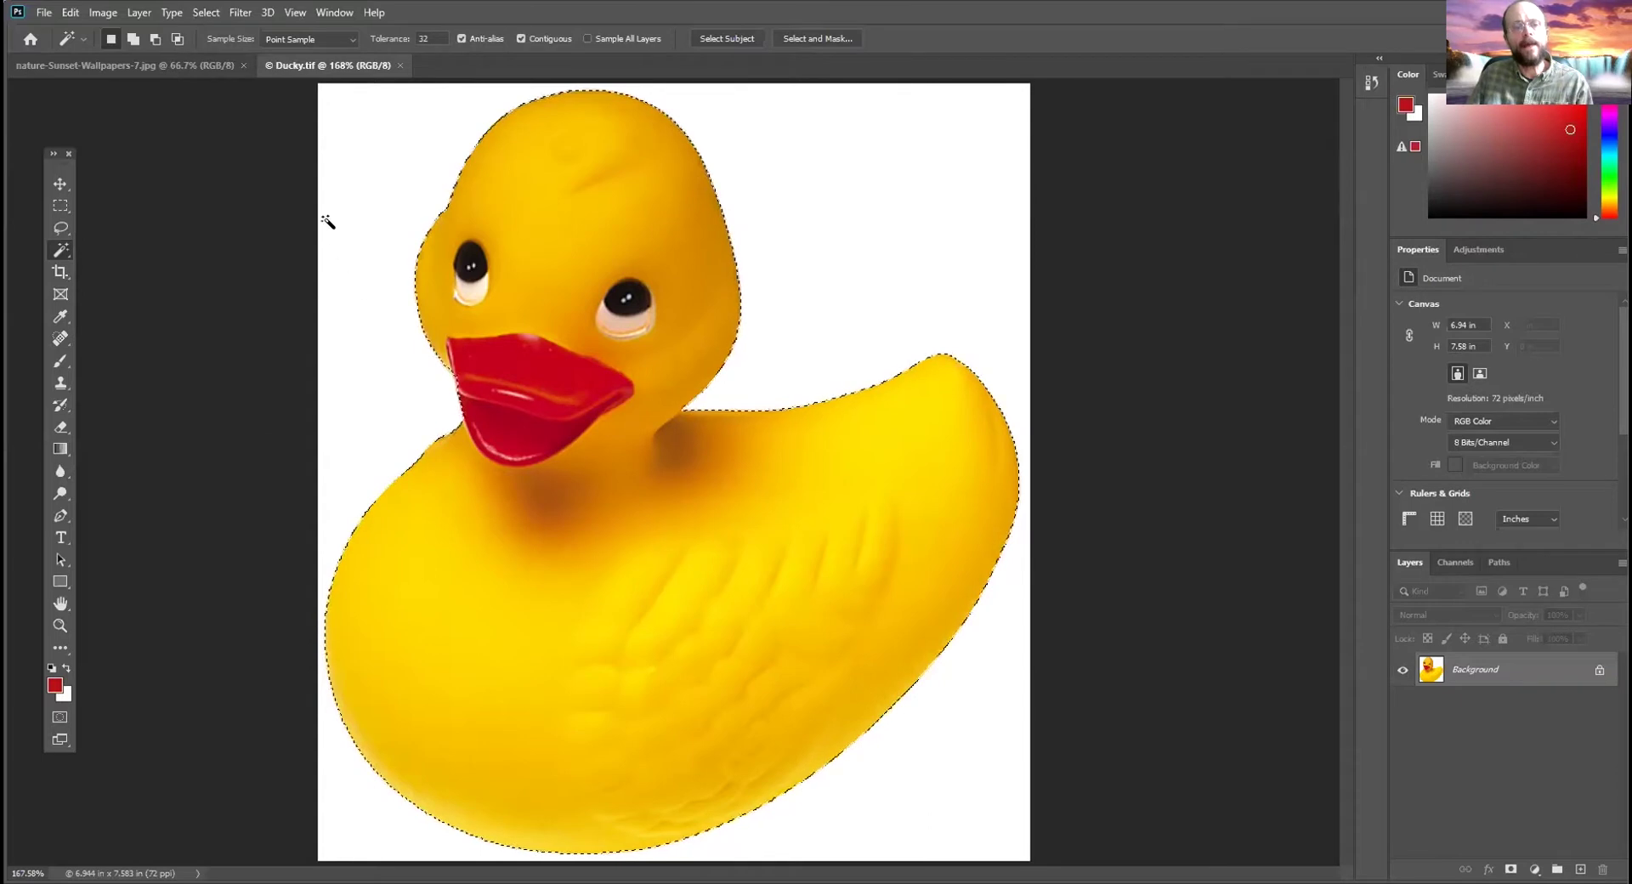
key(ctrl+shift+i)
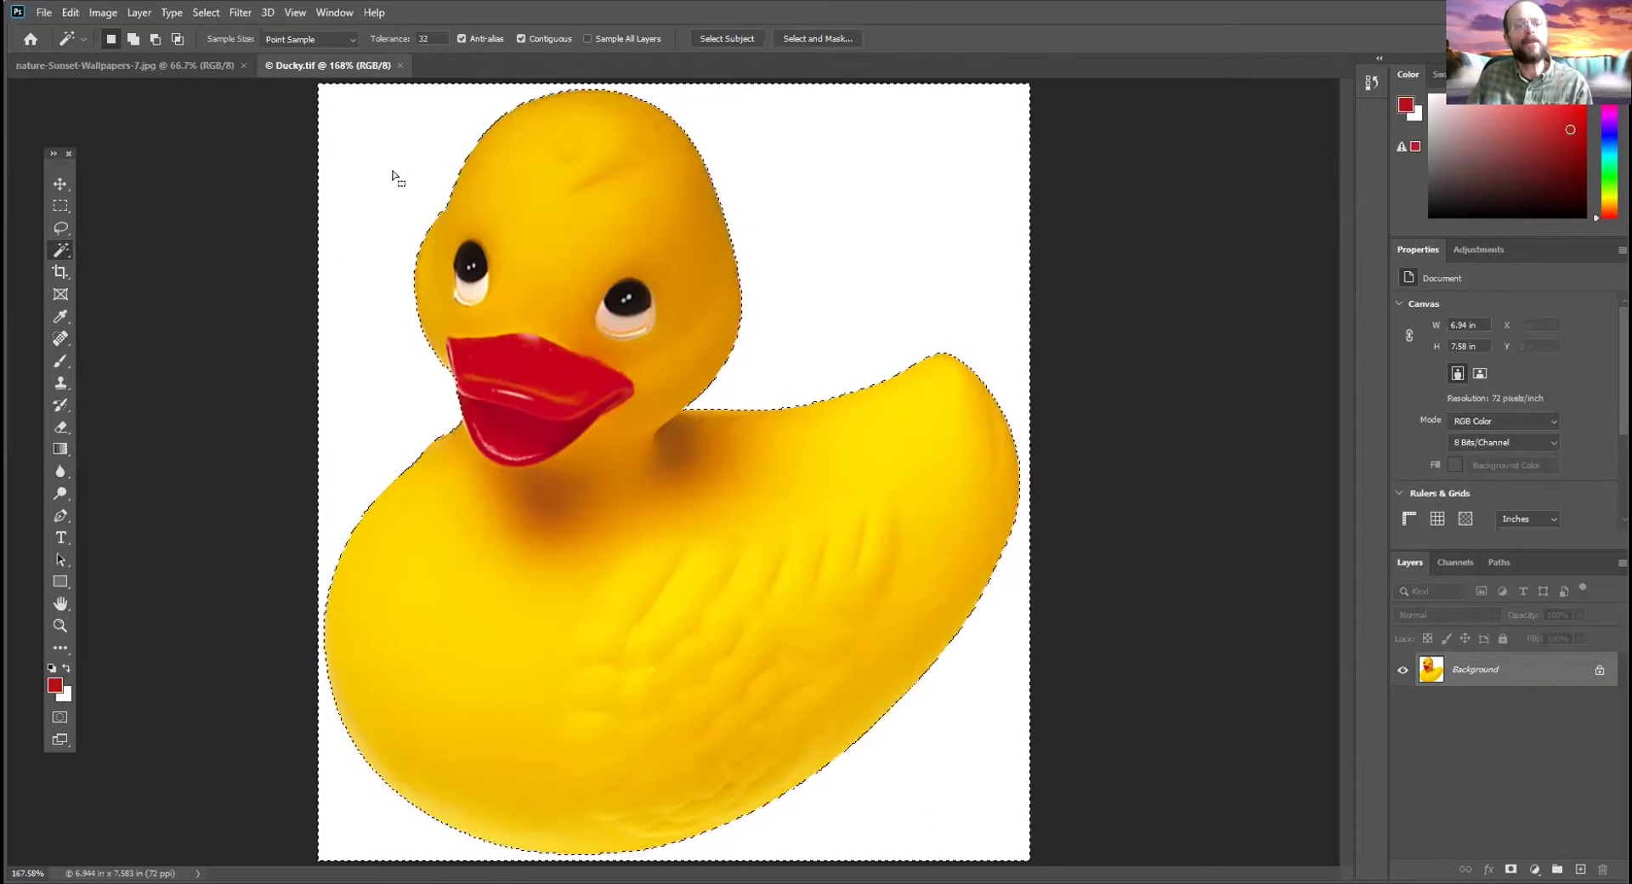
Show the list of the duck image's channels
click(205, 15)
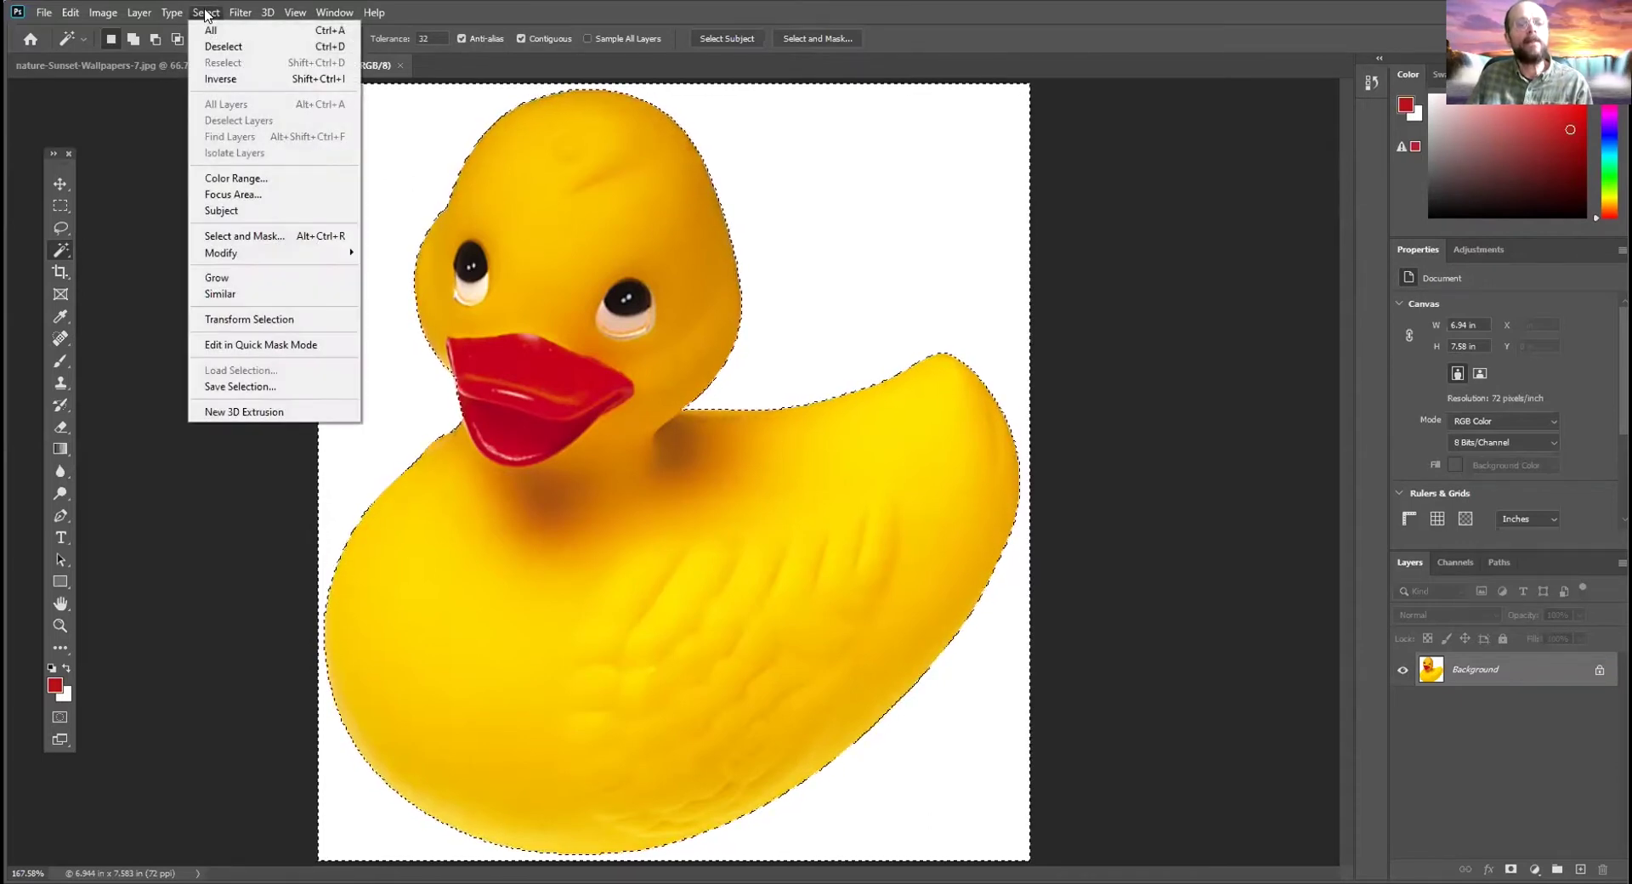
click(273, 387)
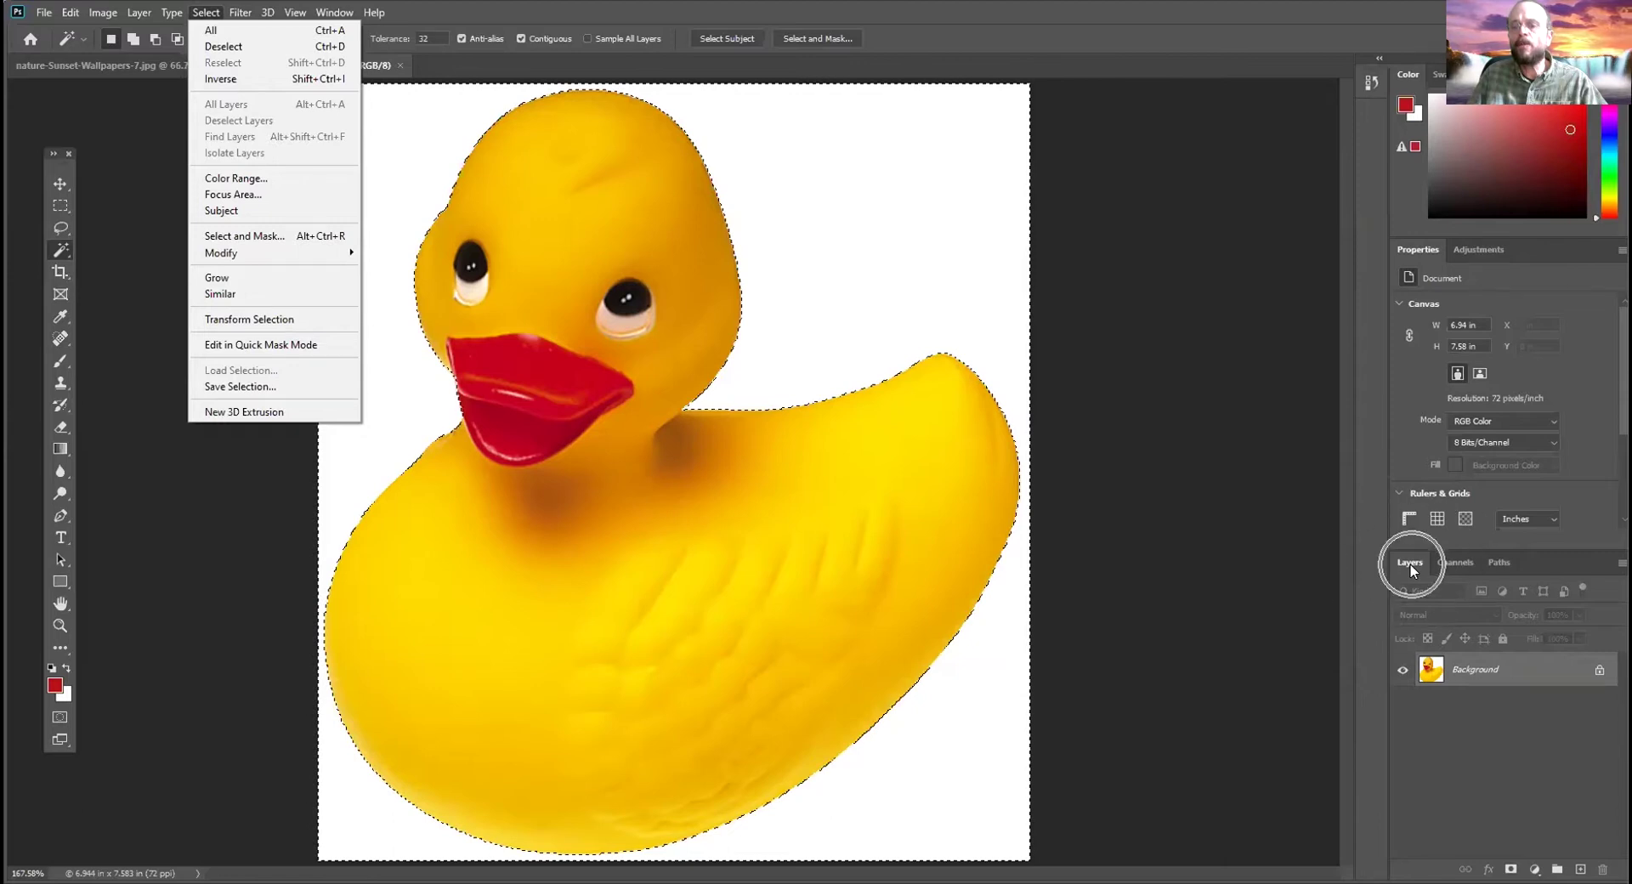
click(1457, 561)
click(1457, 562)
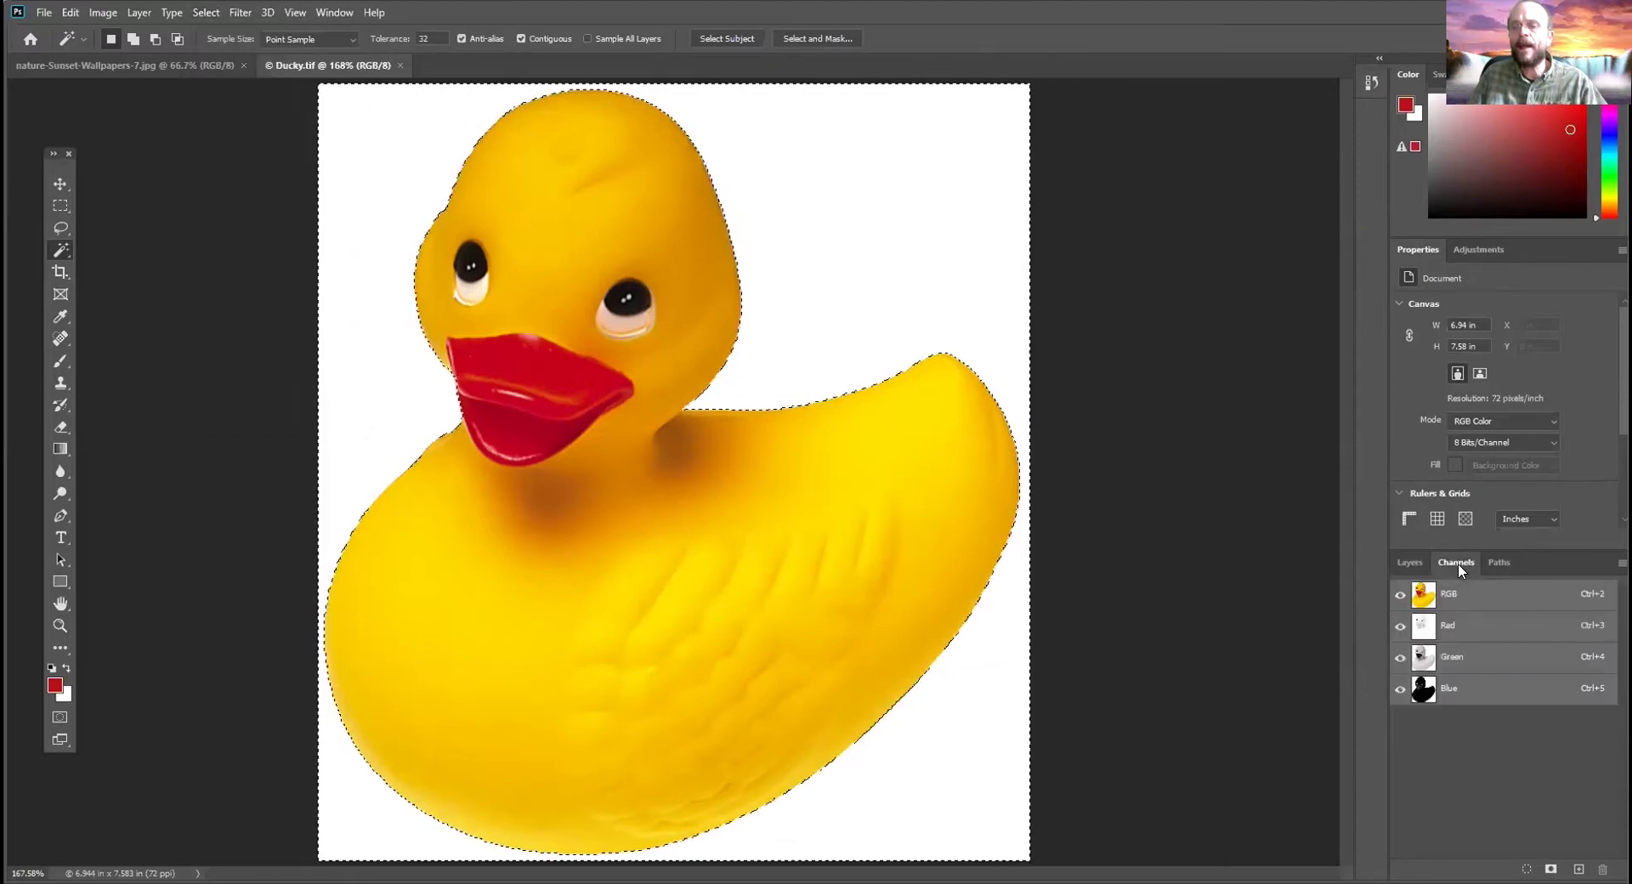
click(327, 15)
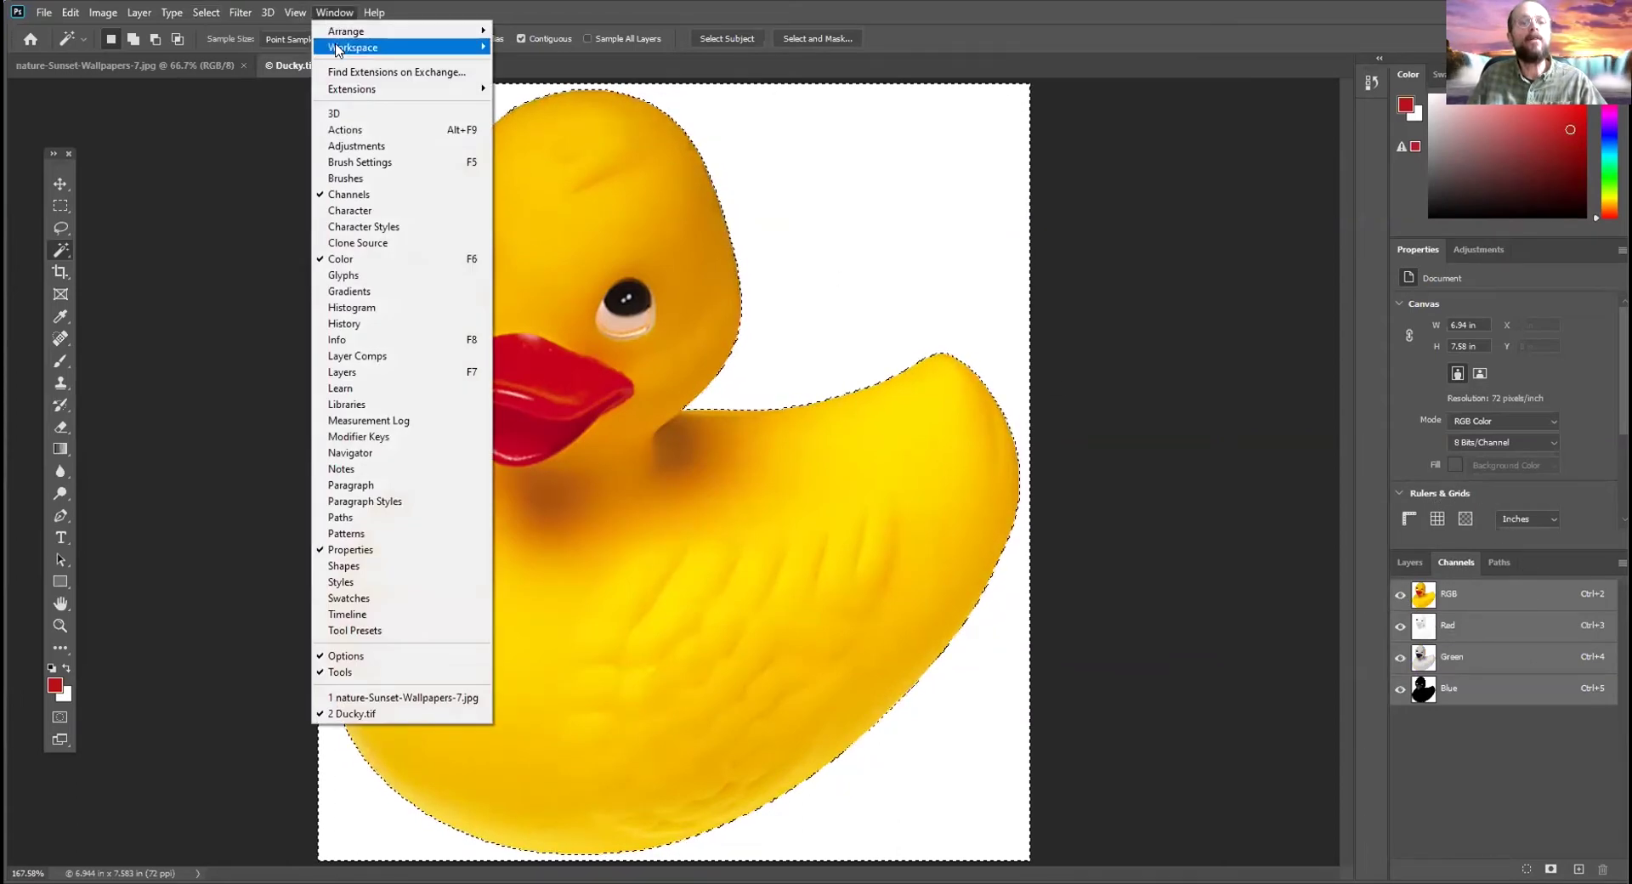
mouse_move(400, 46)
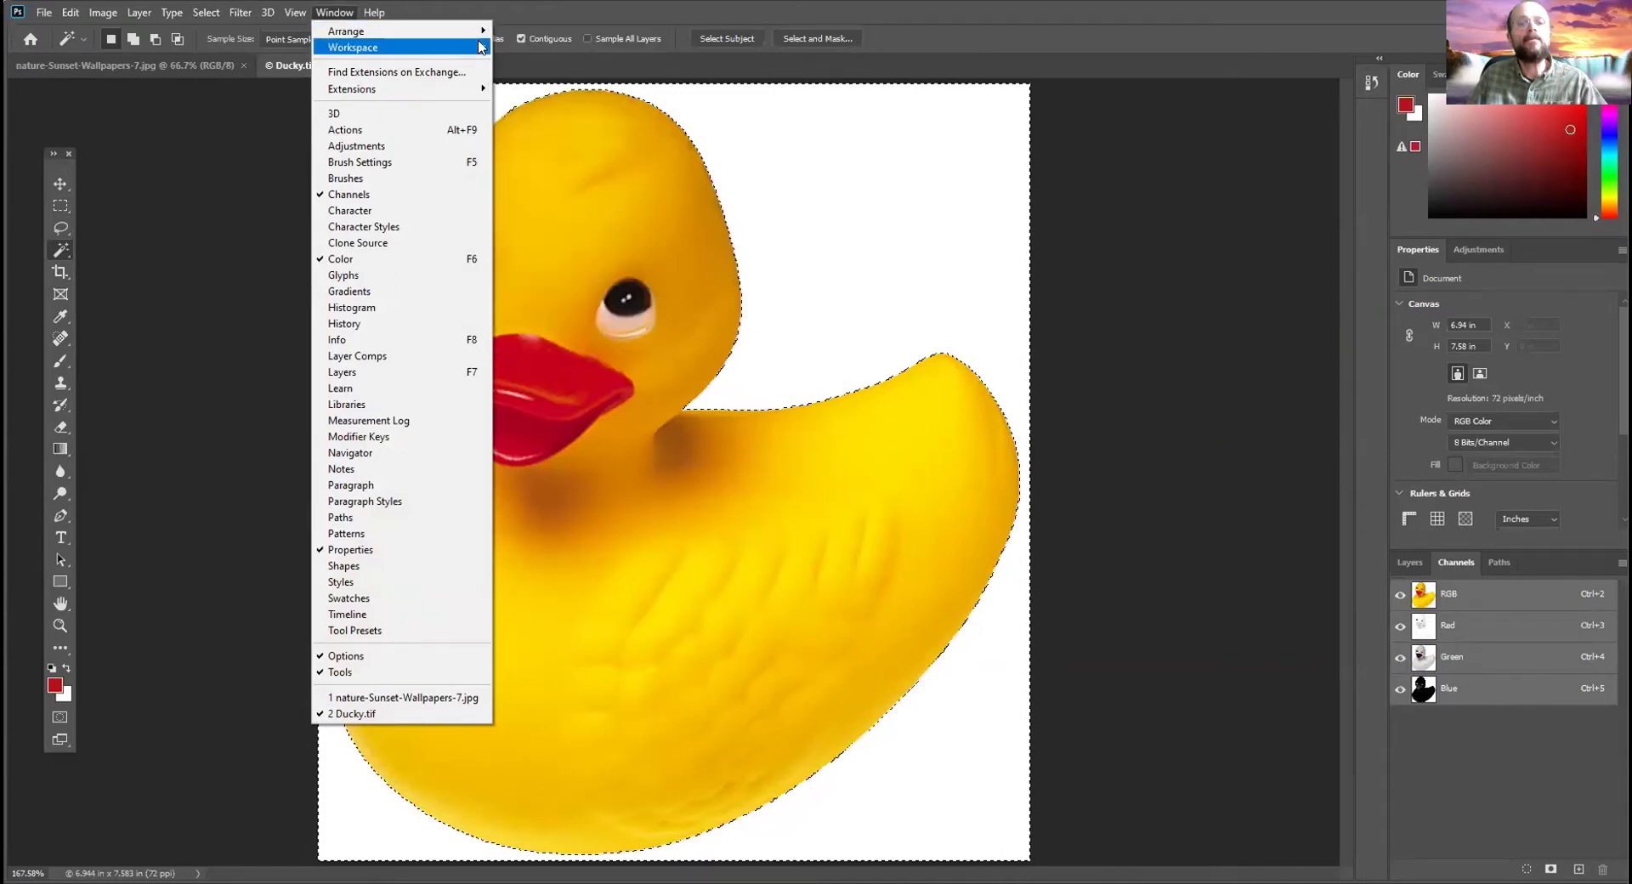
mouse_move(486, 47)
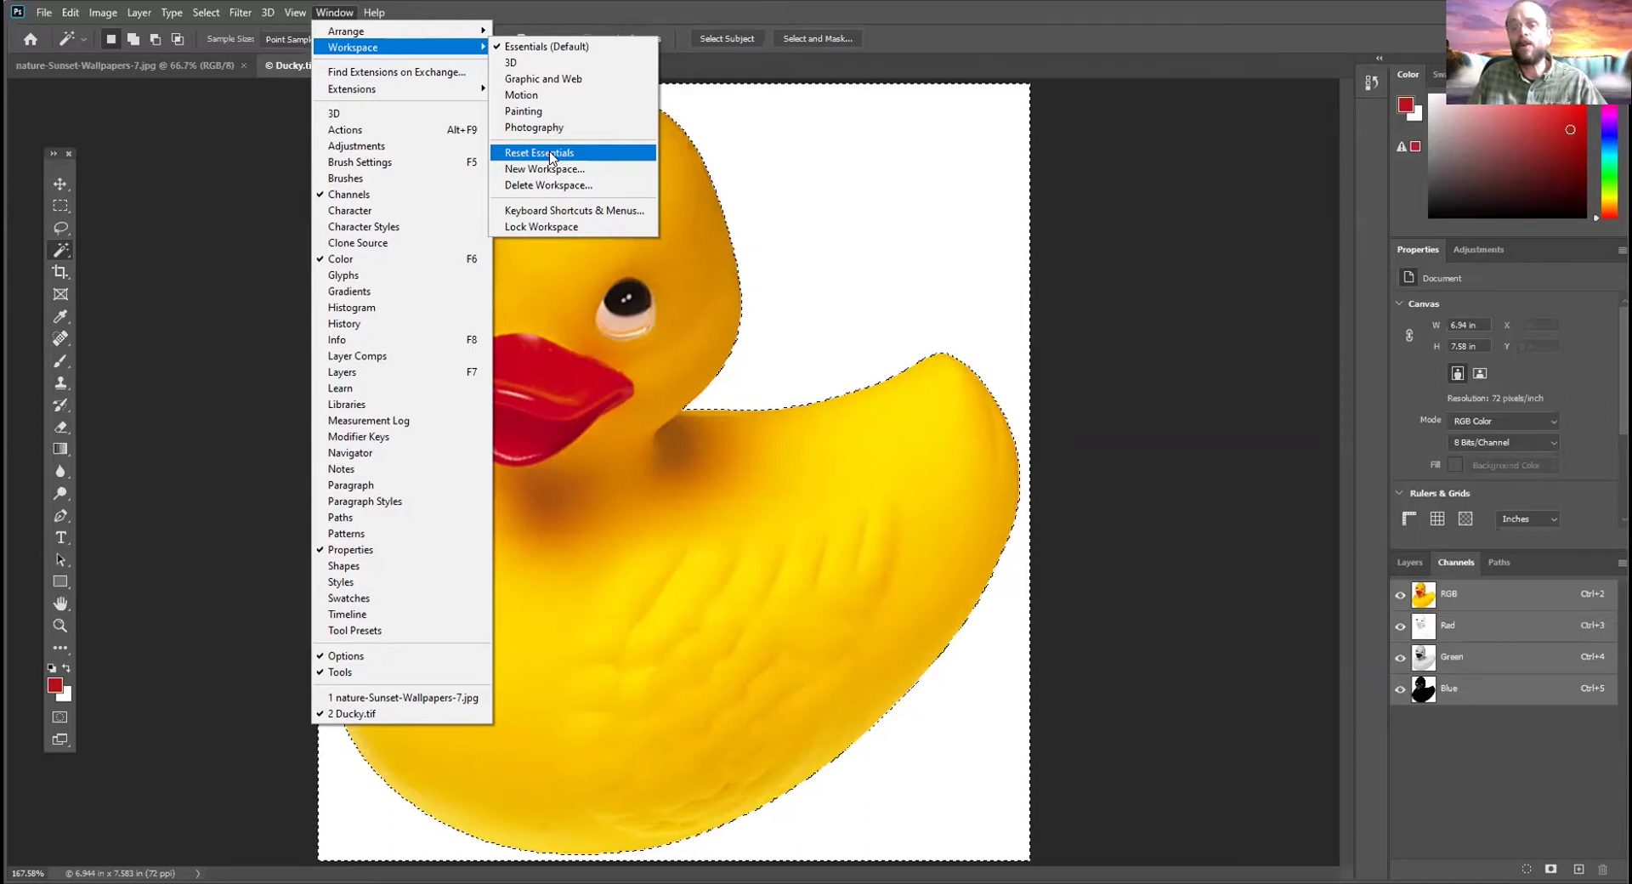
click(251, 112)
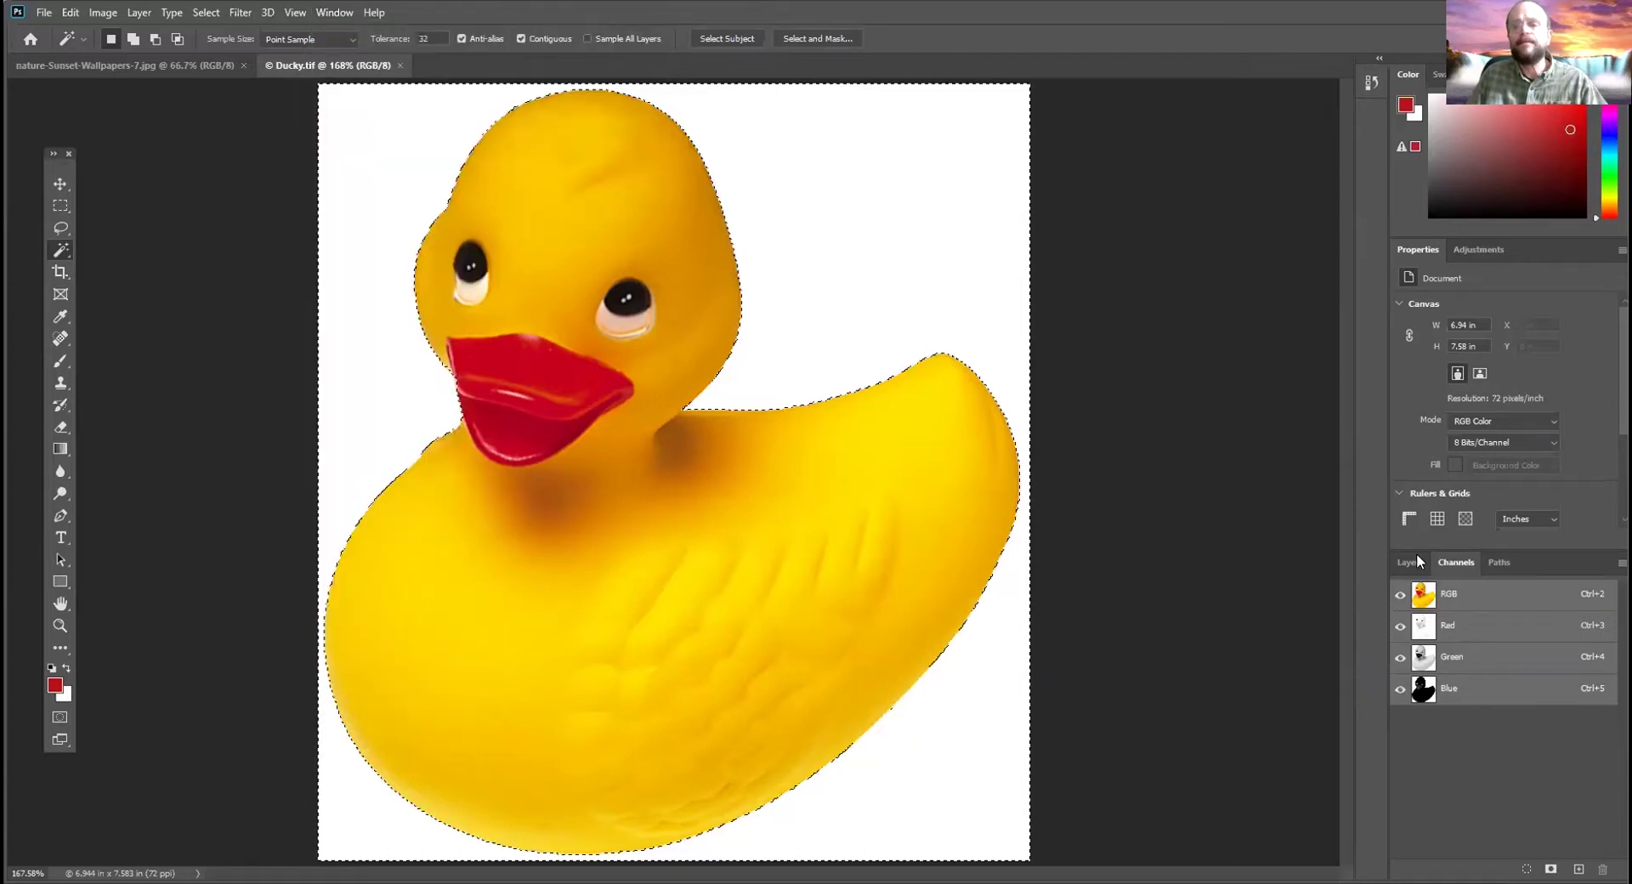
Examine the duck image's Red, Green and Blue channels individually, and return to the RGB composite
click(1407, 562)
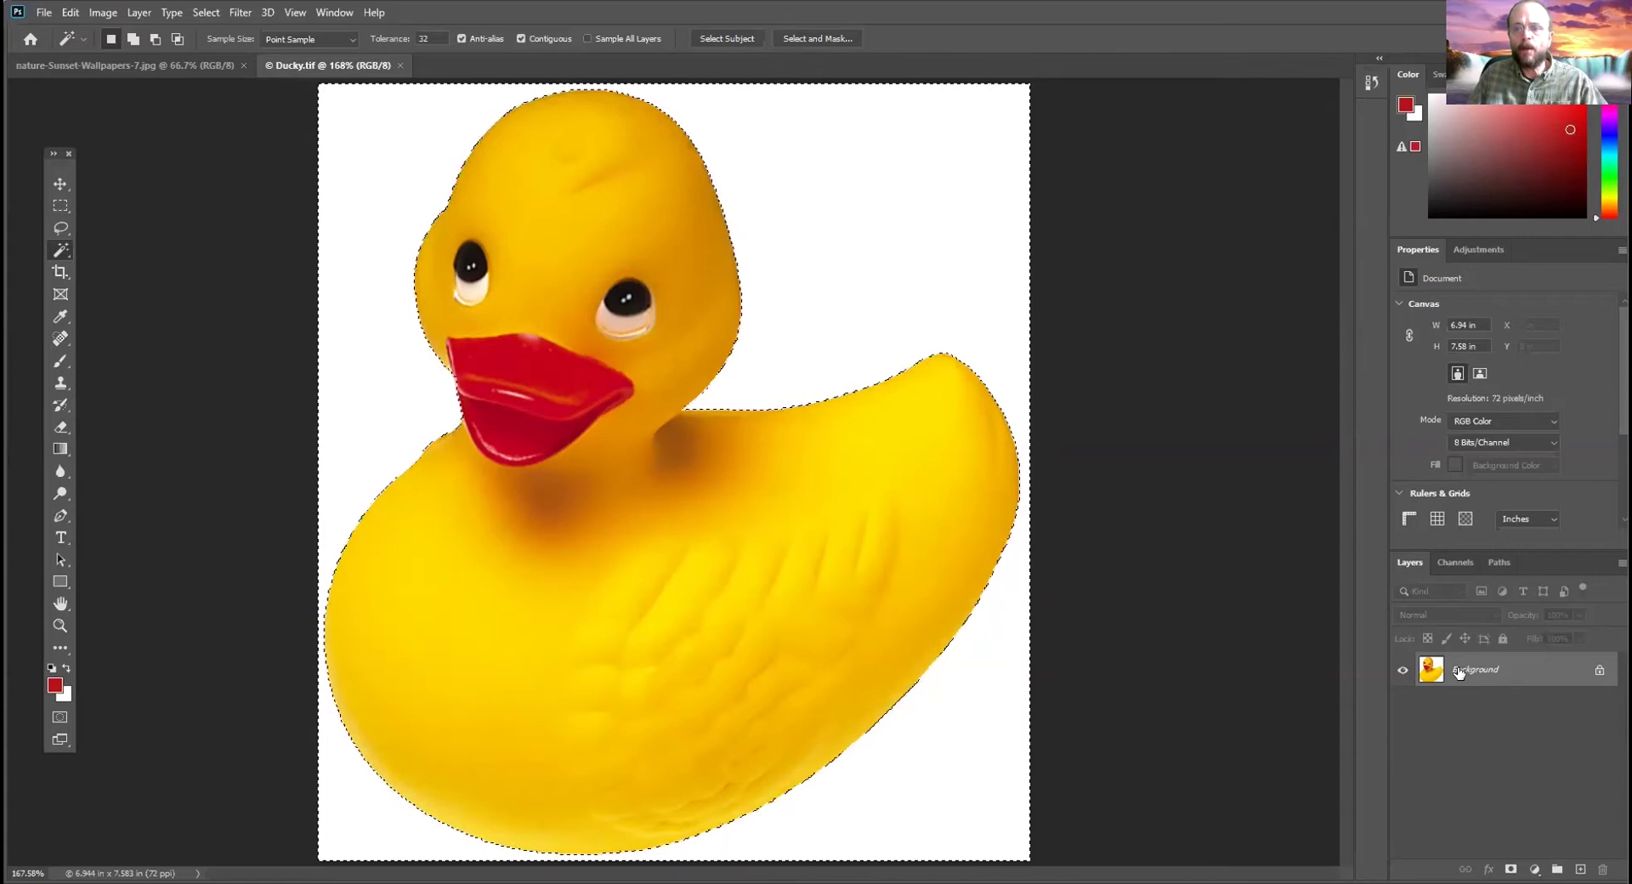
click(1455, 561)
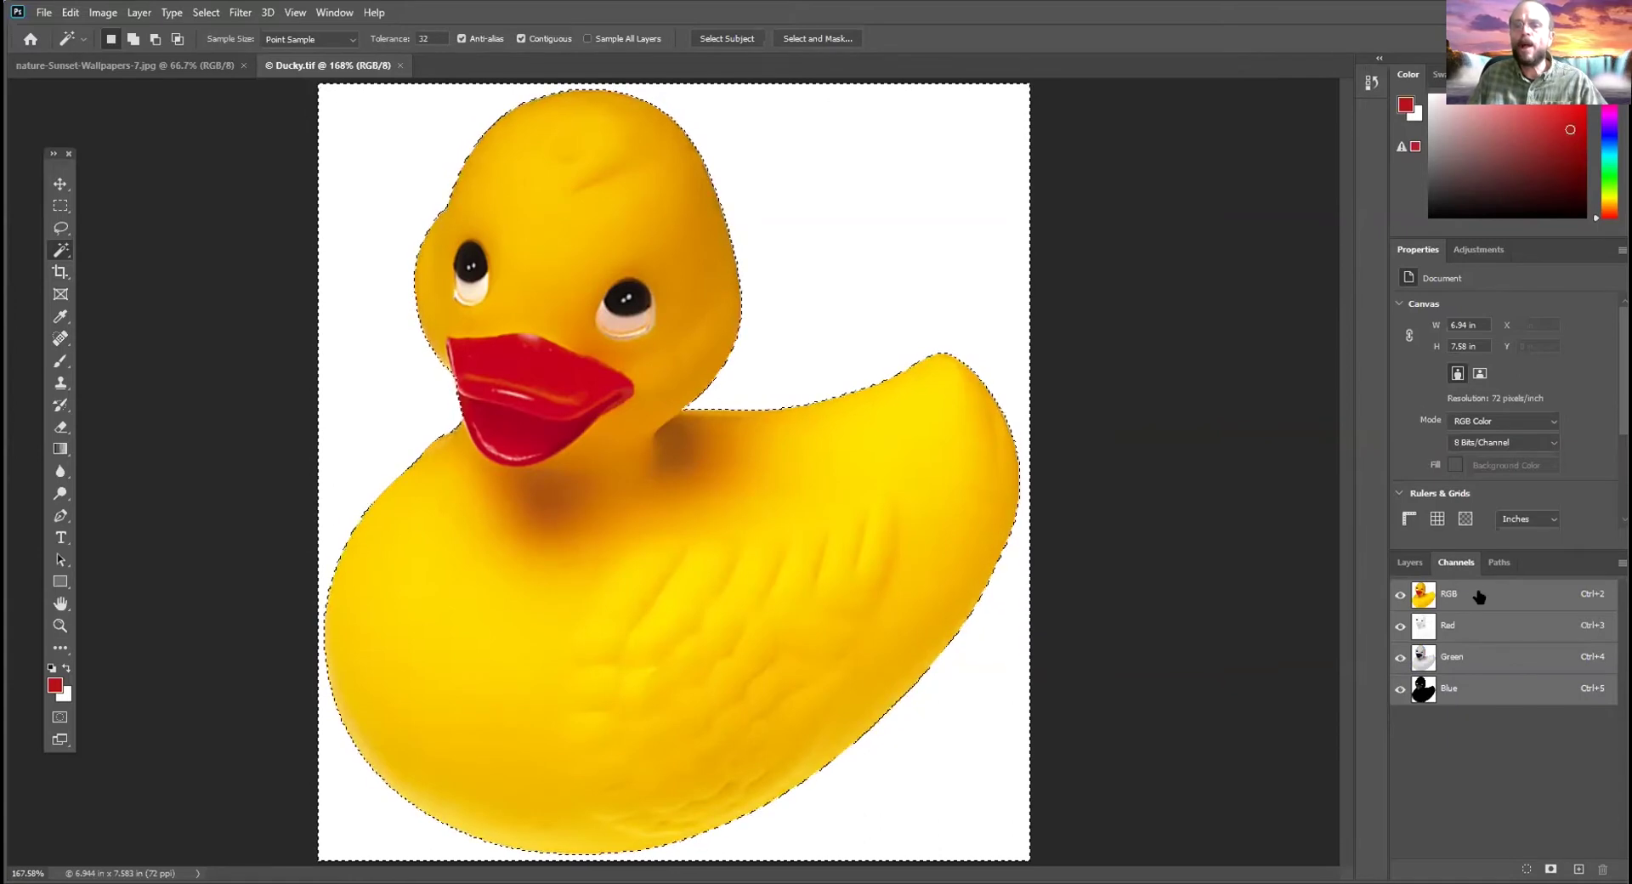
click(1458, 626)
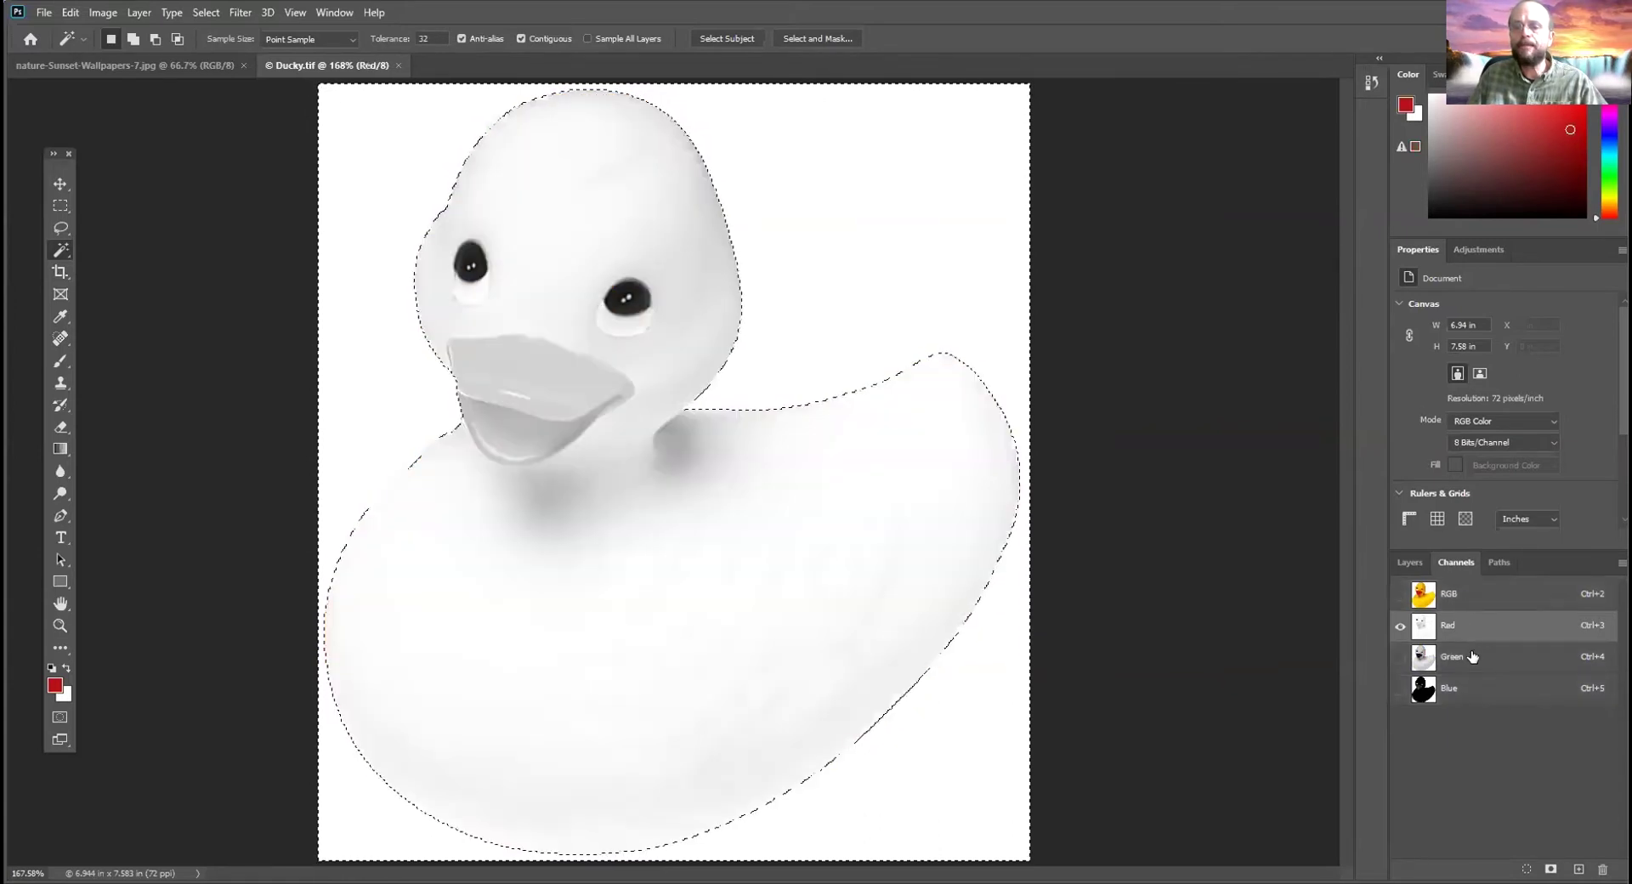
click(1464, 656)
click(1423, 686)
key(ctrl+2)
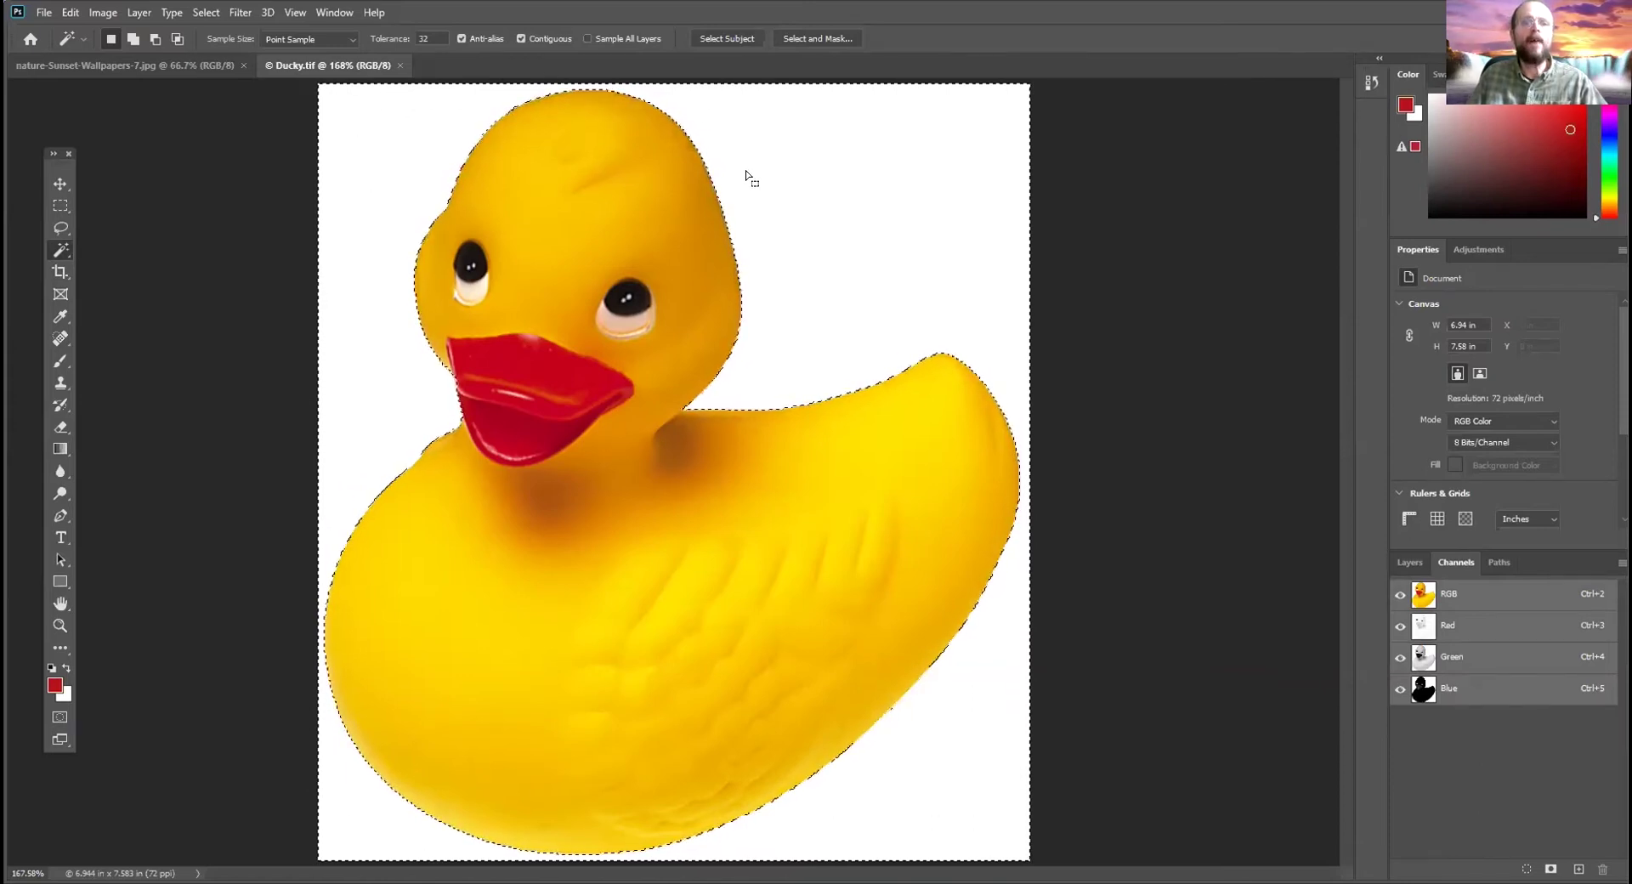
Save the background selection as a new channel in Ducky.tif, leaving the name blank
click(207, 14)
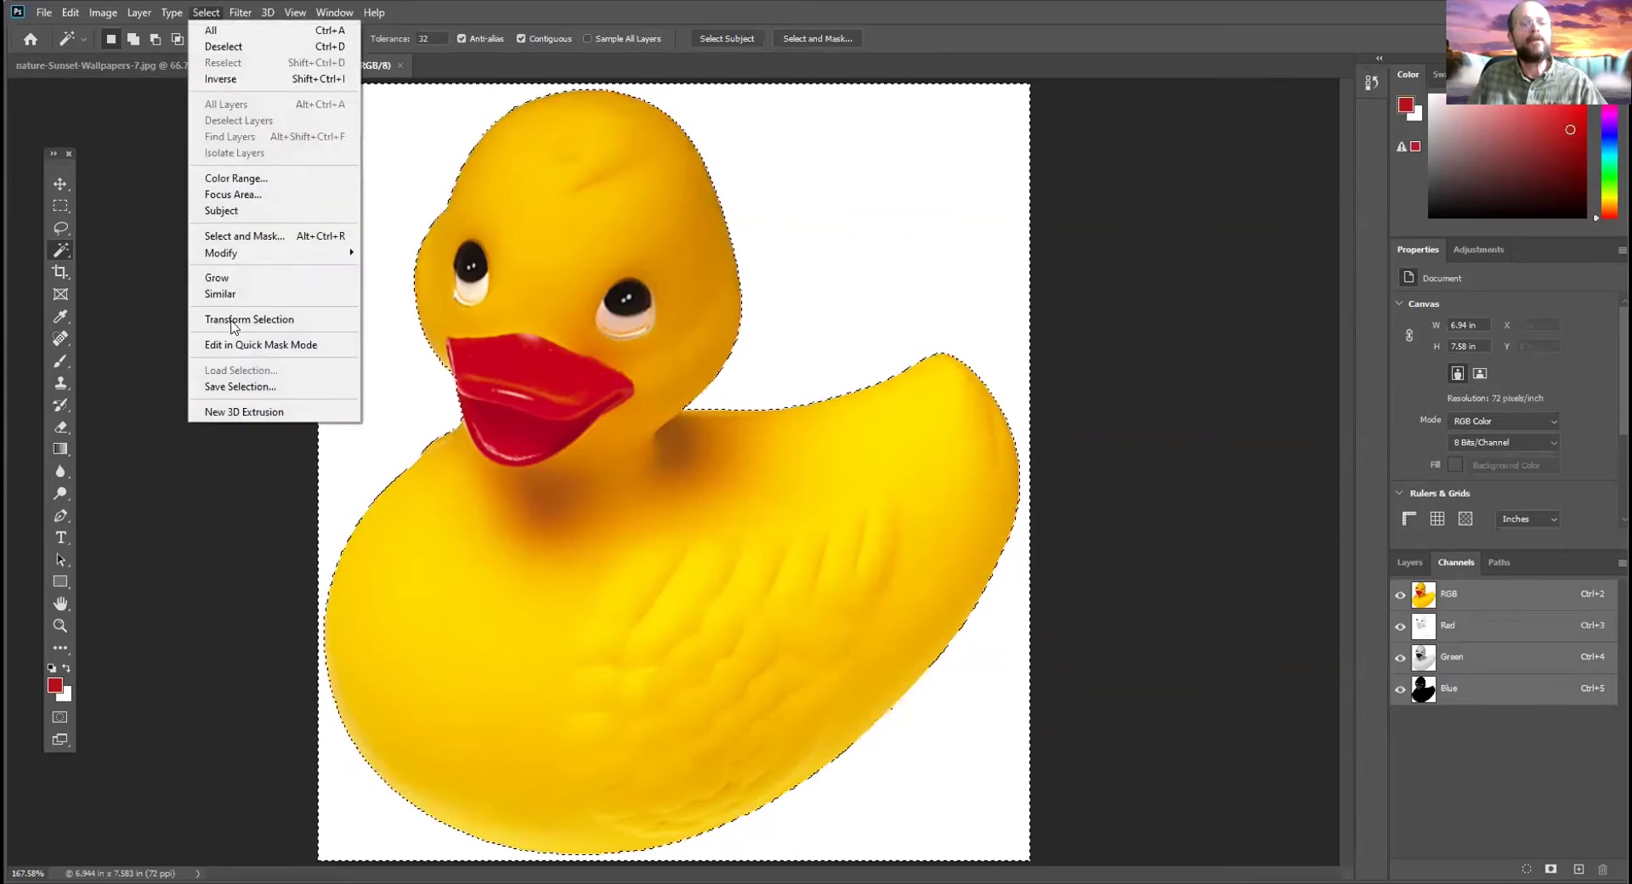
click(260, 387)
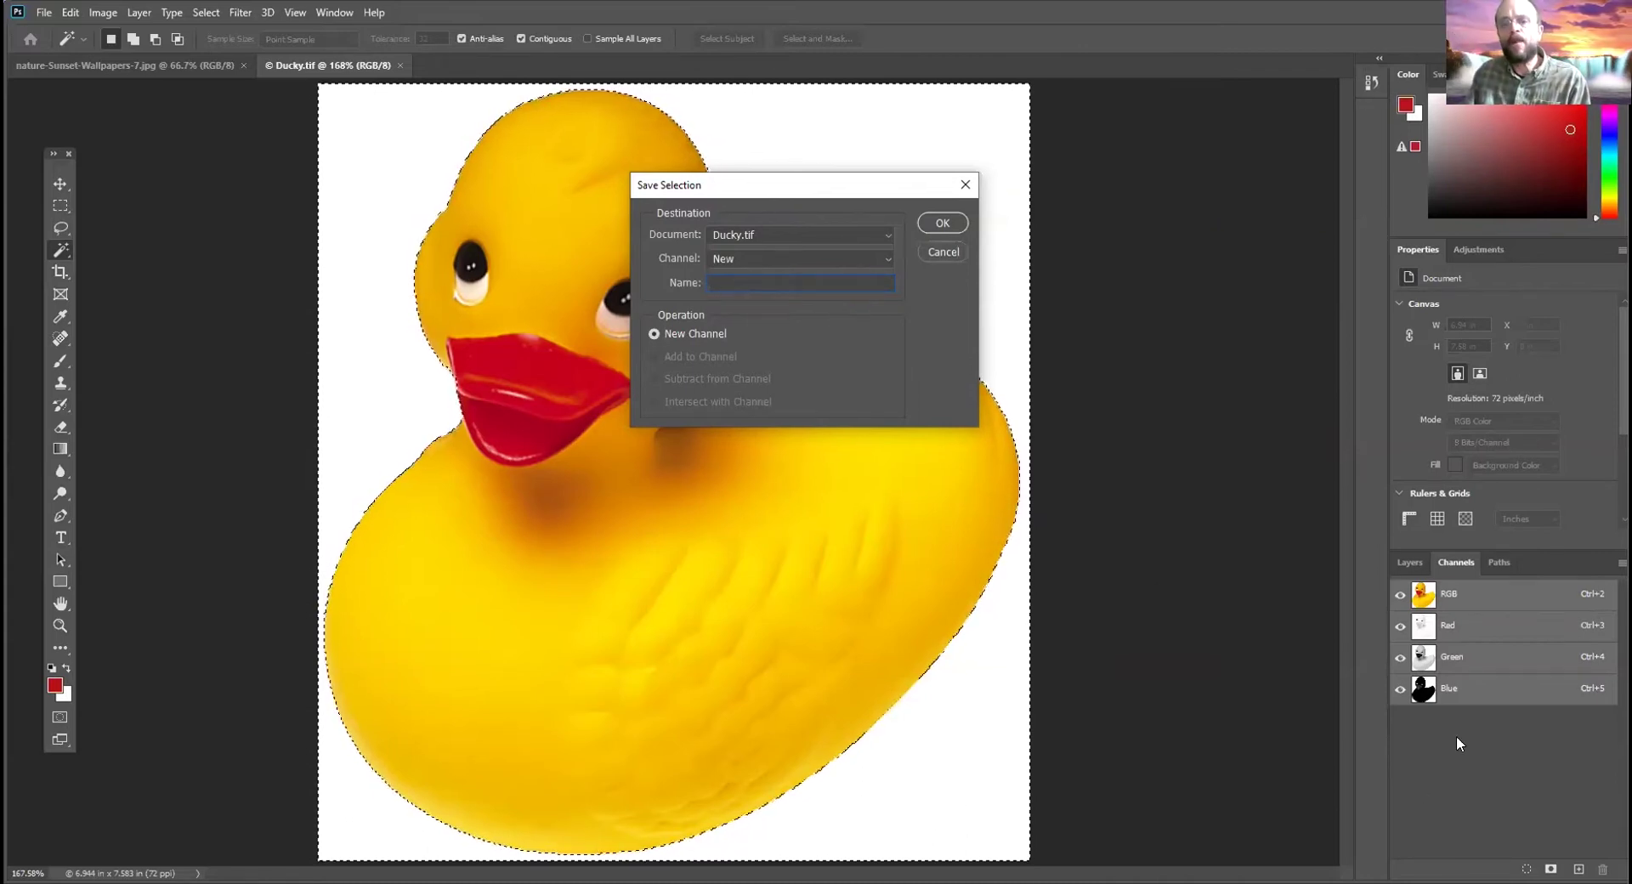
click(934, 223)
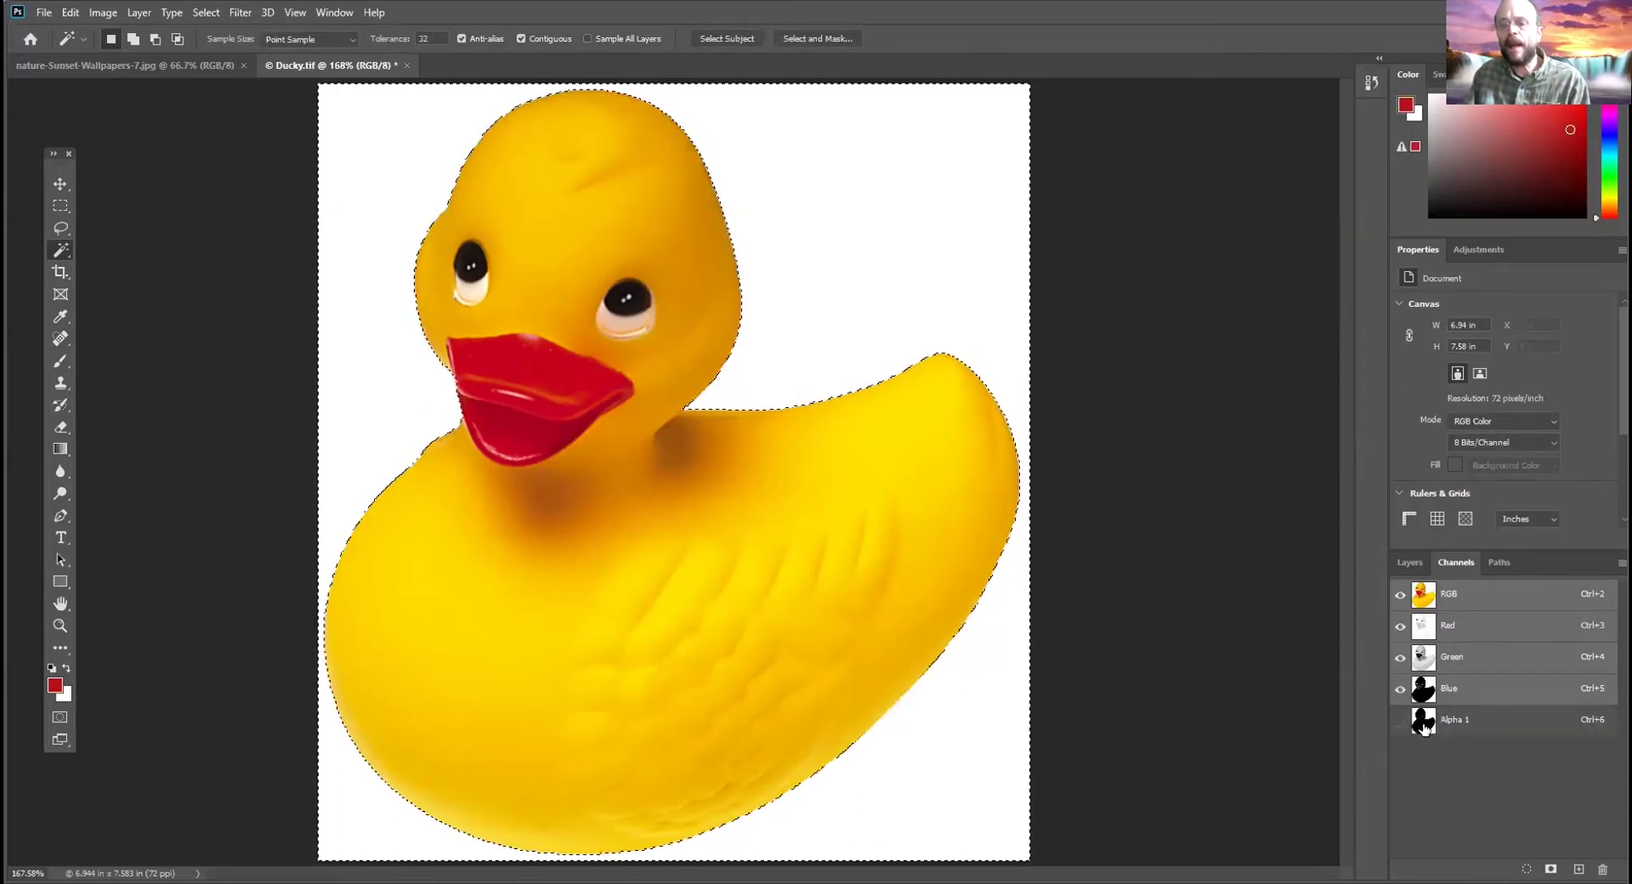
Compare the saved alpha channel with the Blue, Green and Red channels, and return to the RGB composite
click(1424, 721)
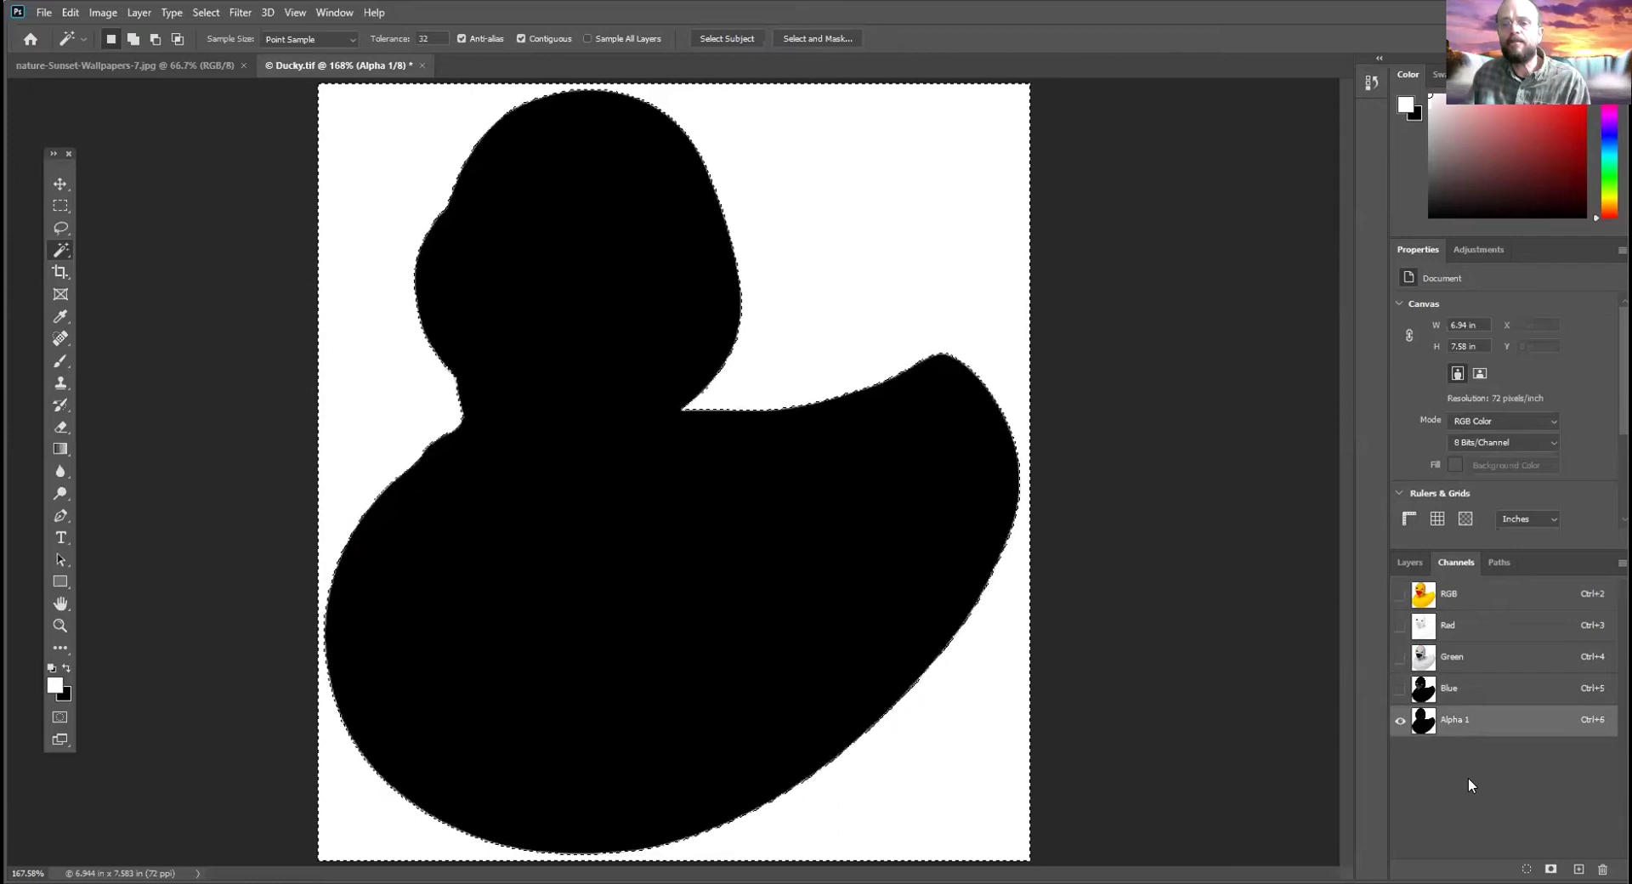
click(1458, 722)
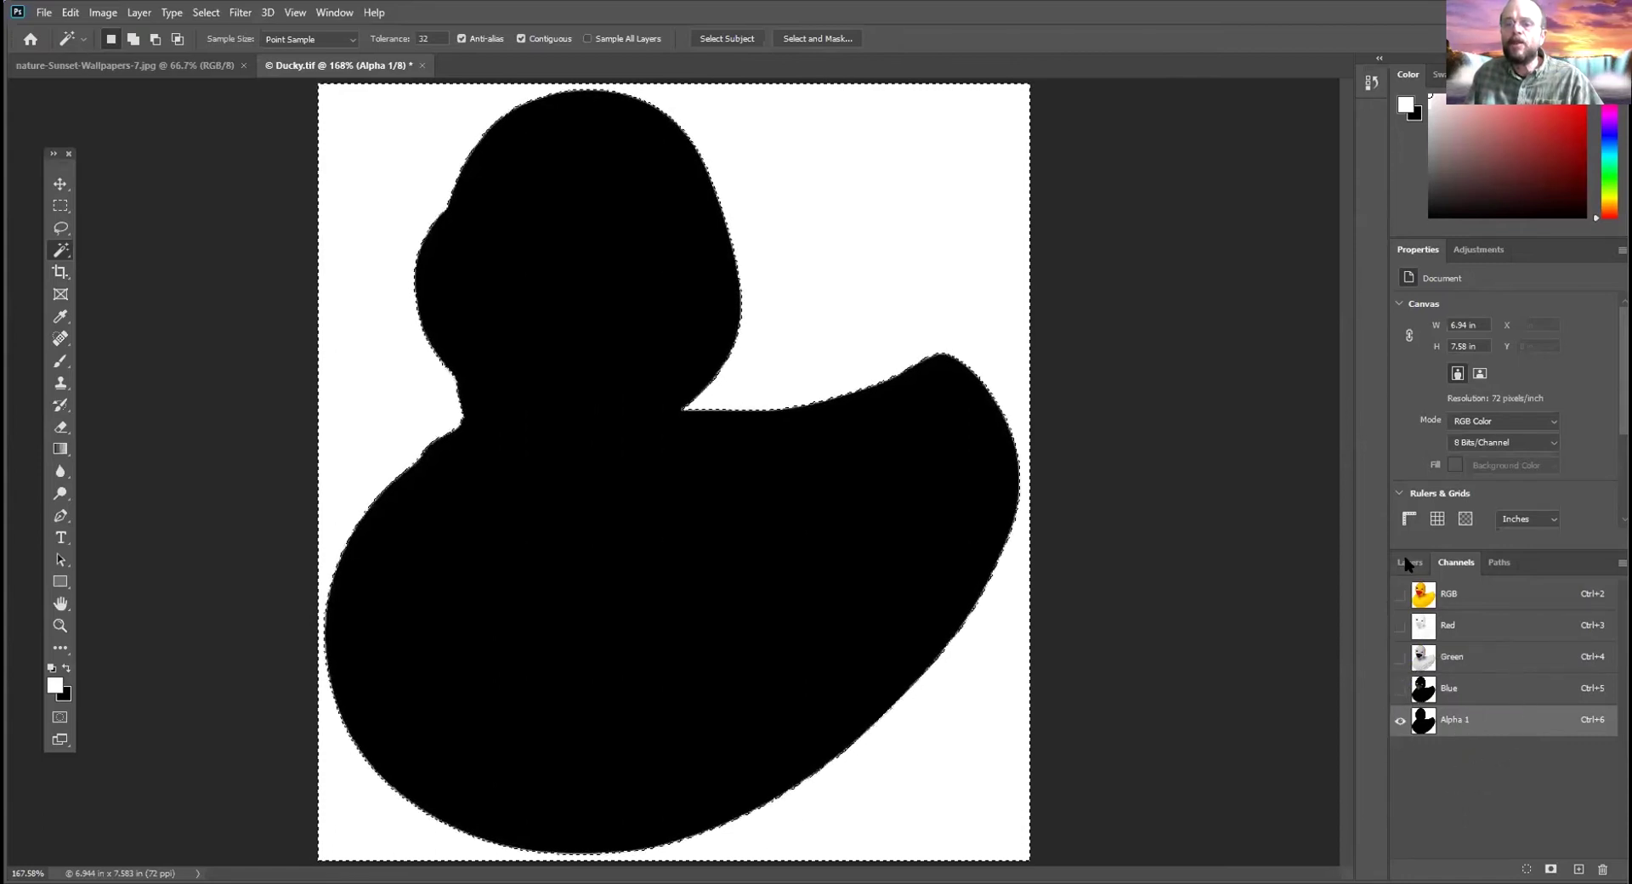
click(1451, 689)
click(1475, 657)
click(1468, 627)
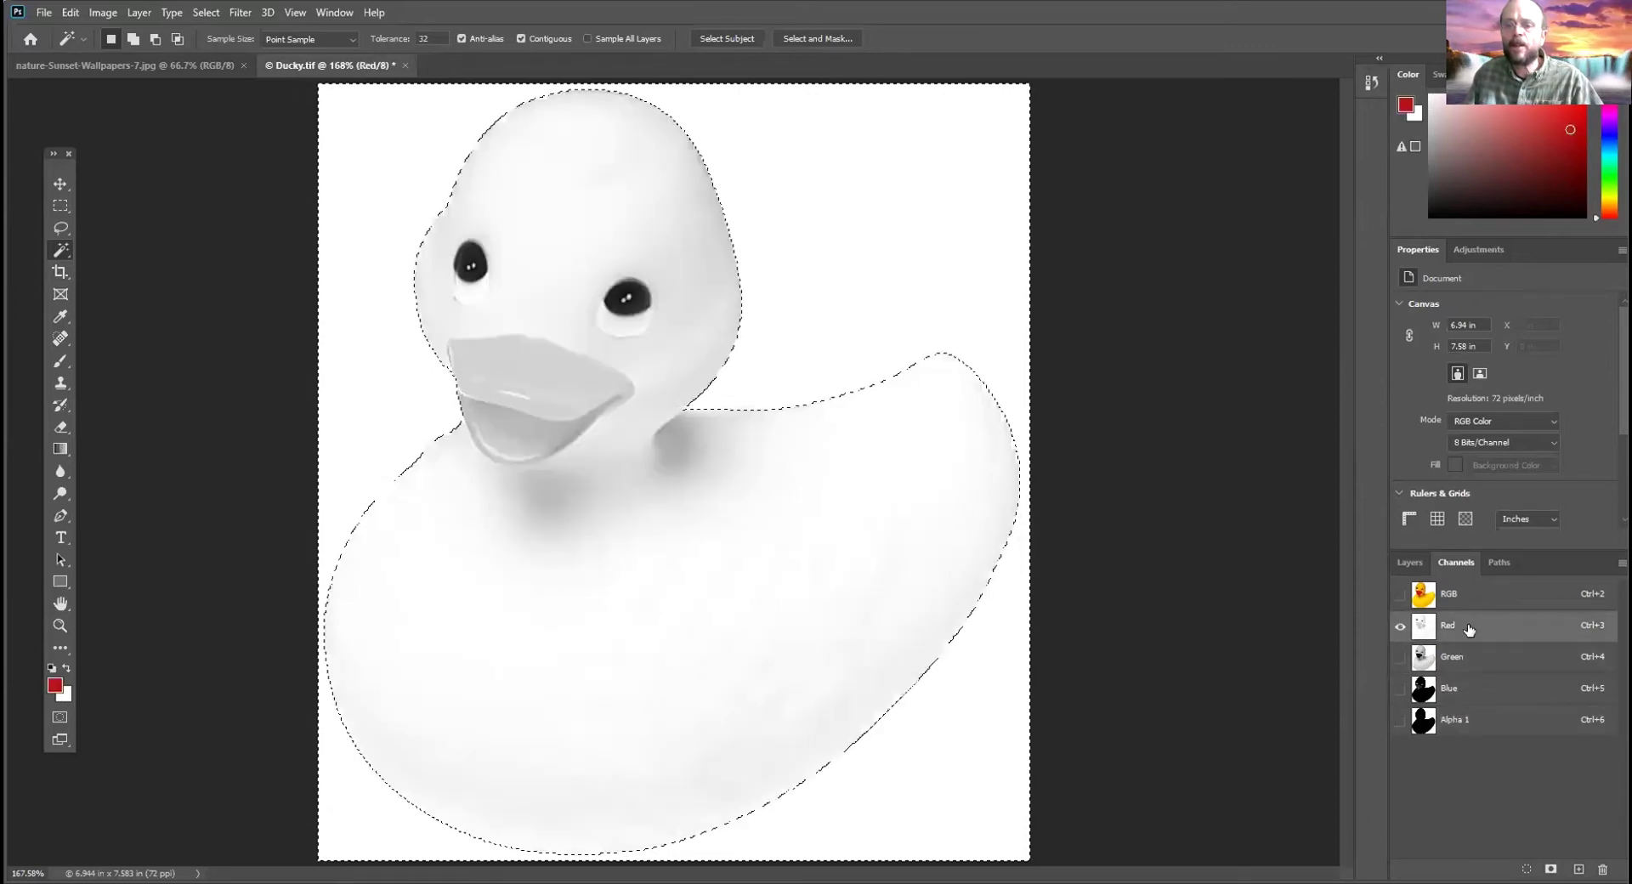
click(1463, 718)
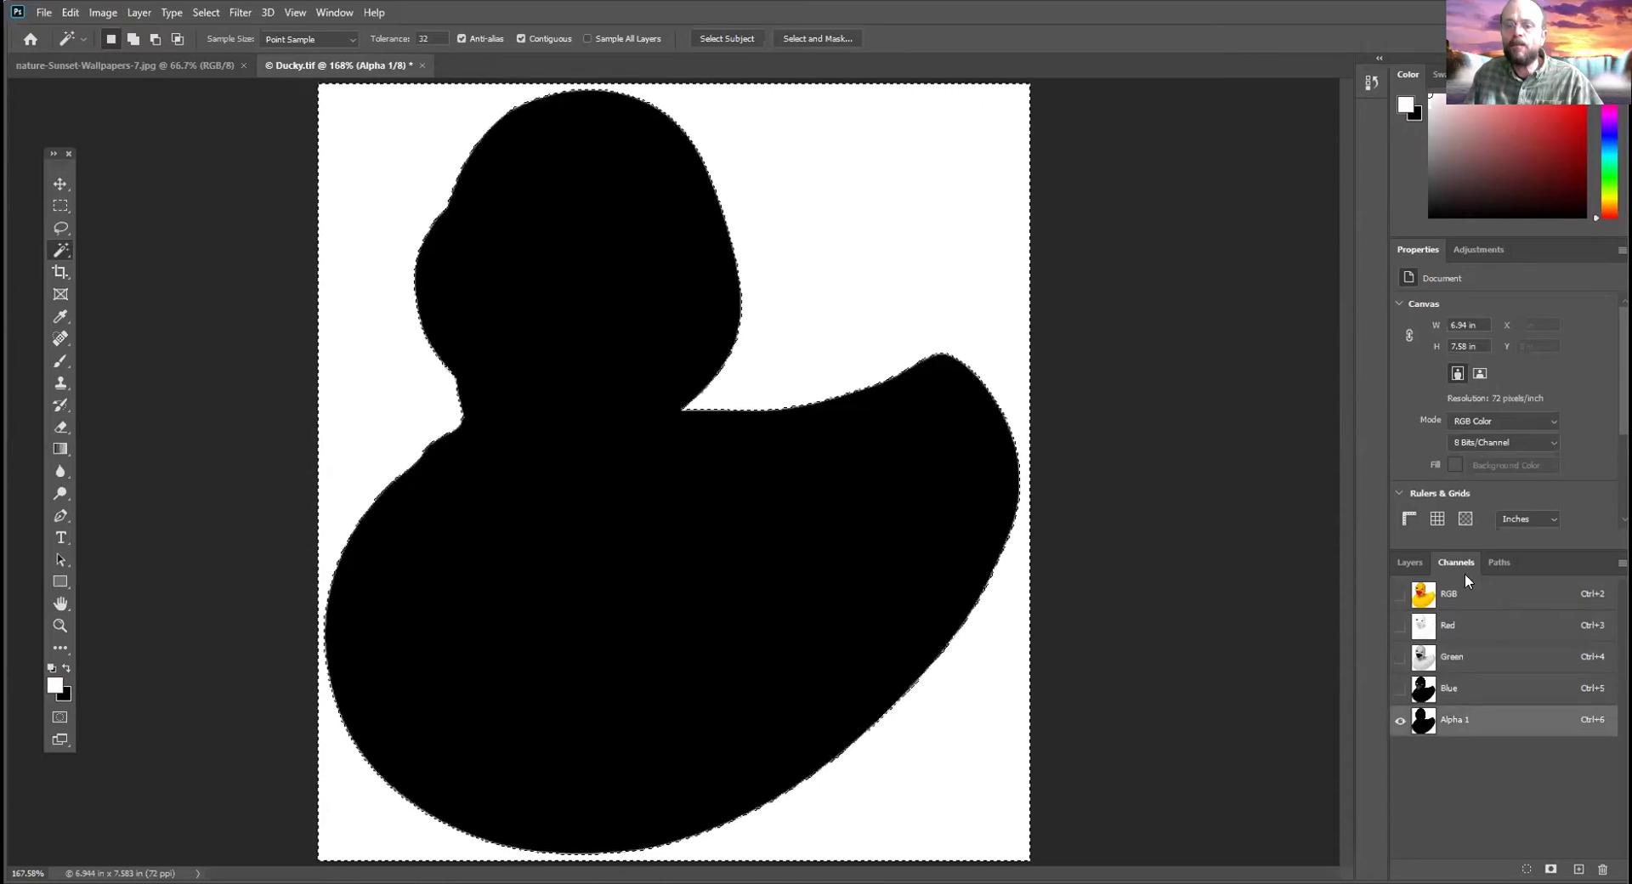
click(1458, 594)
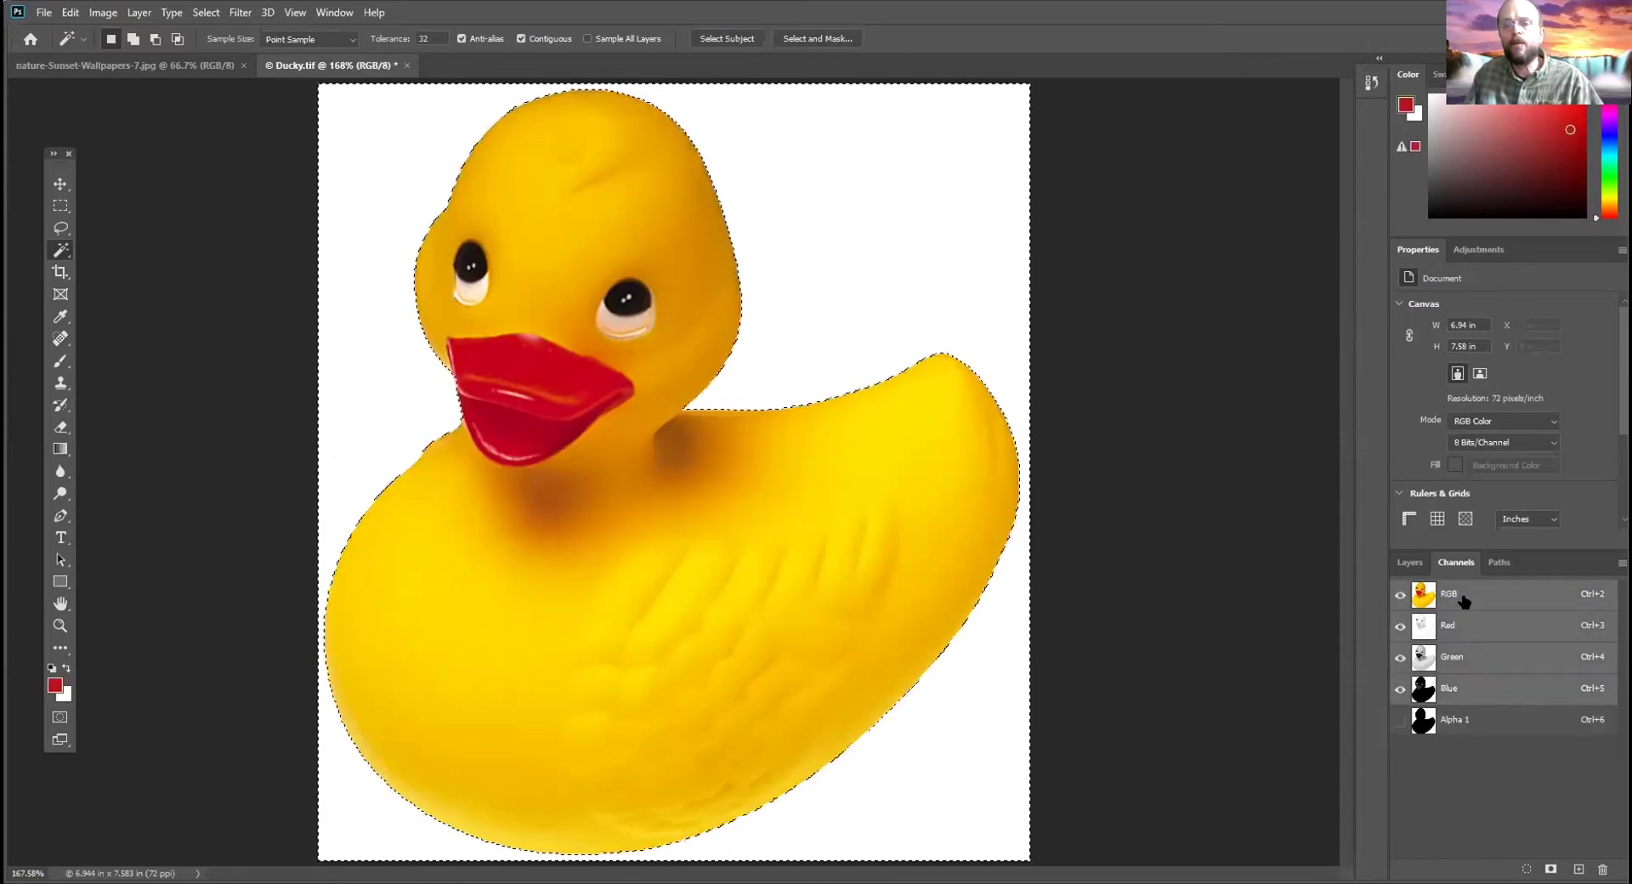
Compare the image's layer list with its channel list, ending on the layer list
click(1407, 564)
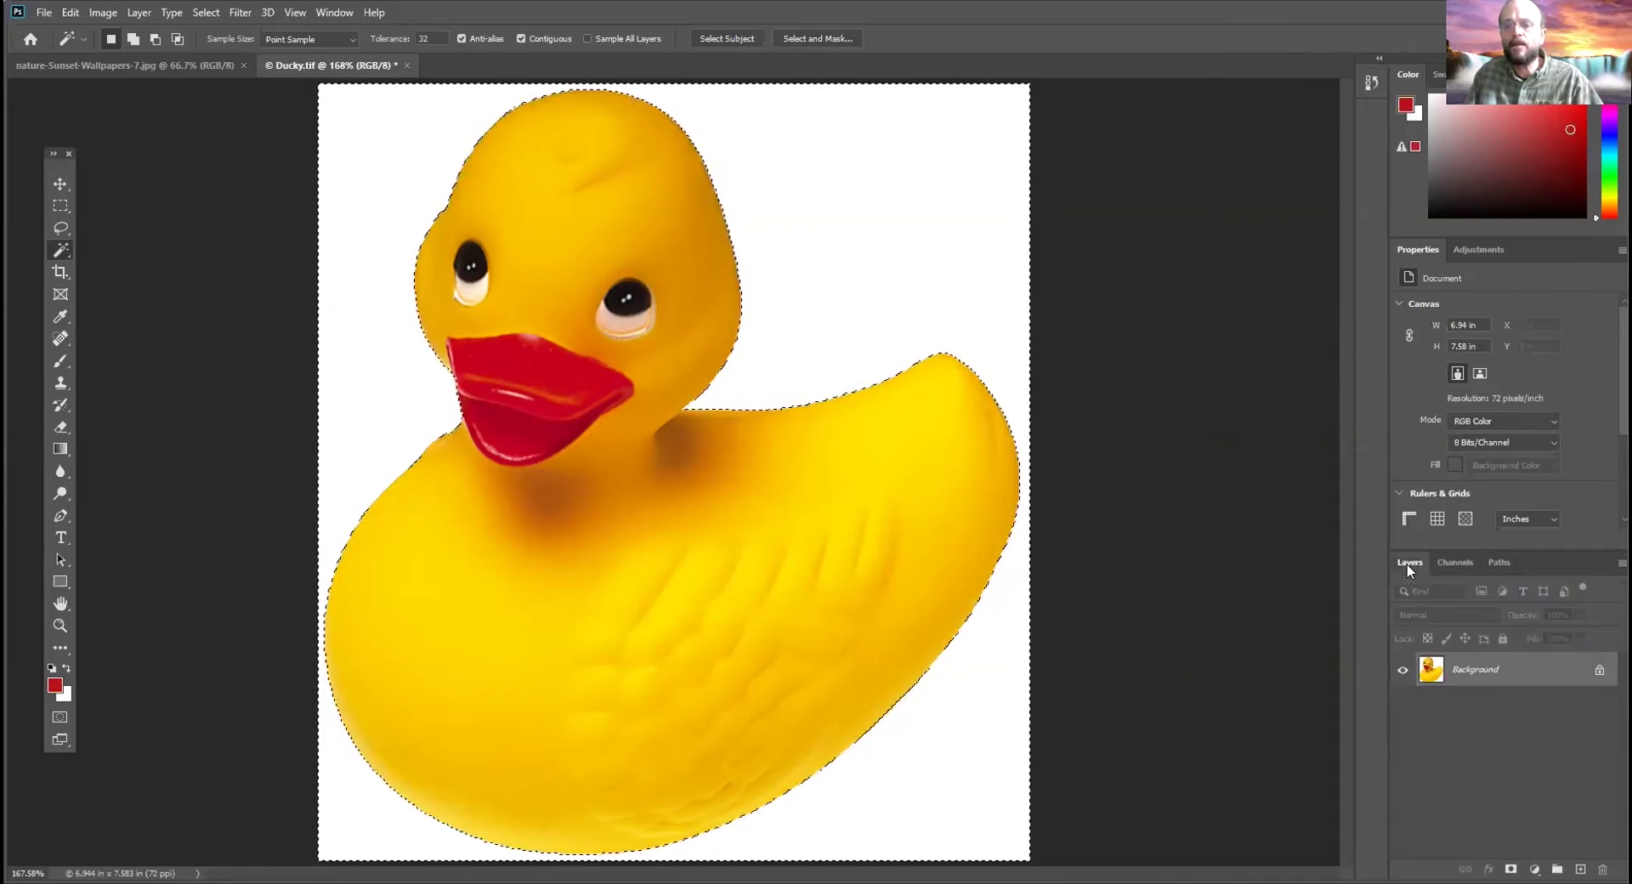
click(1452, 562)
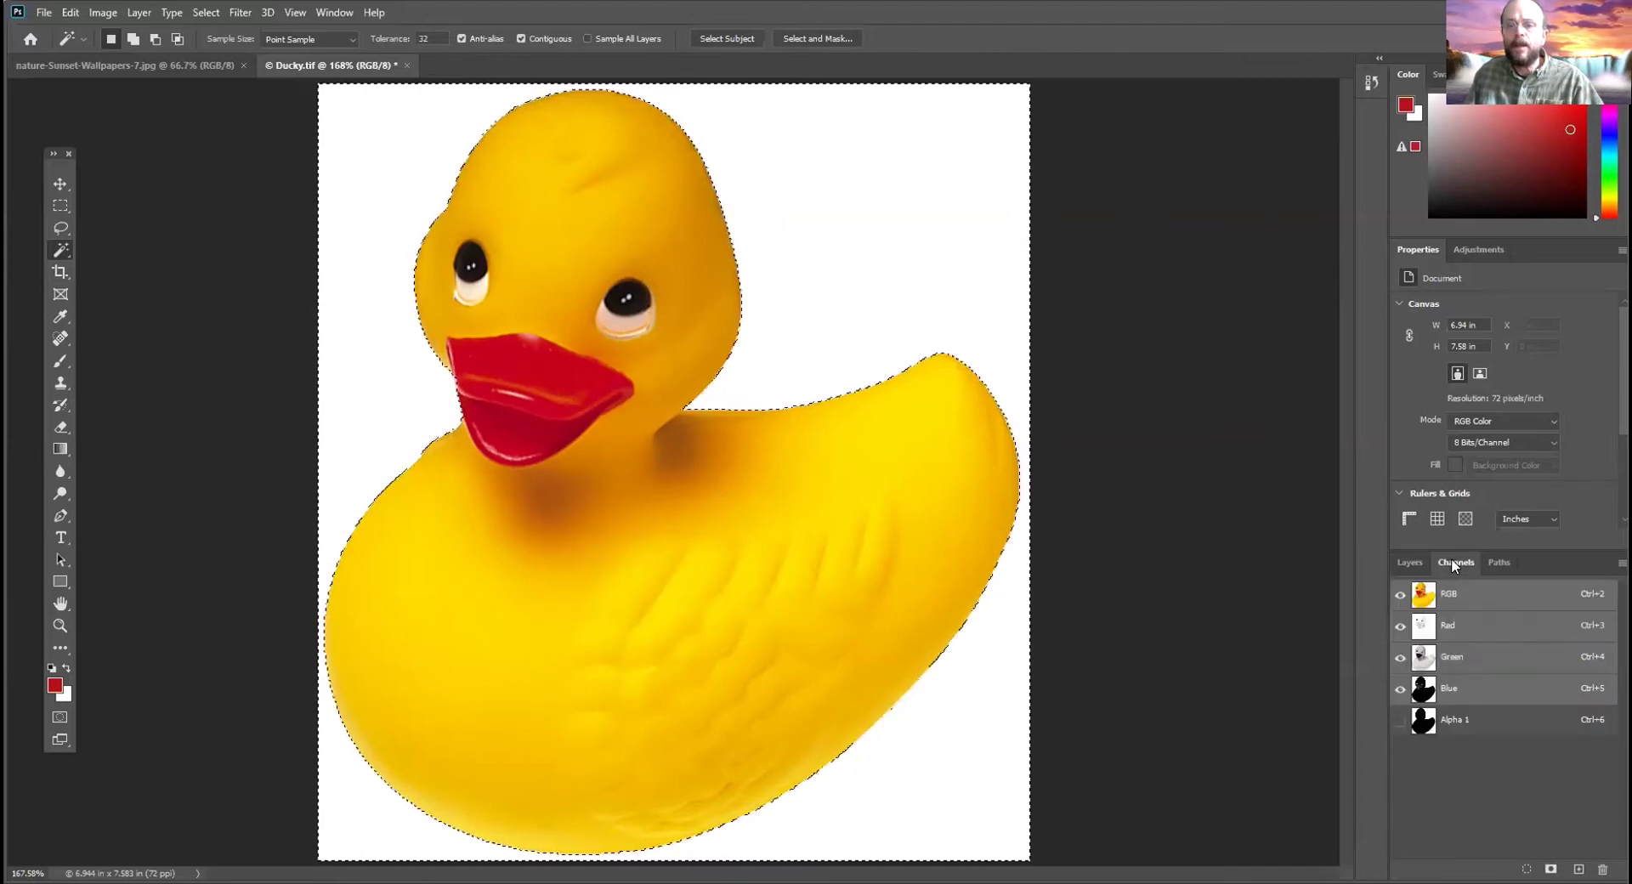
click(1407, 563)
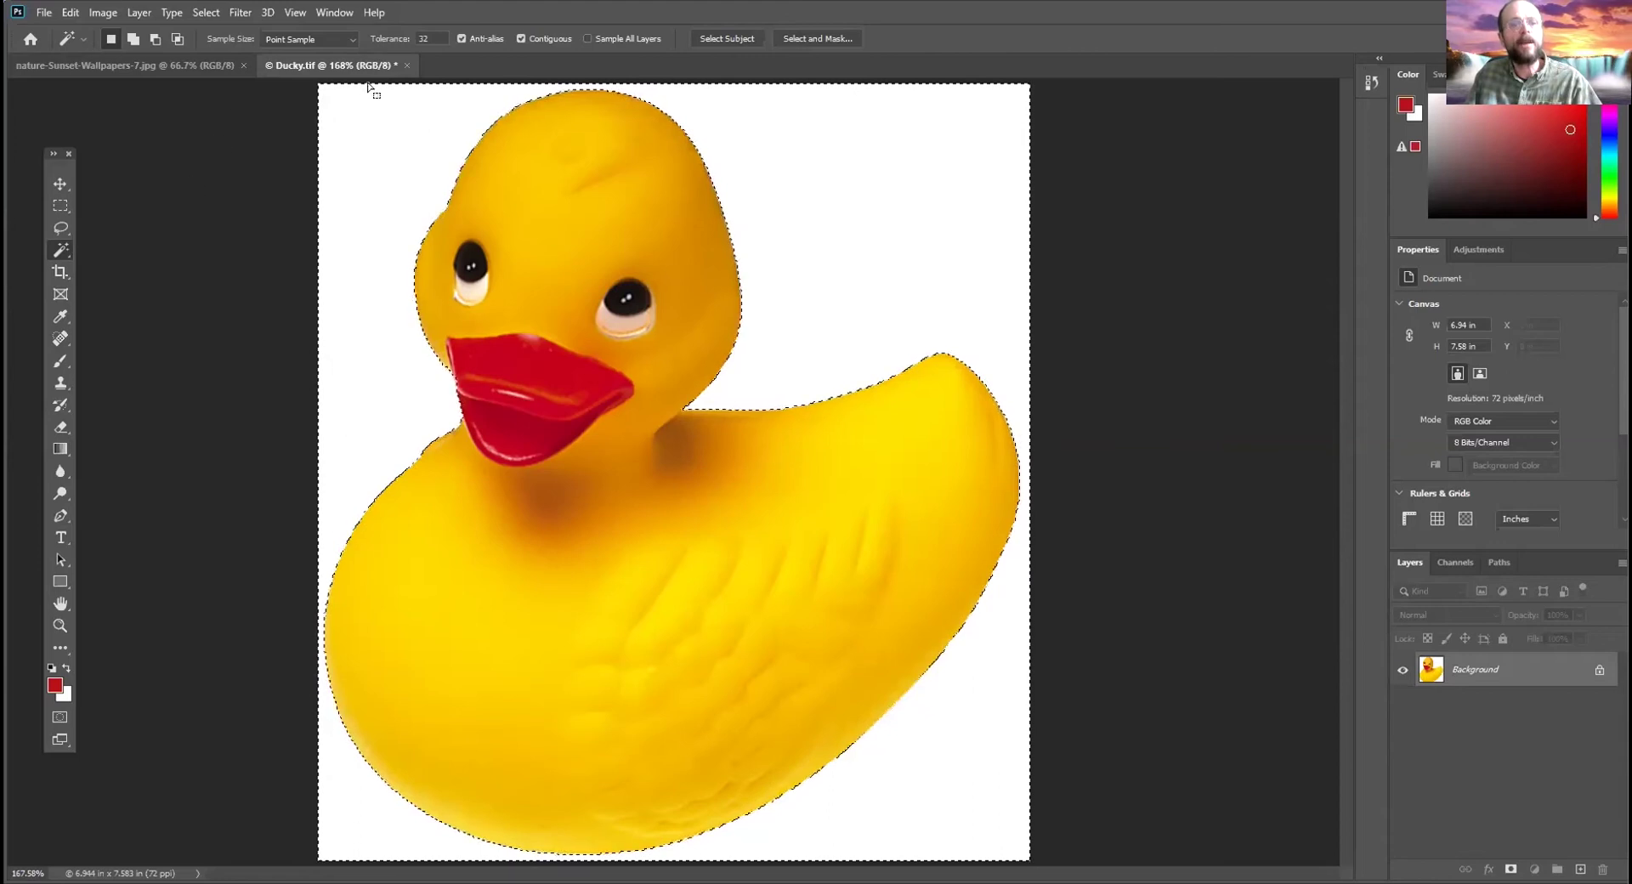
Clear the current selection and reload it as a new selection from the Alpha 1 channel
key(ctrl+d)
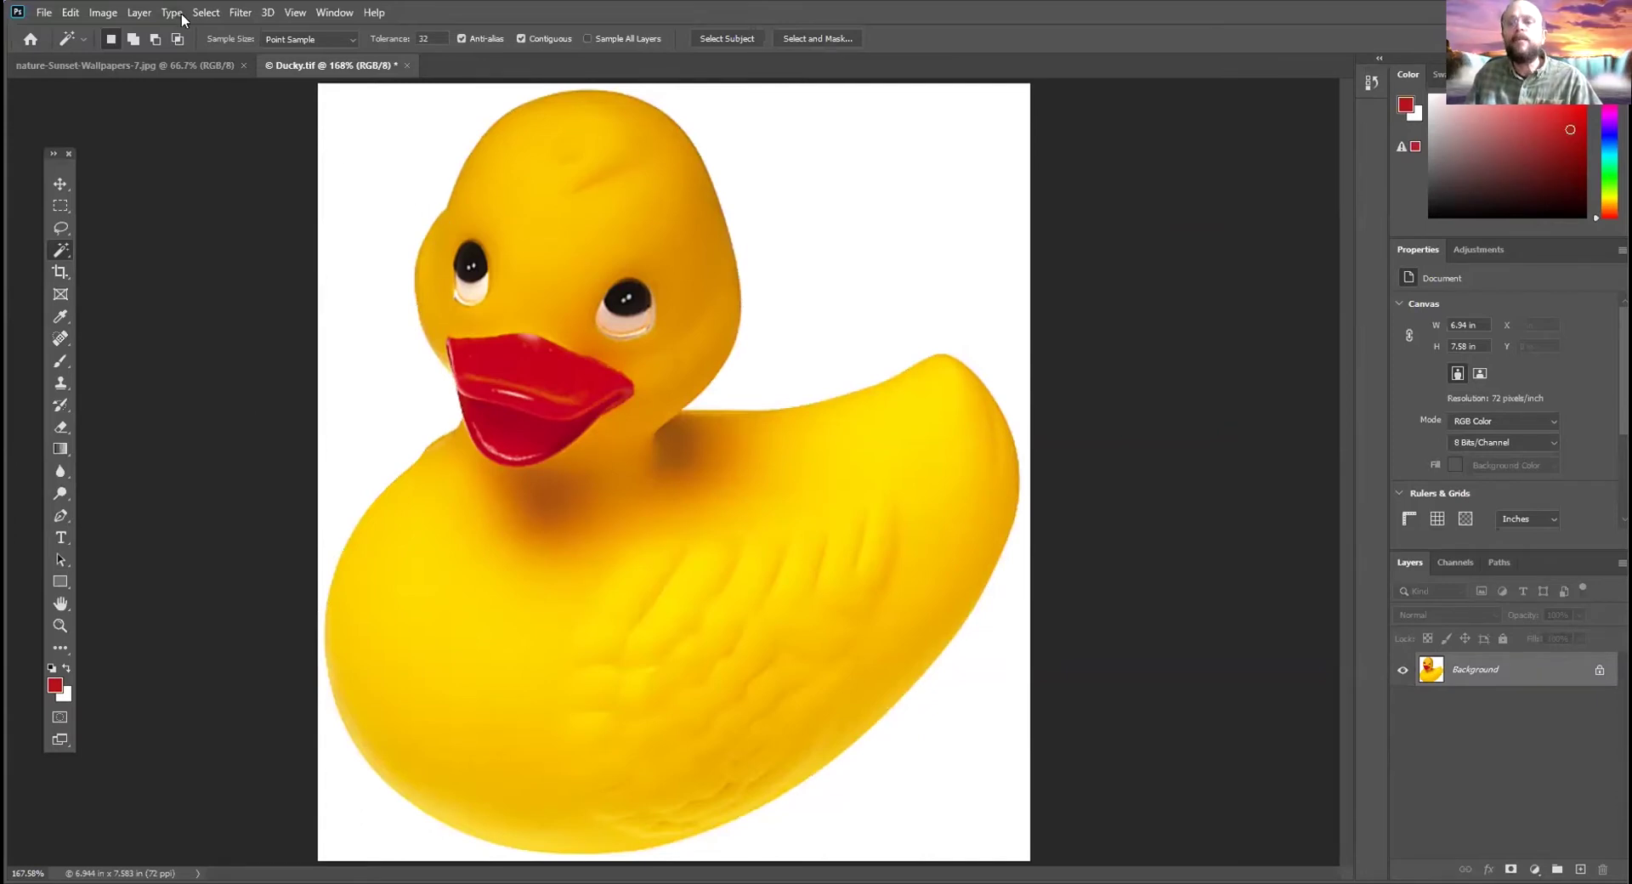
click(204, 11)
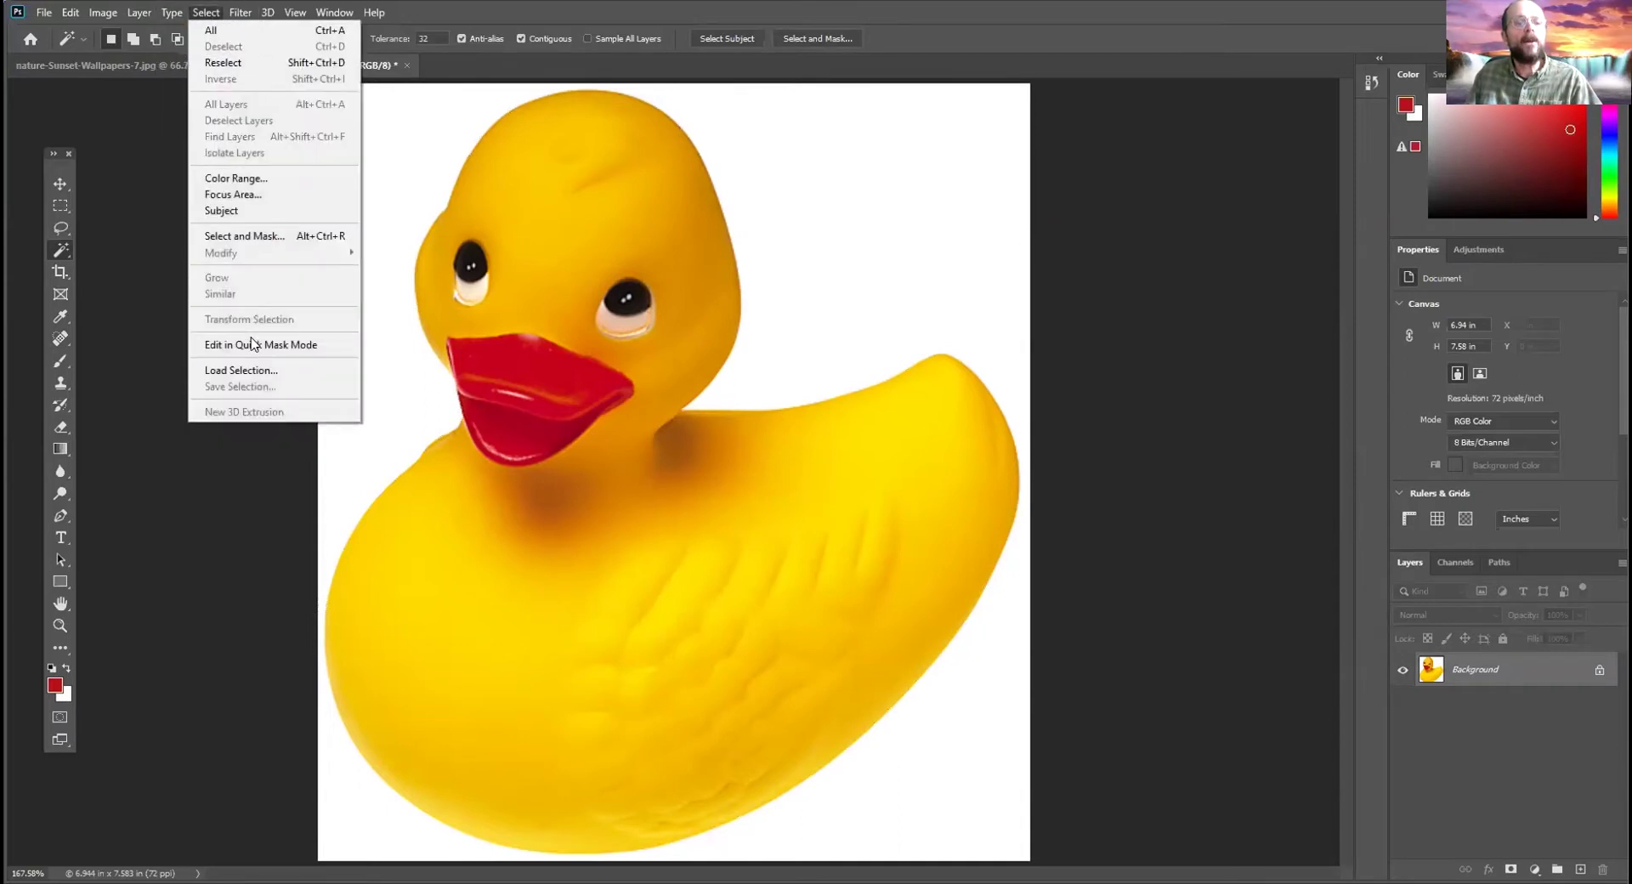
click(255, 372)
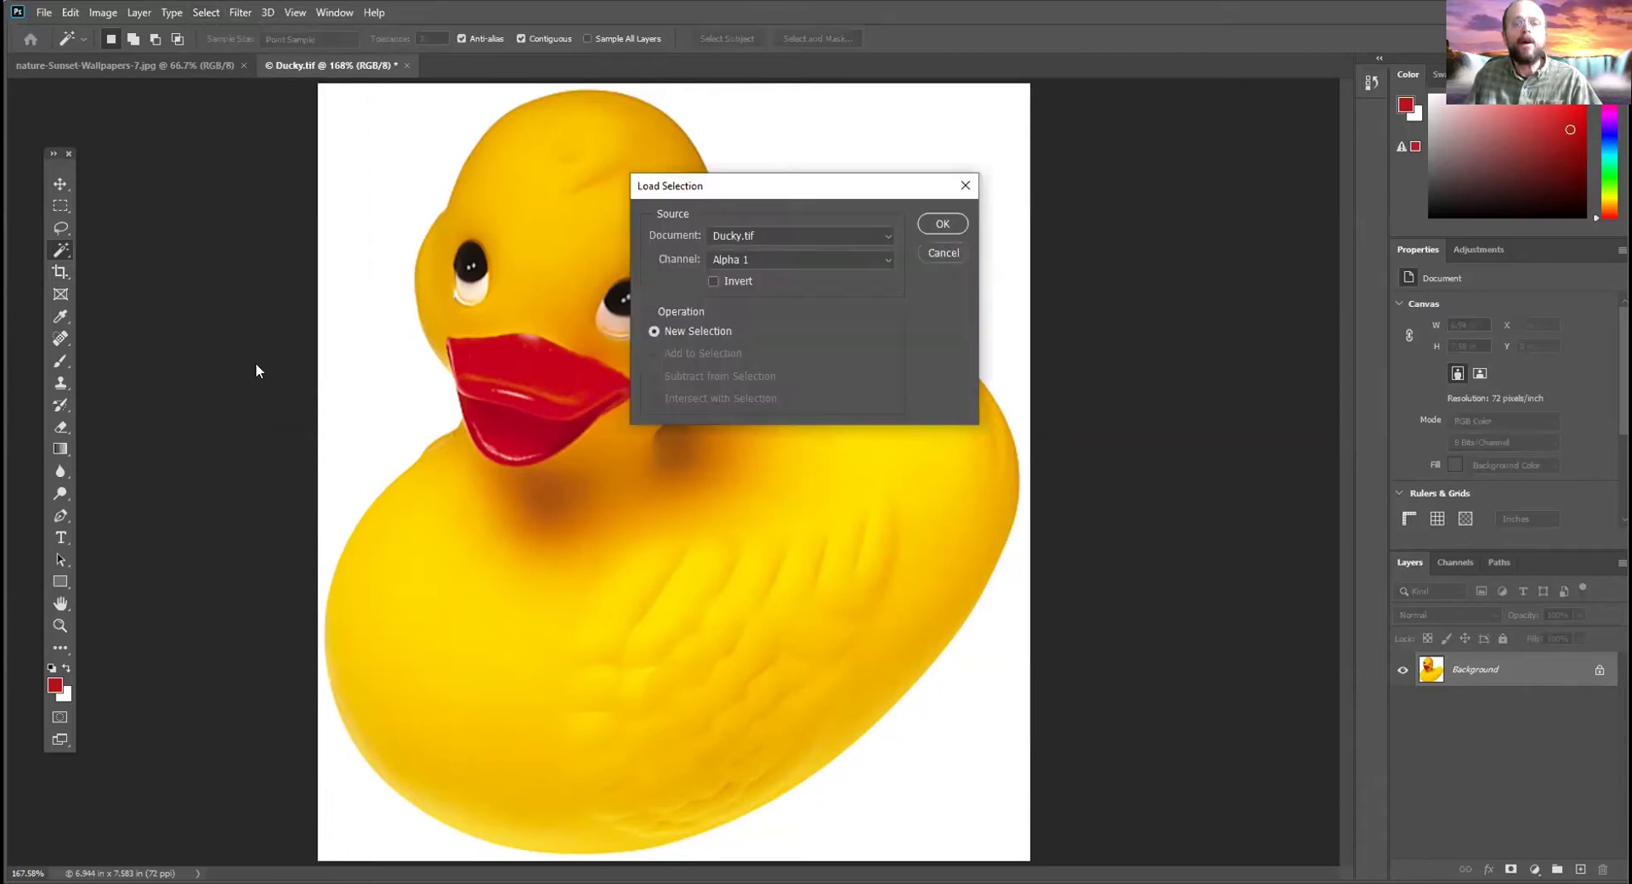
click(944, 224)
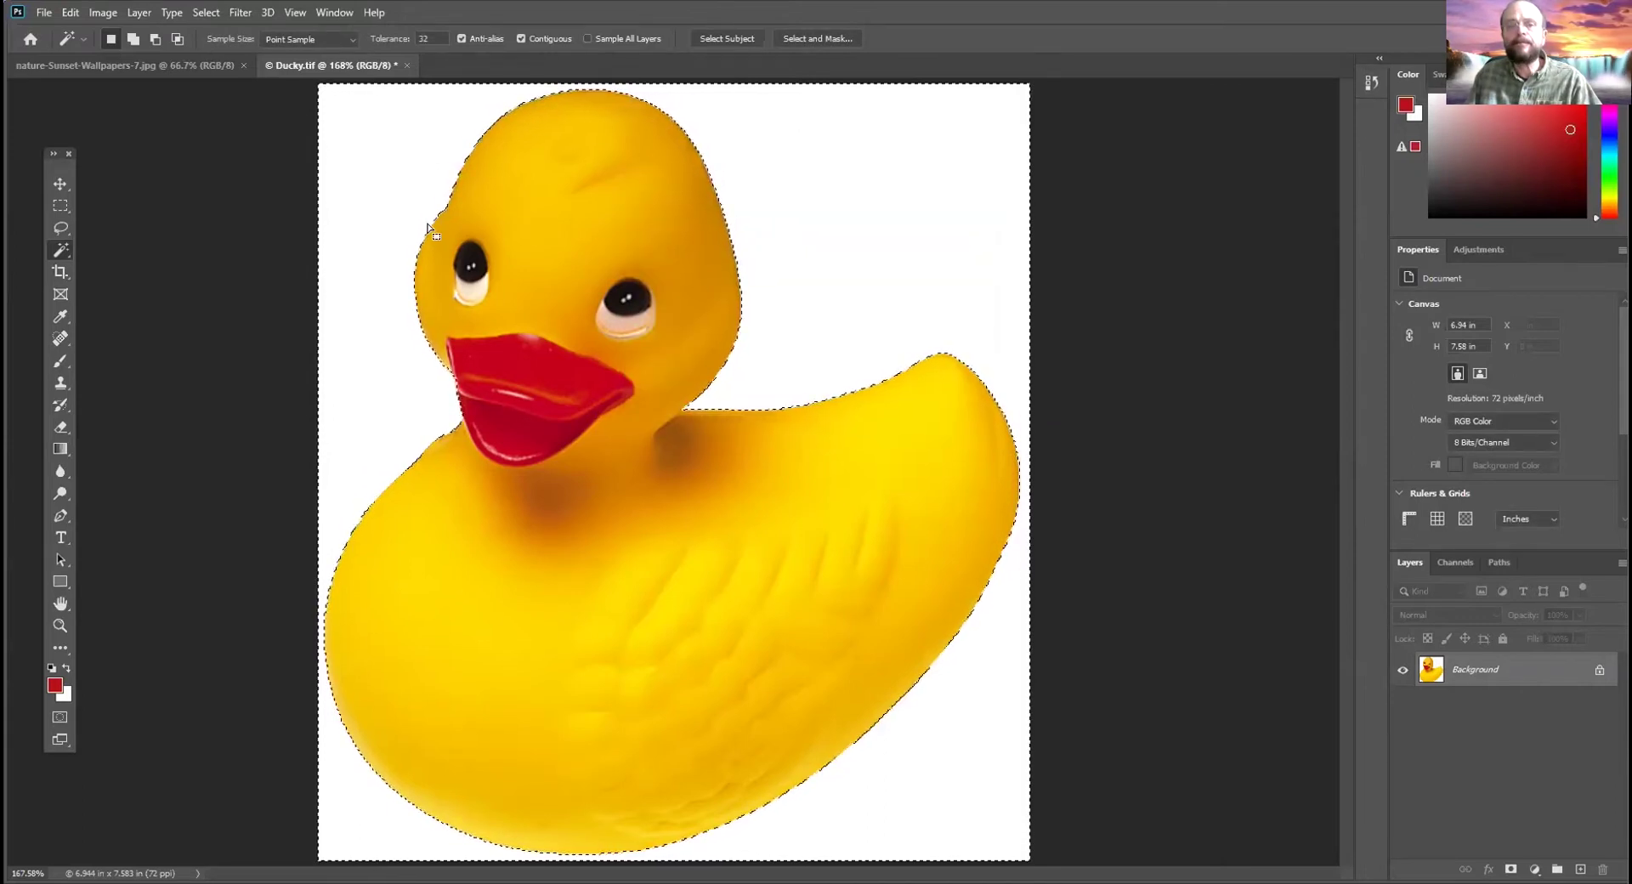
Change the Alpha 1 channel's options so that its color indicates Selected Areas
click(1456, 562)
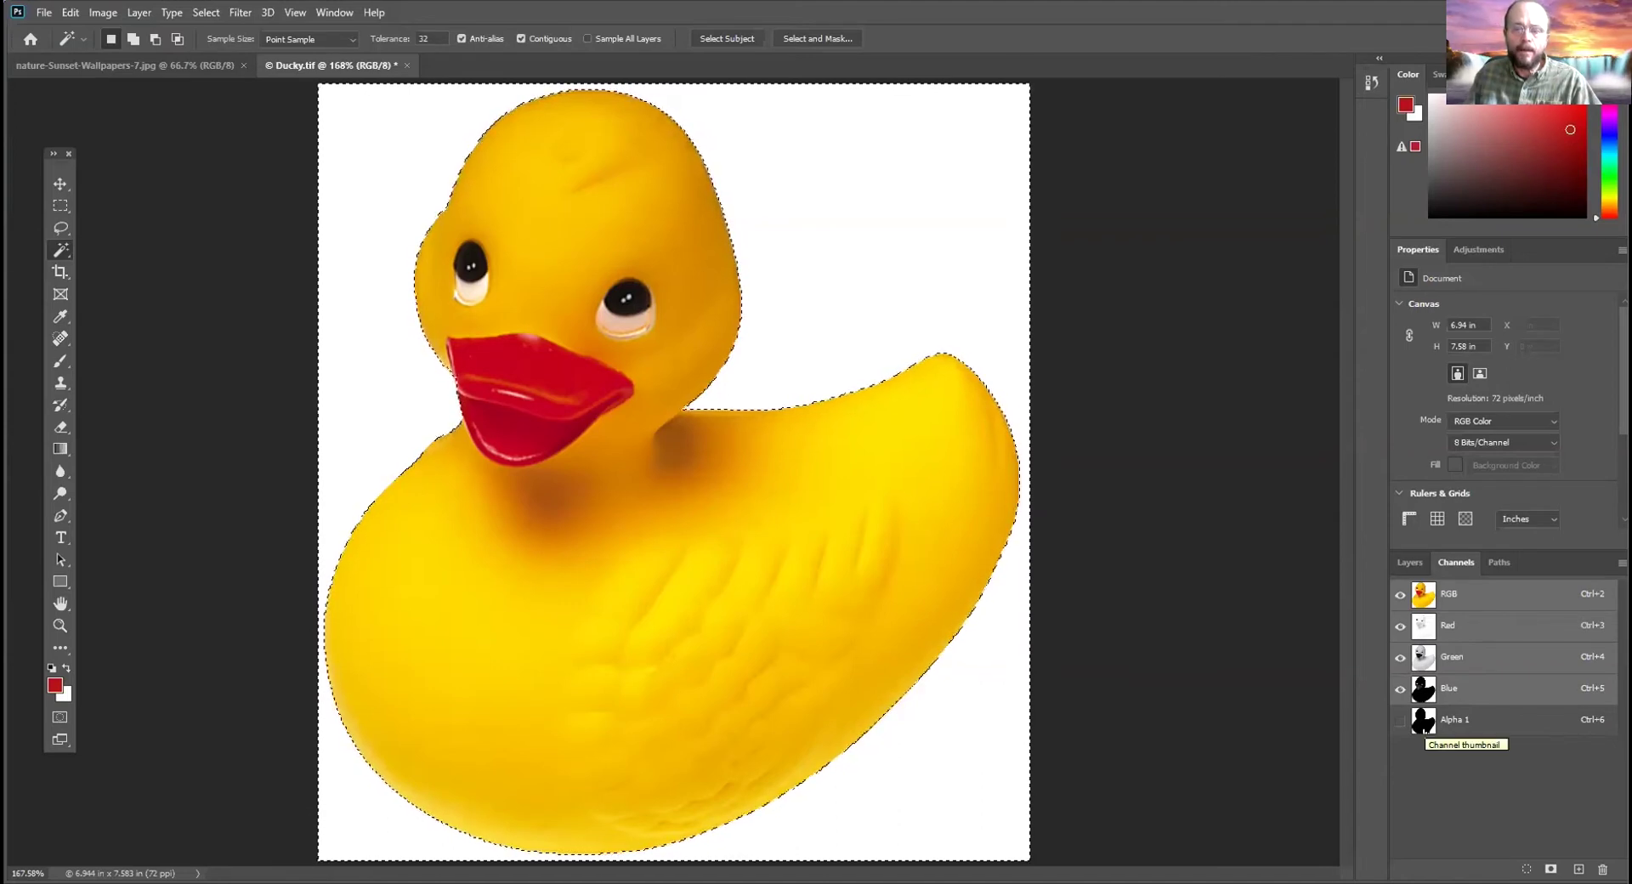
double_click(1424, 721)
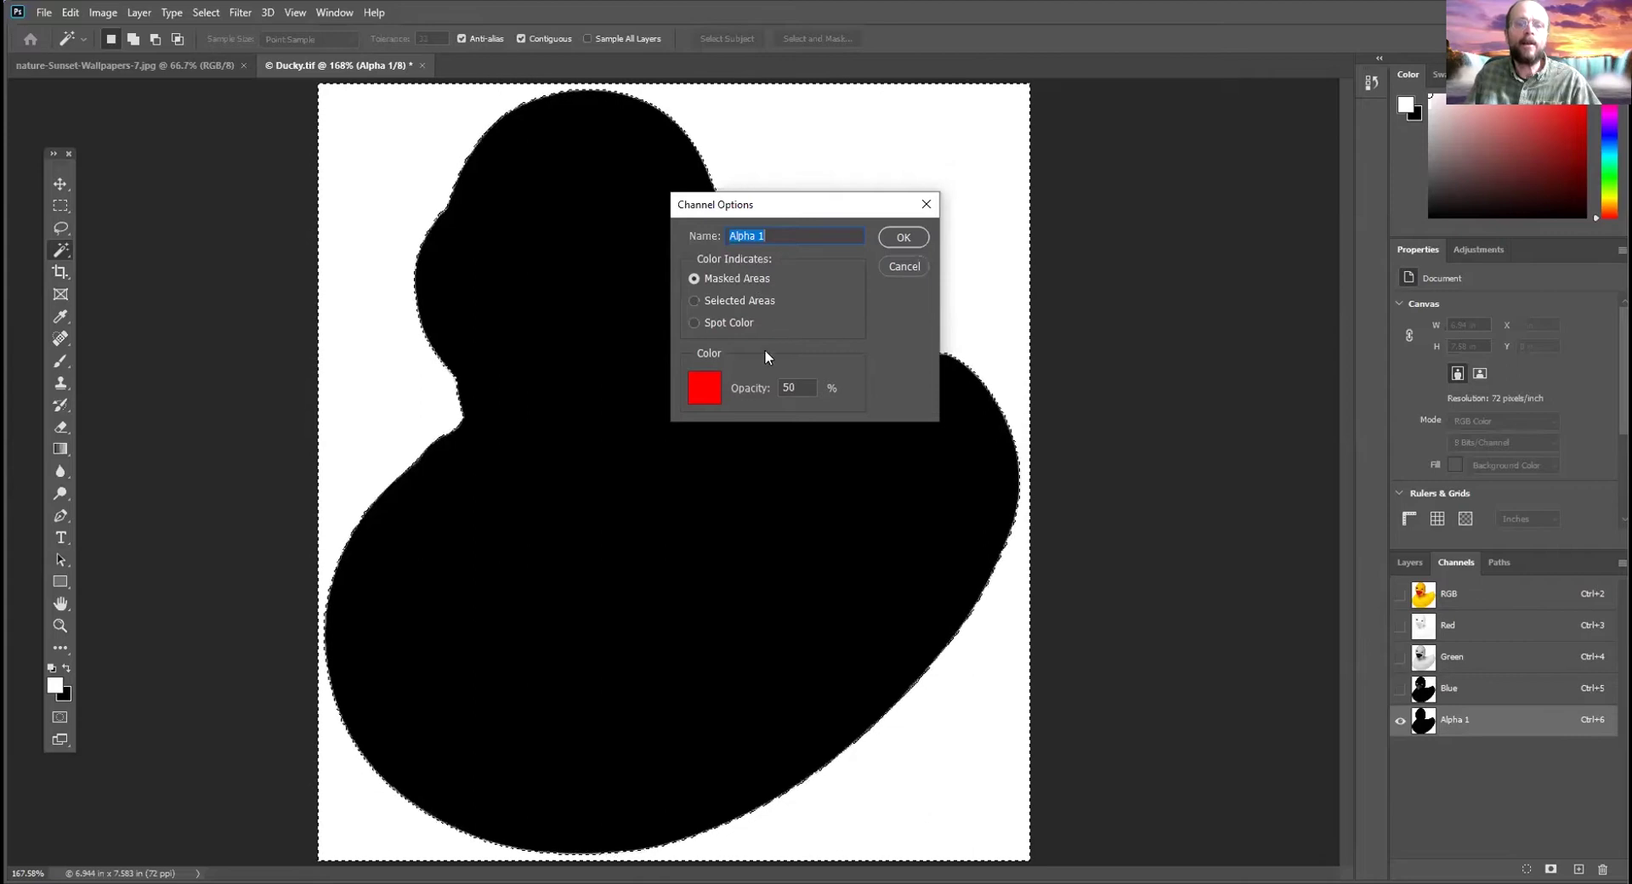
click(694, 301)
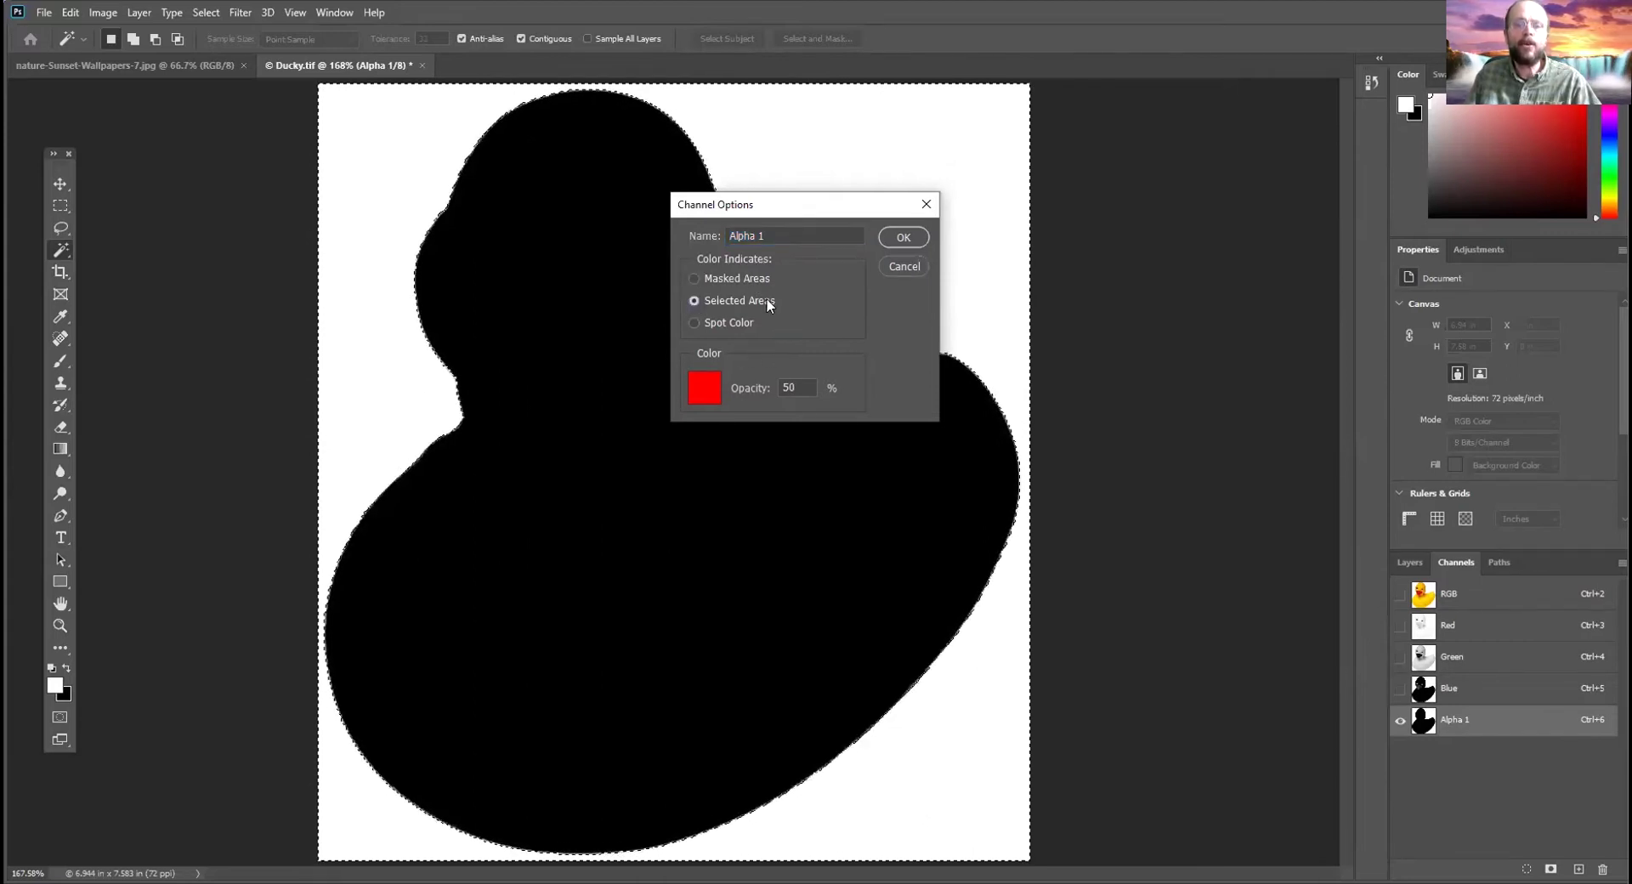
click(905, 237)
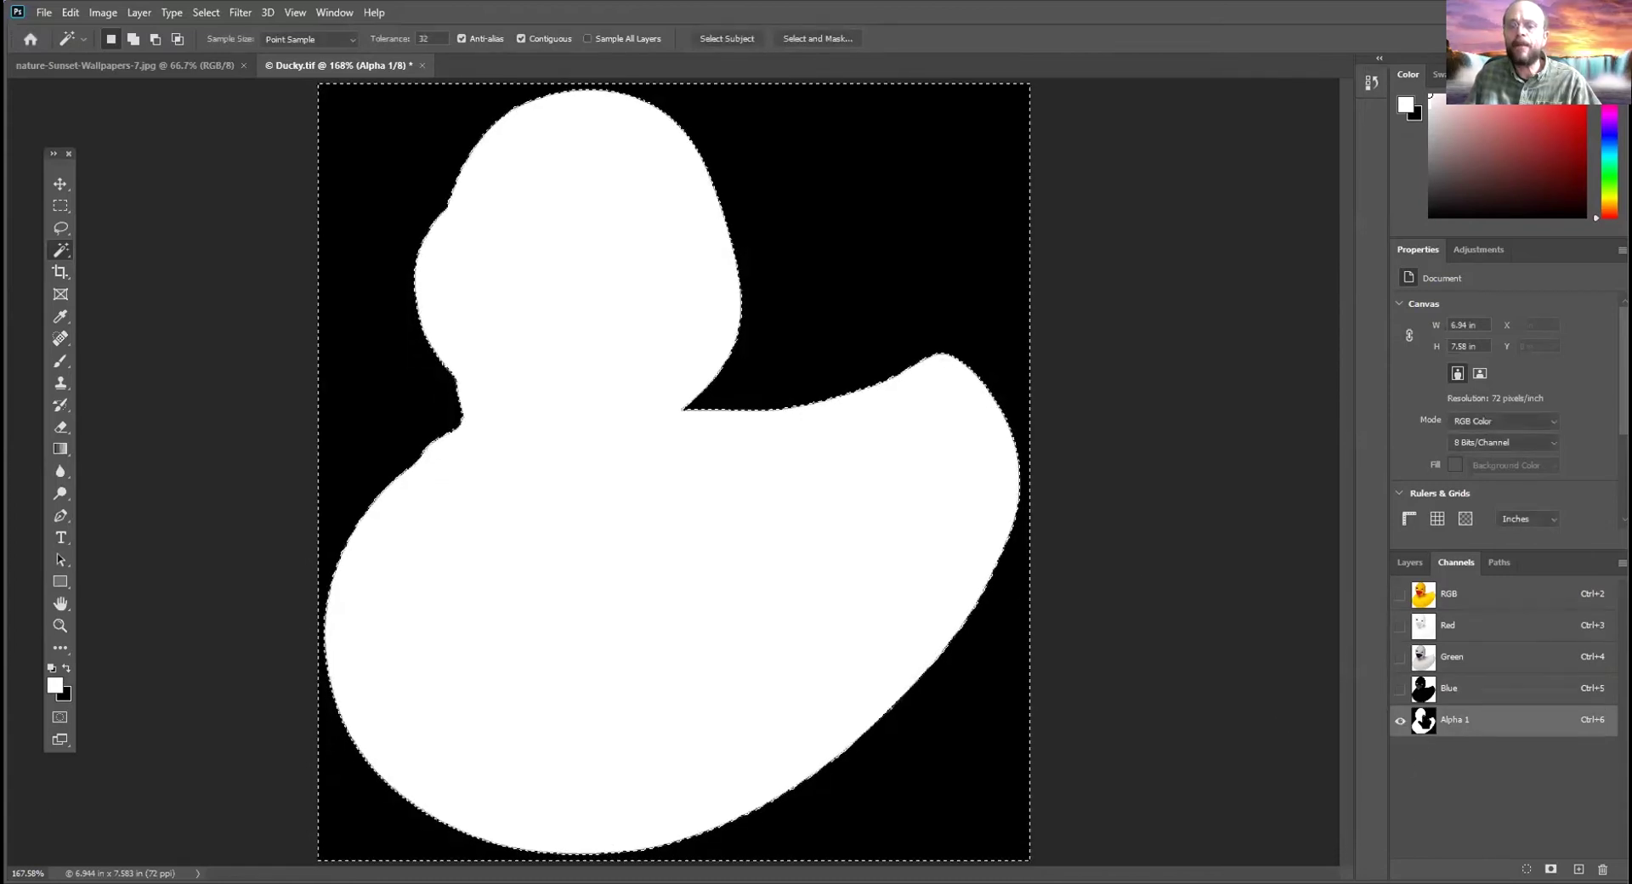
Return to the RGB composite view and deselect the background
click(1472, 597)
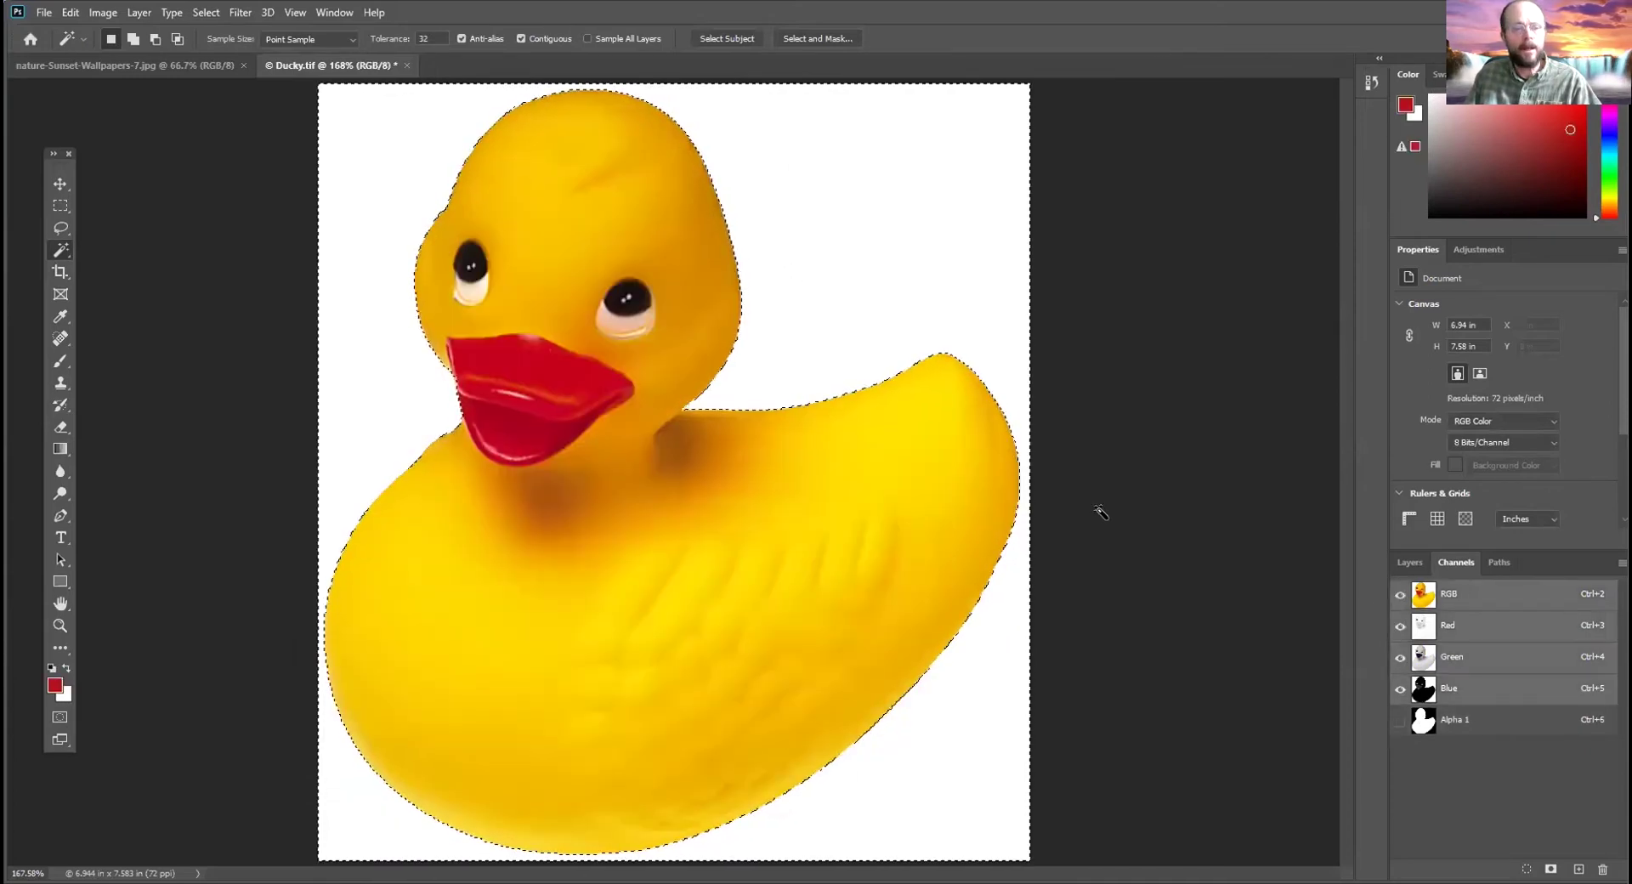
key(ctrl+d)
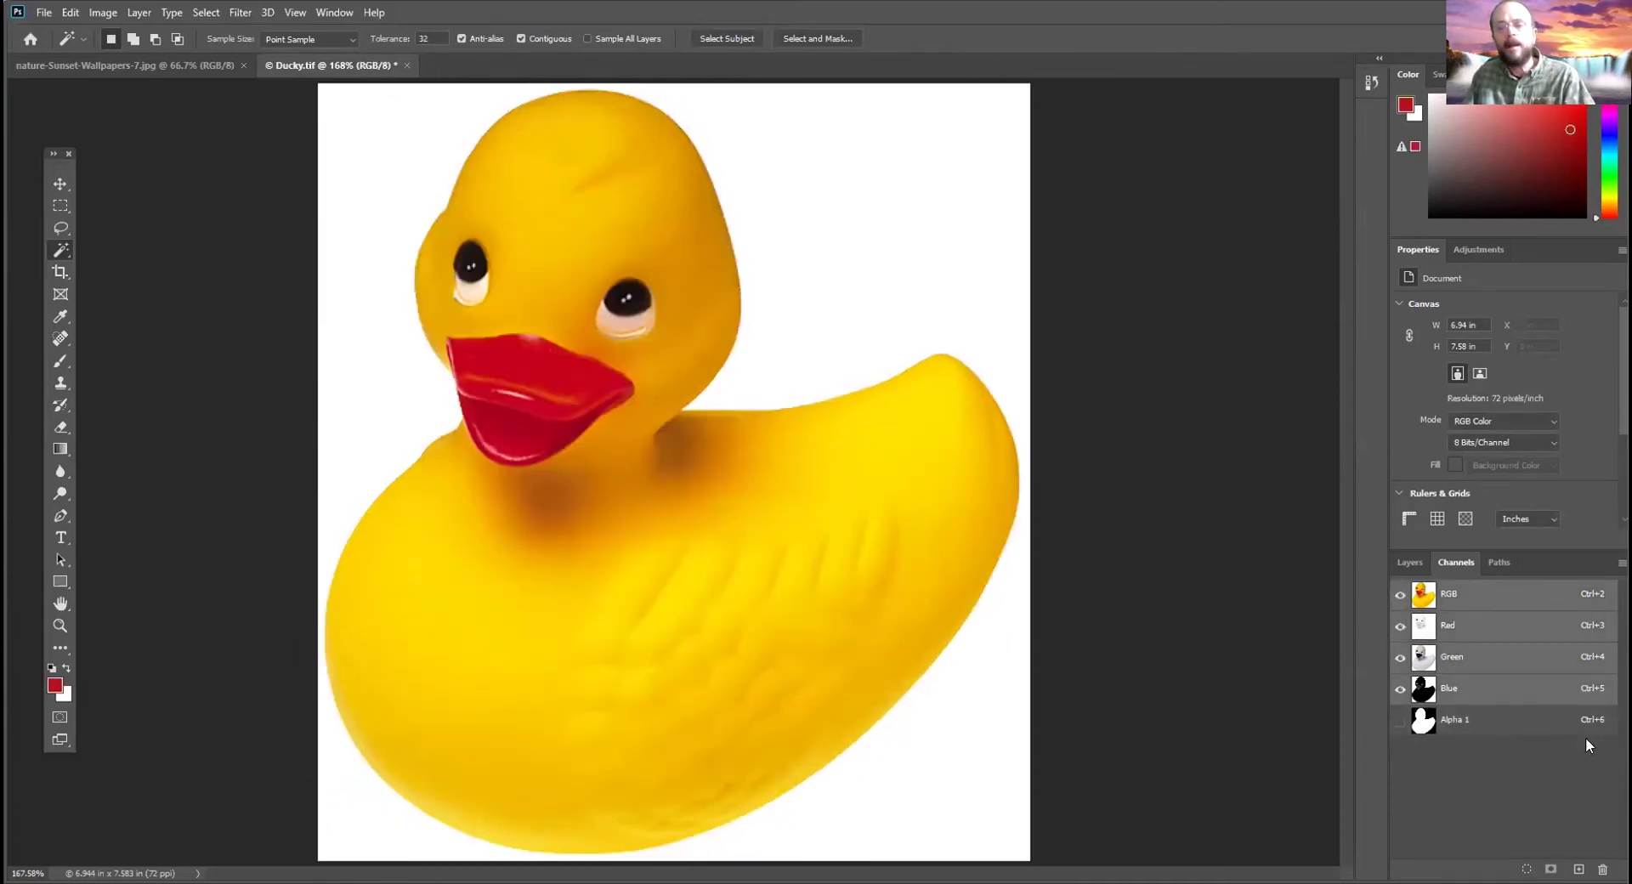
Load the Alpha 1 channel of Ducky.tif as a new selection and check the channel's visibility
click(207, 12)
click(257, 370)
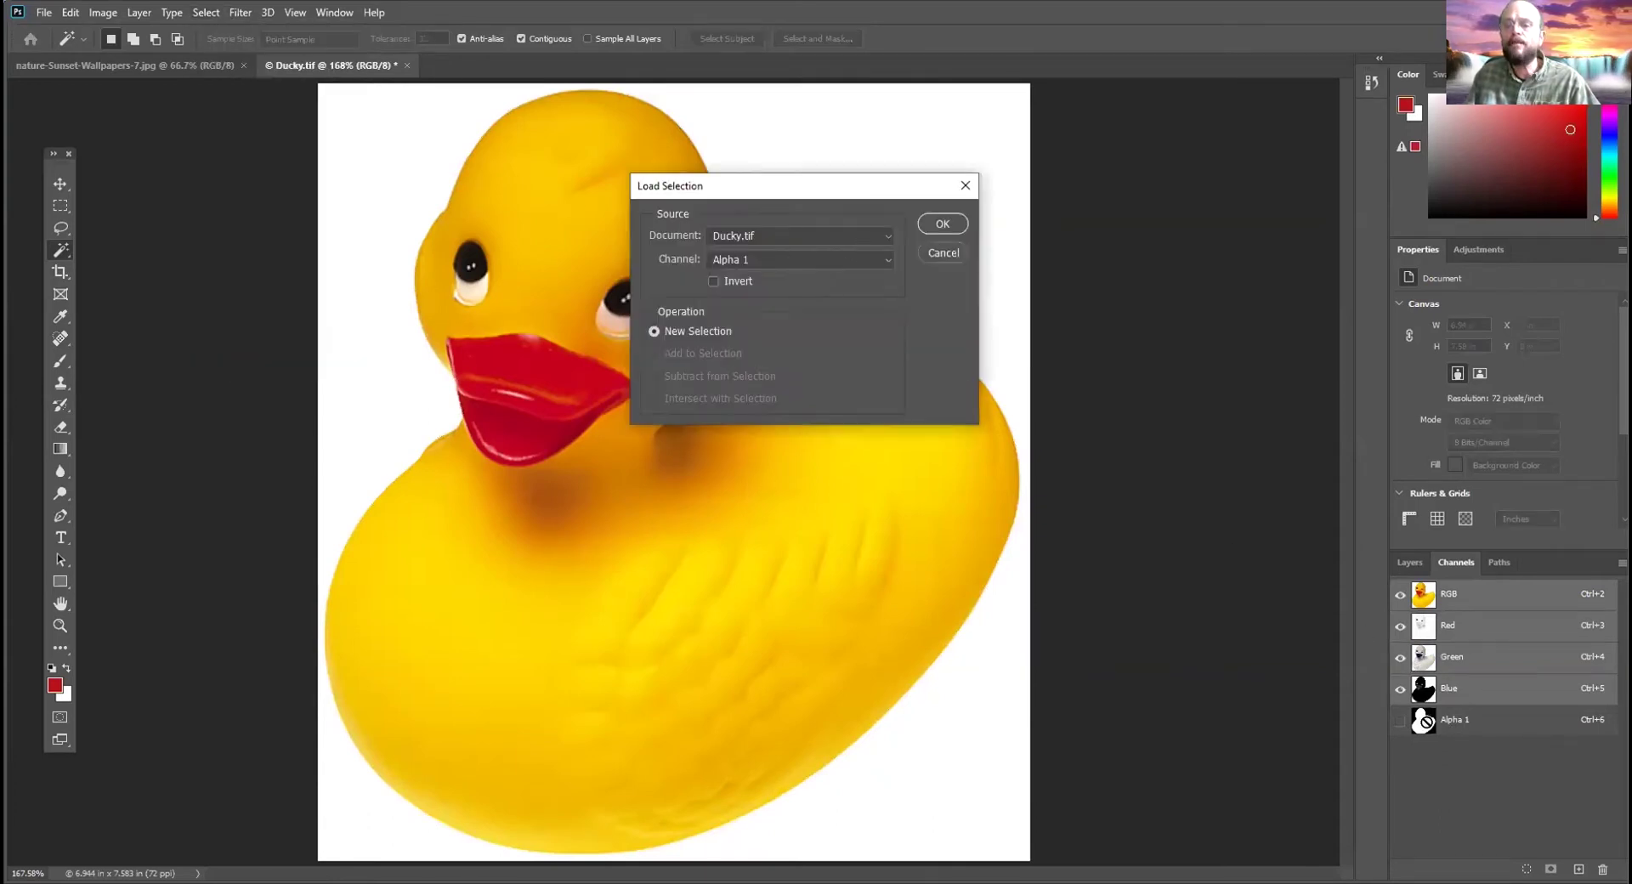
click(944, 224)
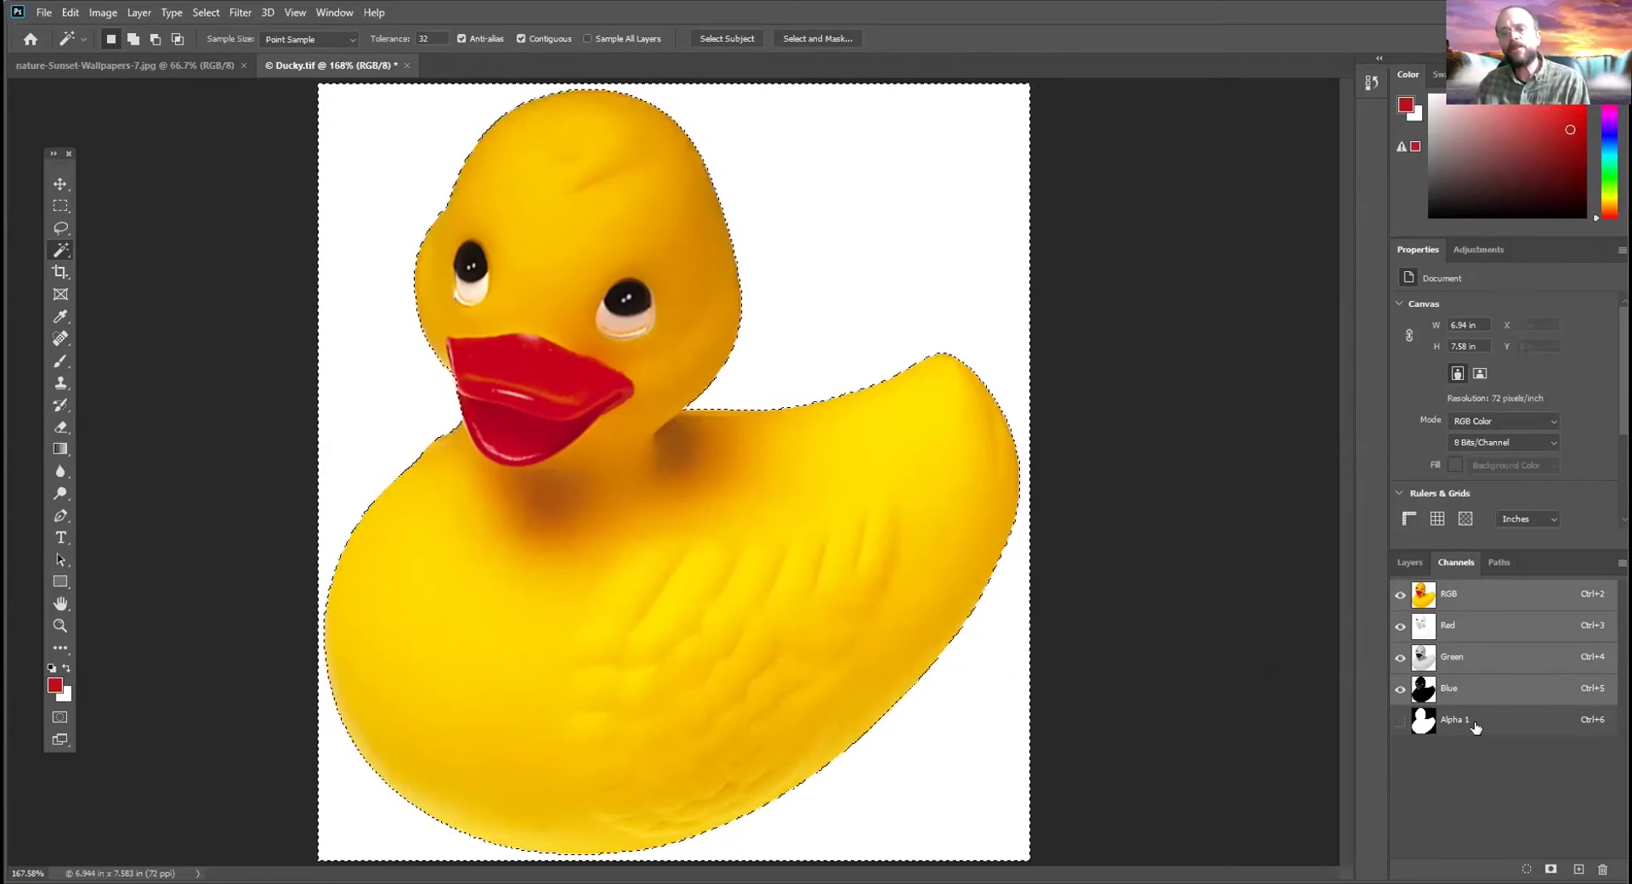
click(1398, 720)
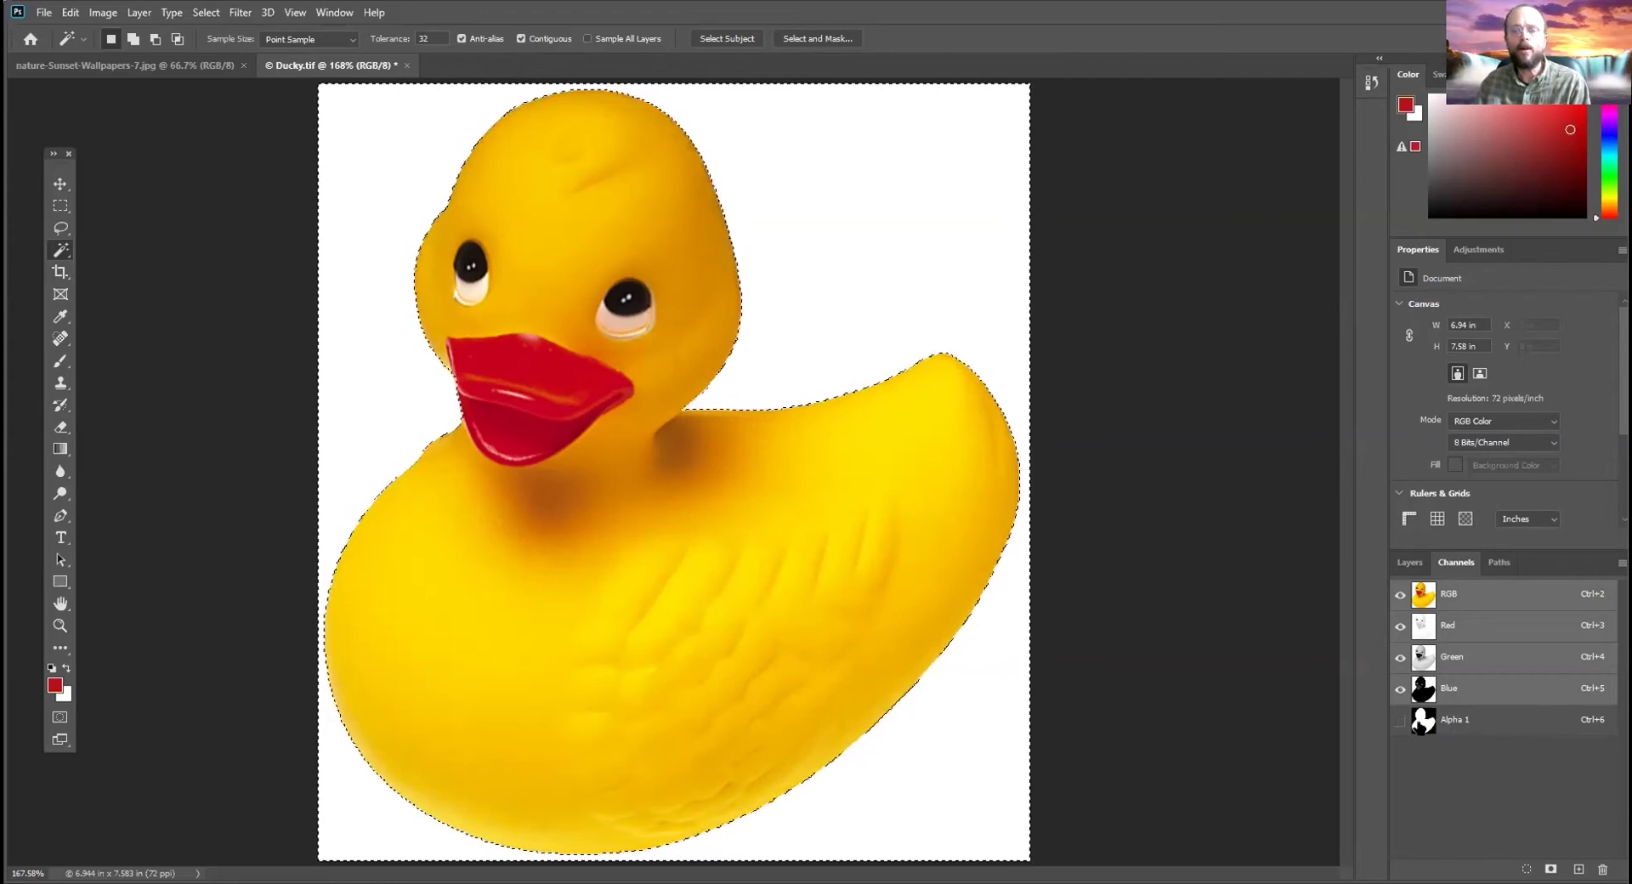
Compare the layer list with the channel list, view the Alpha 1 channel alone, and return to the RGB composite
click(1409, 564)
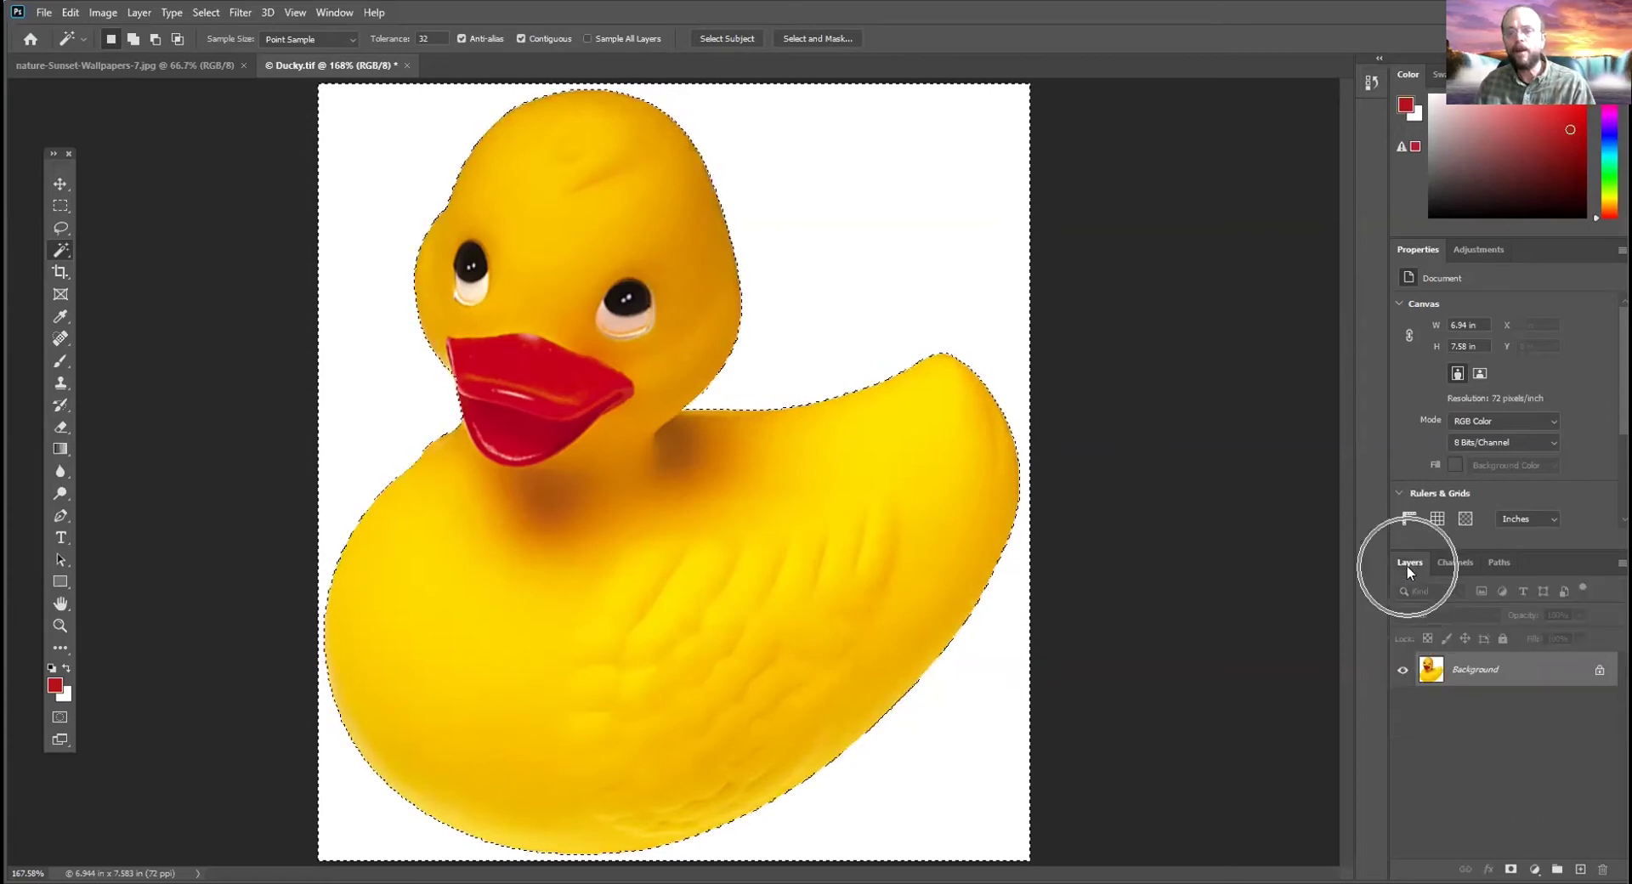
click(1461, 560)
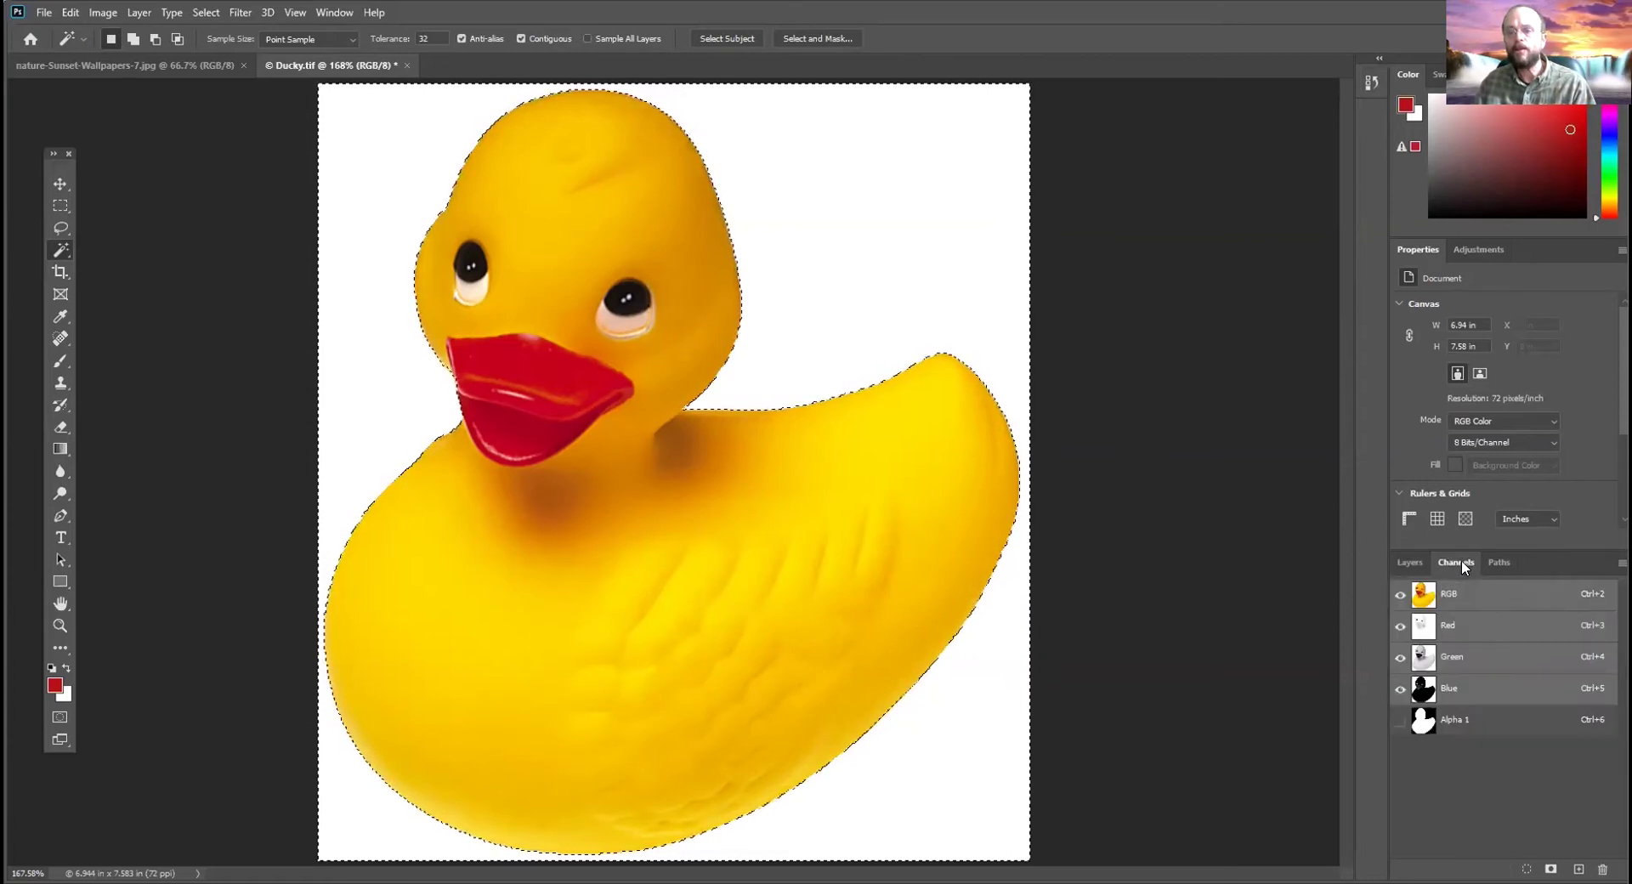
click(1400, 564)
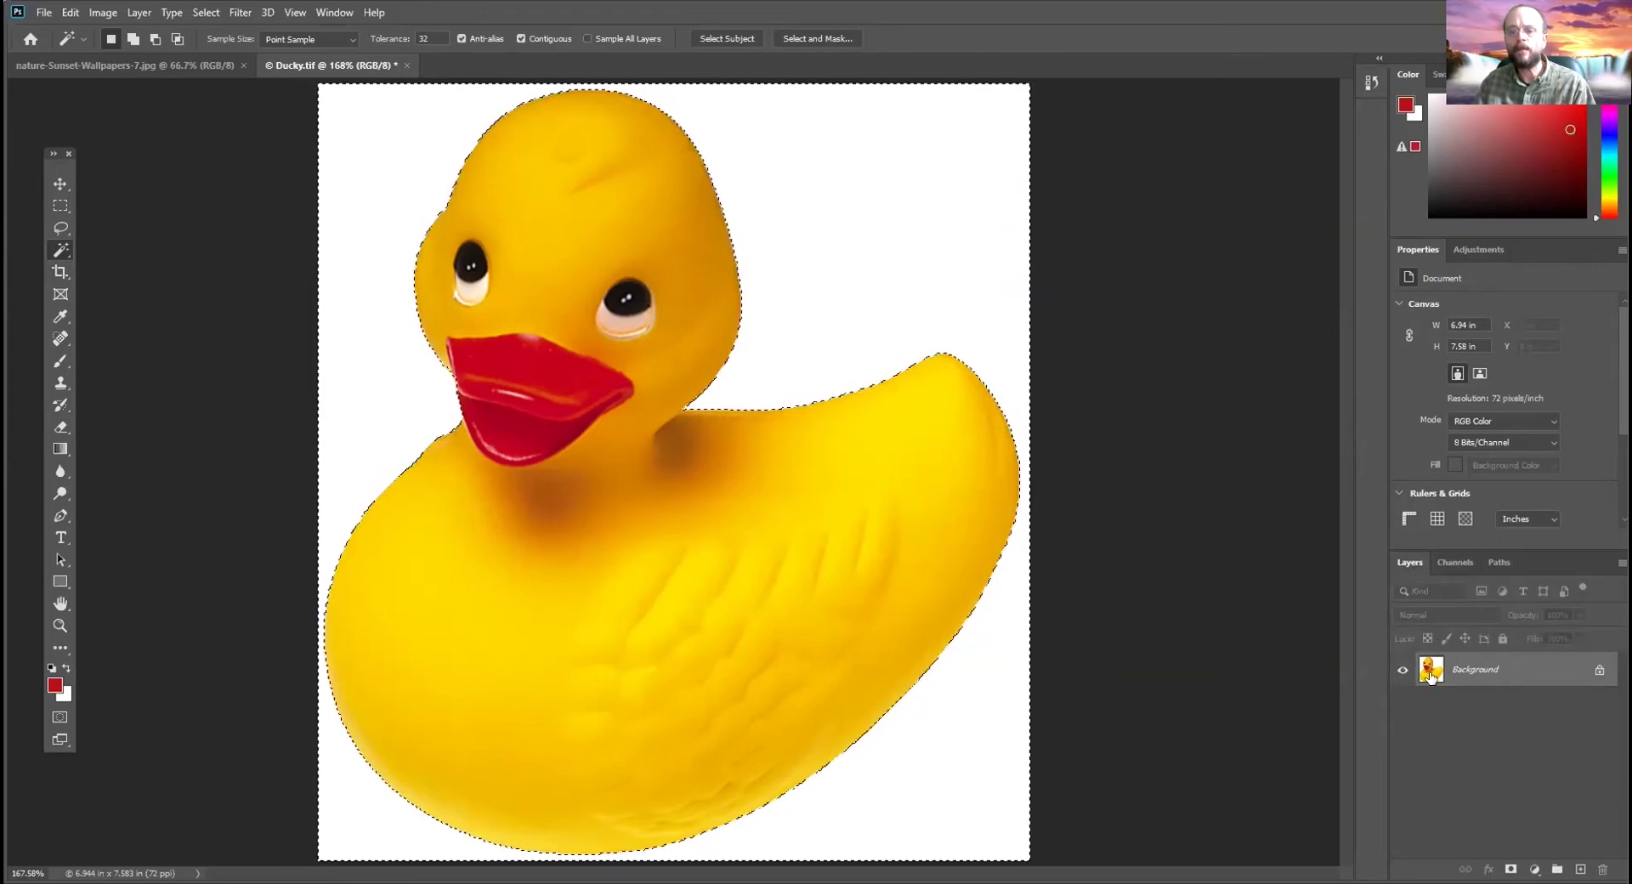
click(1449, 561)
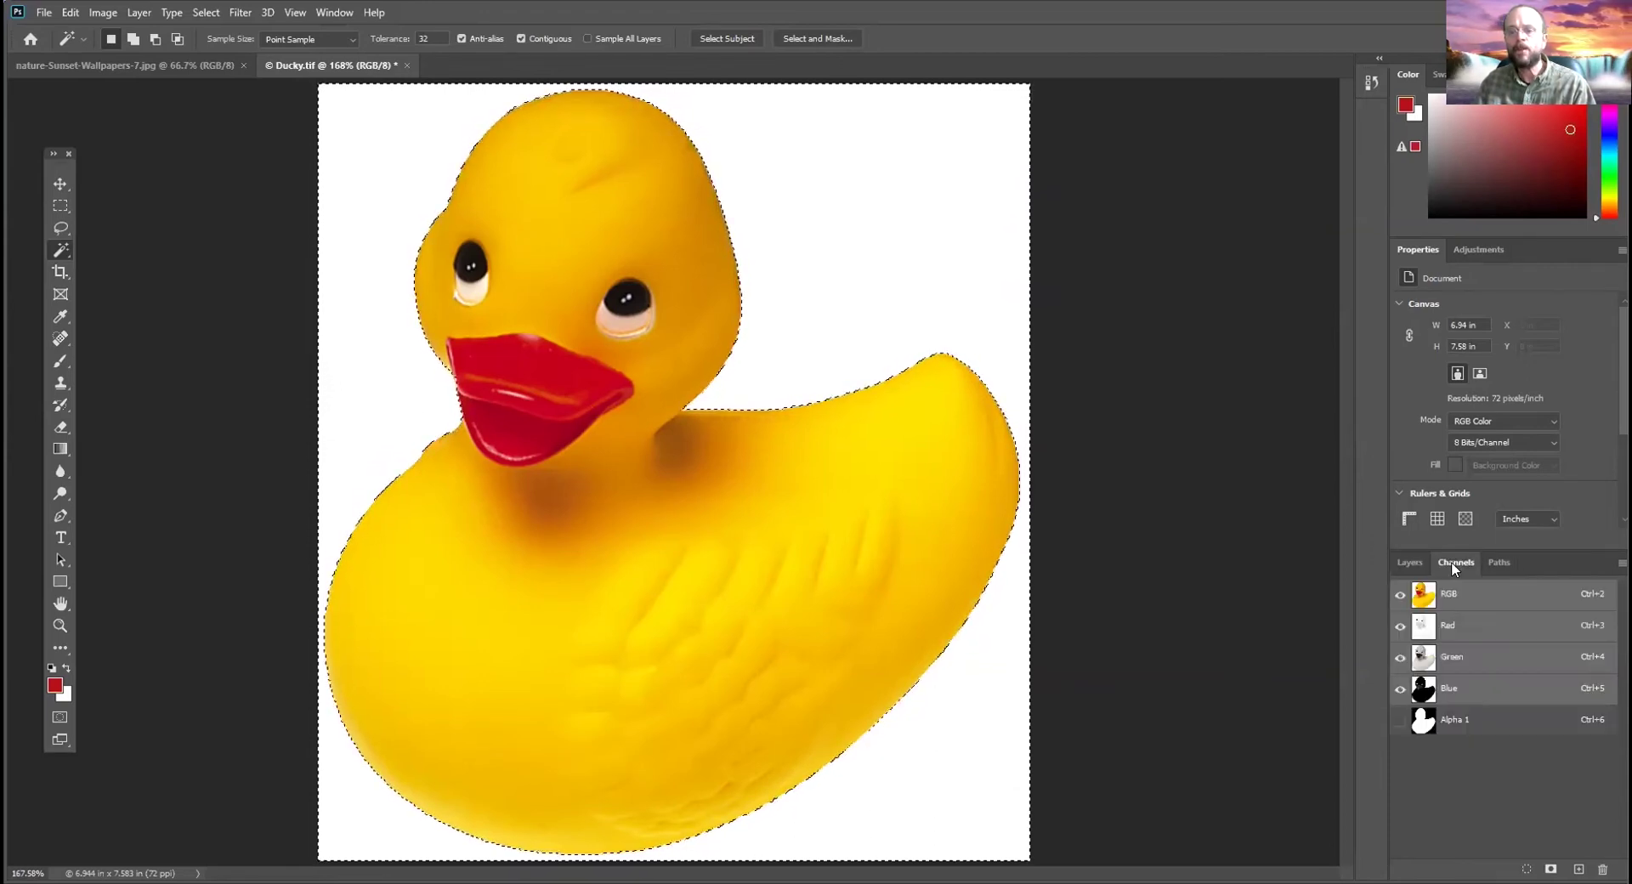
click(1470, 724)
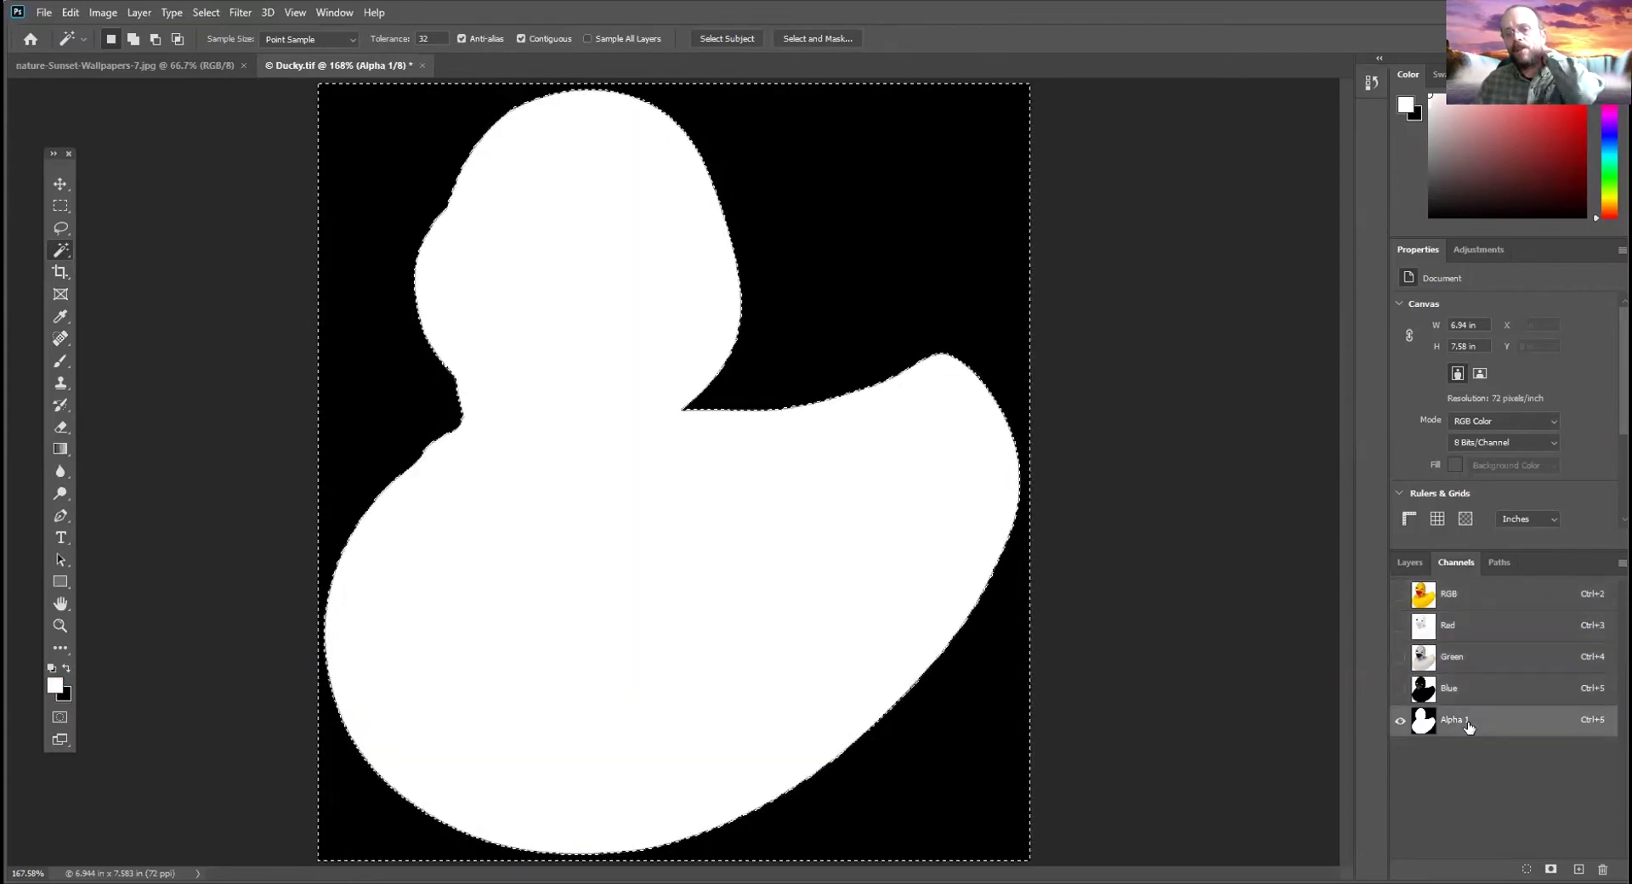
click(1455, 596)
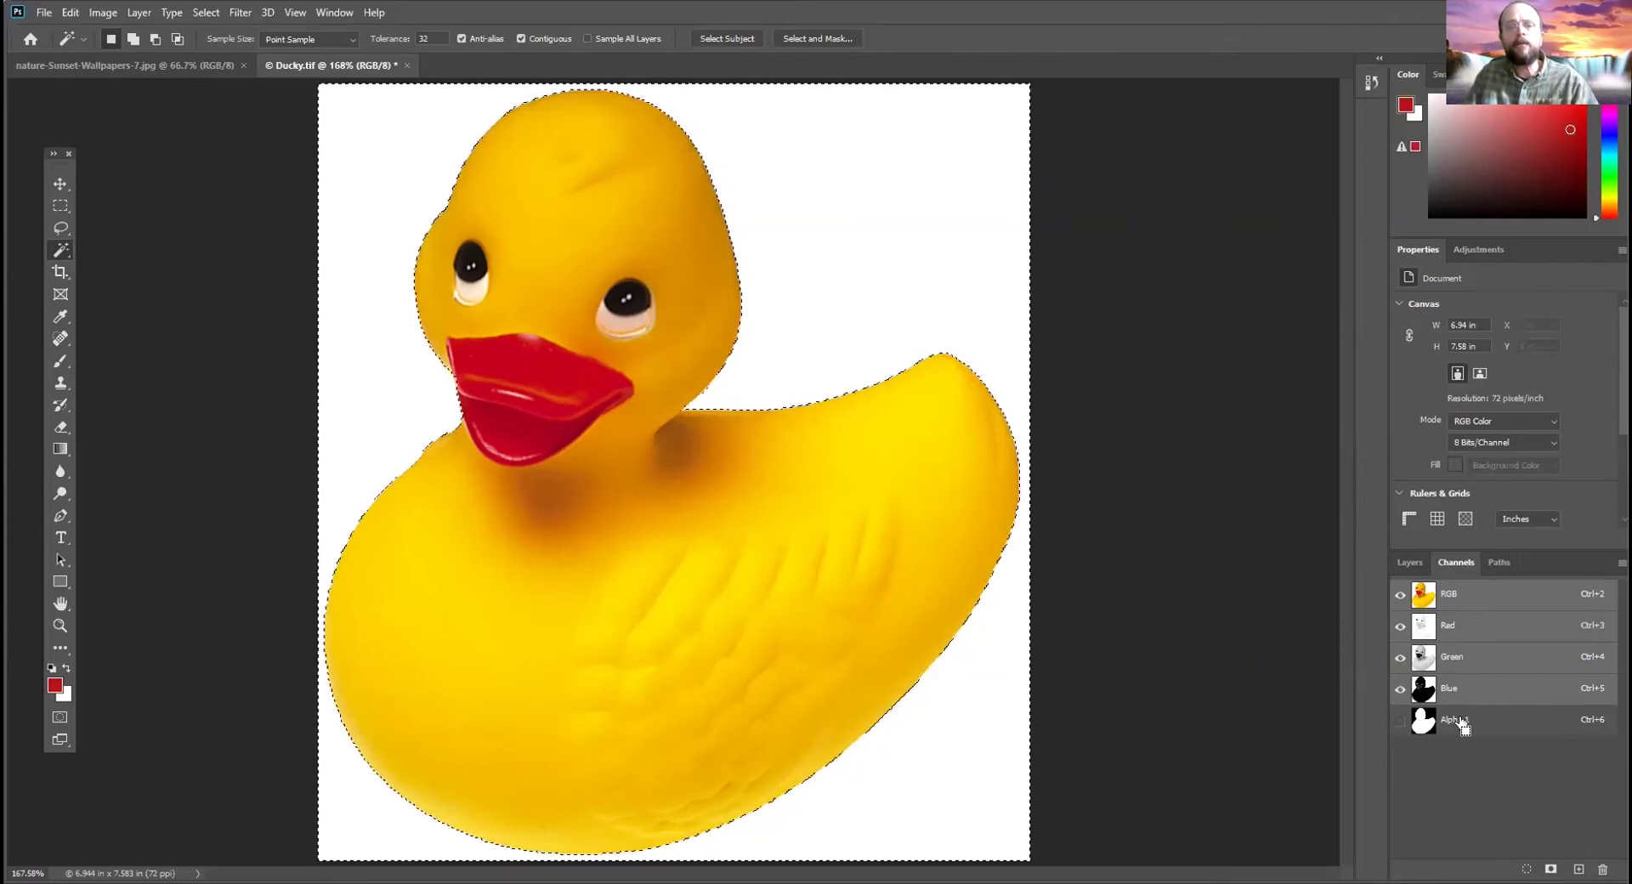
Deselect the background and reload it as a new selection from Alpha 1 with Load Selection
key(ctrl+d)
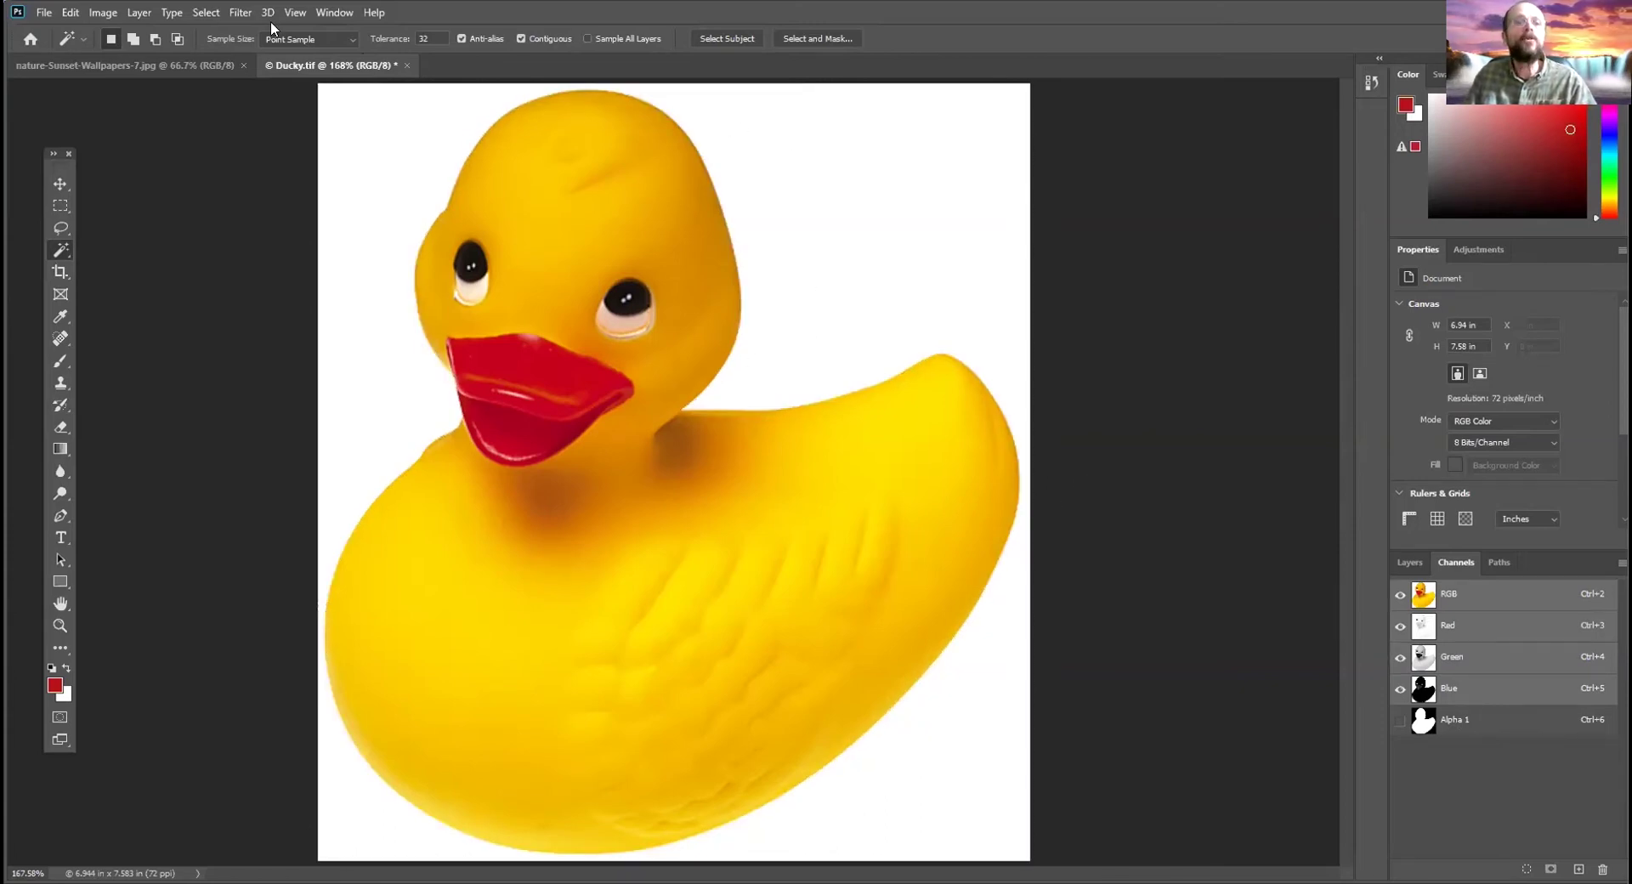
click(213, 13)
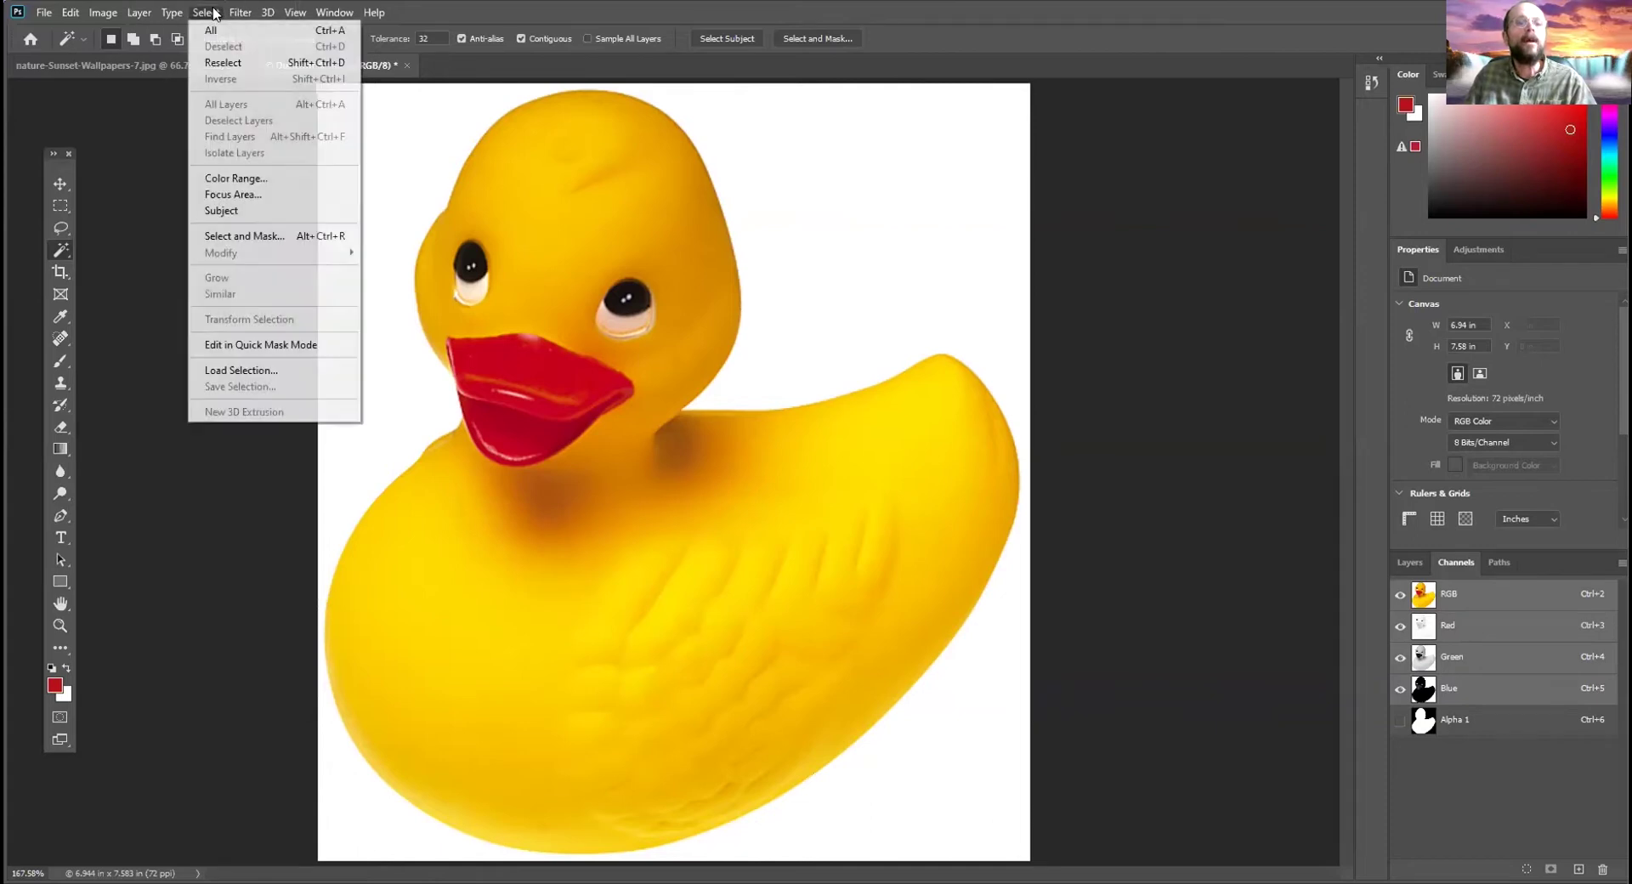
click(246, 369)
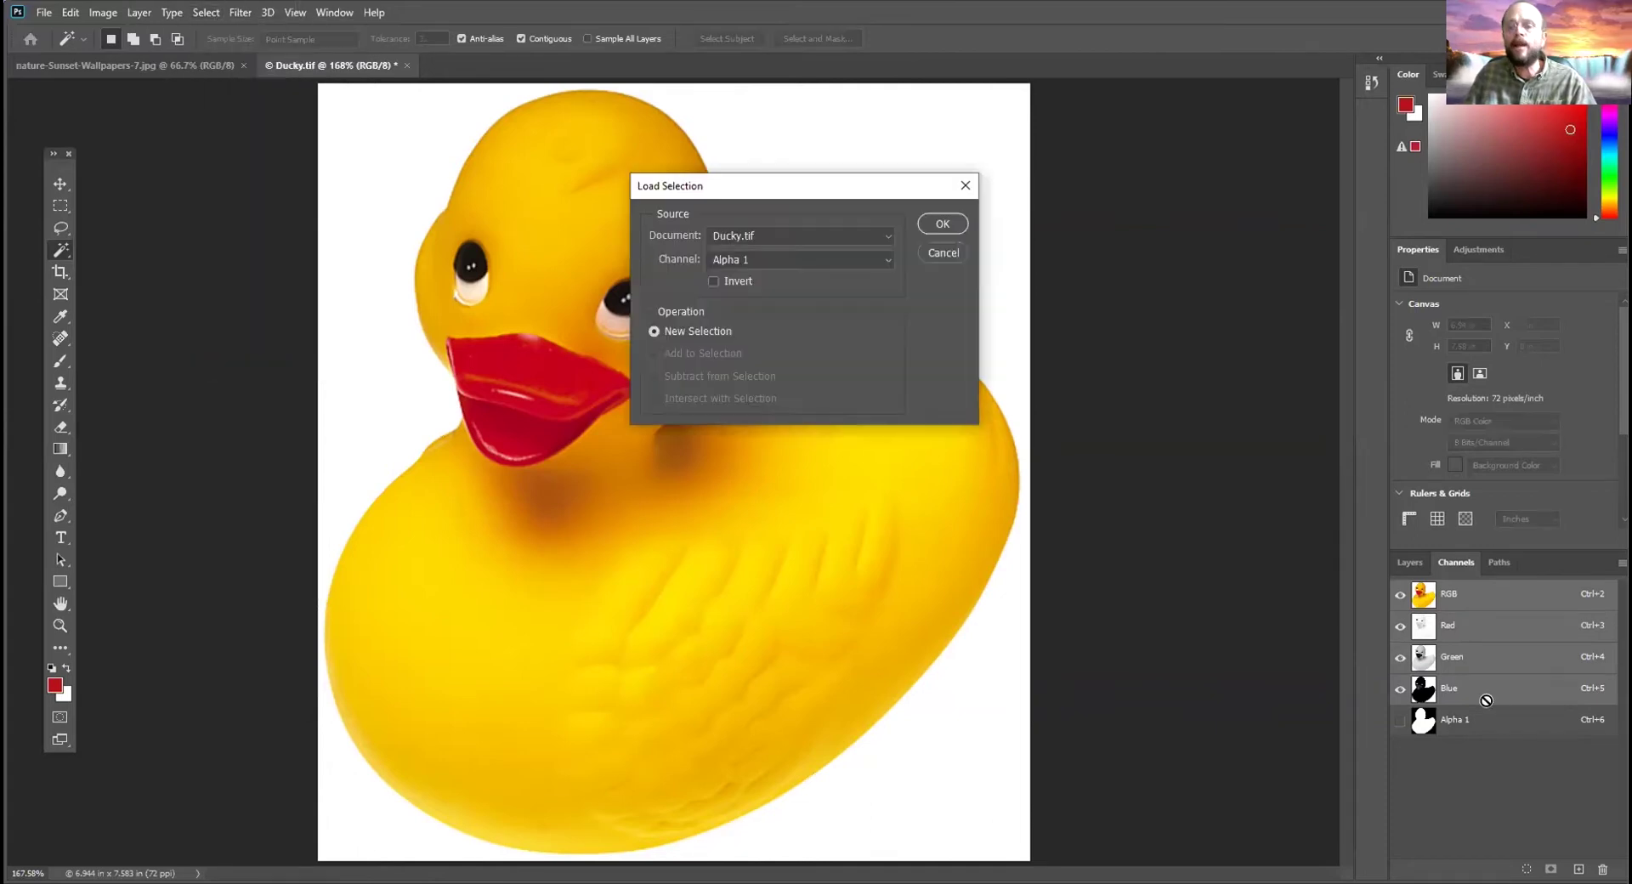
click(933, 225)
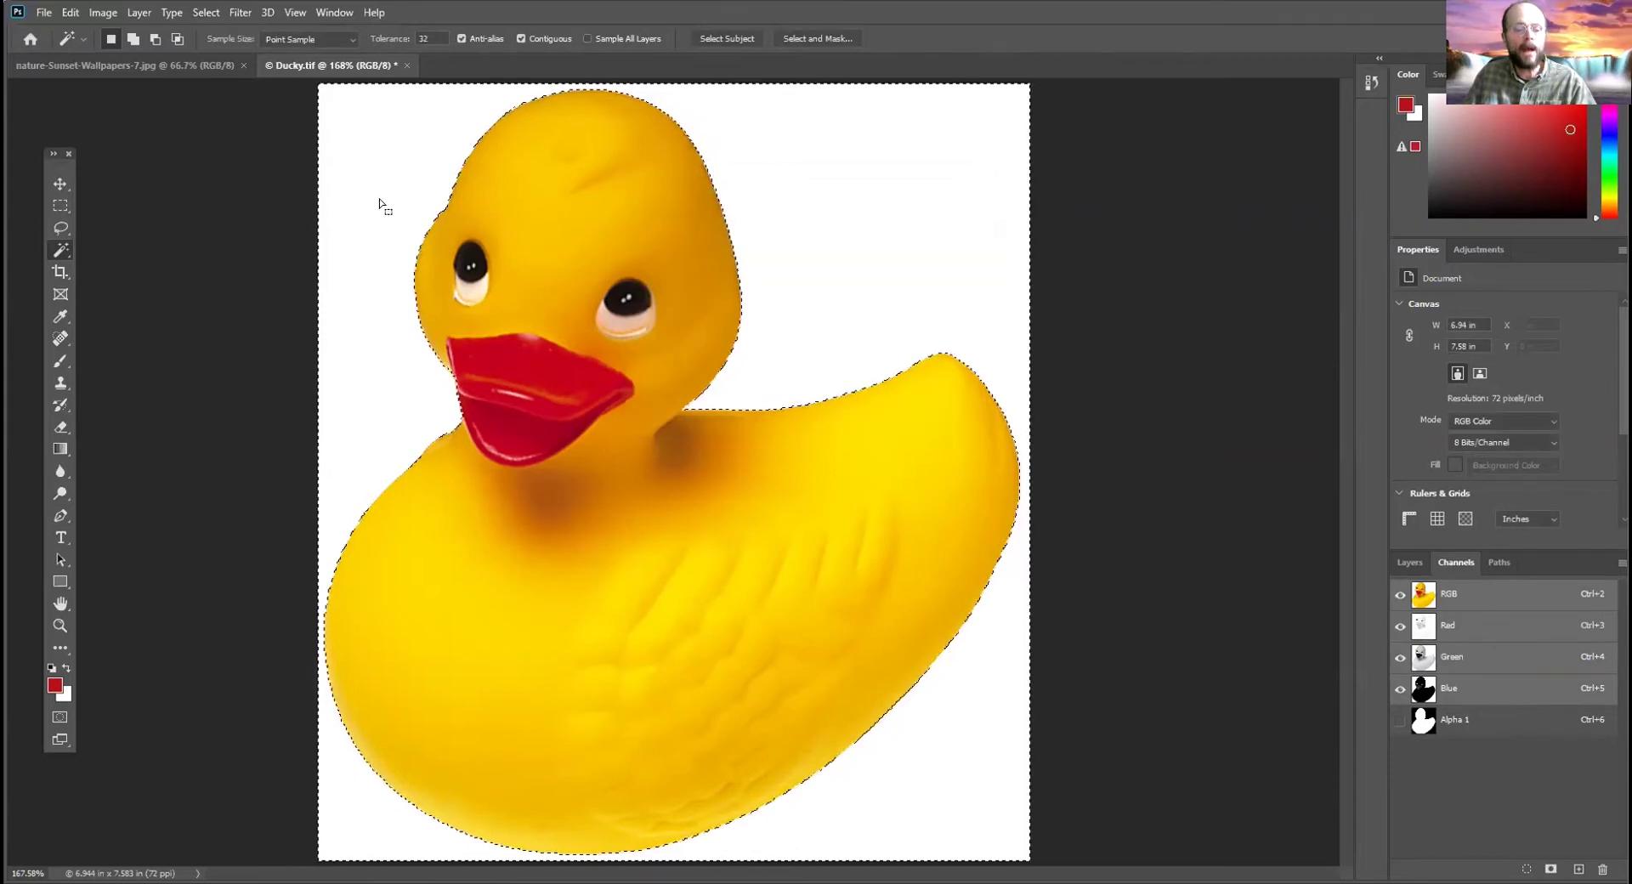
Clear the selection and load it again directly from the Alpha 1 channel, with the Move tool active
key(ctrl+d)
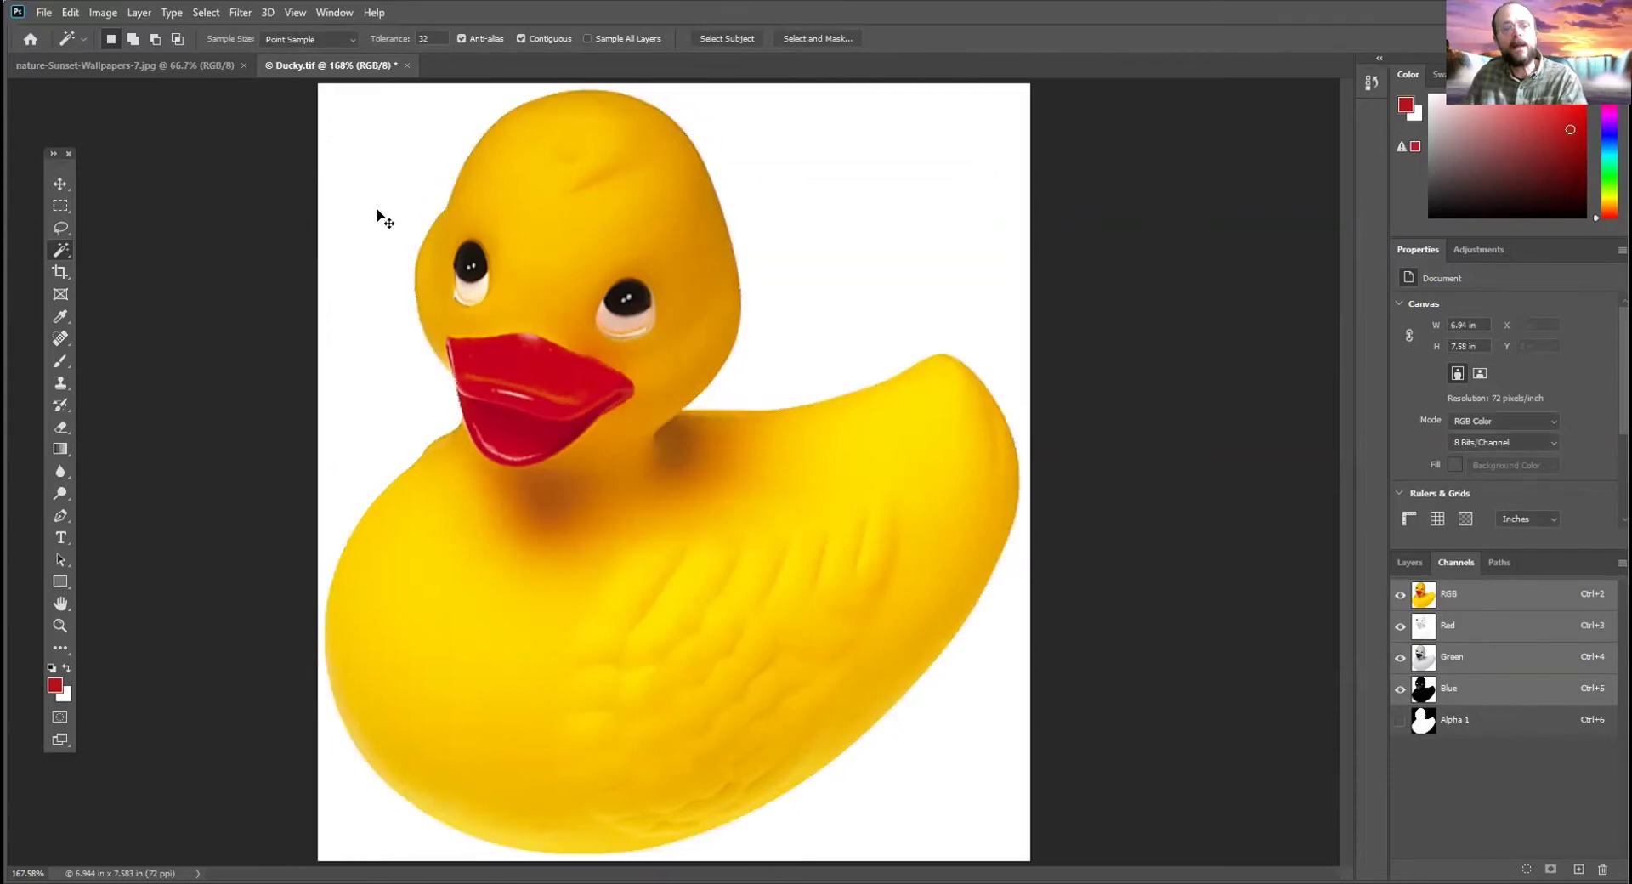
ctrl+click(1479, 723)
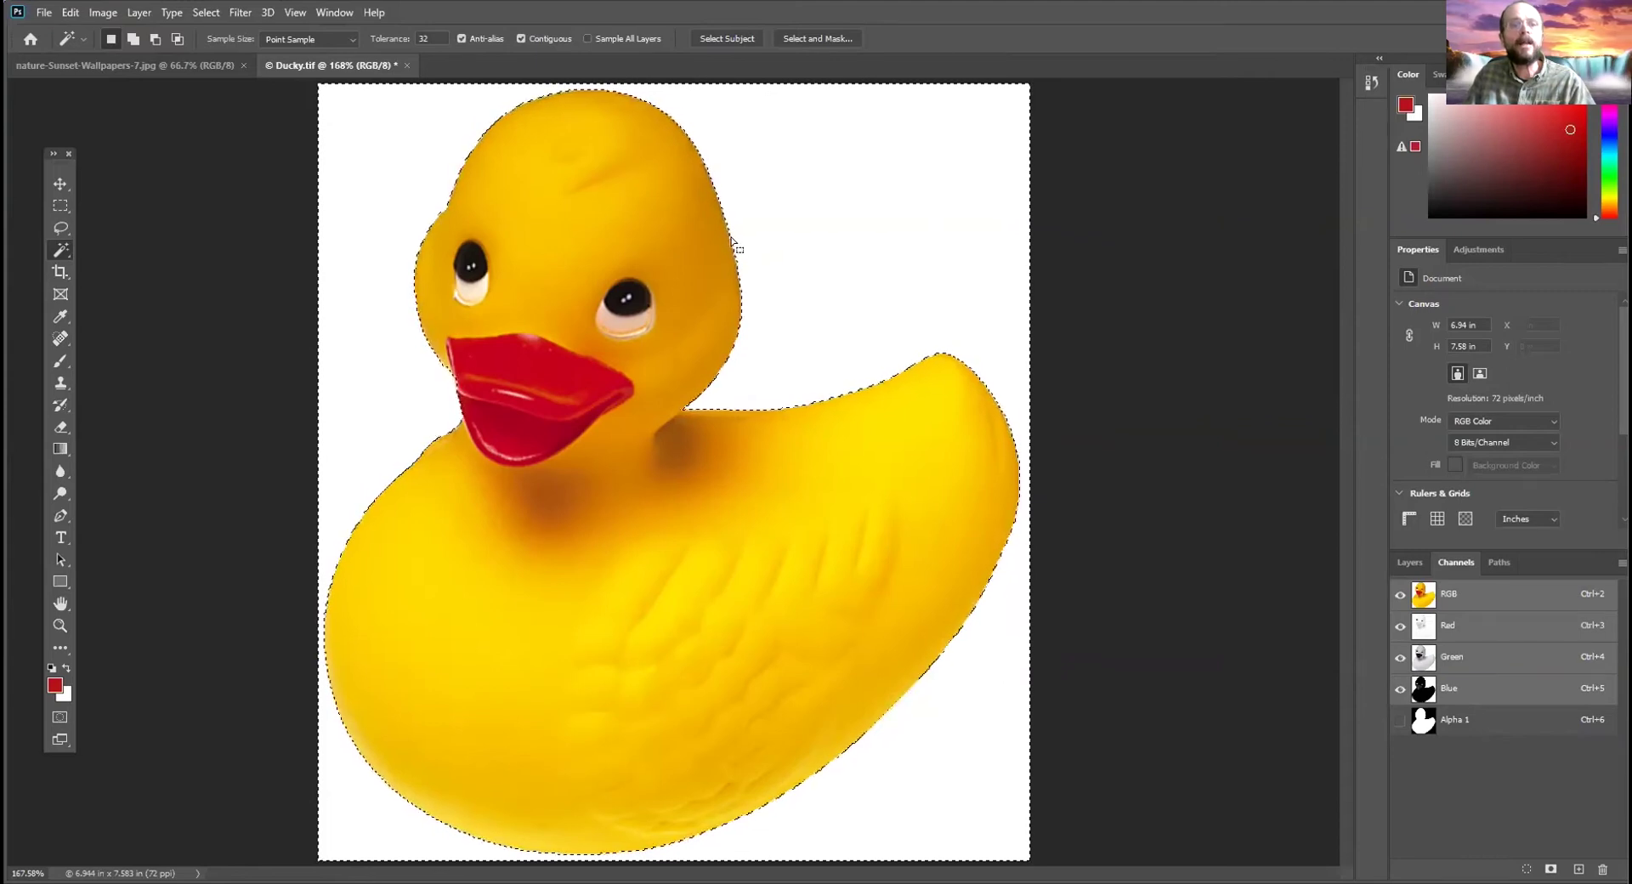
click(208, 12)
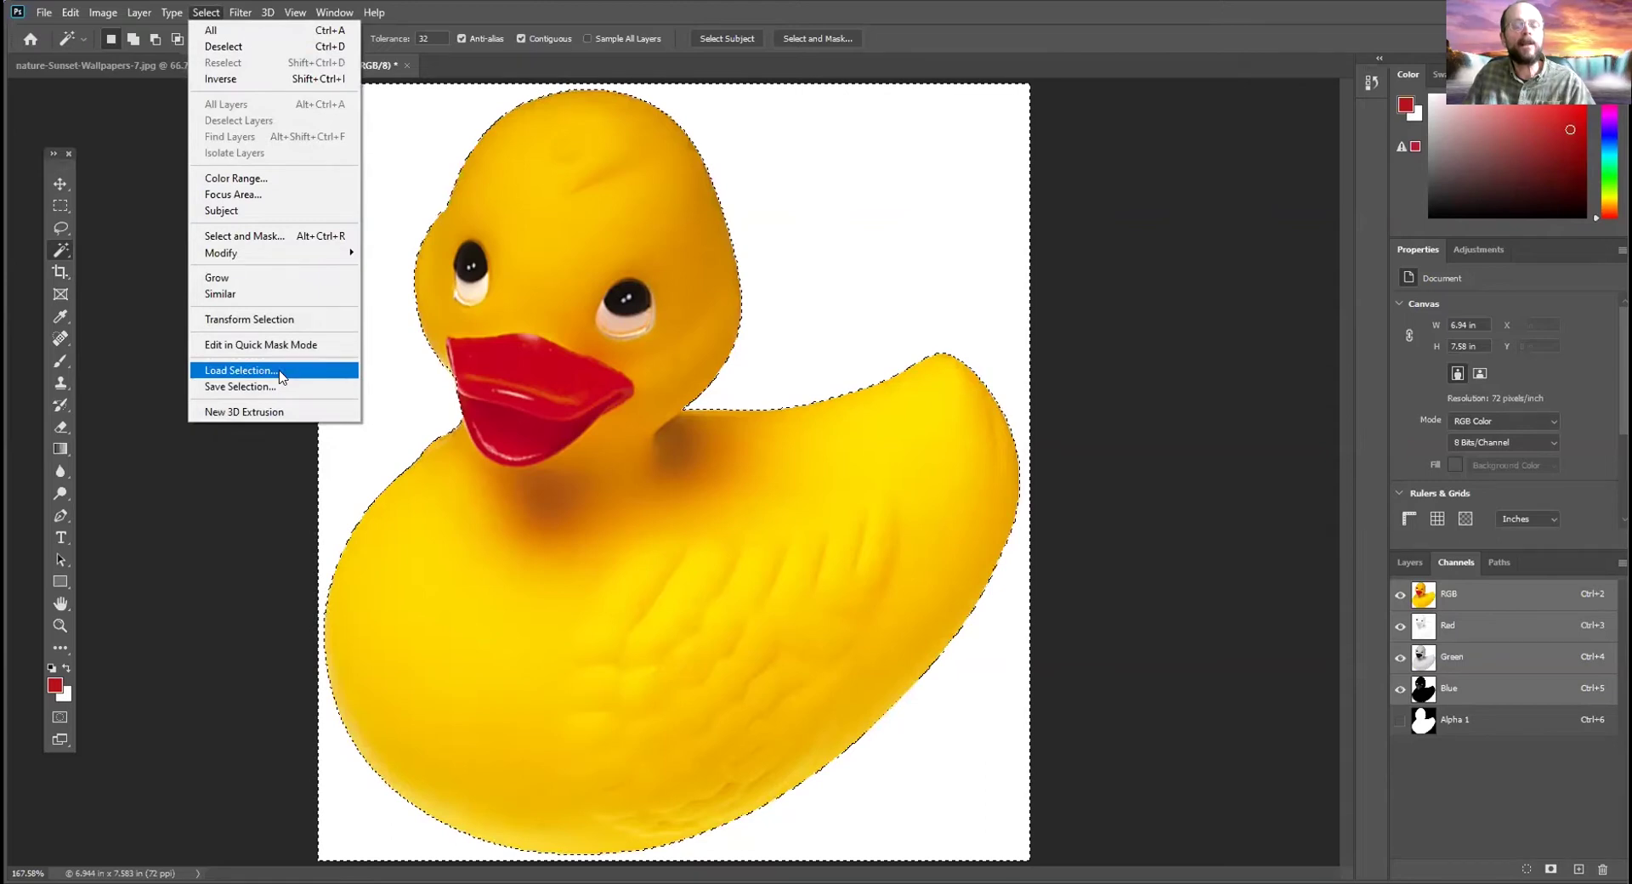
click(59, 184)
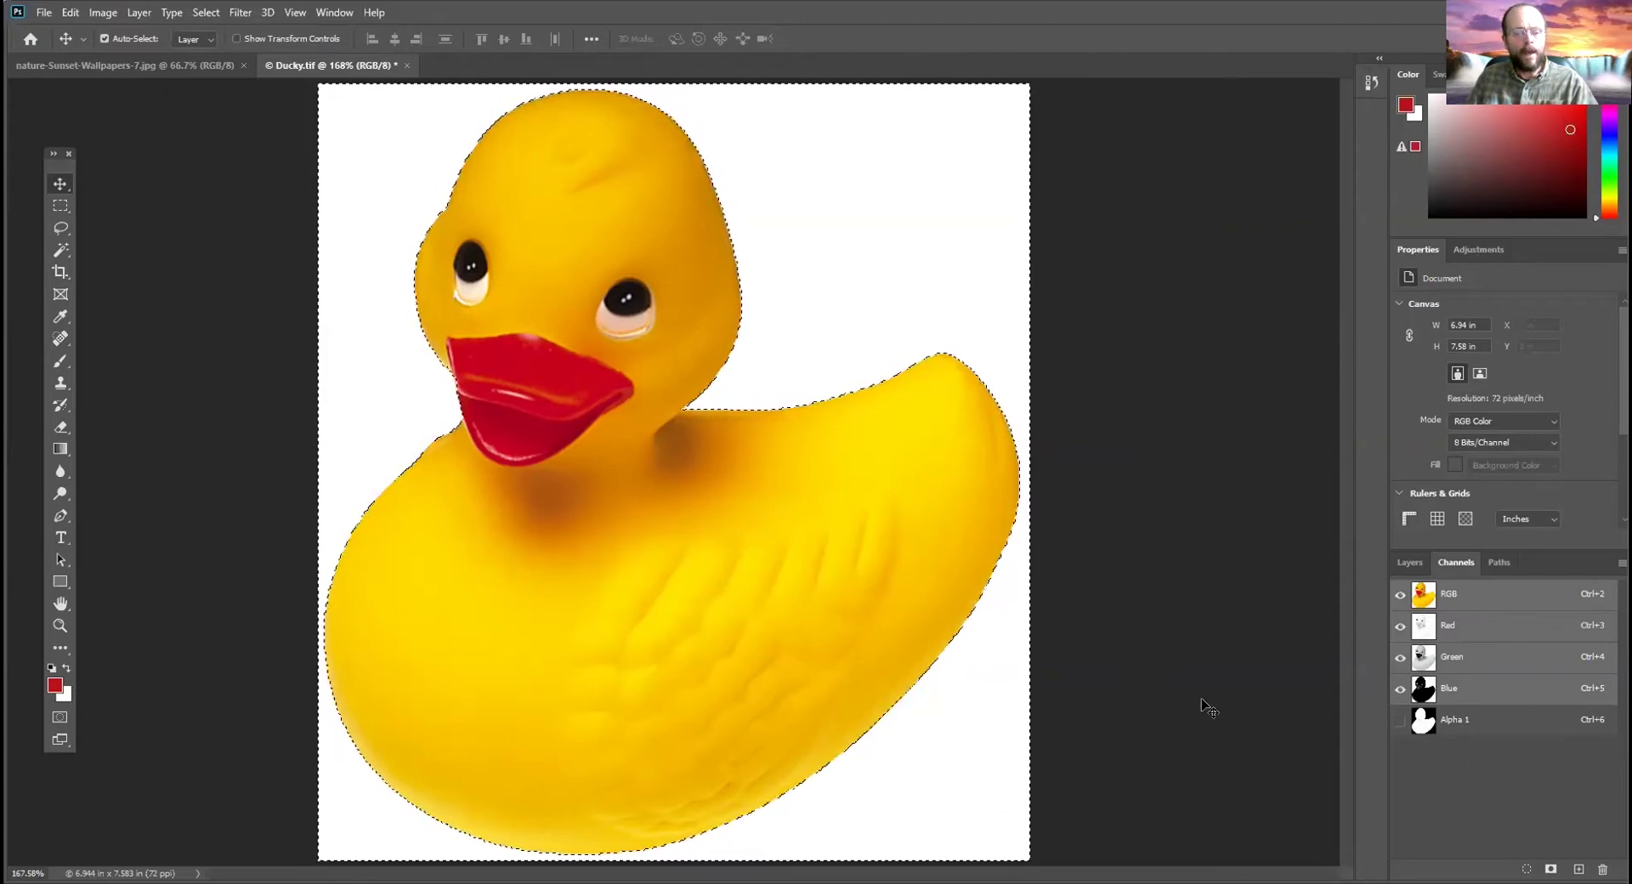
Clear the selection around the duck and check the selection commands available without one
key(ctrl+d)
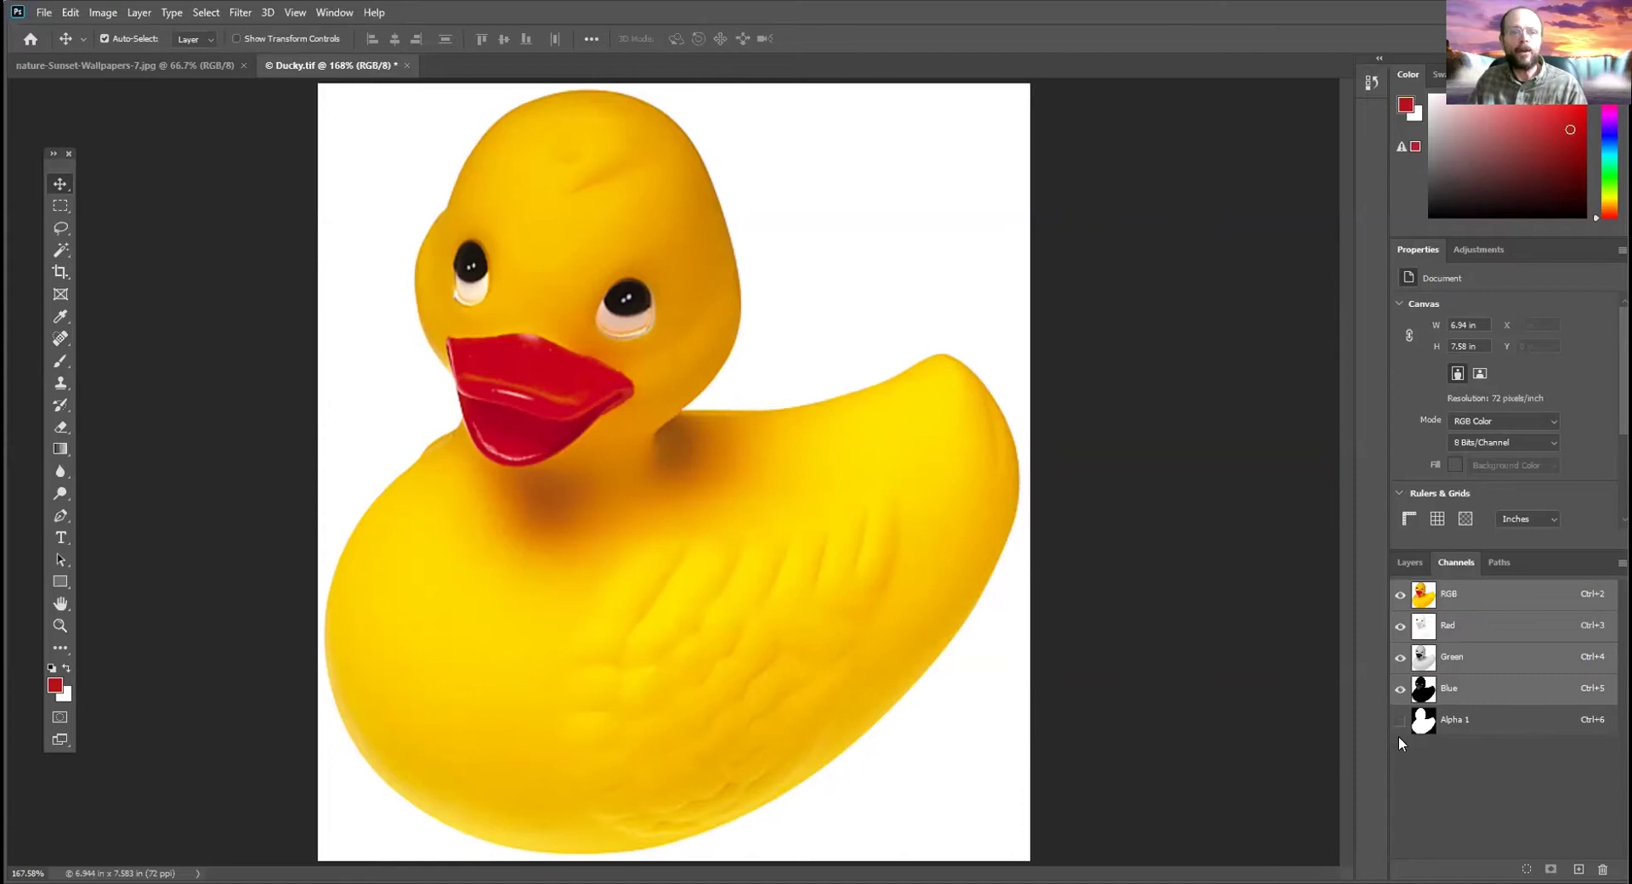
click(206, 12)
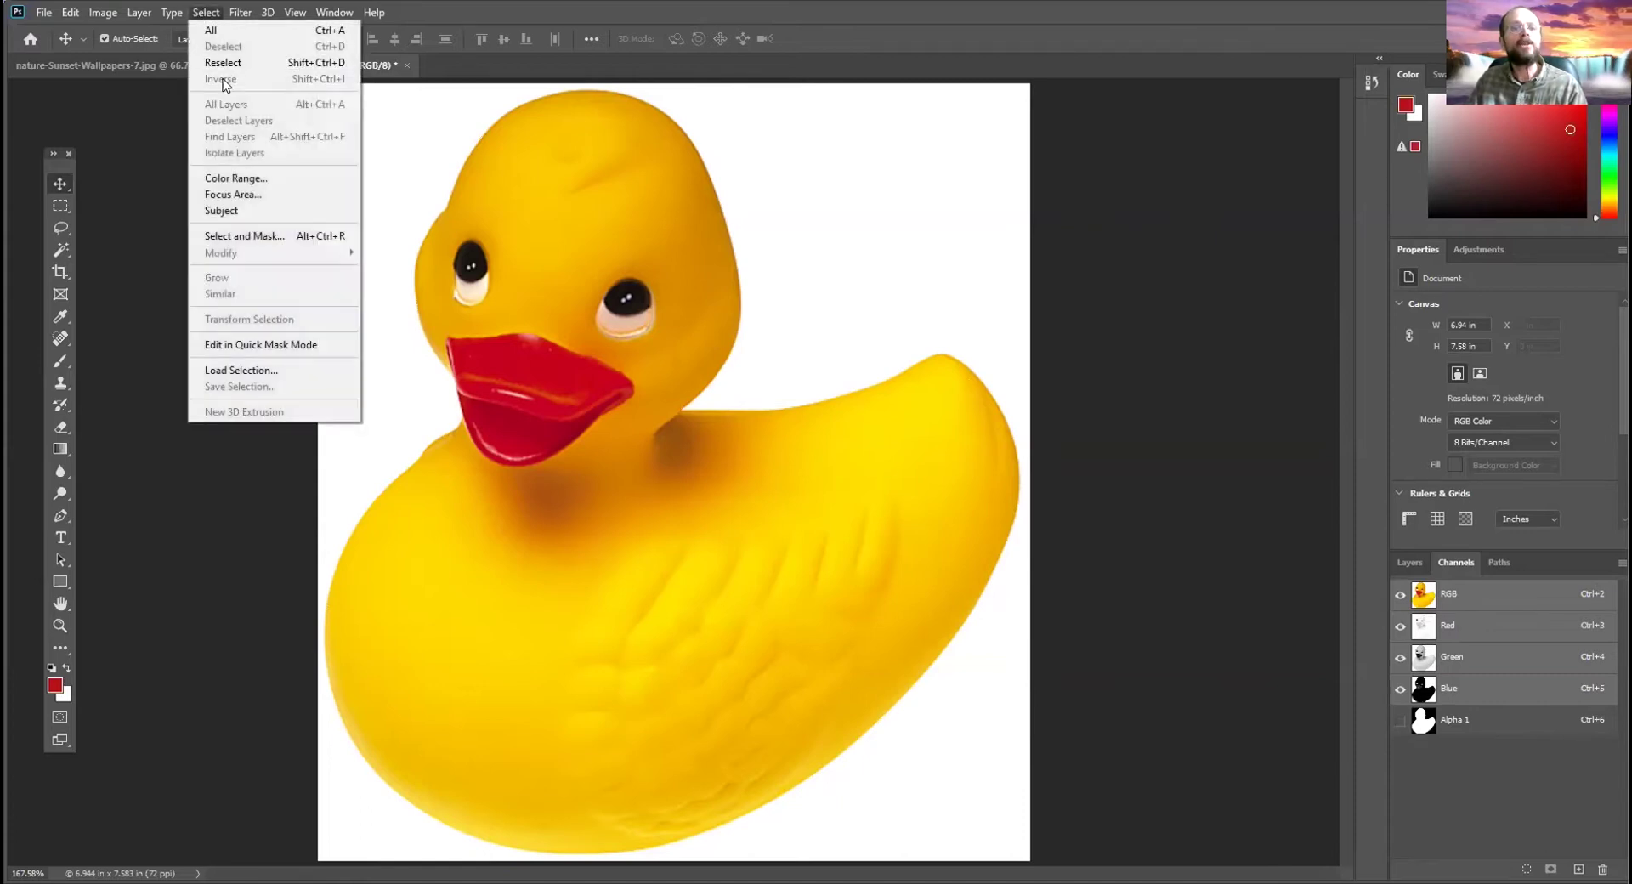
click(206, 13)
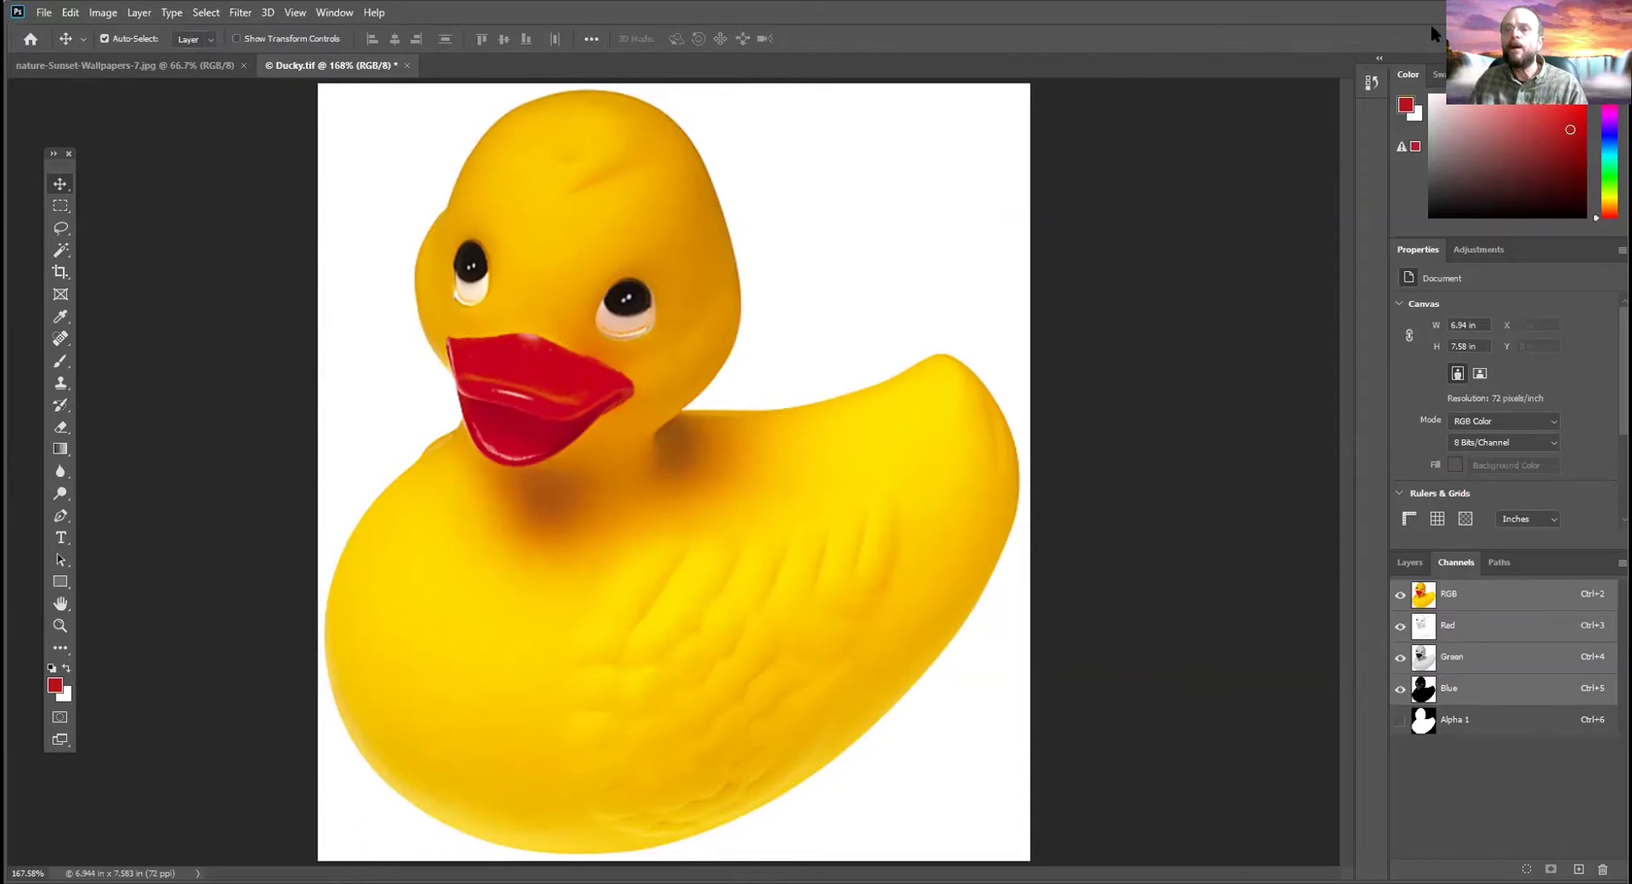
Examine the layer commands, such as New Layer and Duplicate Layer, and return to the channel list
click(1409, 562)
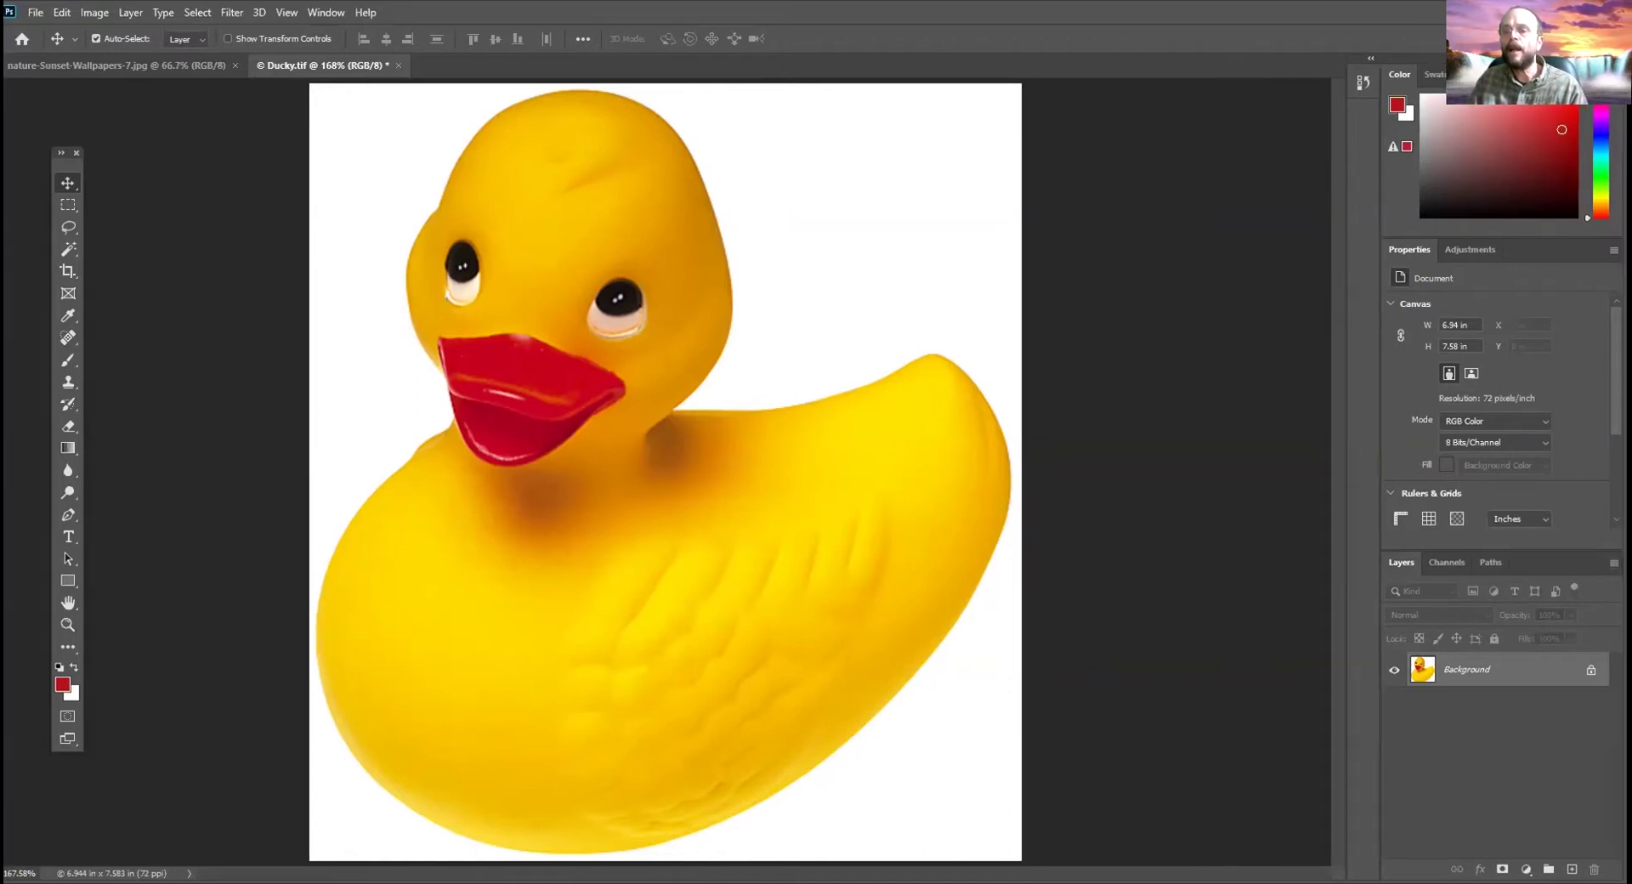
click(1613, 561)
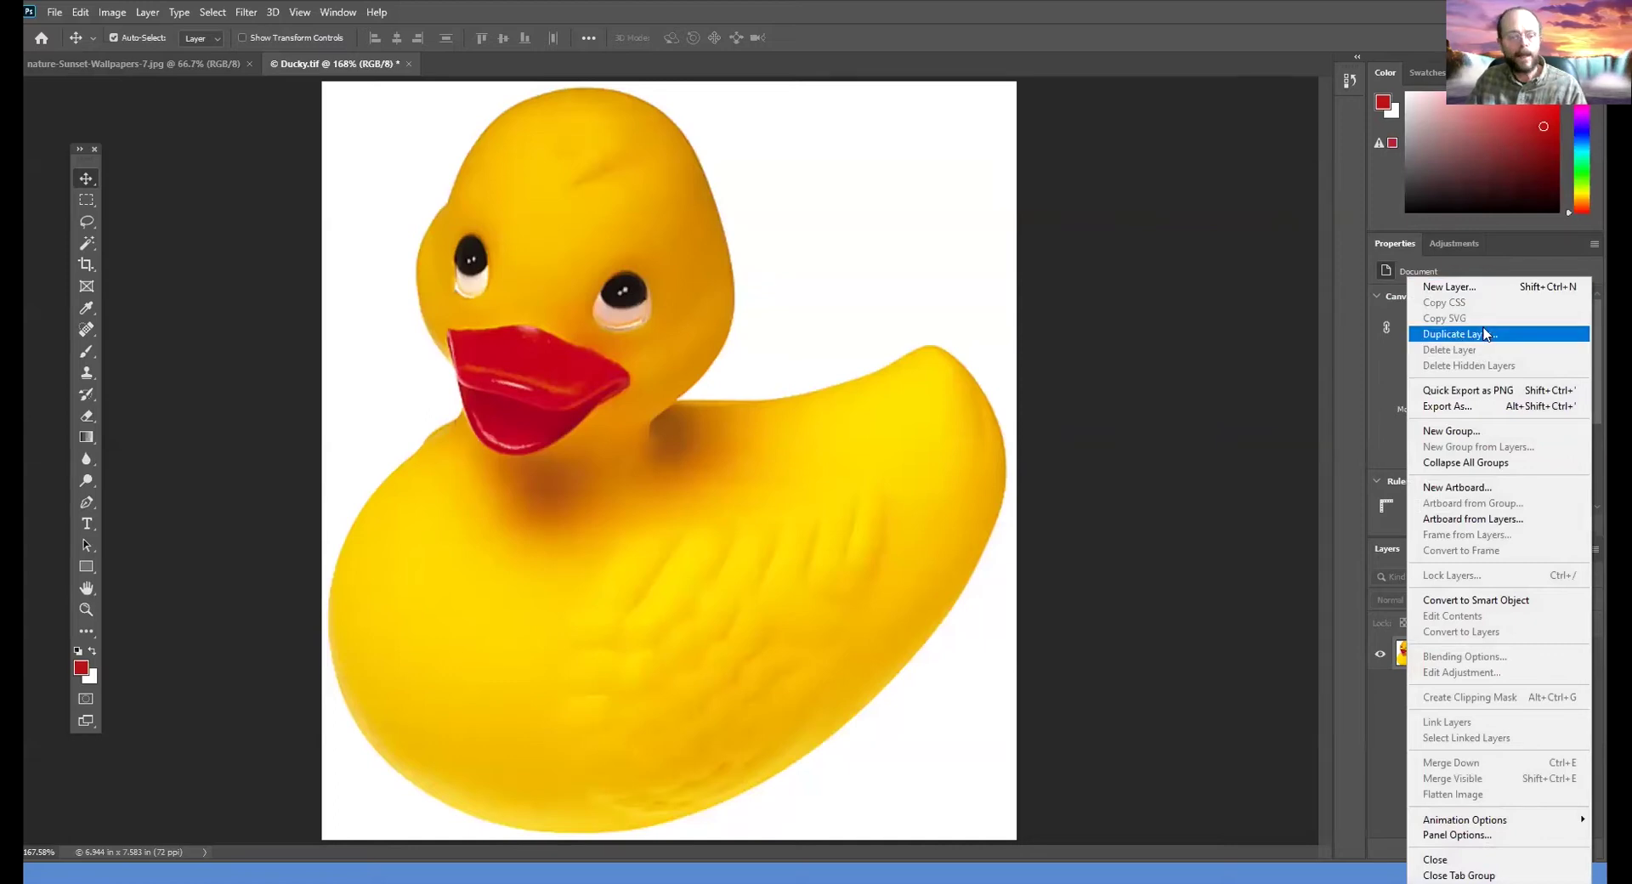
click(1473, 294)
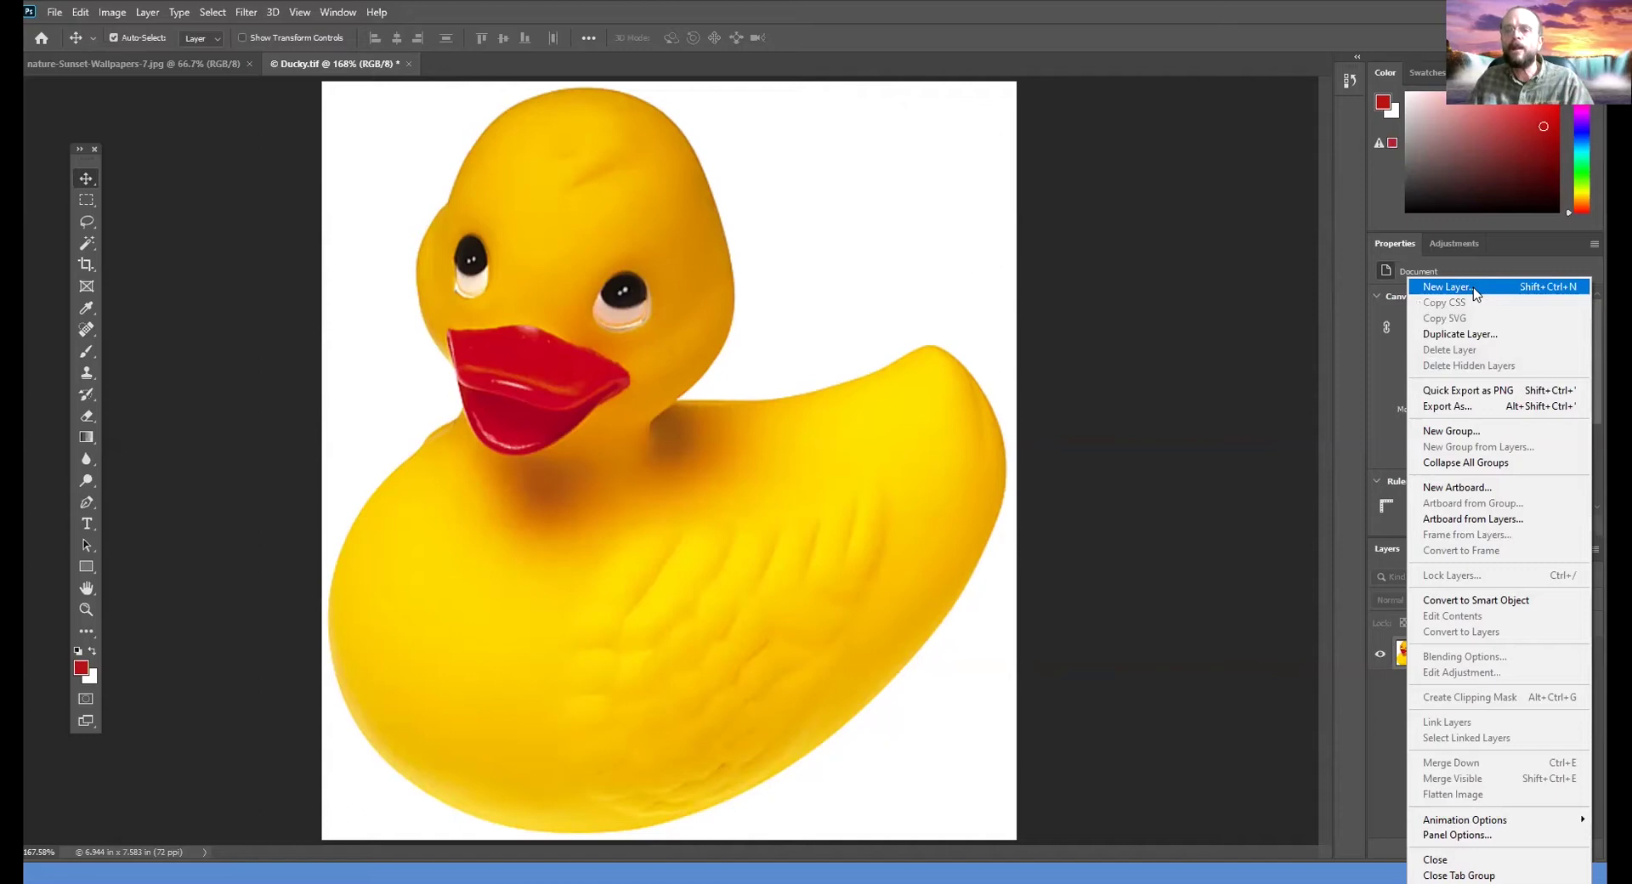
click(1380, 693)
click(1445, 564)
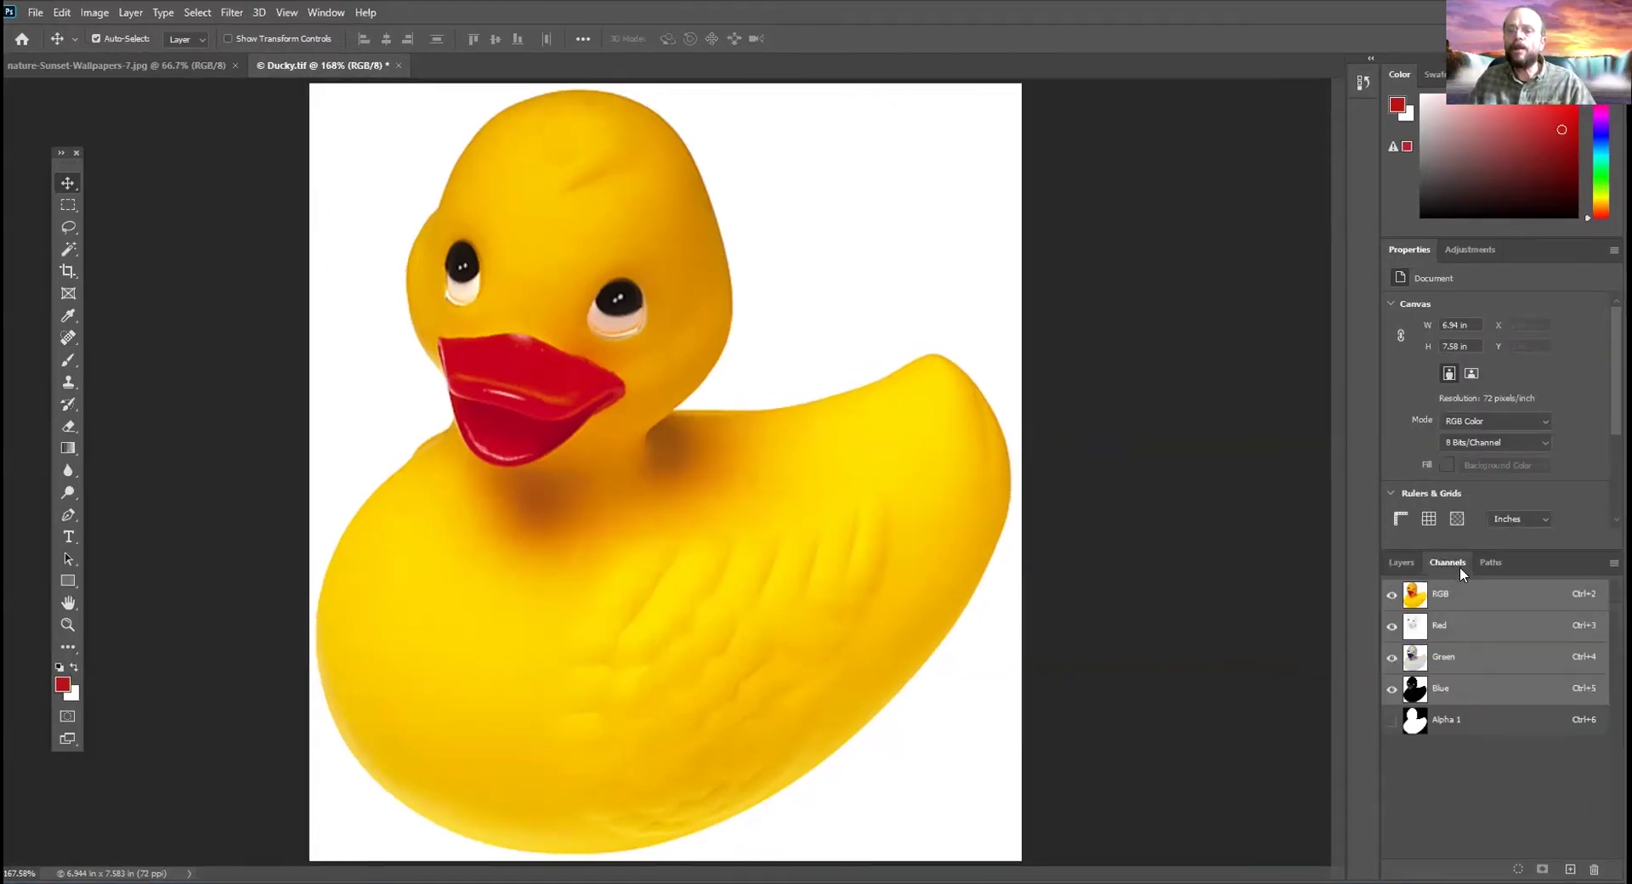
Create a new channel named background, with color indicating Selected Areas at 50% opacity
key(ctrl)
click(1613, 562)
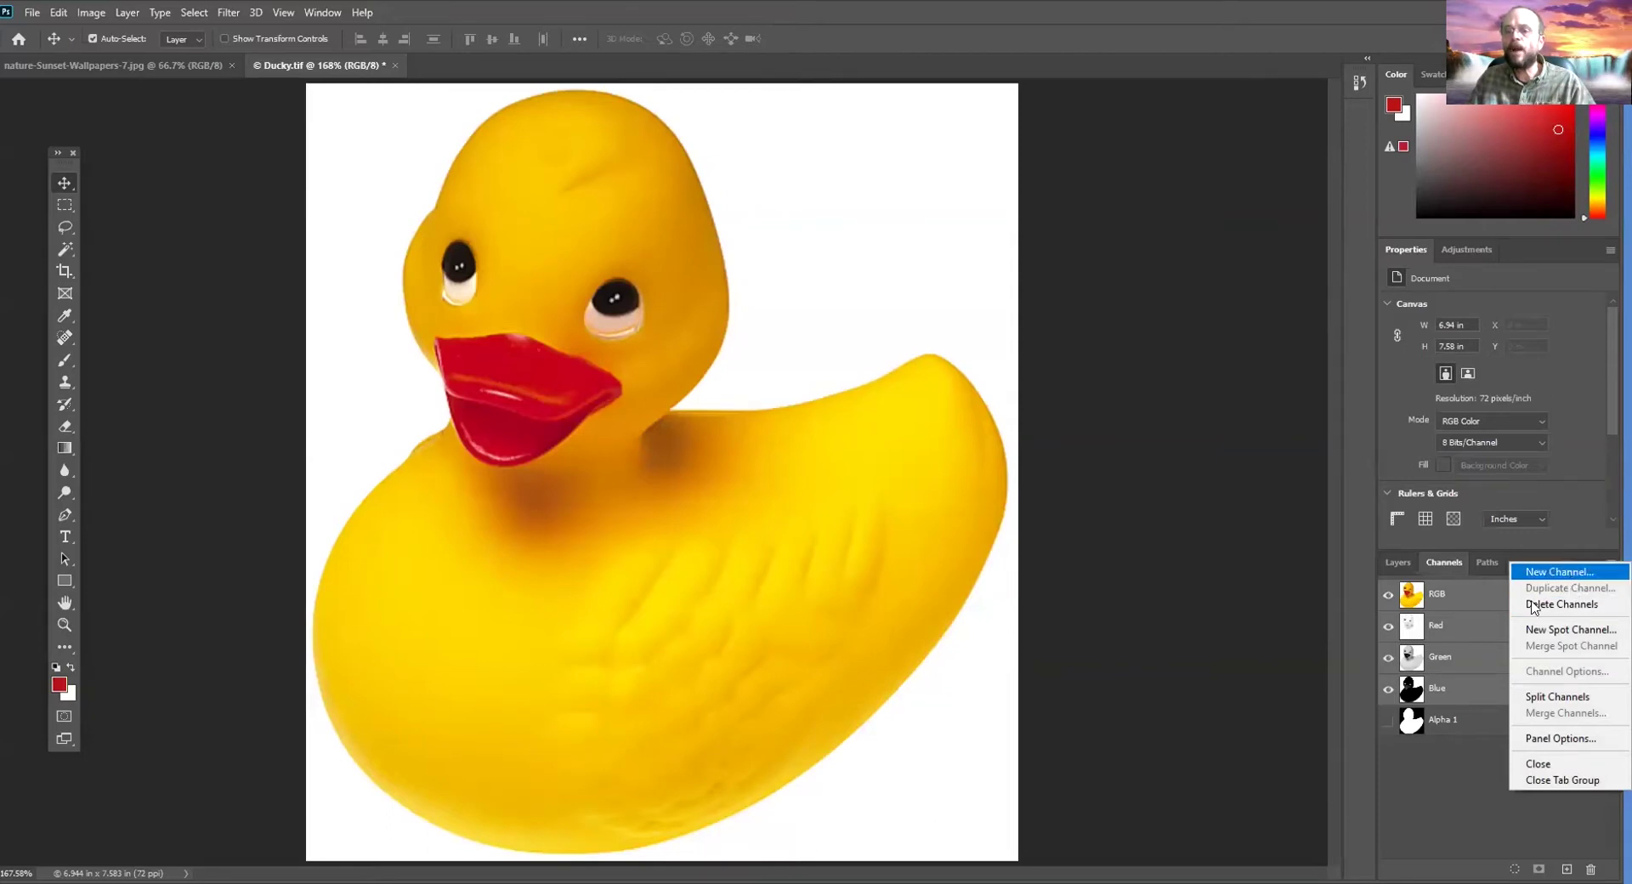
click(1575, 572)
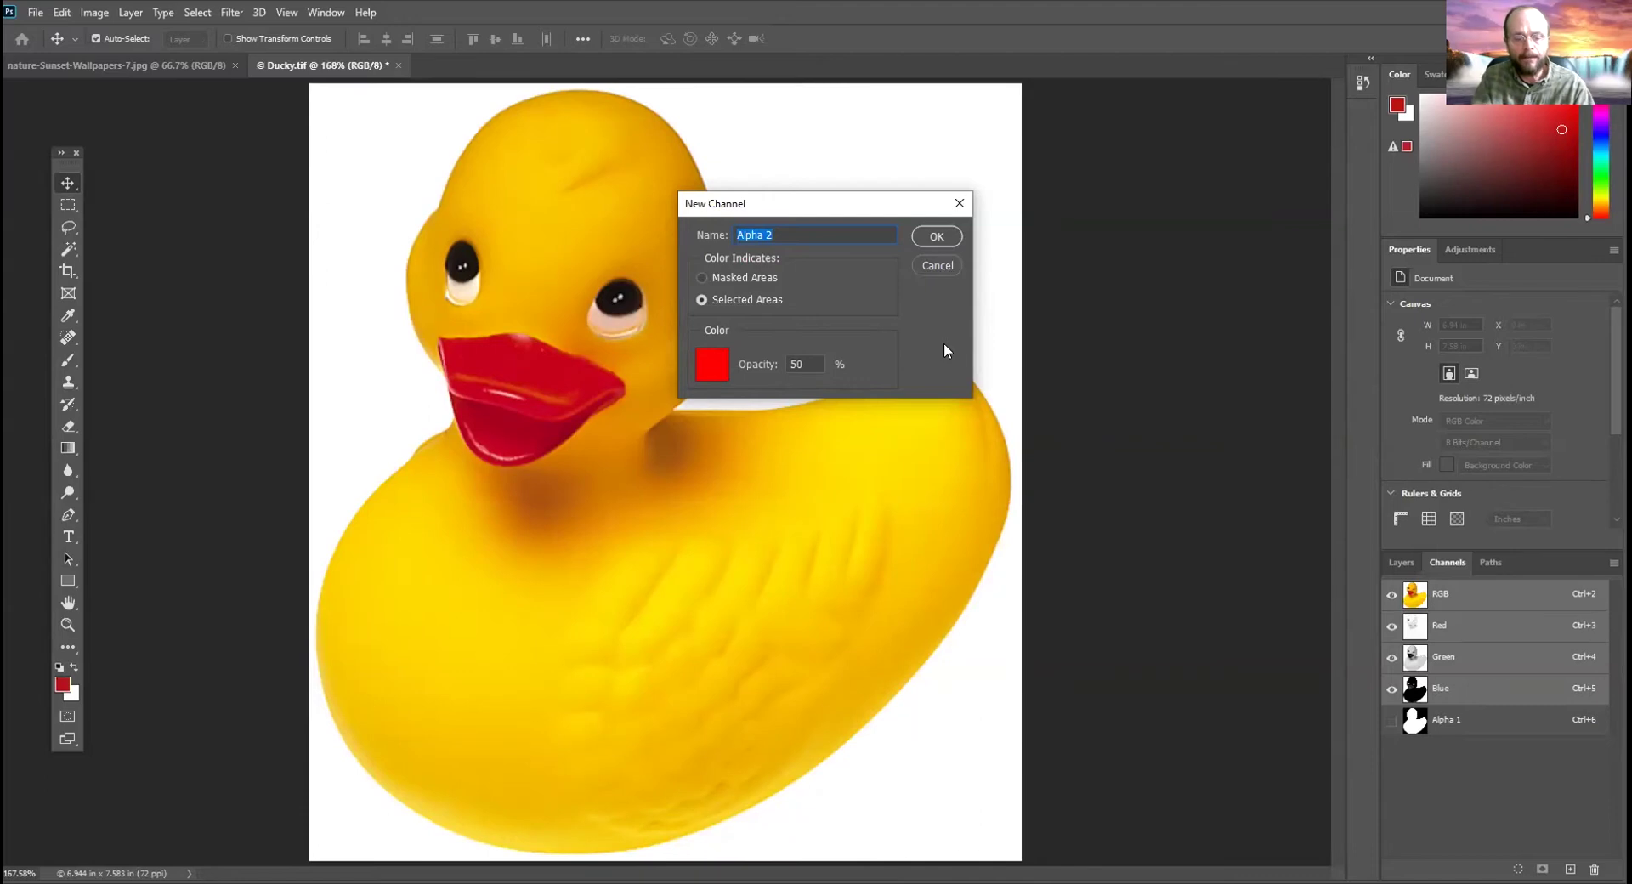
text(background)
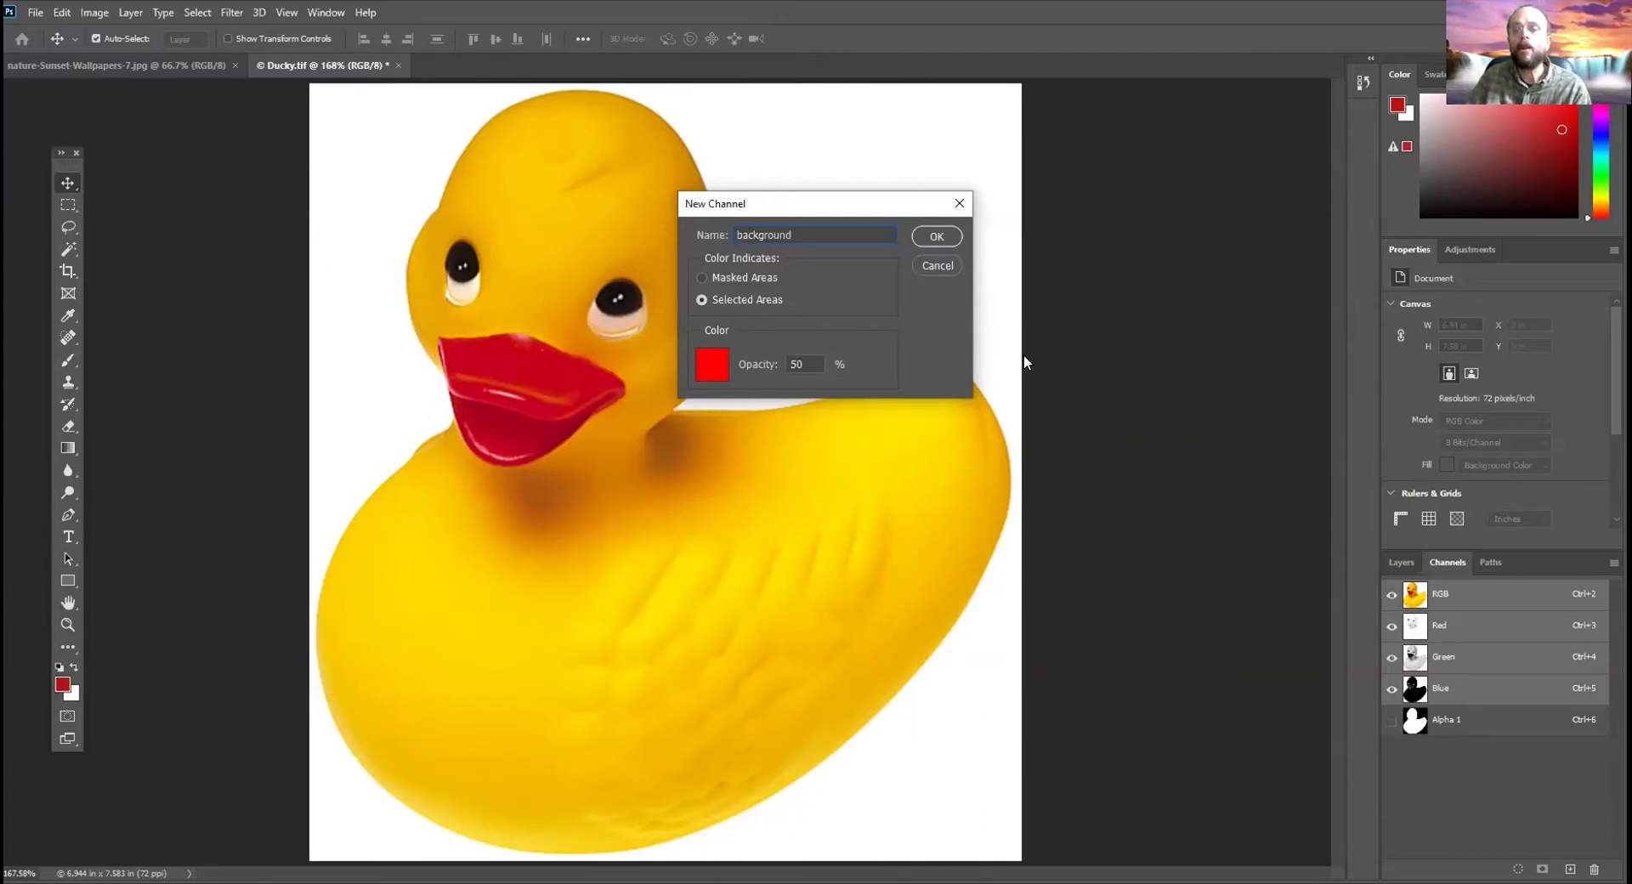
click(936, 237)
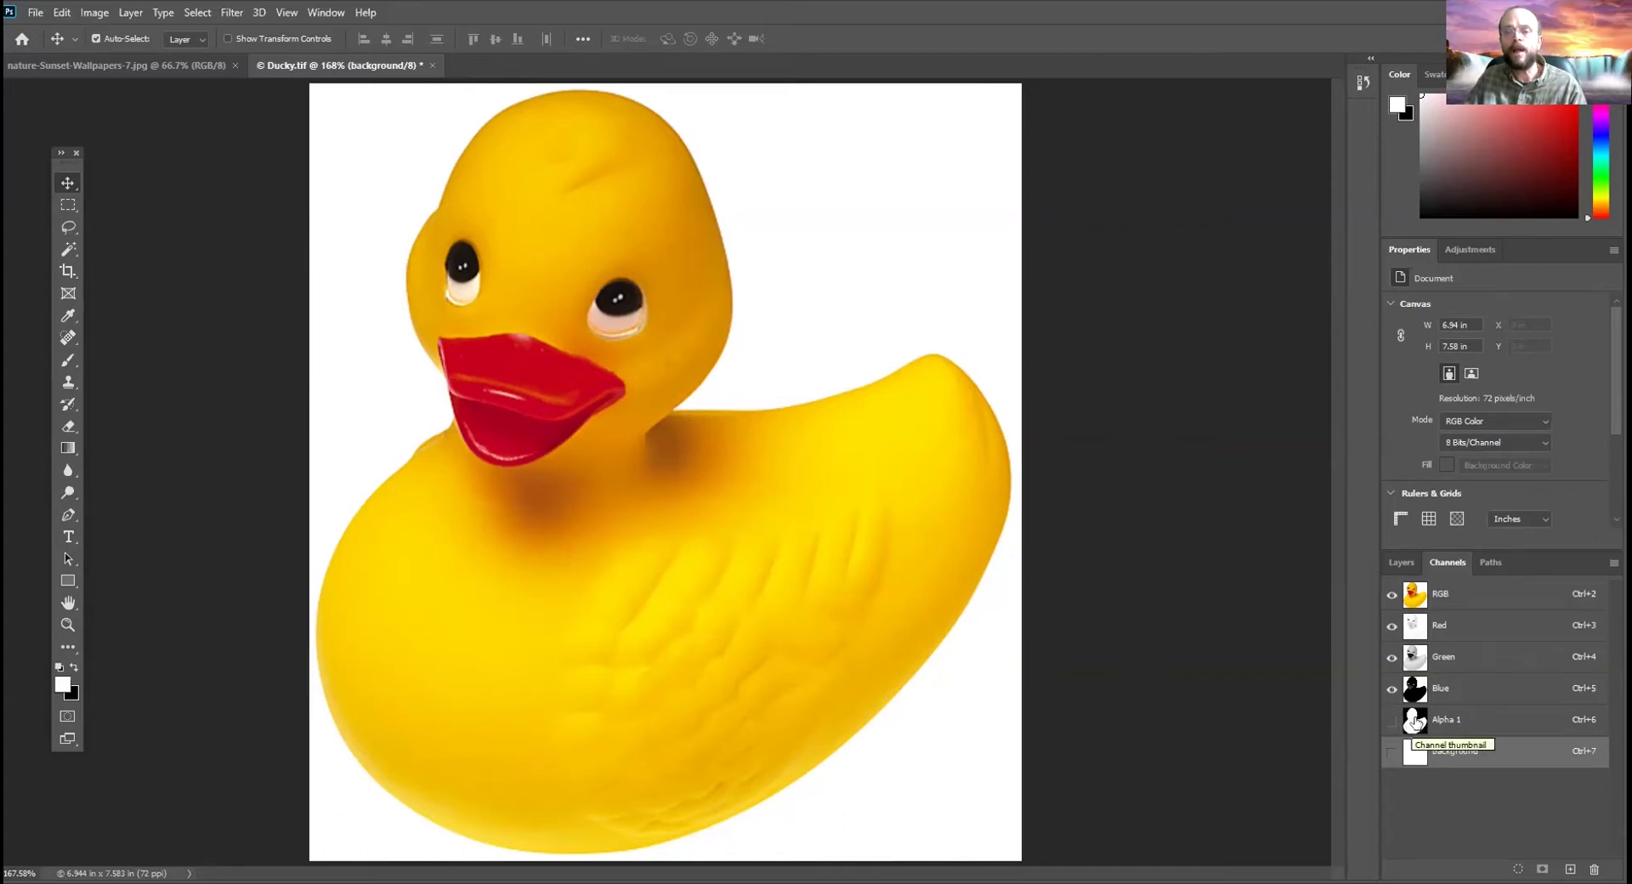
Load the Alpha 1 channel as a selection, and try to load the empty background channel as a selection
key(ctrl)
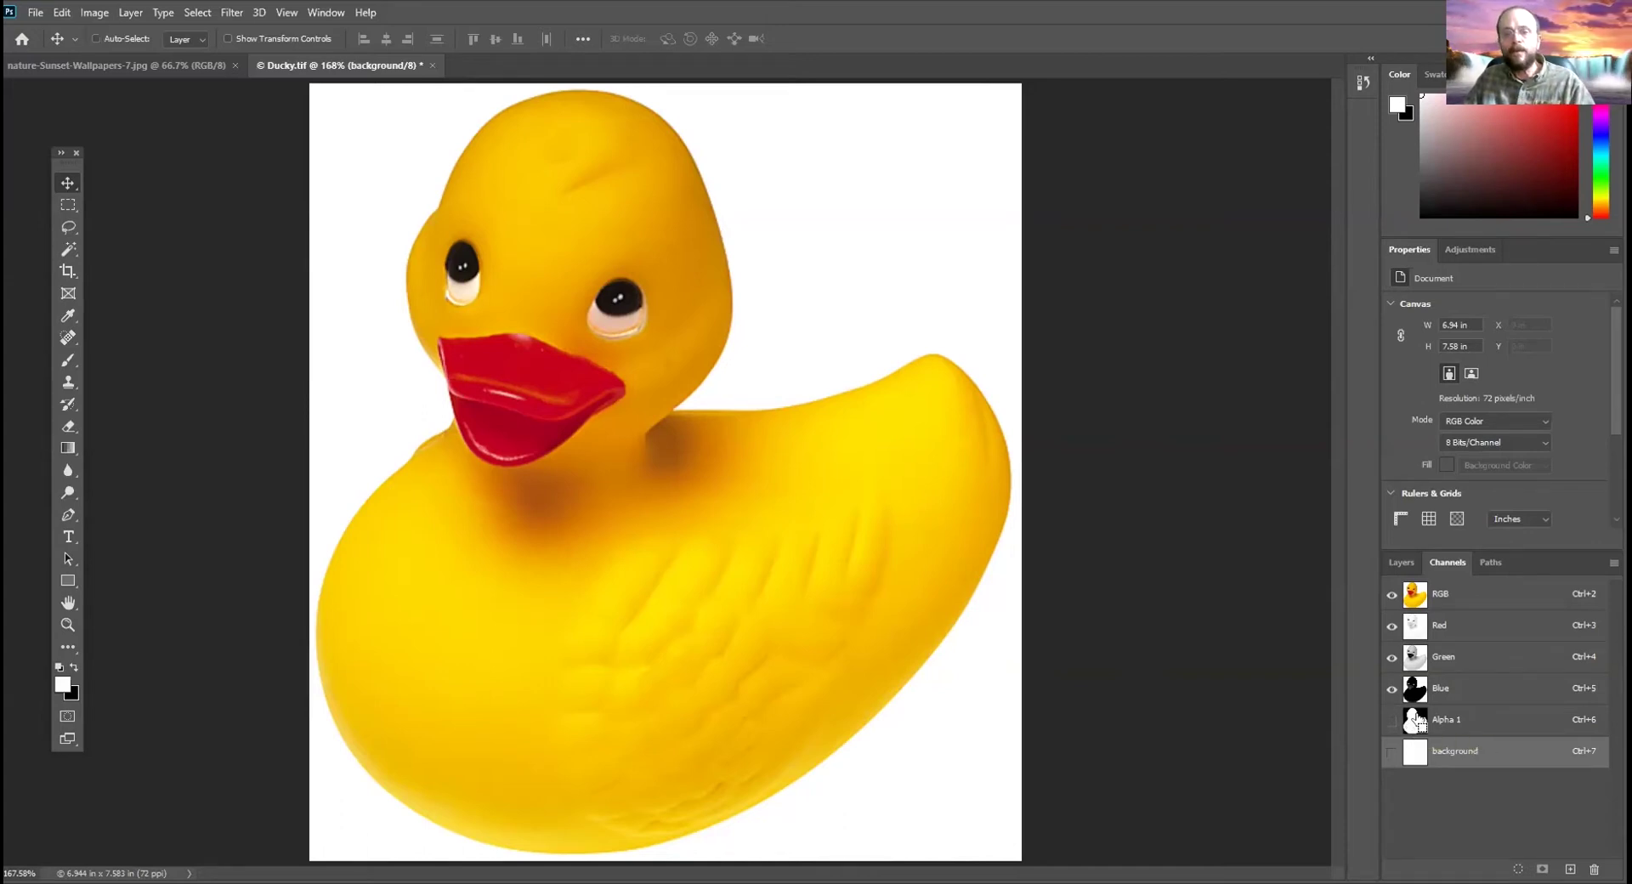
ctrl+click(1416, 720)
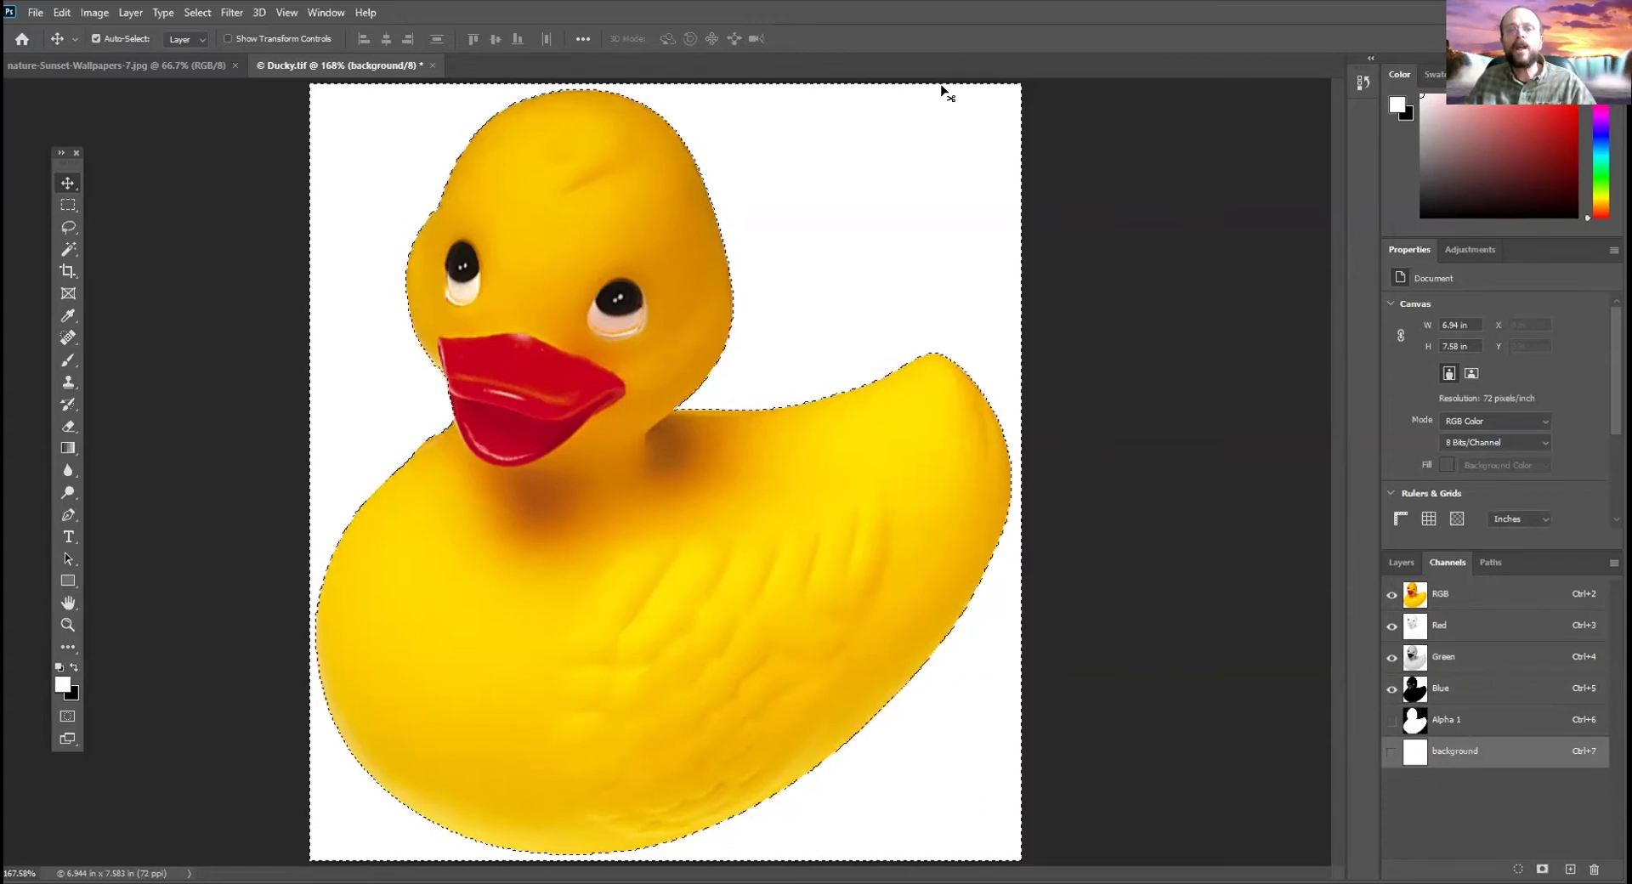
key(ctrl)
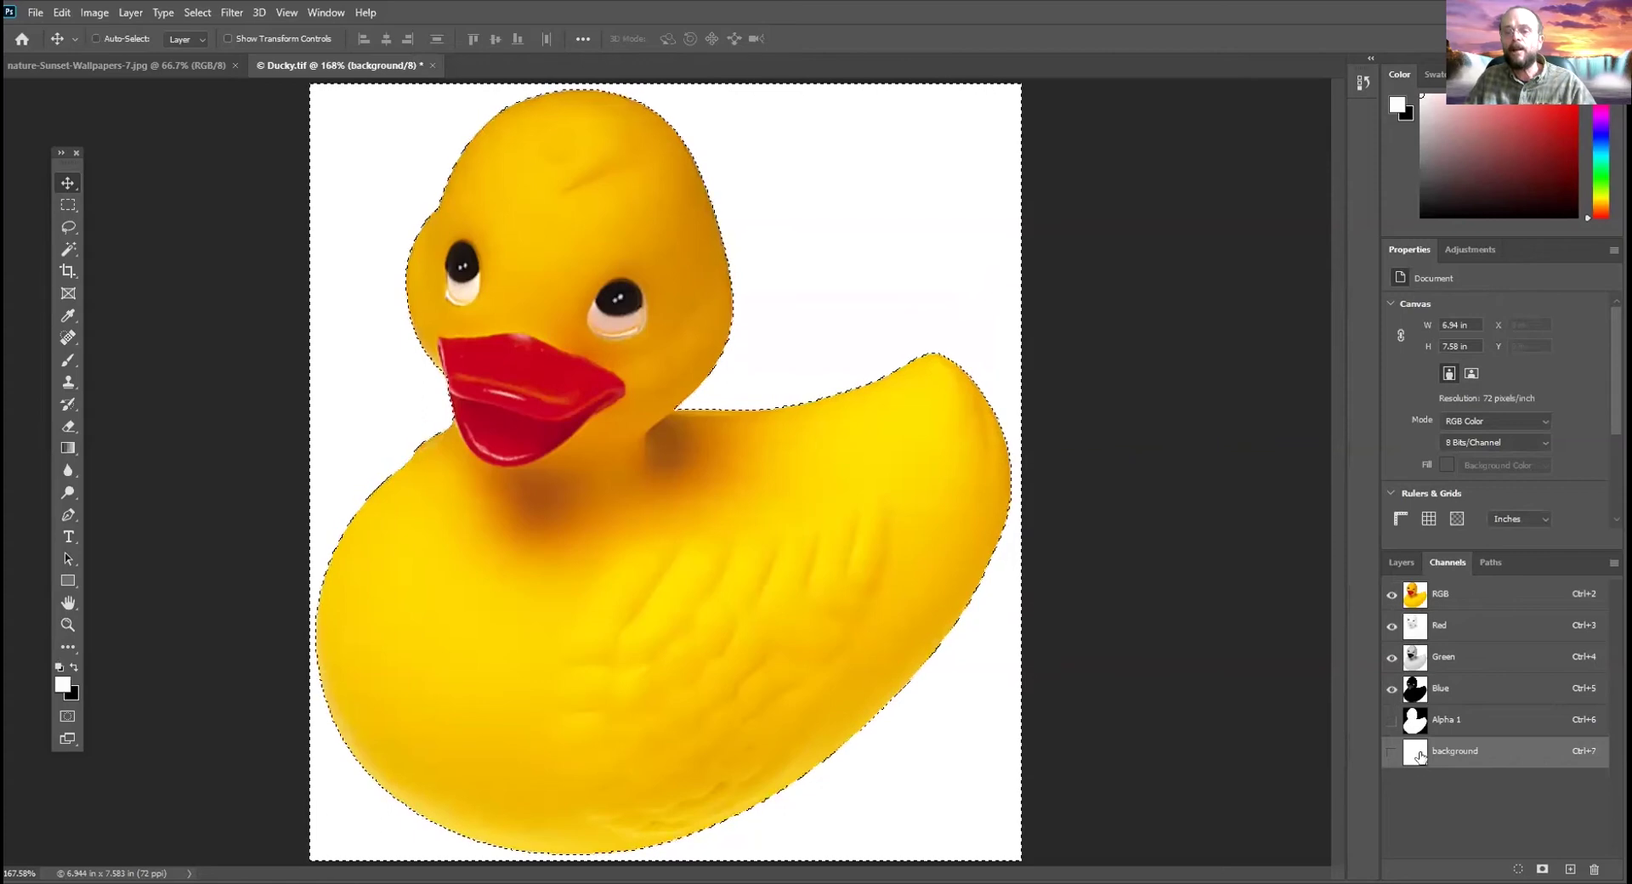
ctrl+click(1416, 756)
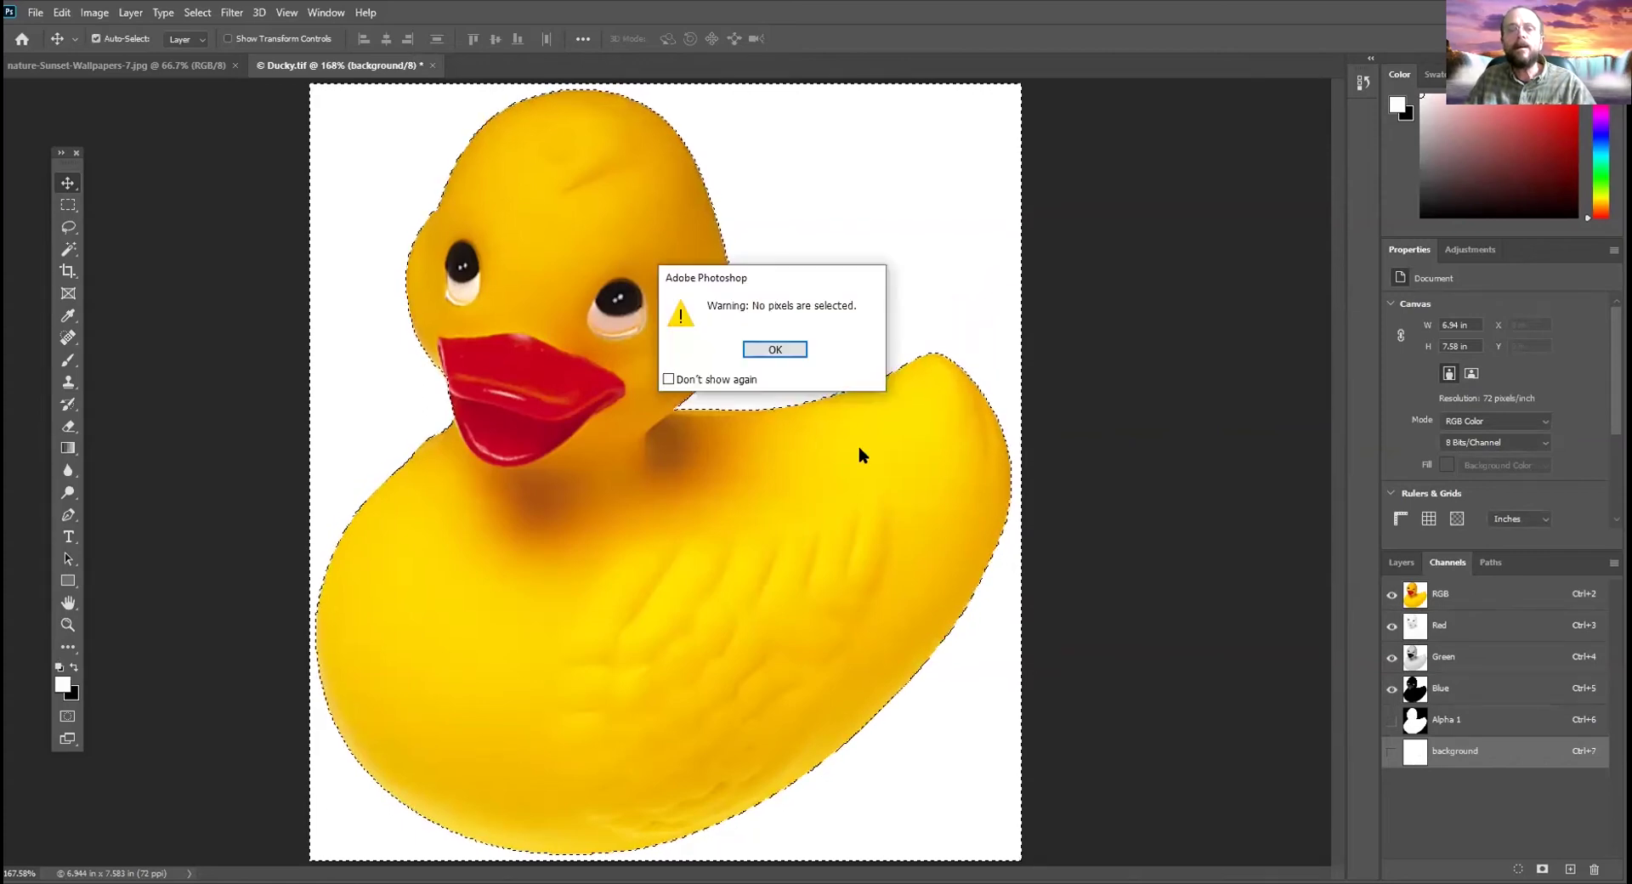
click(774, 350)
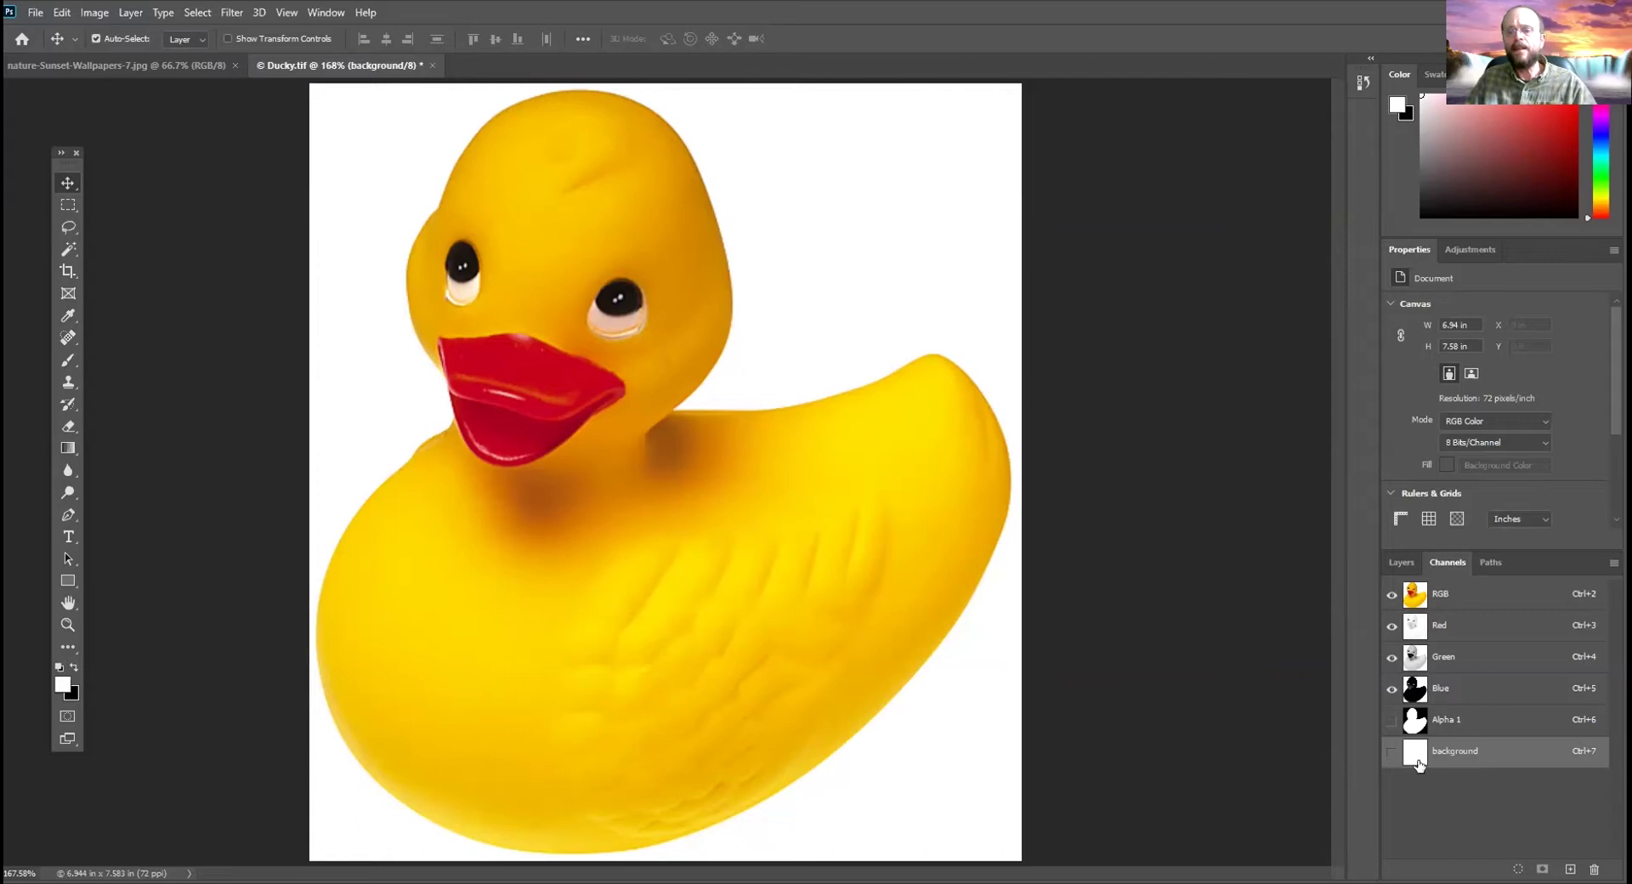
Draw a rectangular marquee selection about 2 in wide and 5 in tall over the duck's right-hand eye, neck and upper body
click(68, 205)
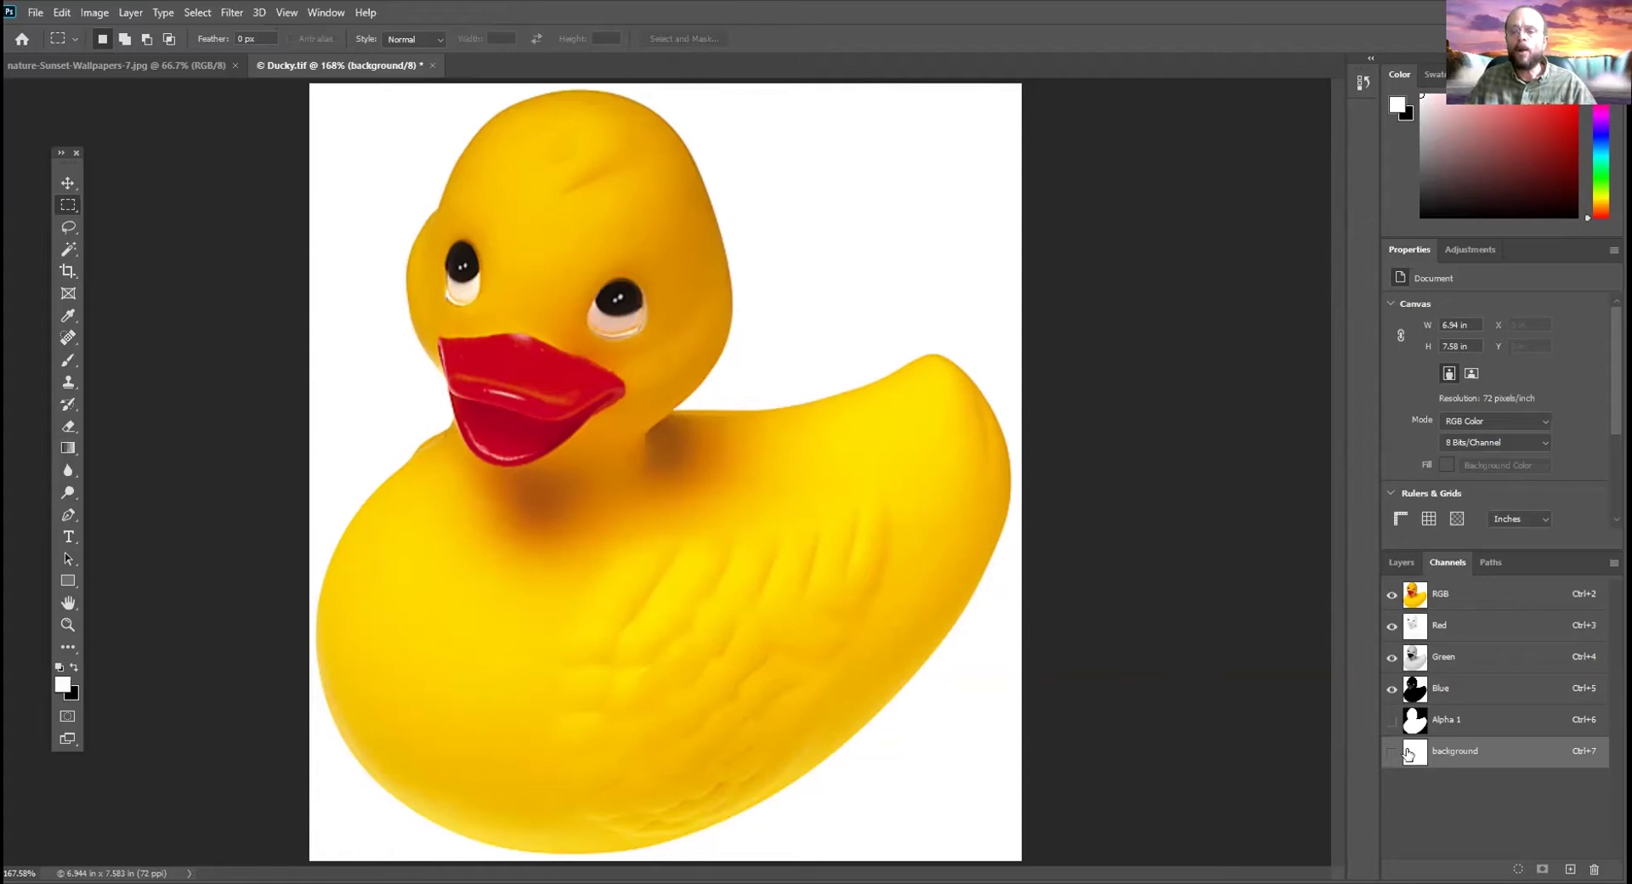
drag(532, 142, 678, 515)
right_click(741, 686)
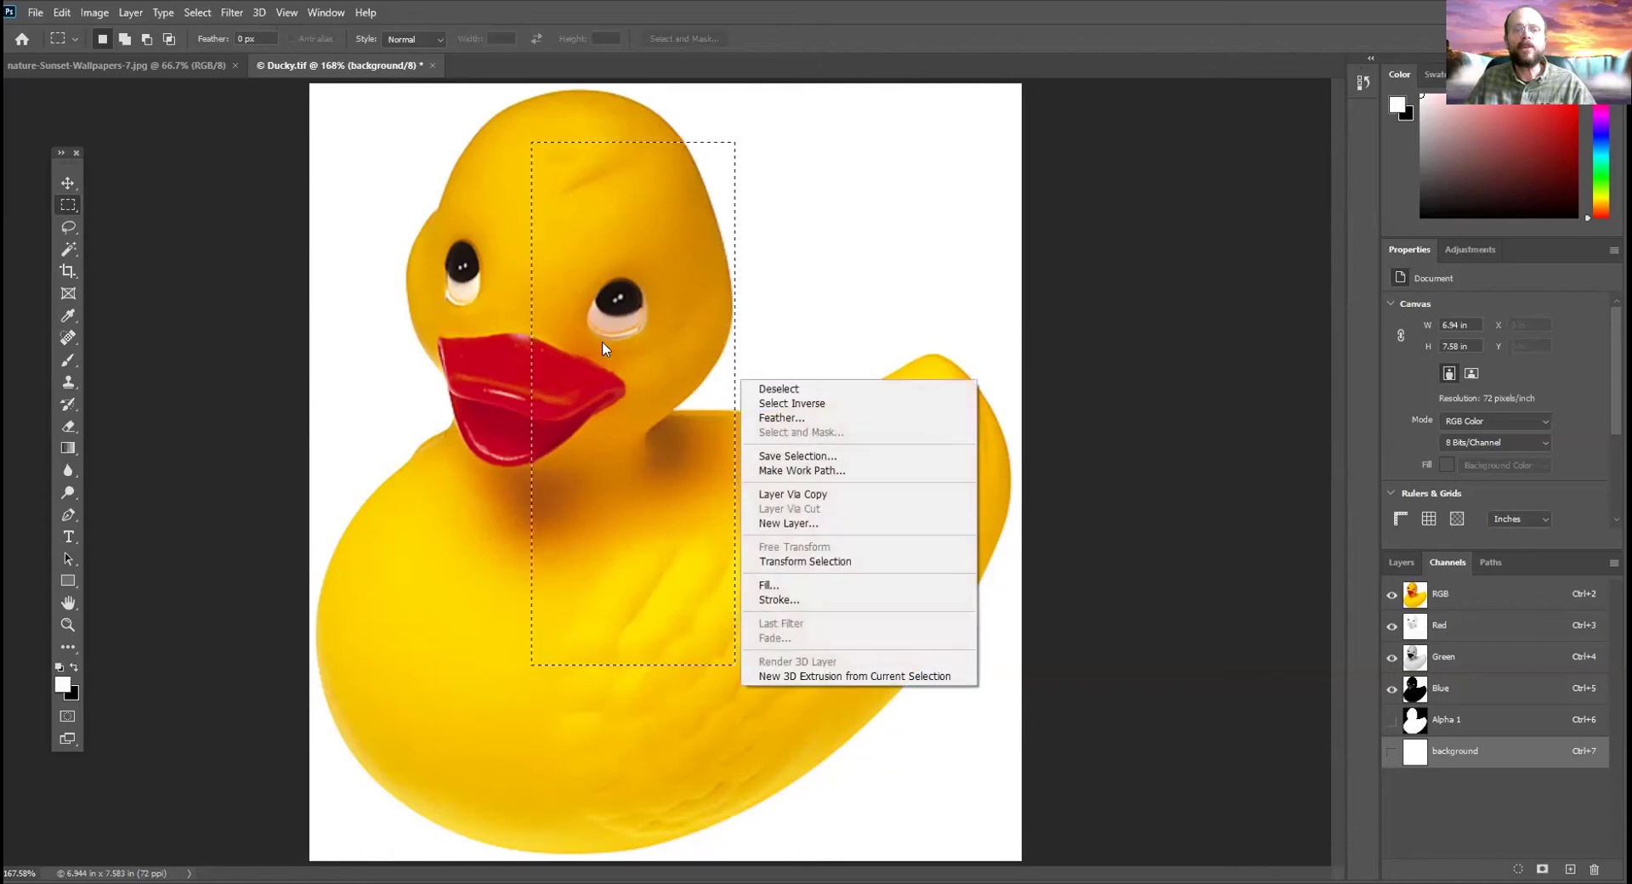
click(484, 218)
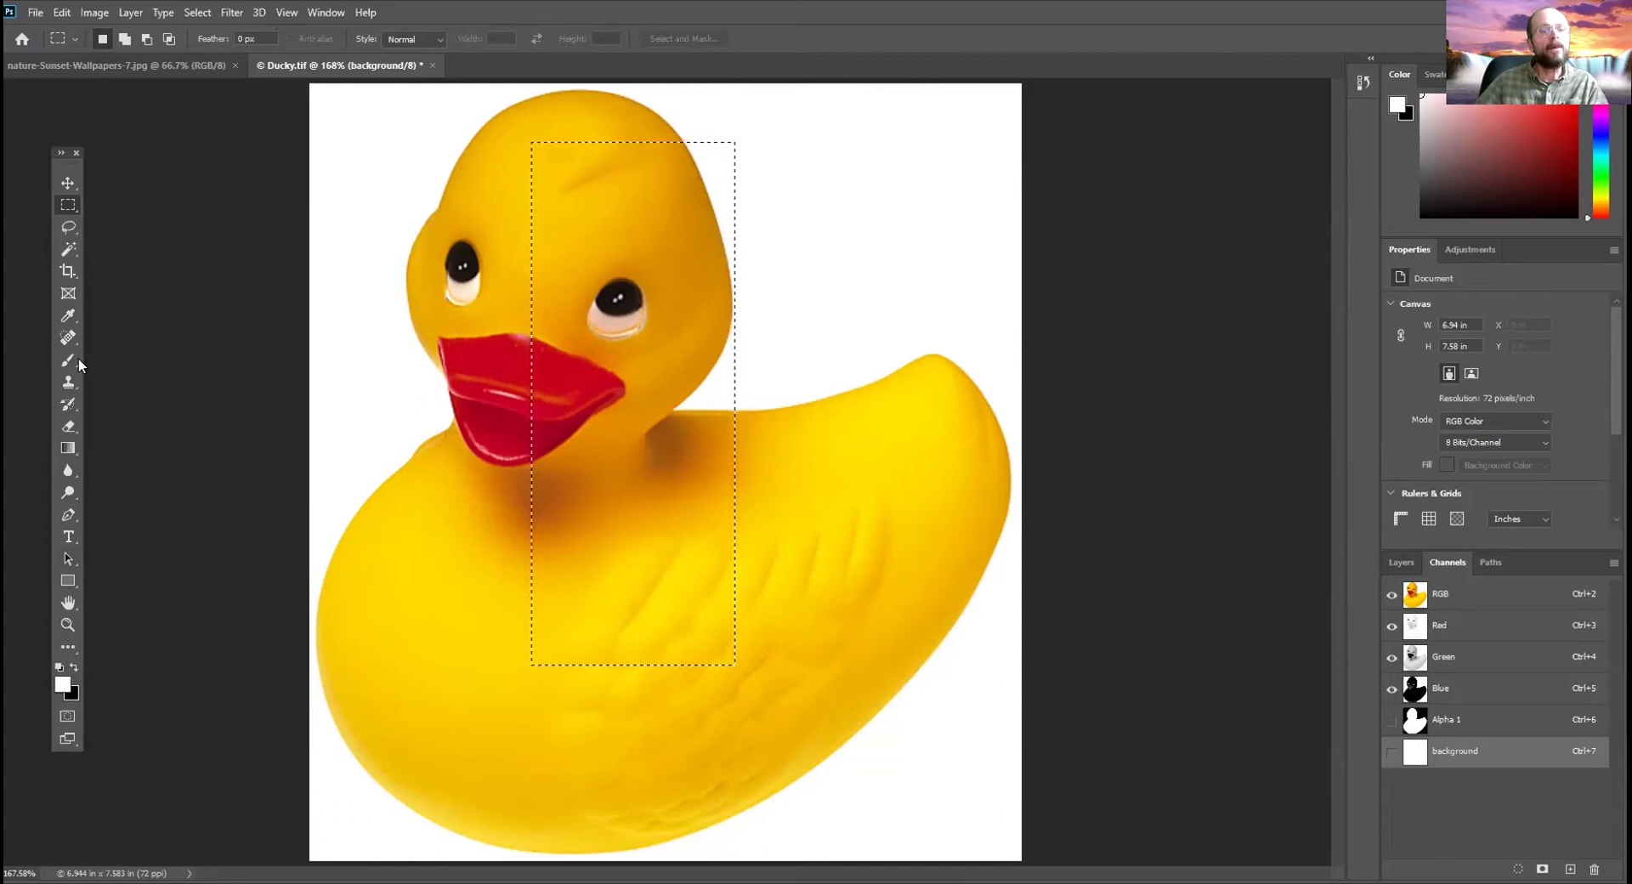
Fill the marquee area of the background channel with a black-to-white vertical linear gradient, showing and hiding the channel overlay
click(67, 449)
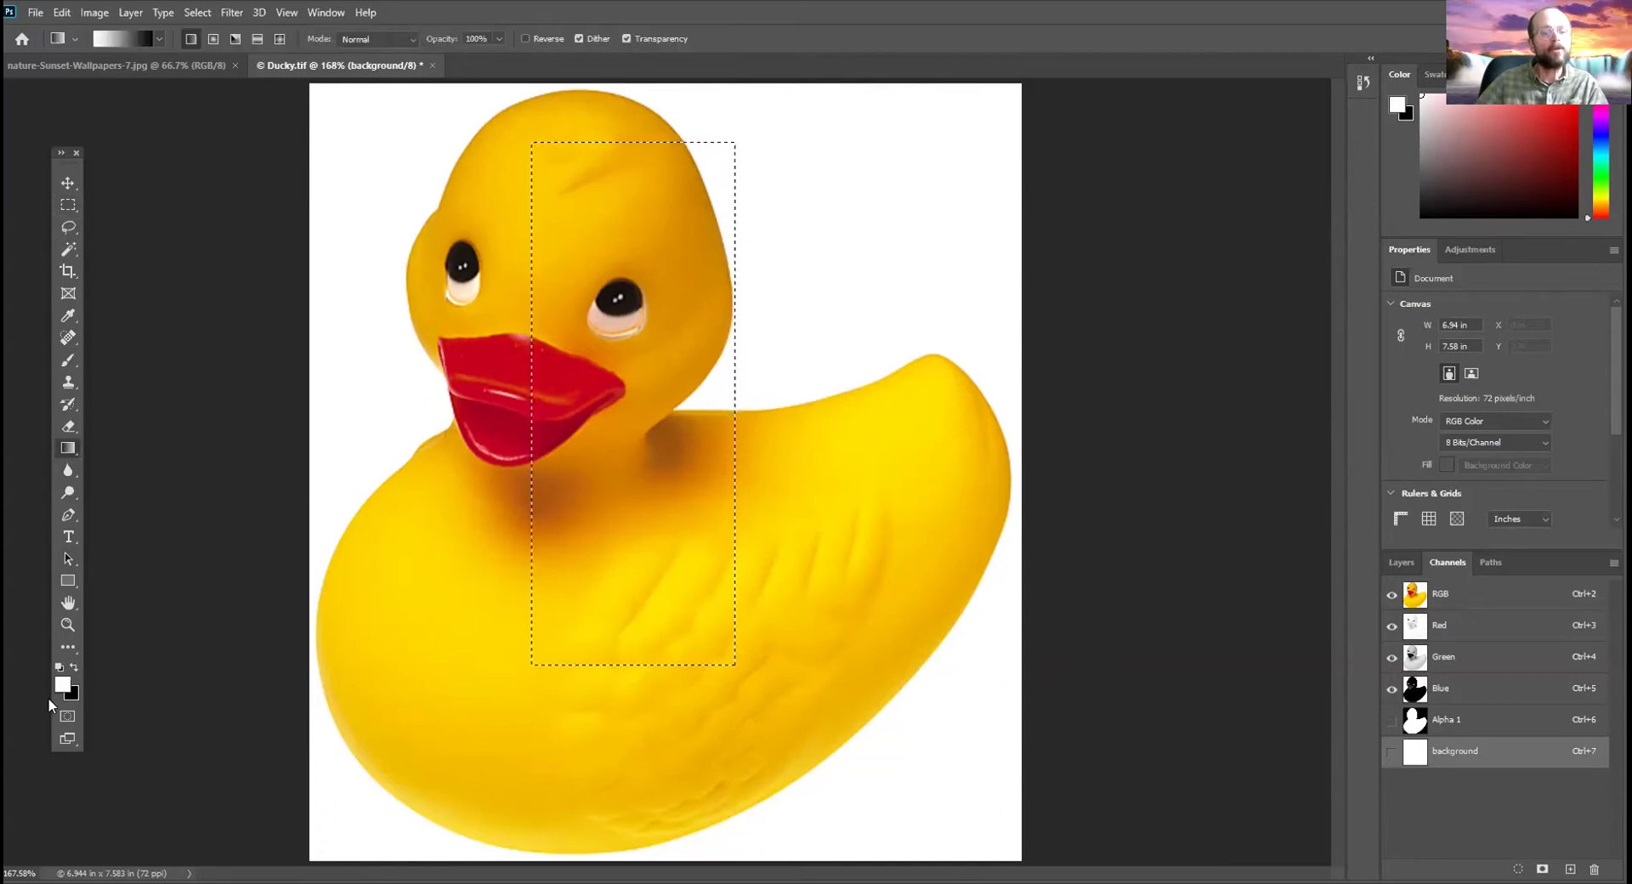
click(1391, 751)
key(x)
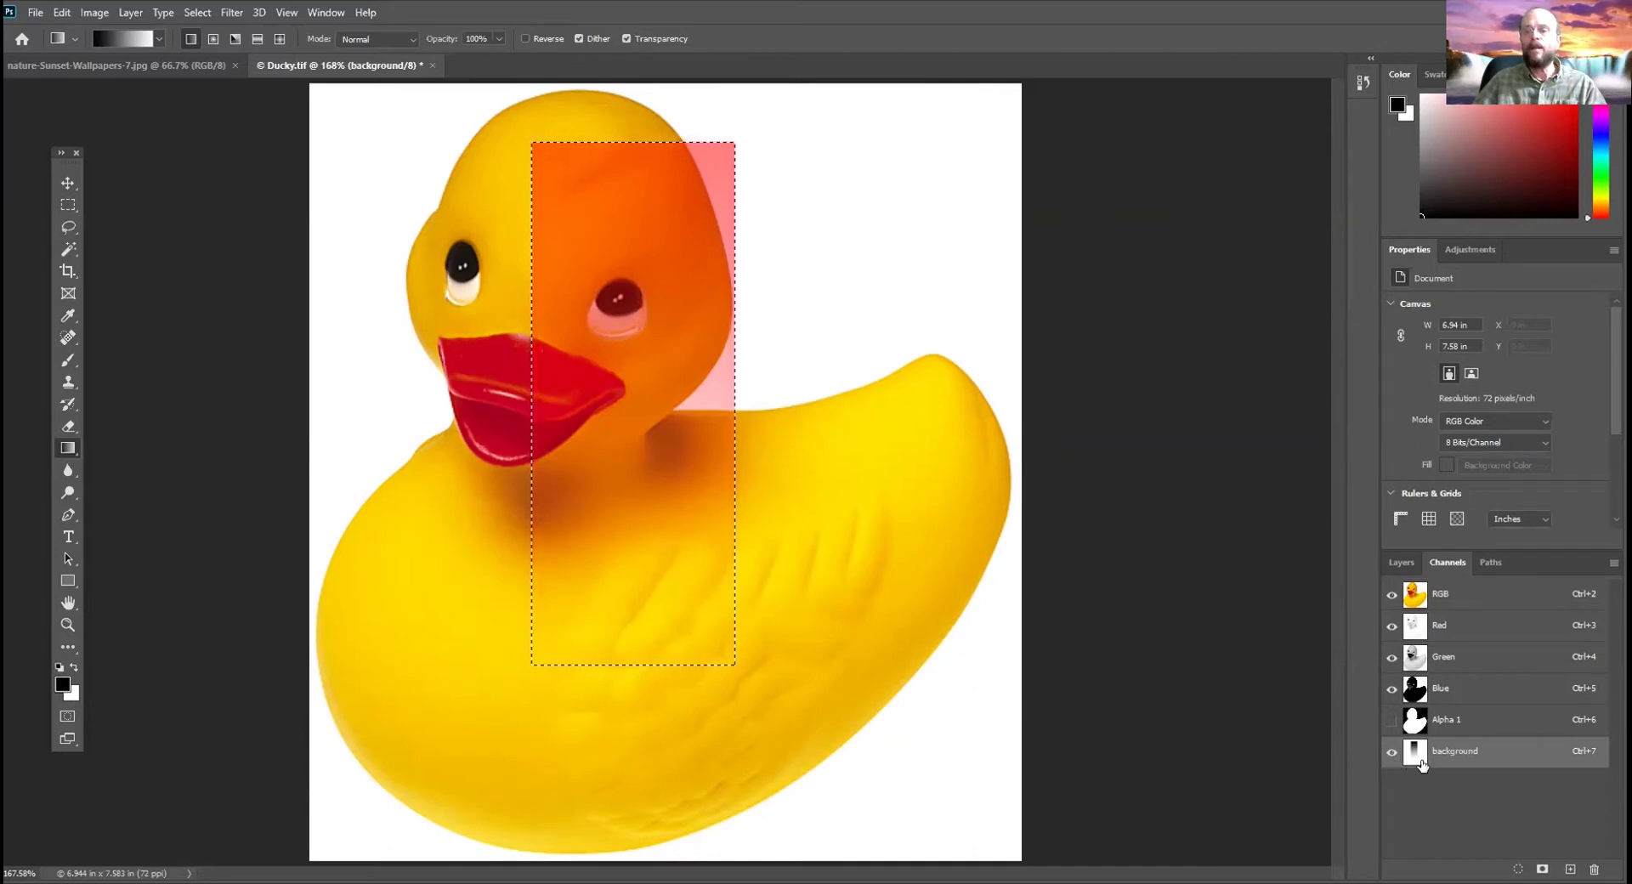
click(1391, 752)
key(x)
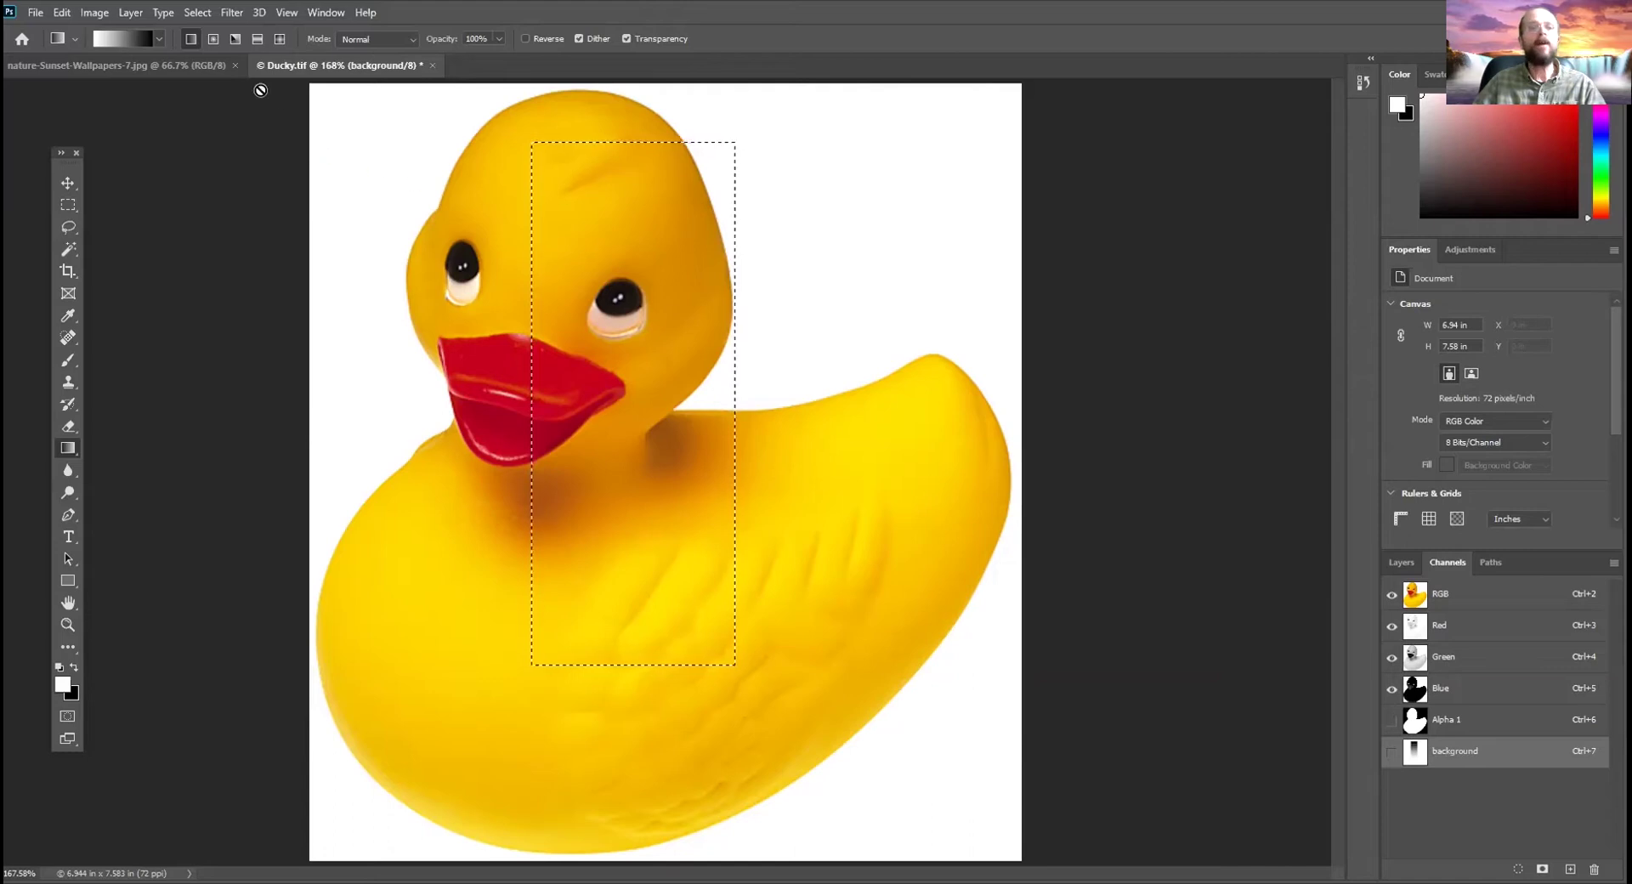
Check the Load Selection options for the background channel, and load that channel directly as the selection
click(201, 13)
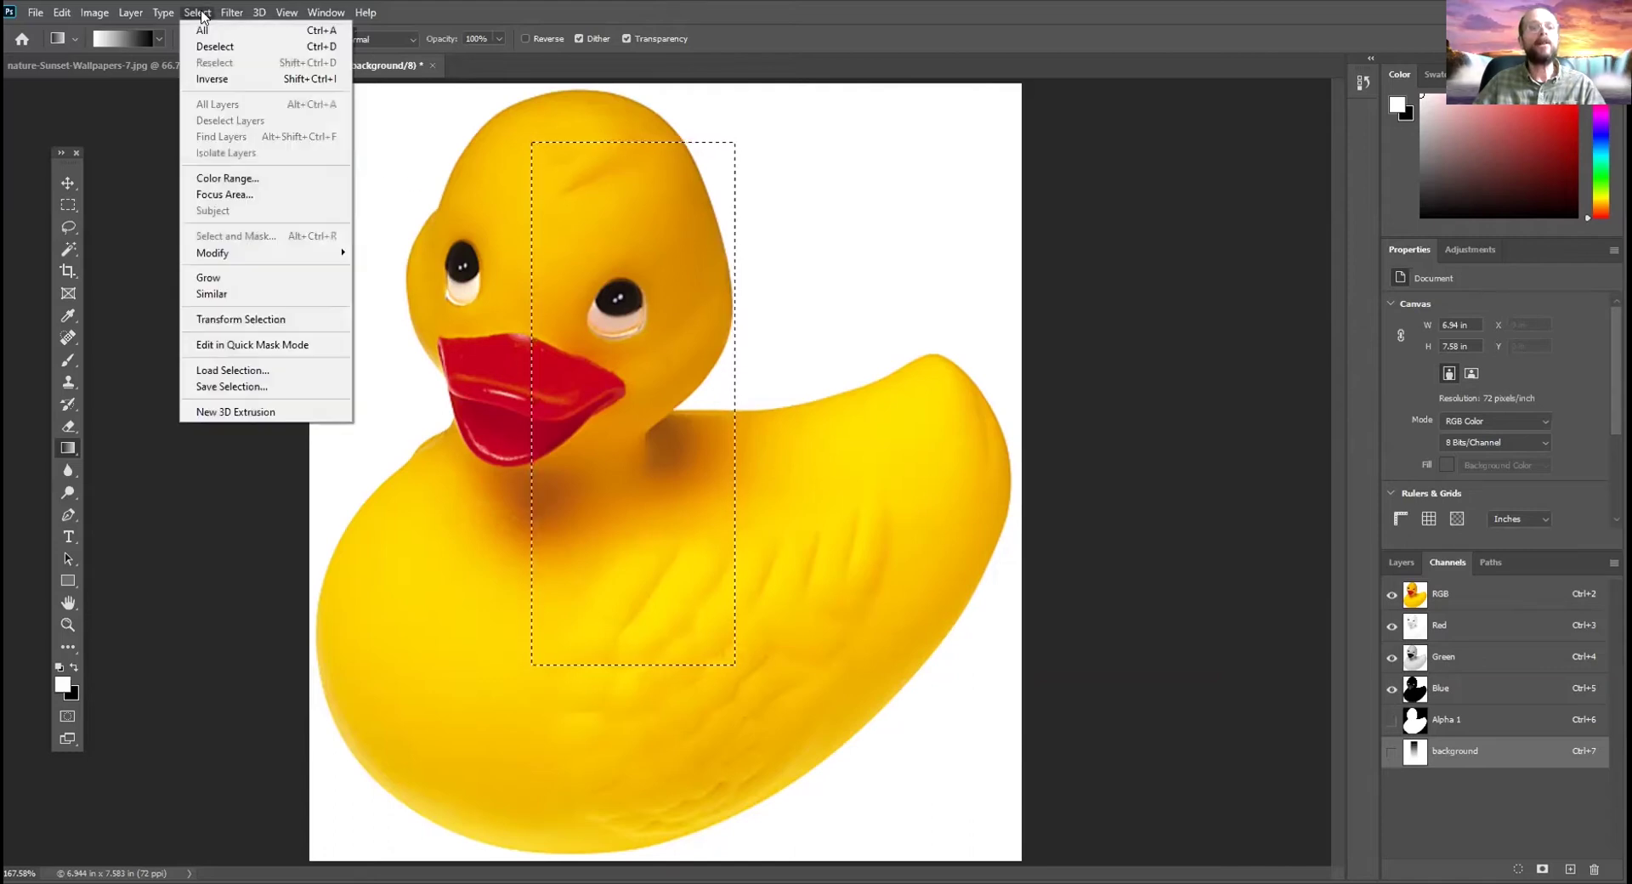
click(232, 371)
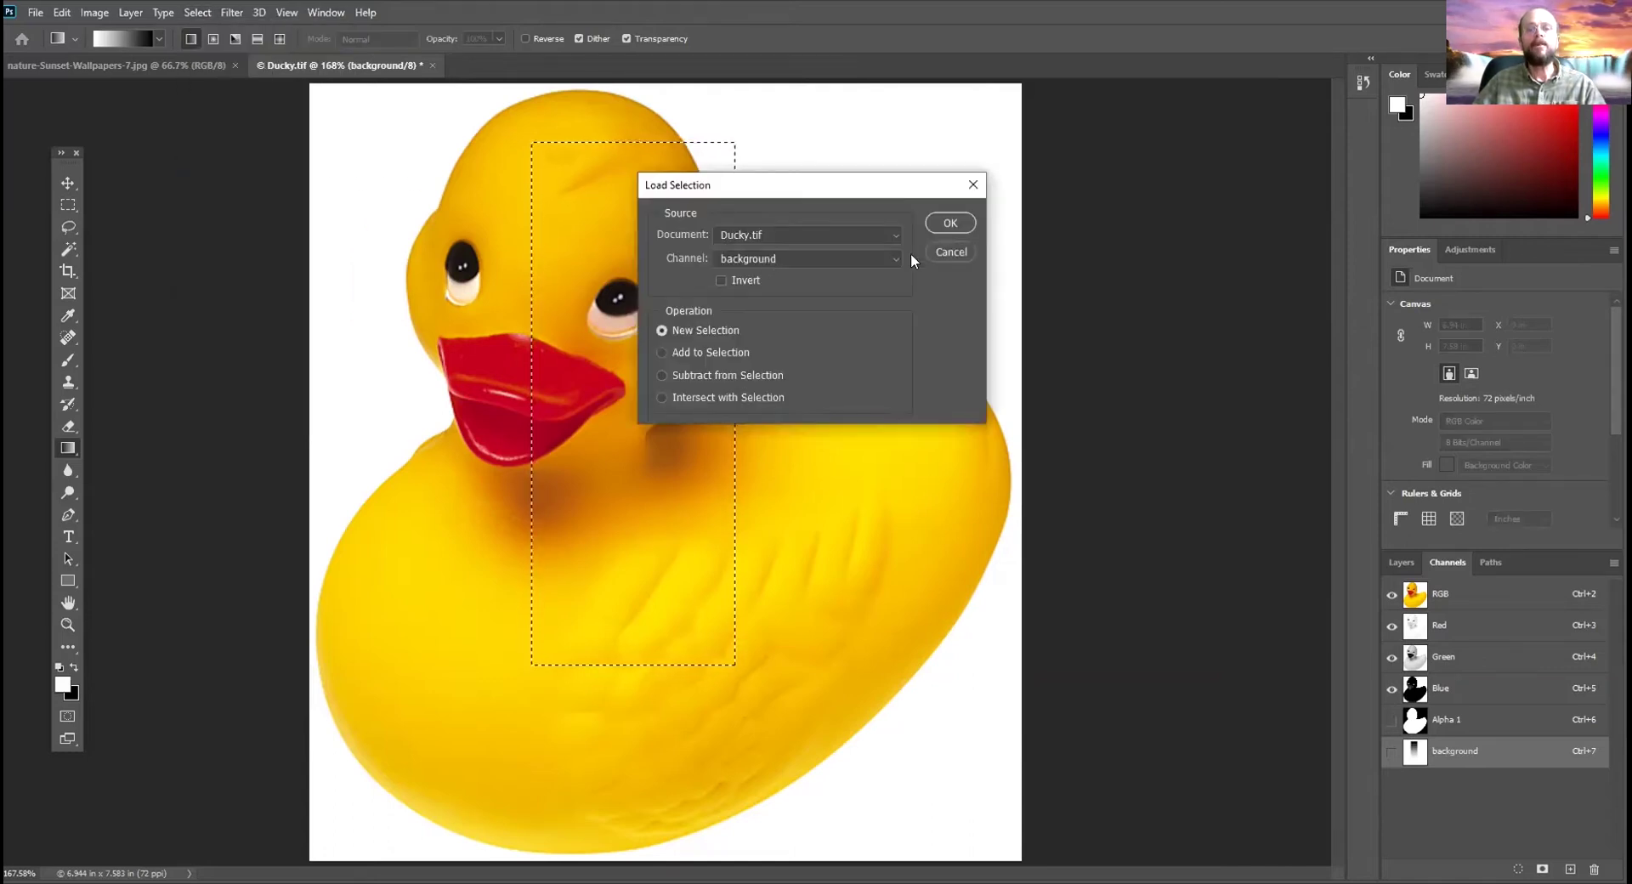
click(943, 252)
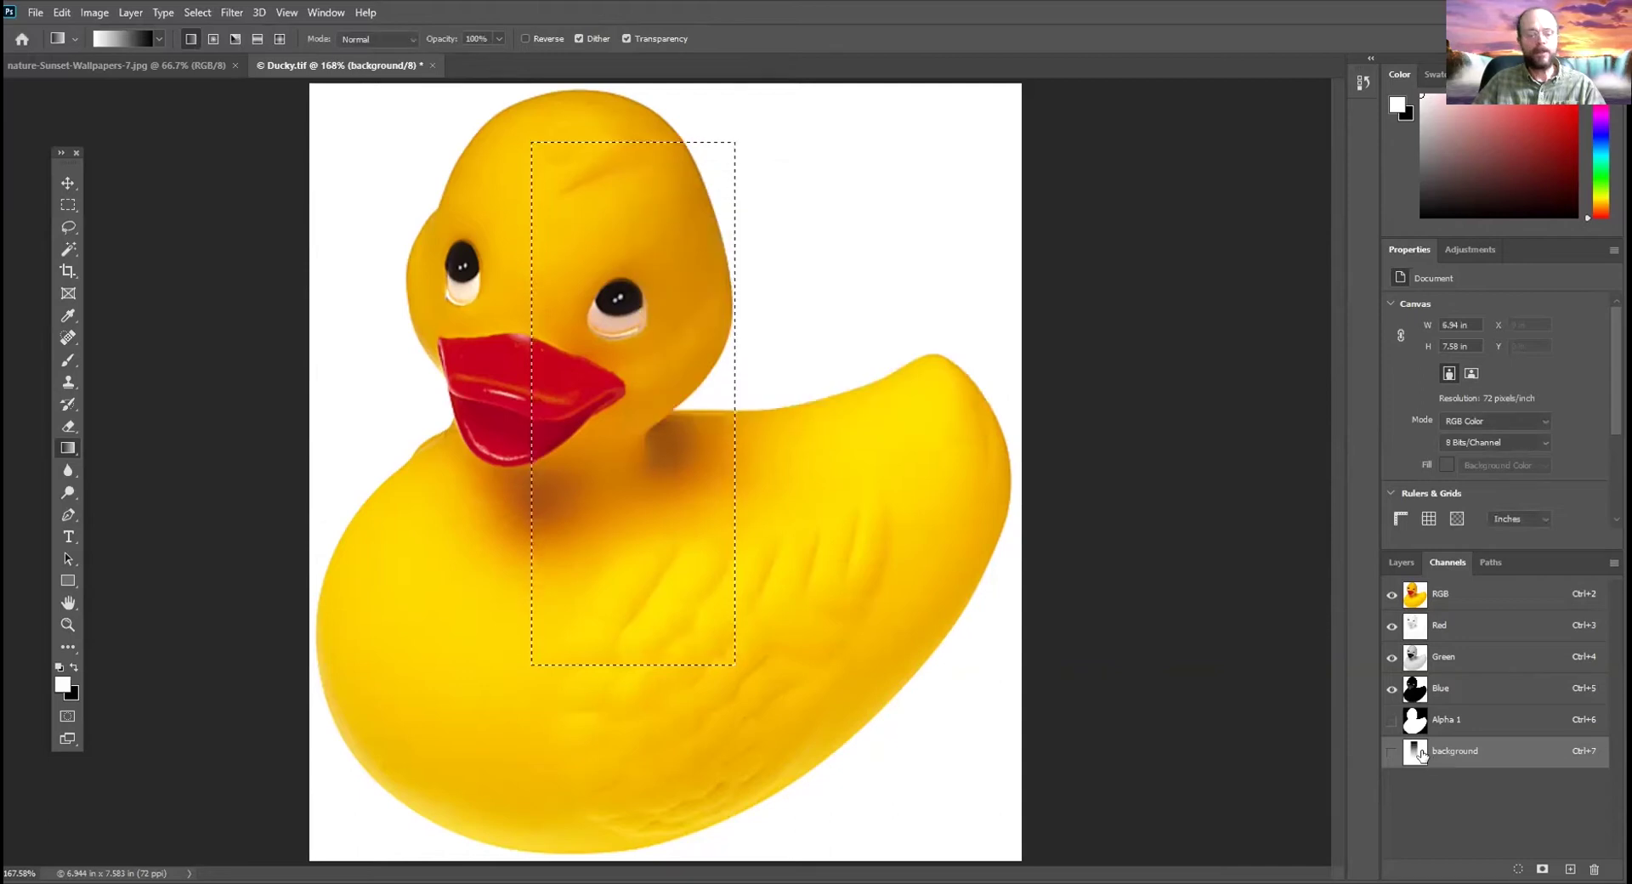
ctrl+click(1414, 756)
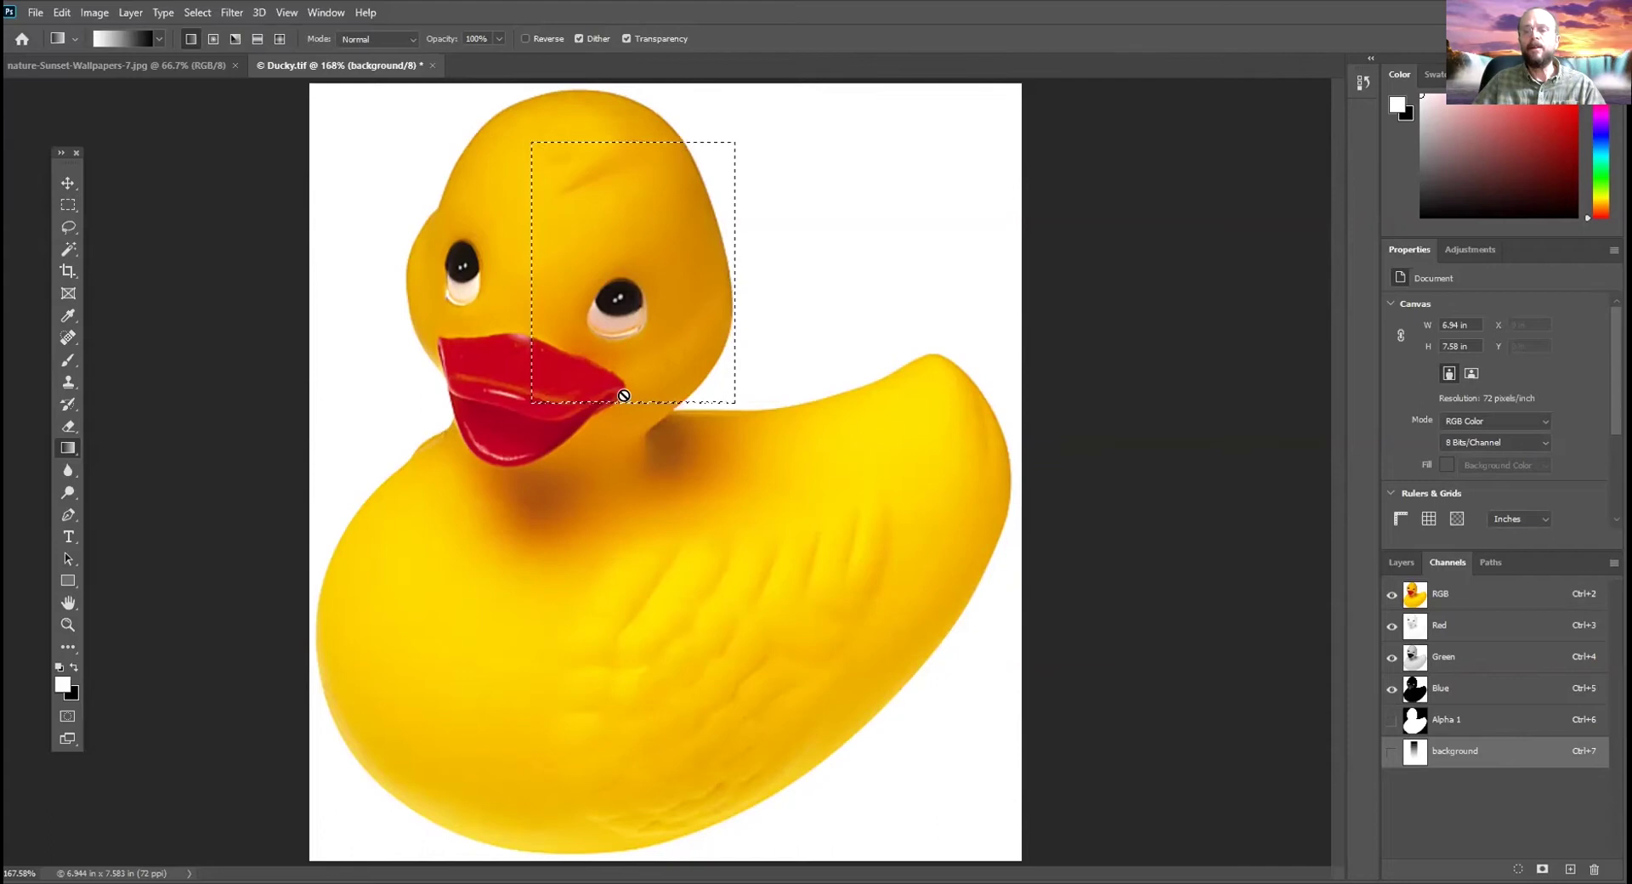
Unlock the Background layer of the duck image to make it a regular layer
click(1398, 564)
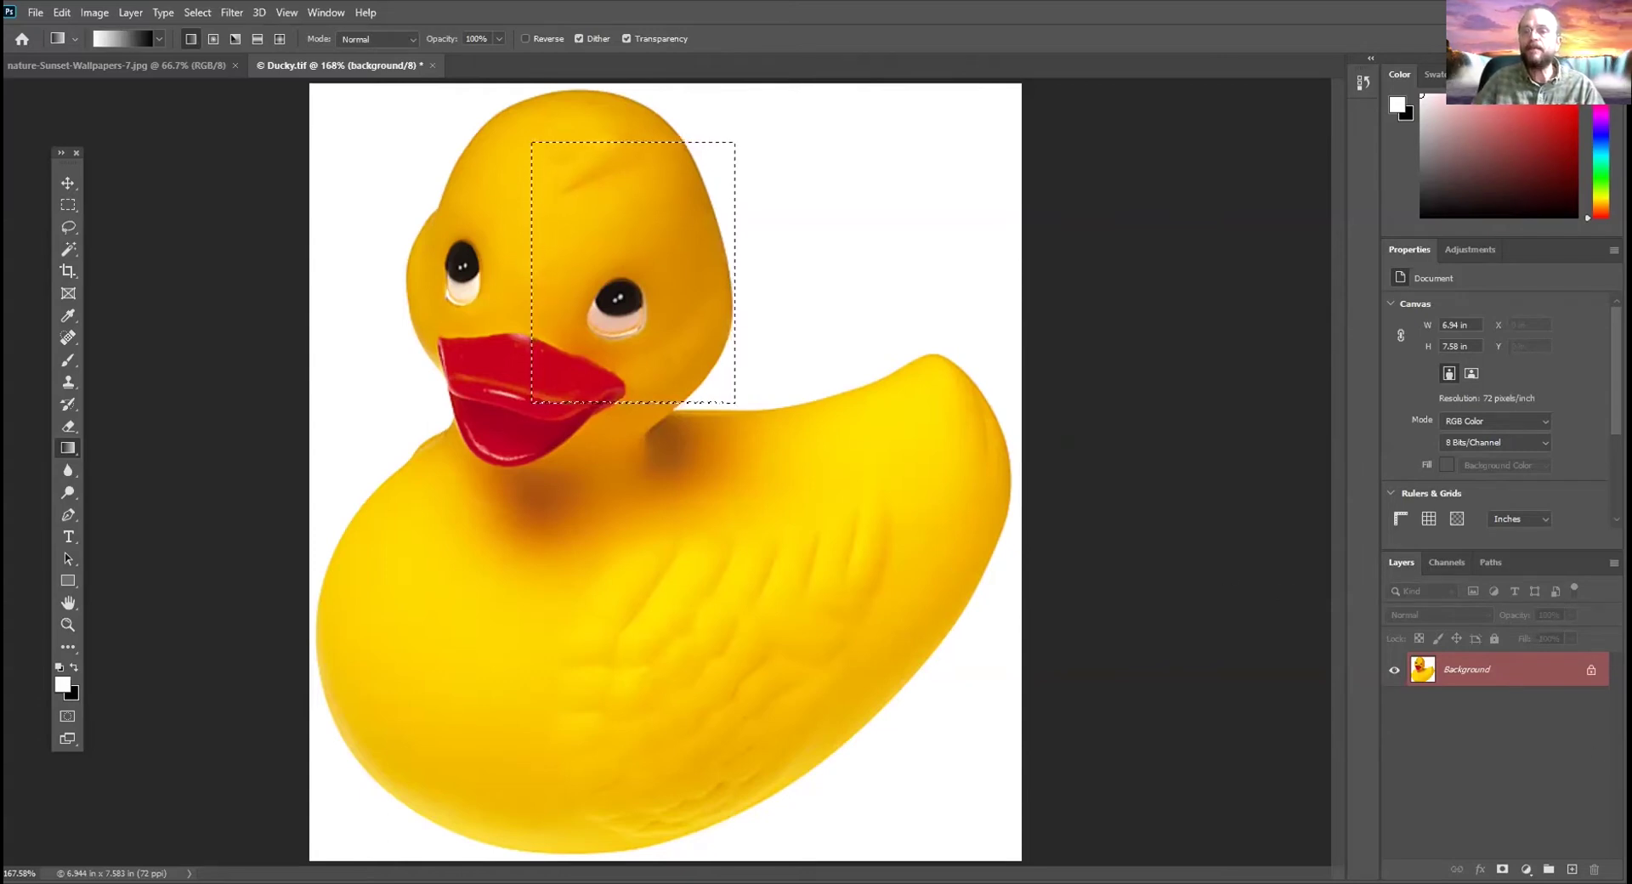
click(1591, 673)
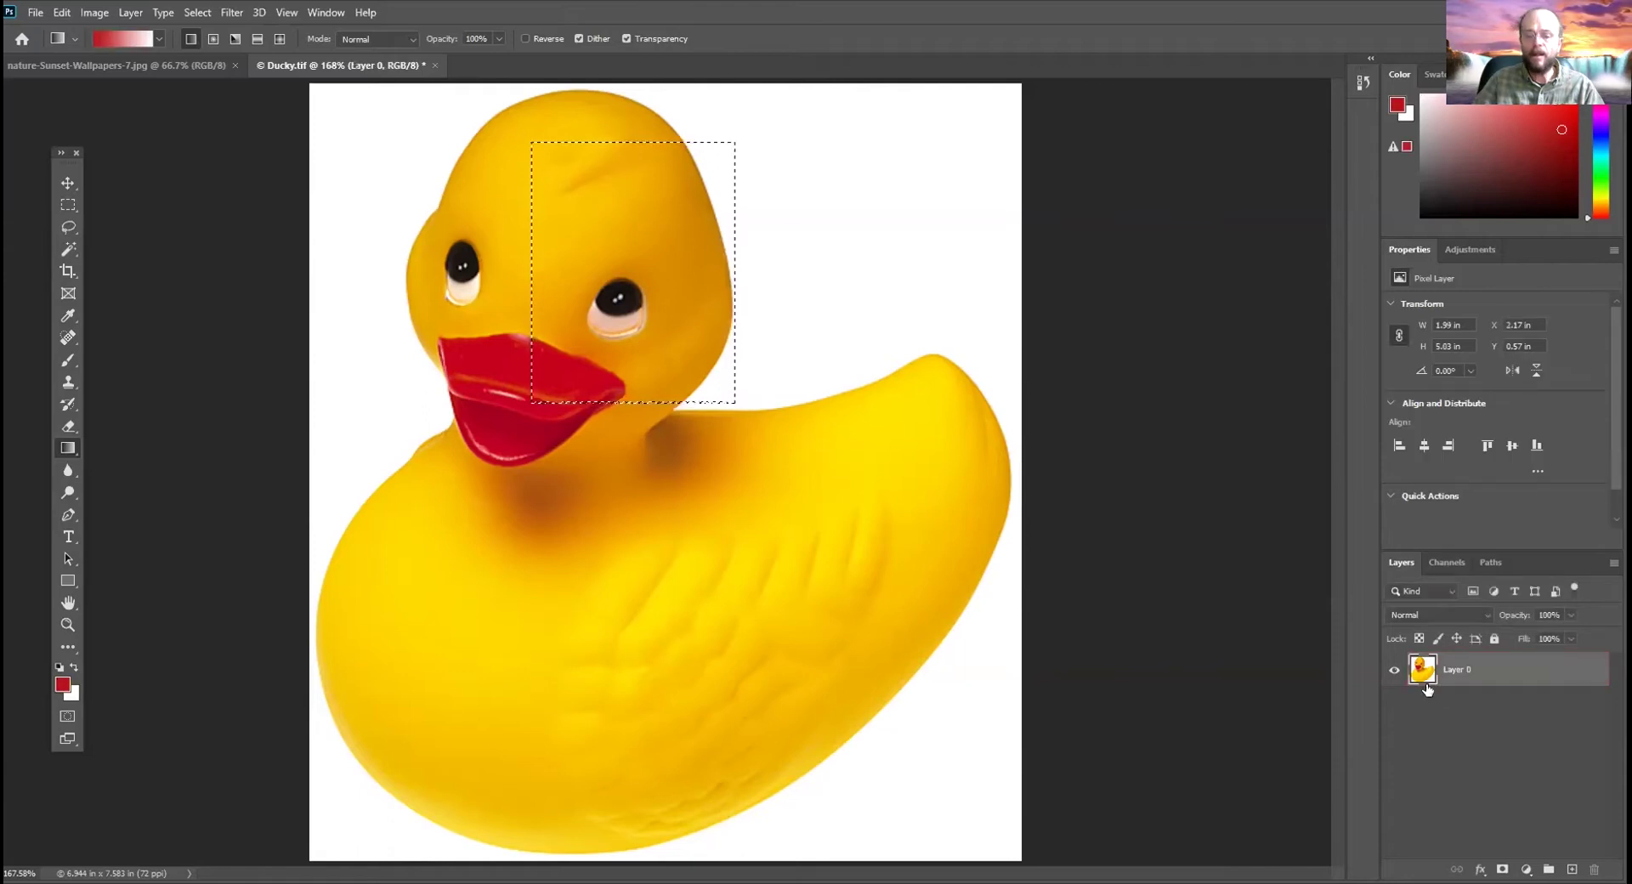
Delete the gradient-selected area from the duck layer, compare it with the background channel and undo the deletion
key(Delete)
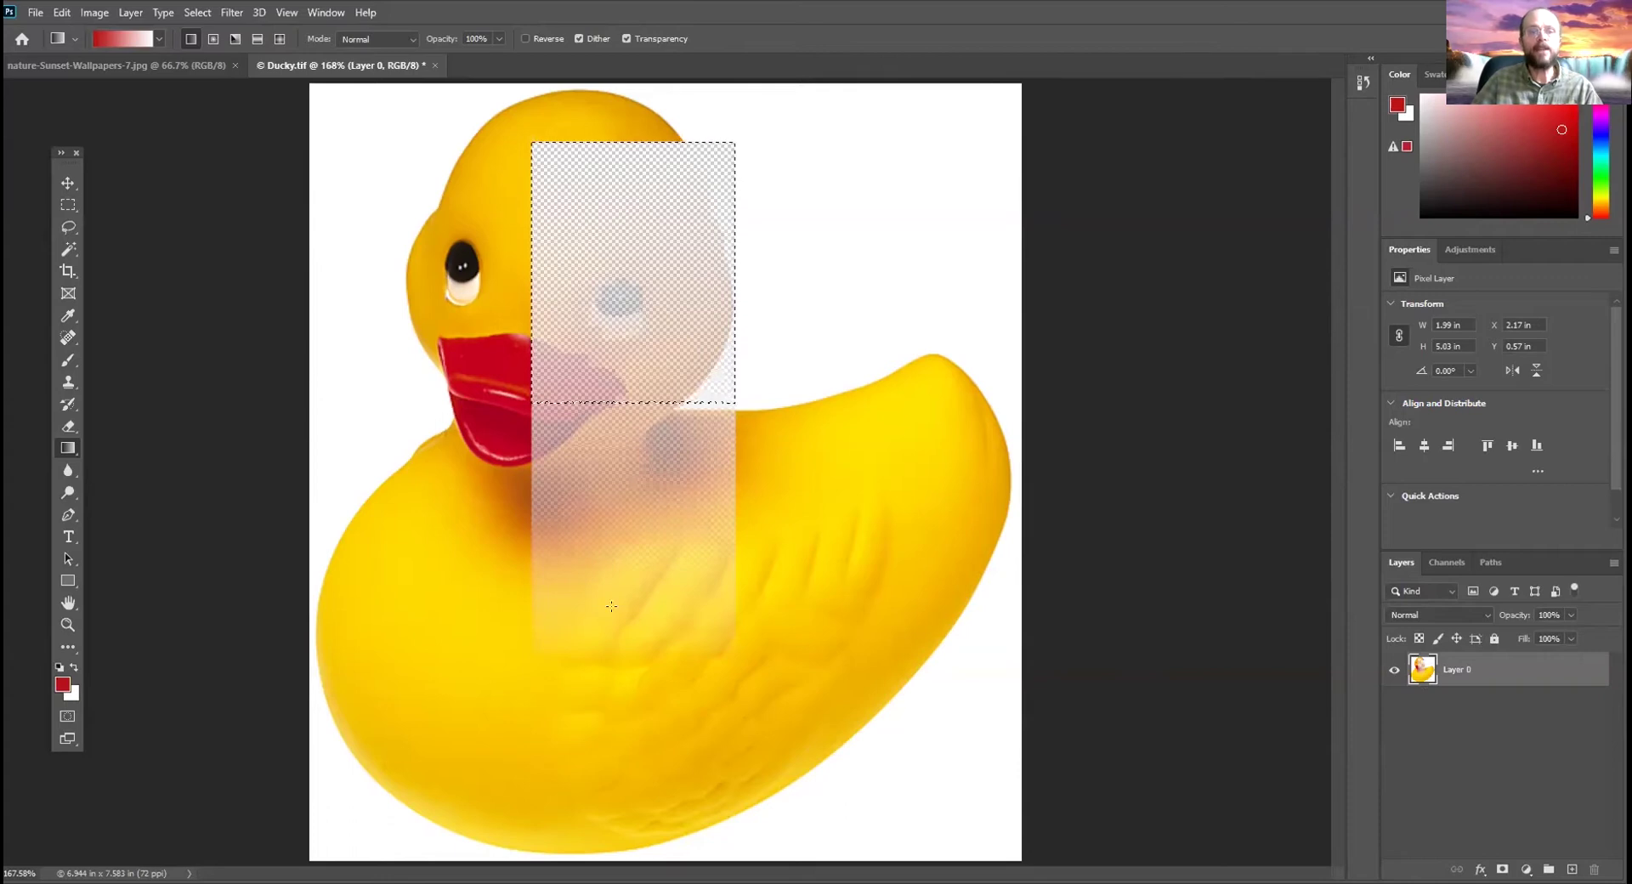
click(1448, 560)
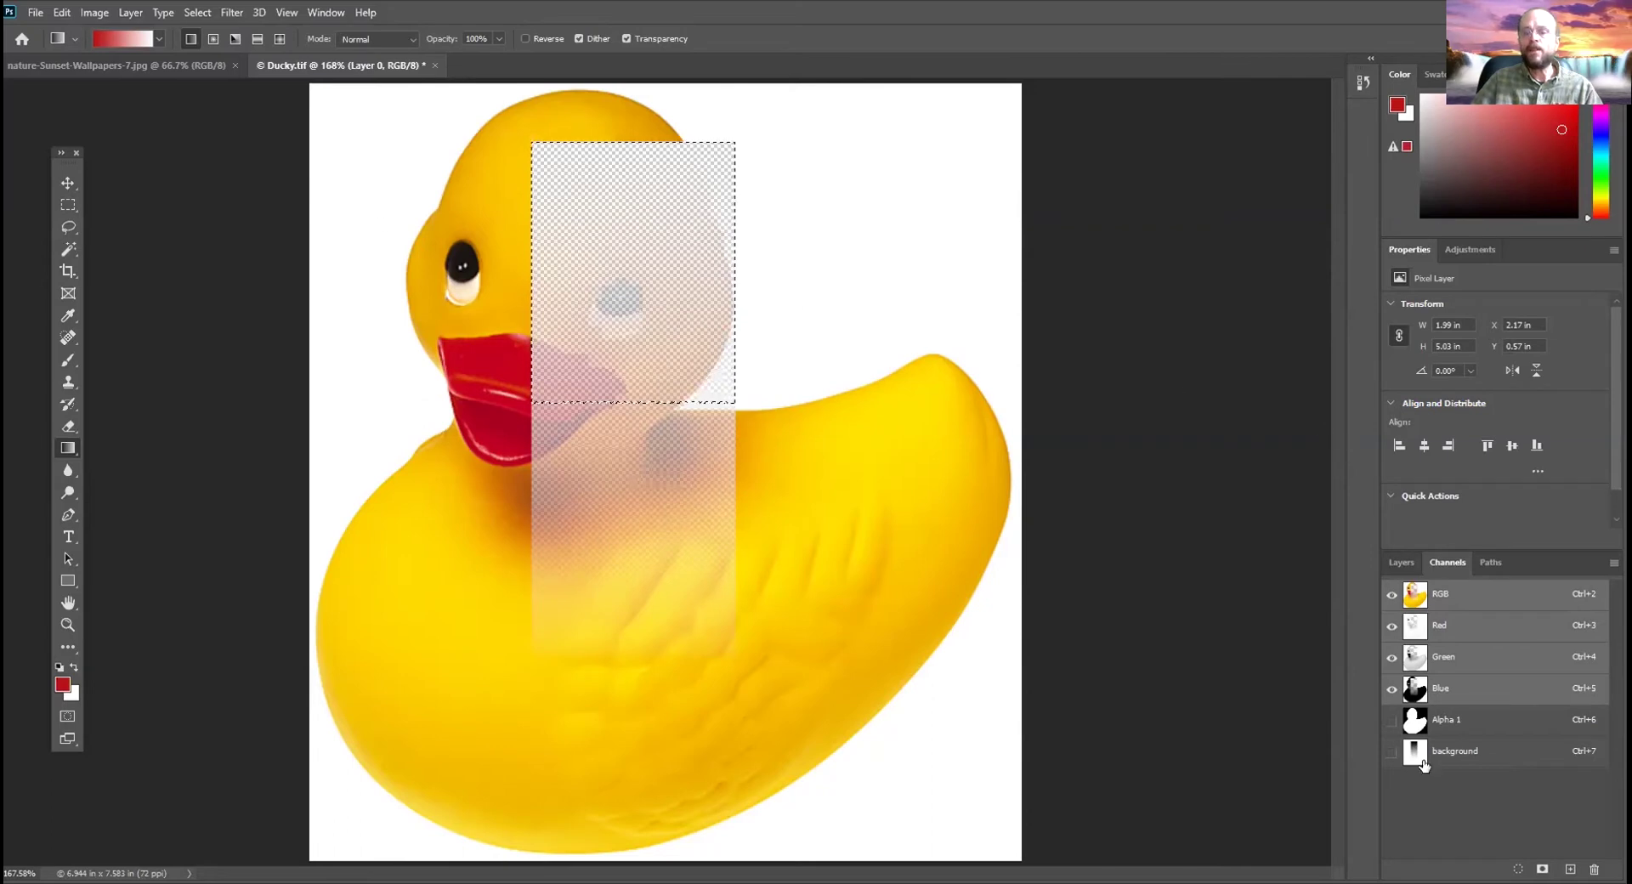
click(1393, 561)
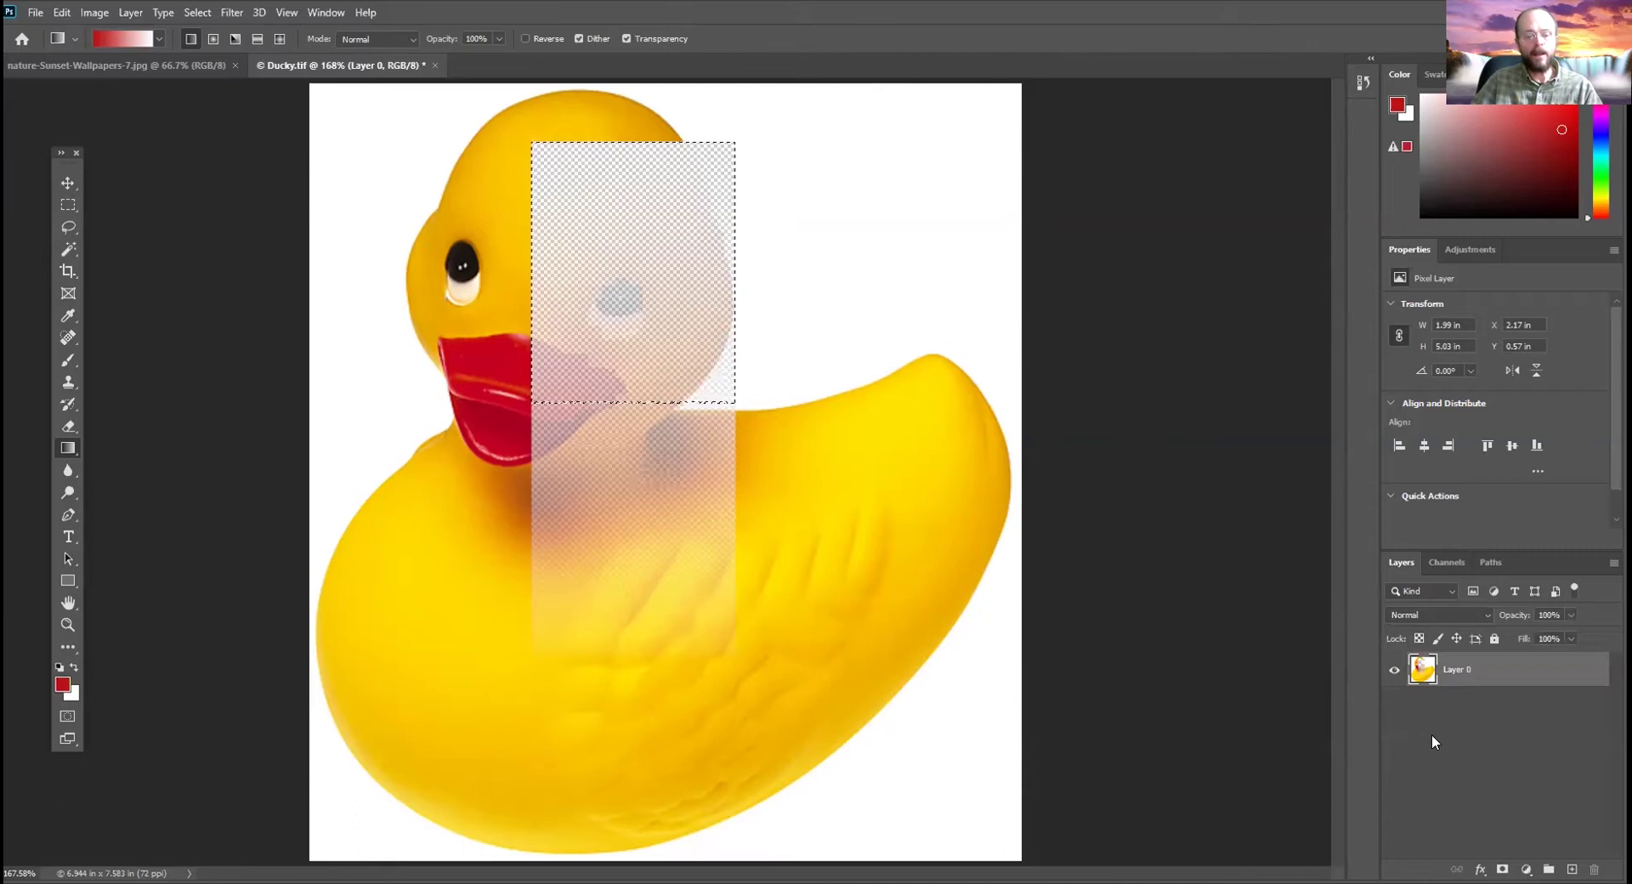
key(ctrl+z)
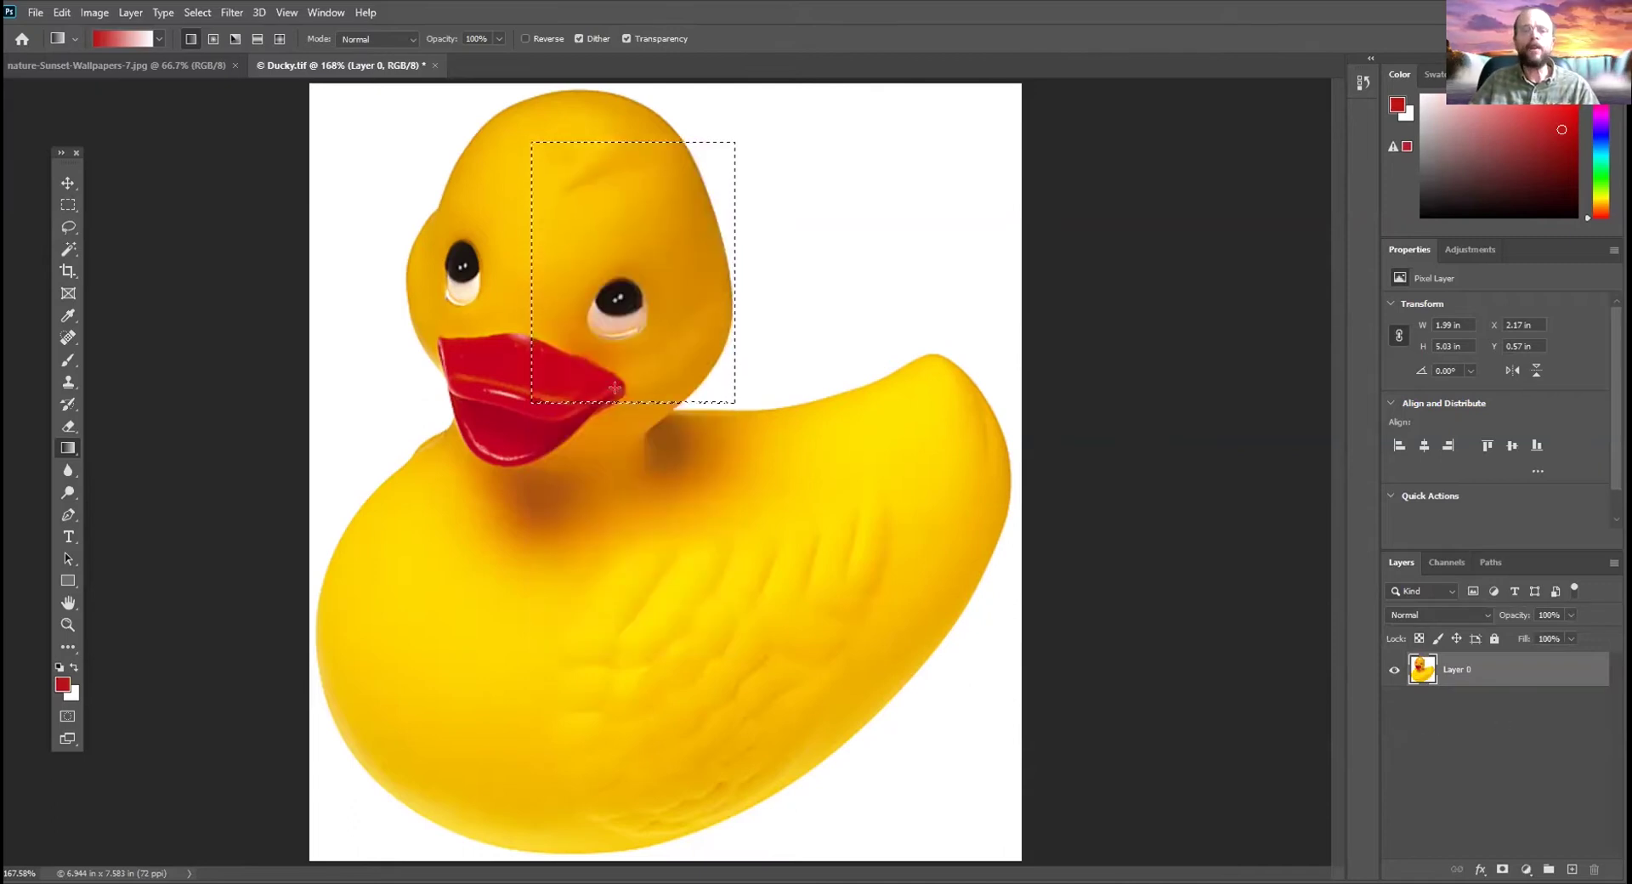
Load the Alpha 1 channel as a selection over the duck image
click(1445, 562)
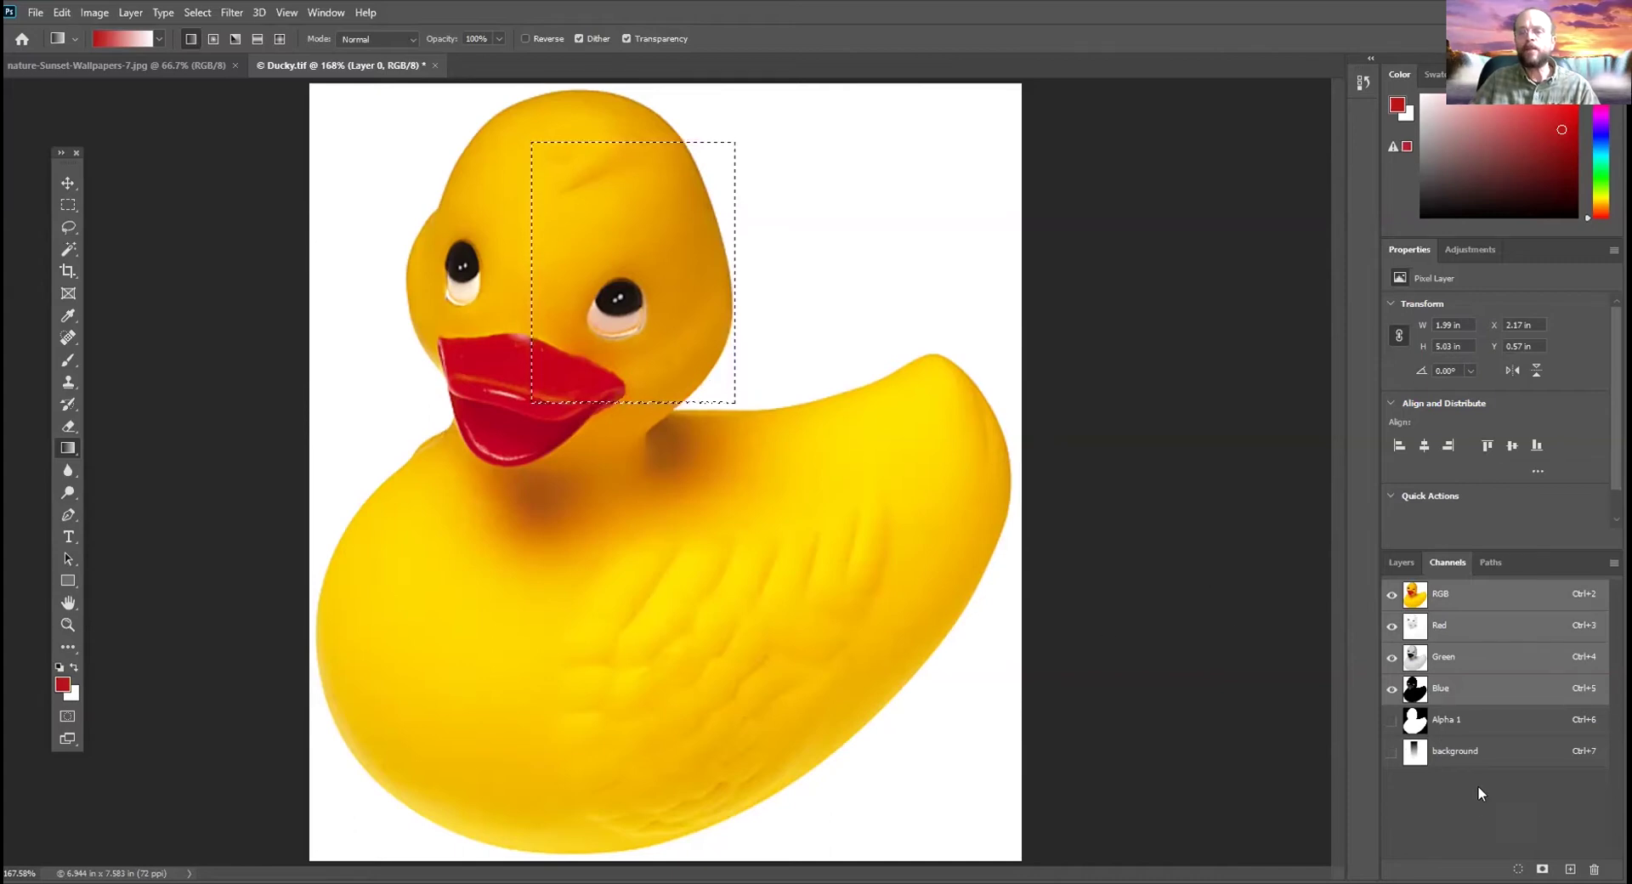
ctrl+click(1415, 720)
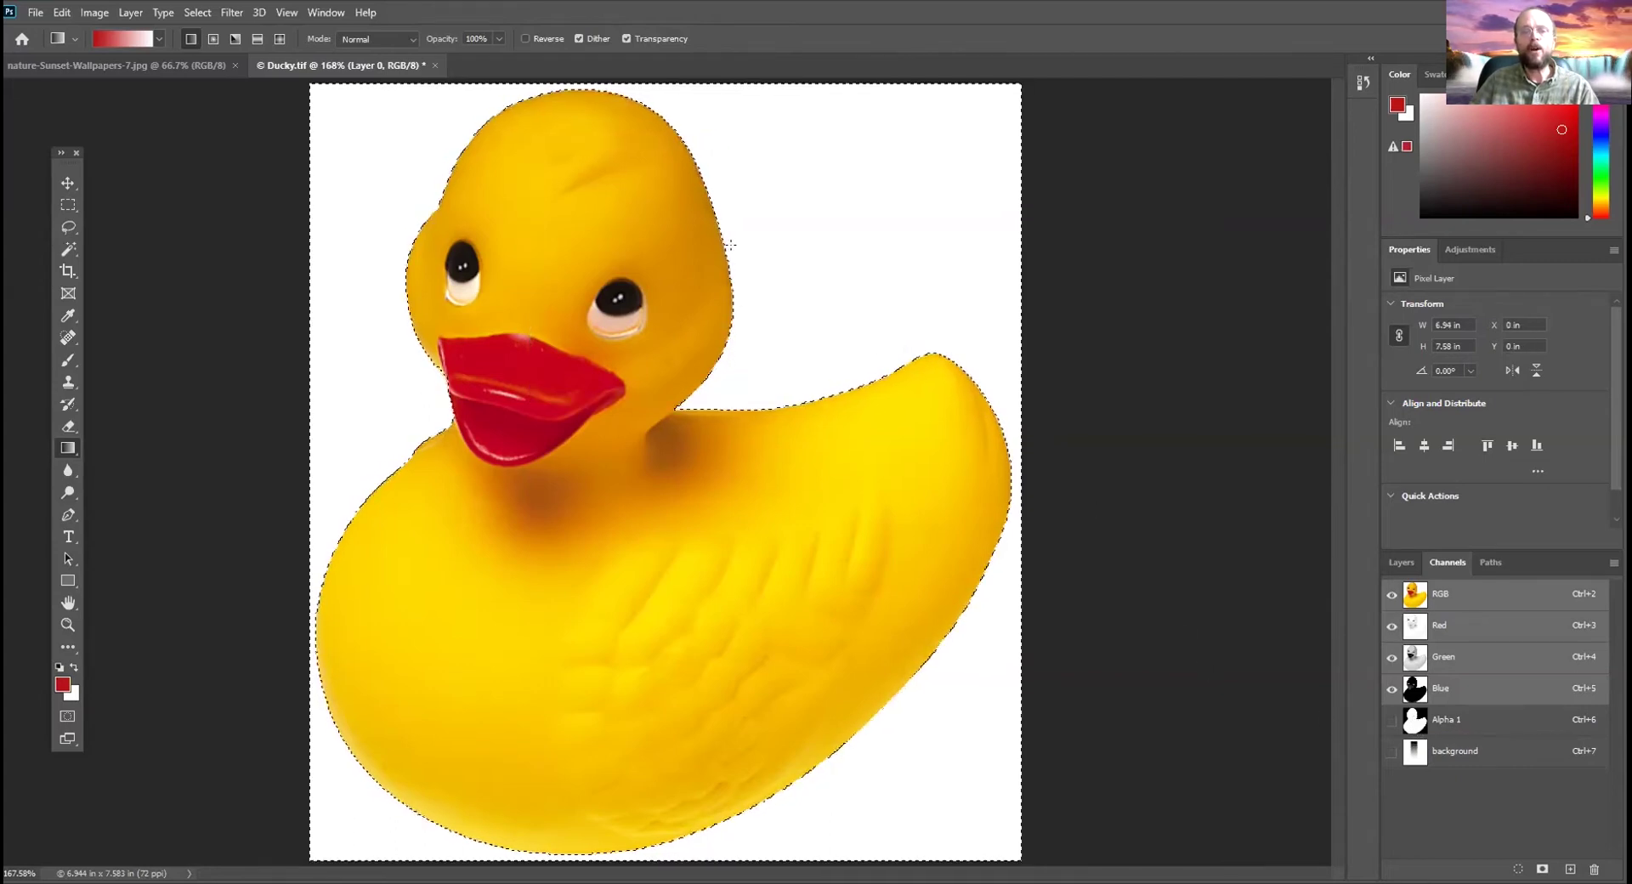
Select the entire background channel, fill it with black, and swap the foreground and background colors to refill it with white
click(1414, 752)
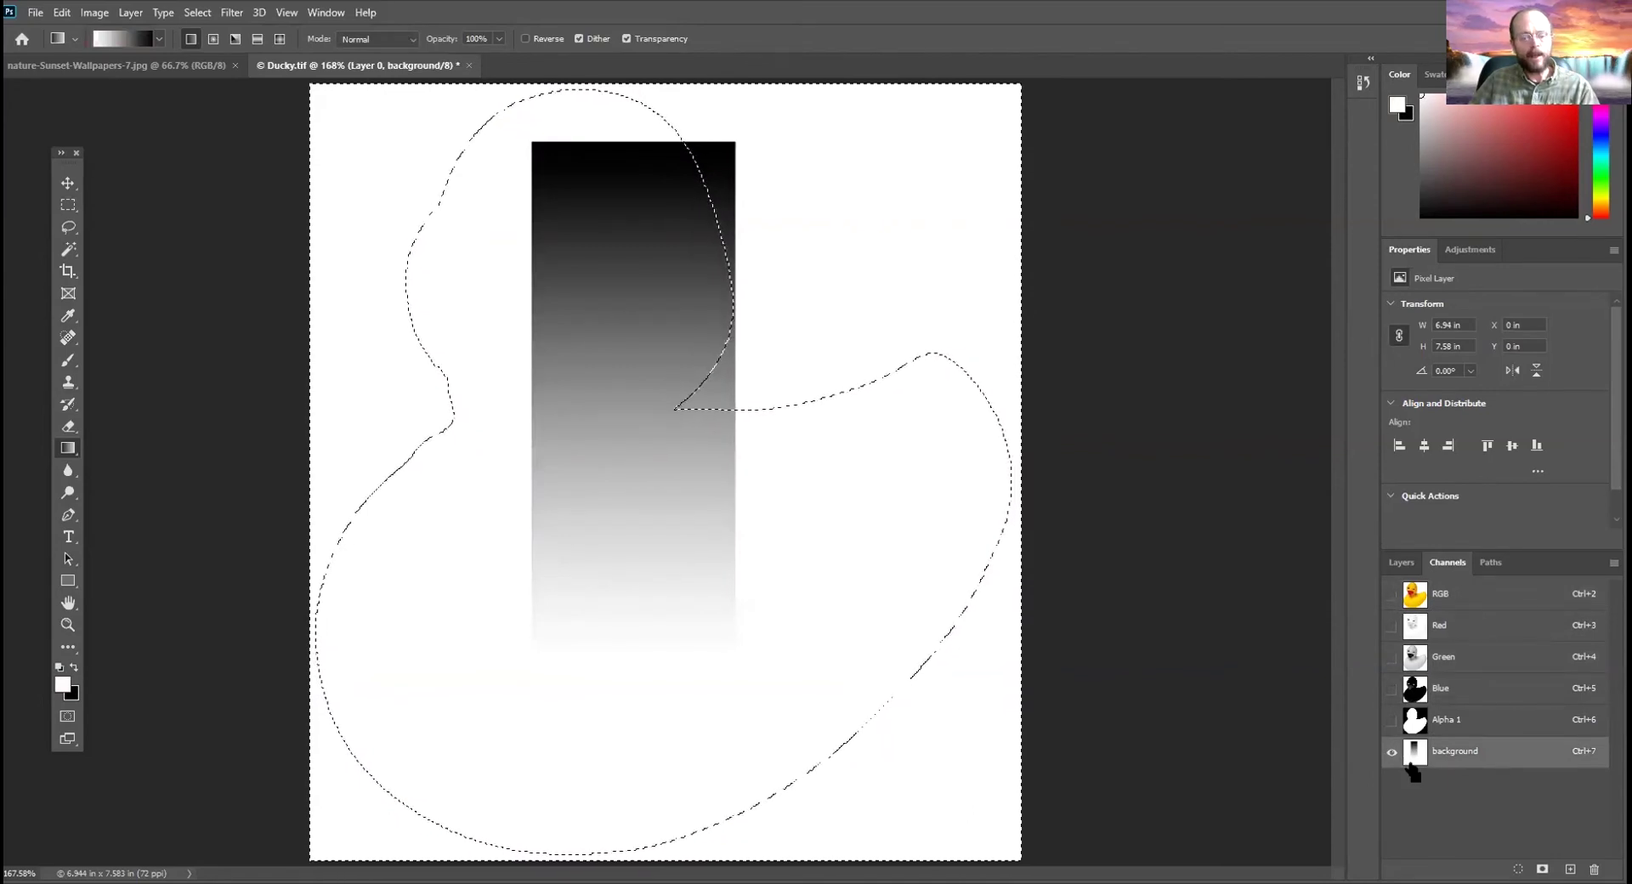
key(ctrl+a)
key(Delete)
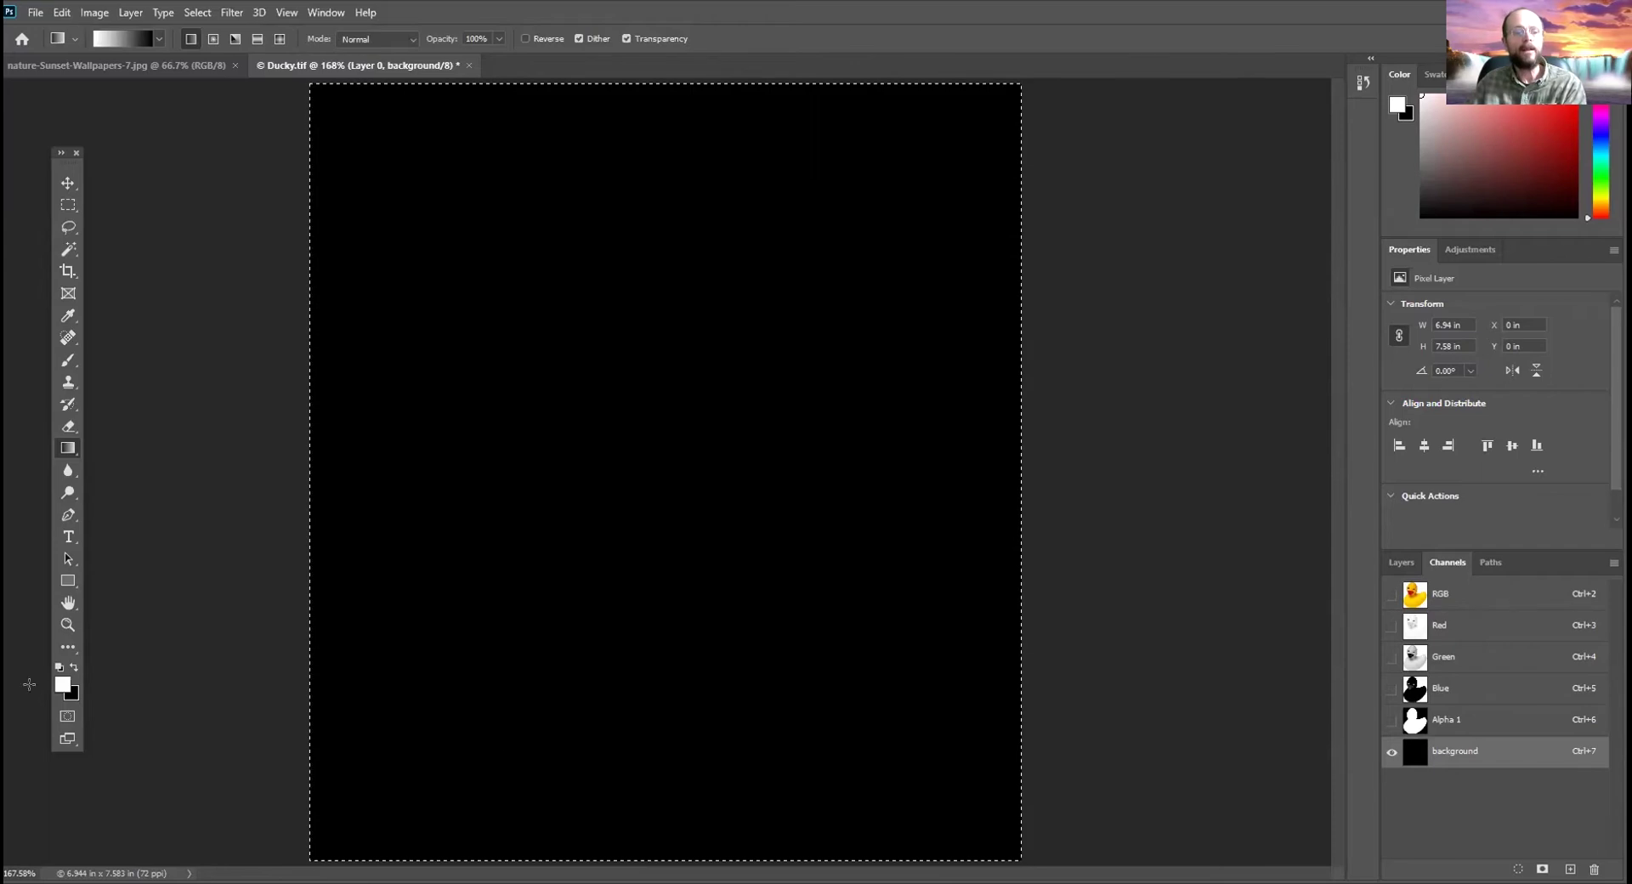
click(74, 668)
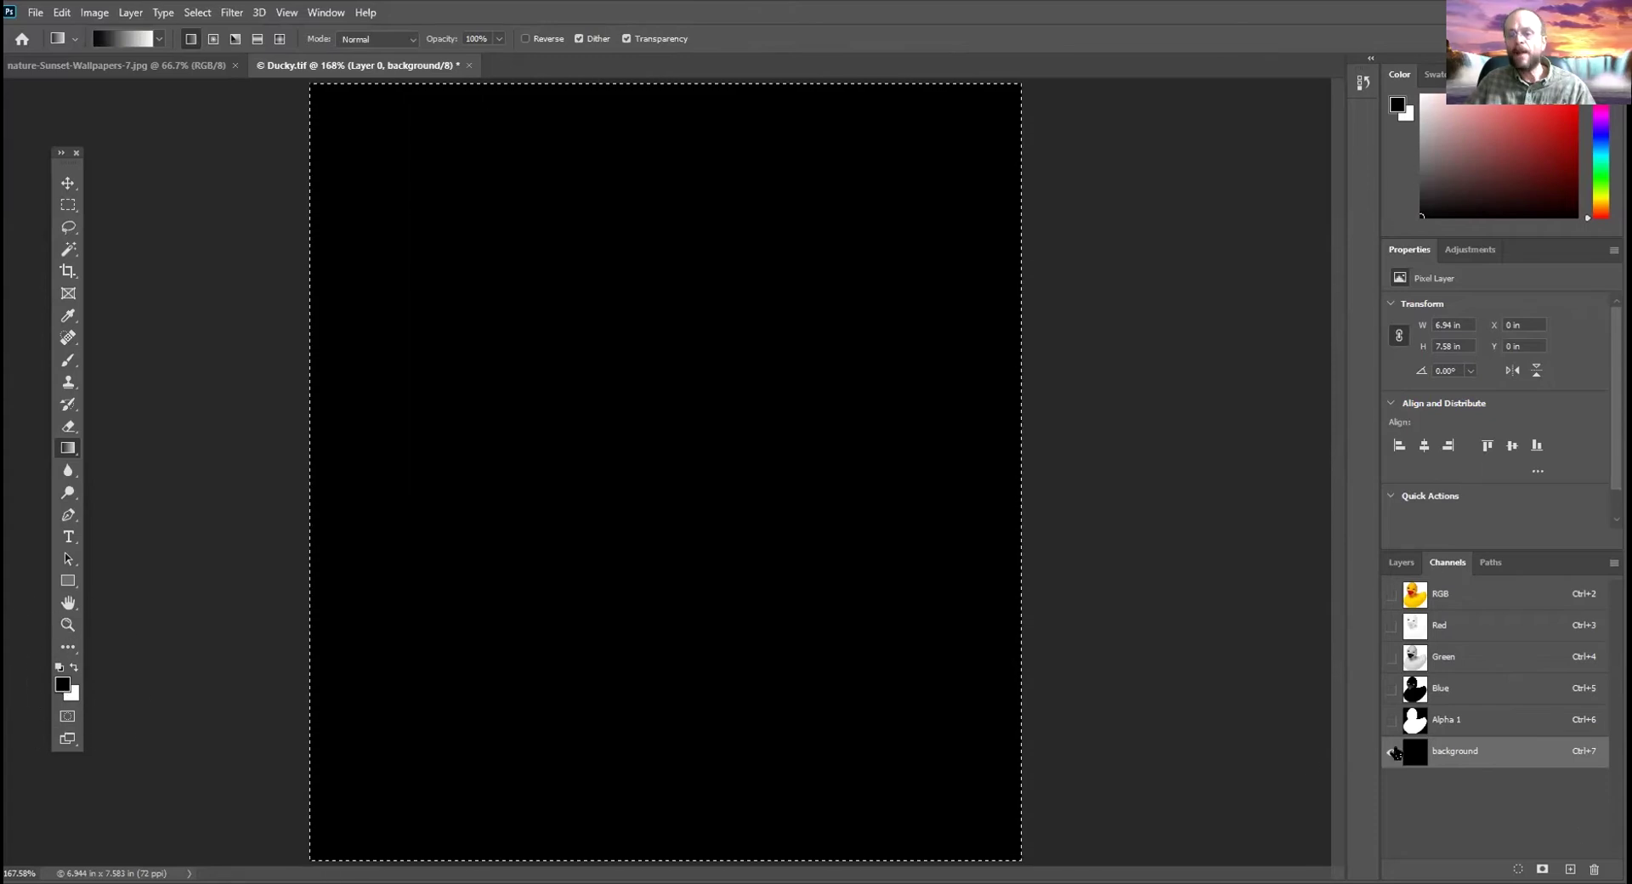
key(Delete)
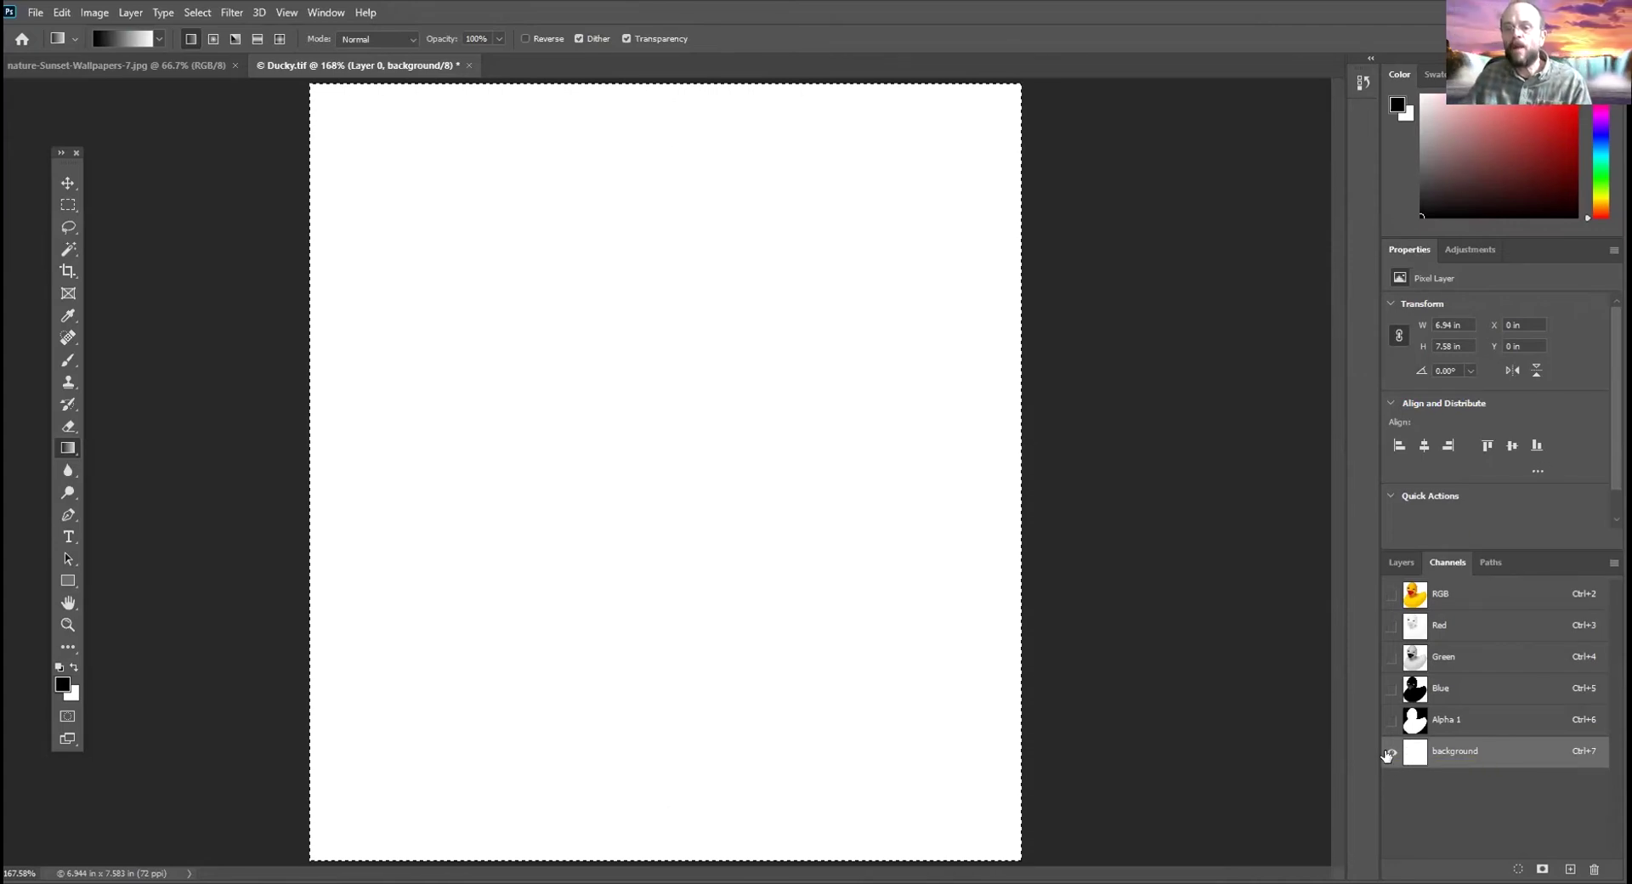
Compare the RGB composite with the Alpha 1 and background channels, and check the layer list
click(1453, 593)
click(1391, 561)
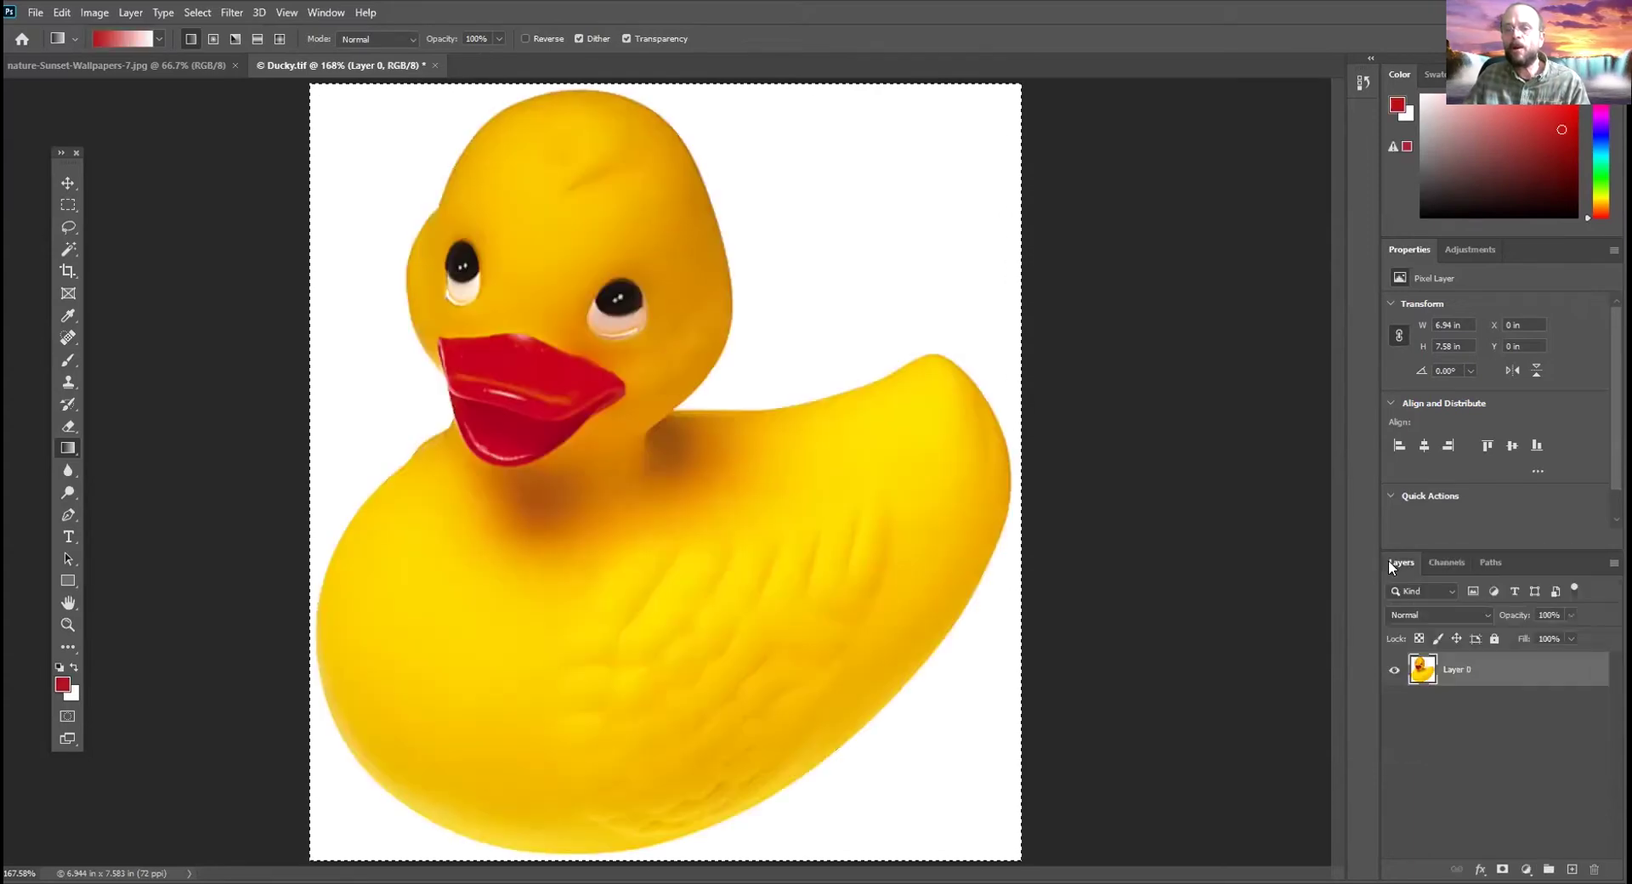
click(1444, 563)
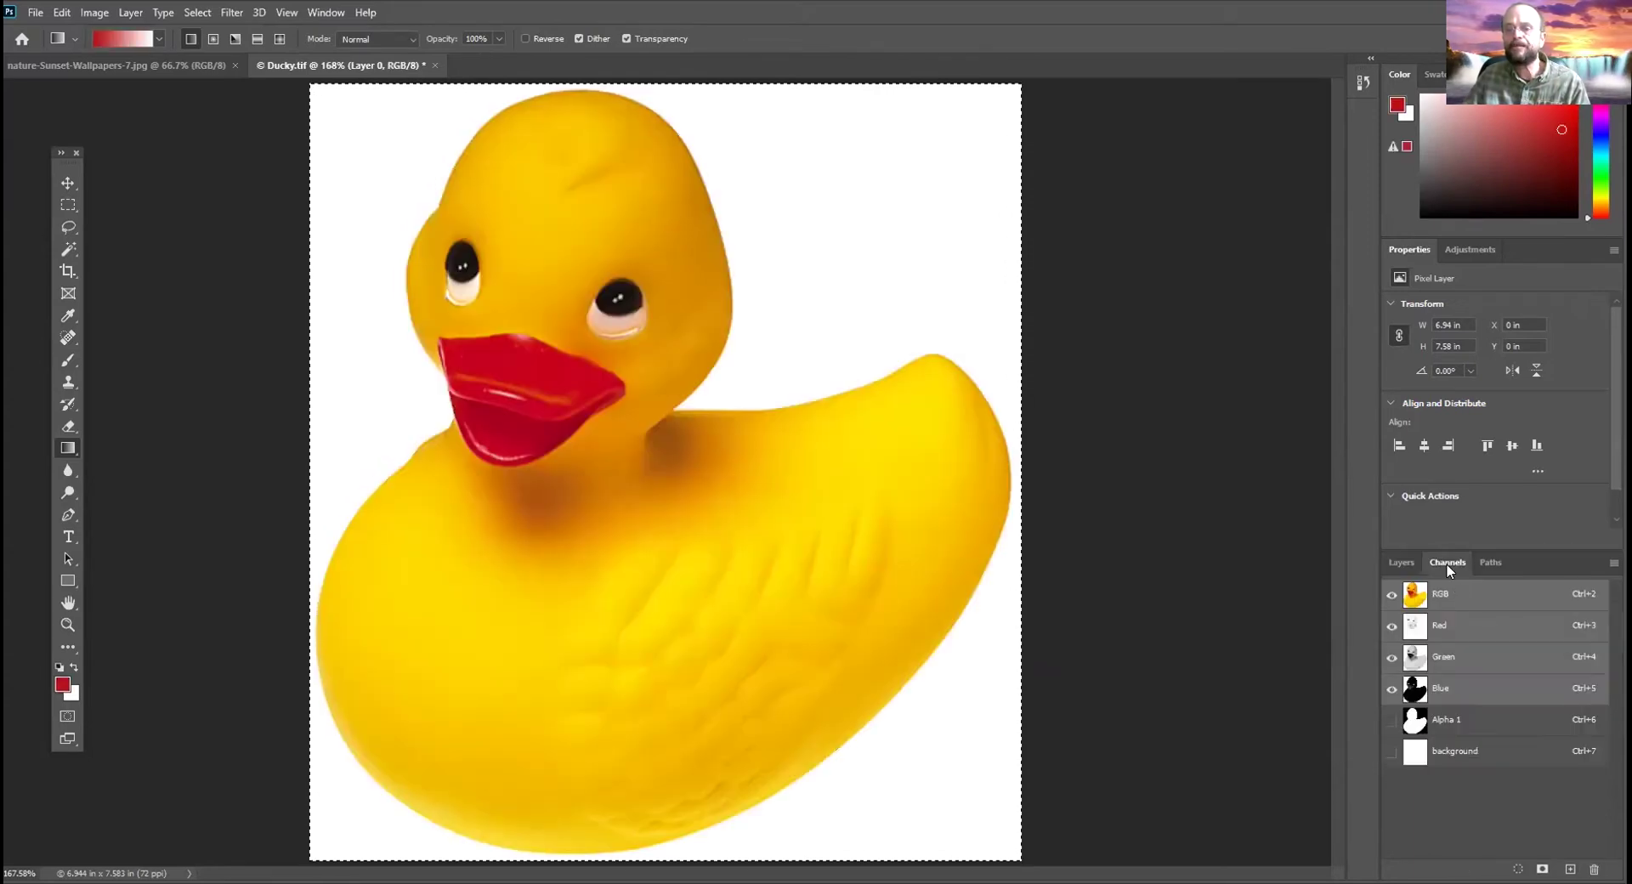
click(1453, 720)
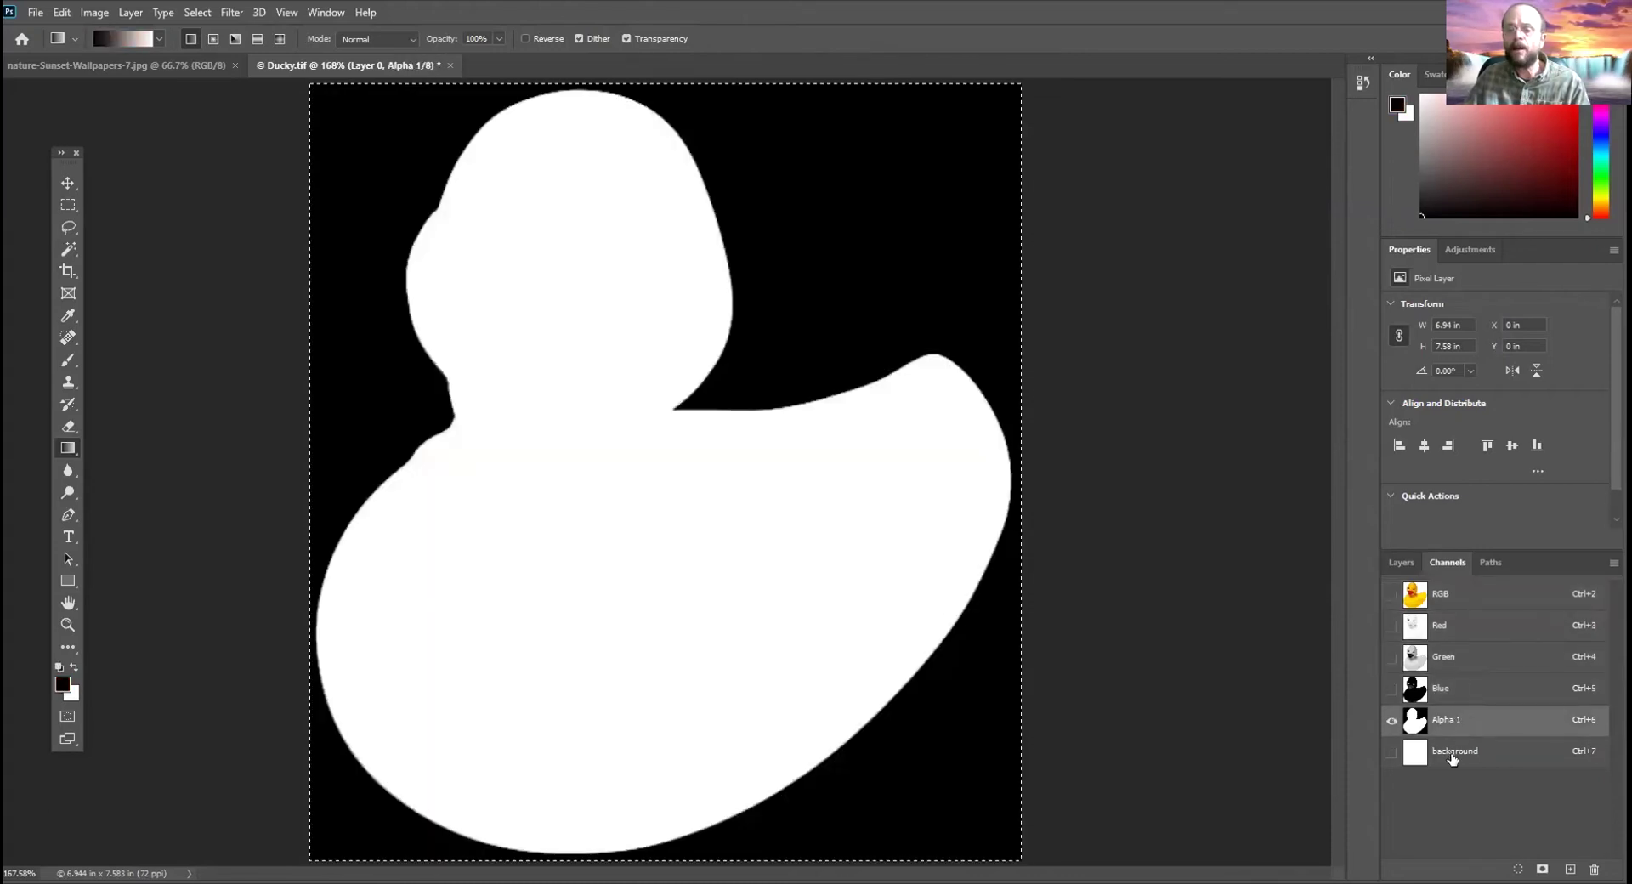
click(1458, 752)
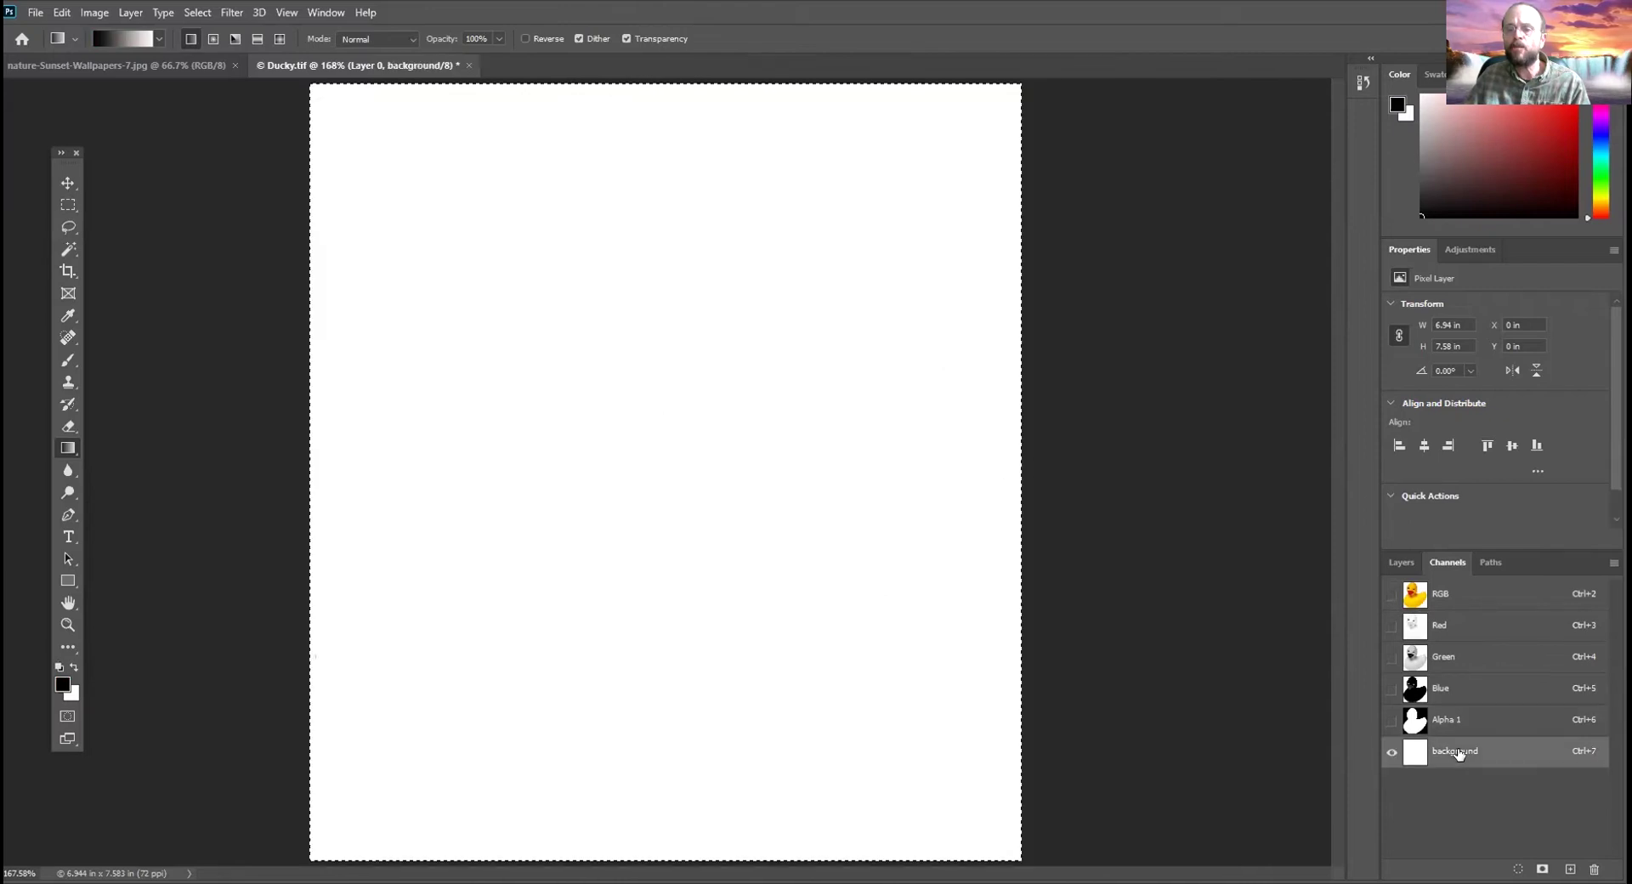
click(1456, 600)
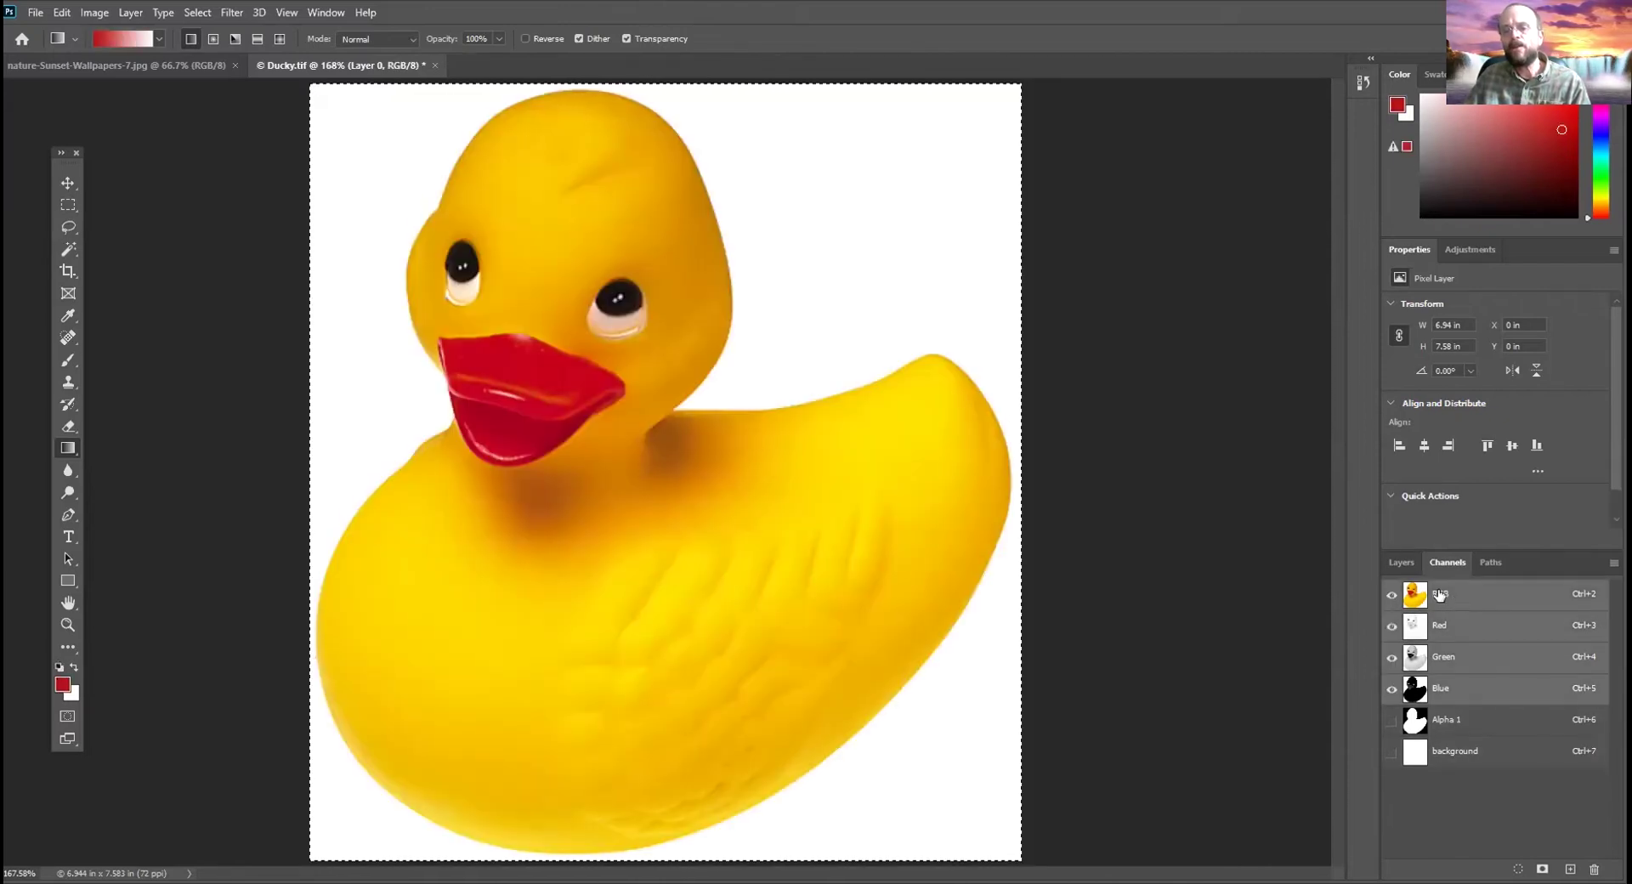
Load the Alpha 1 outline as a selection while viewing the background channel, and deselect it
click(1455, 751)
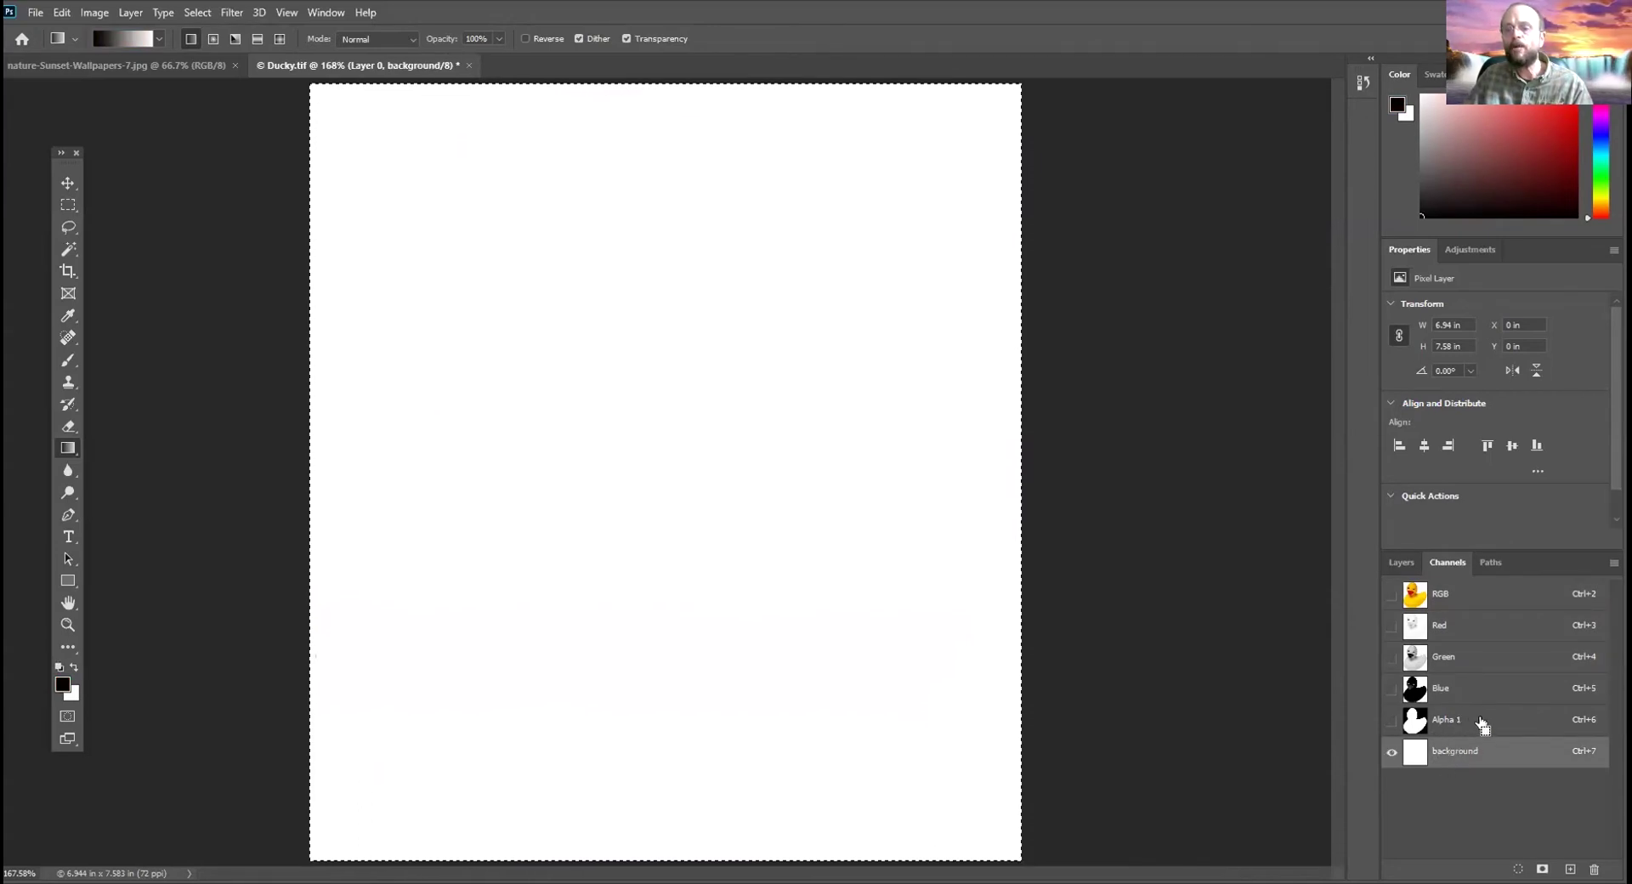
ctrl+click(1474, 722)
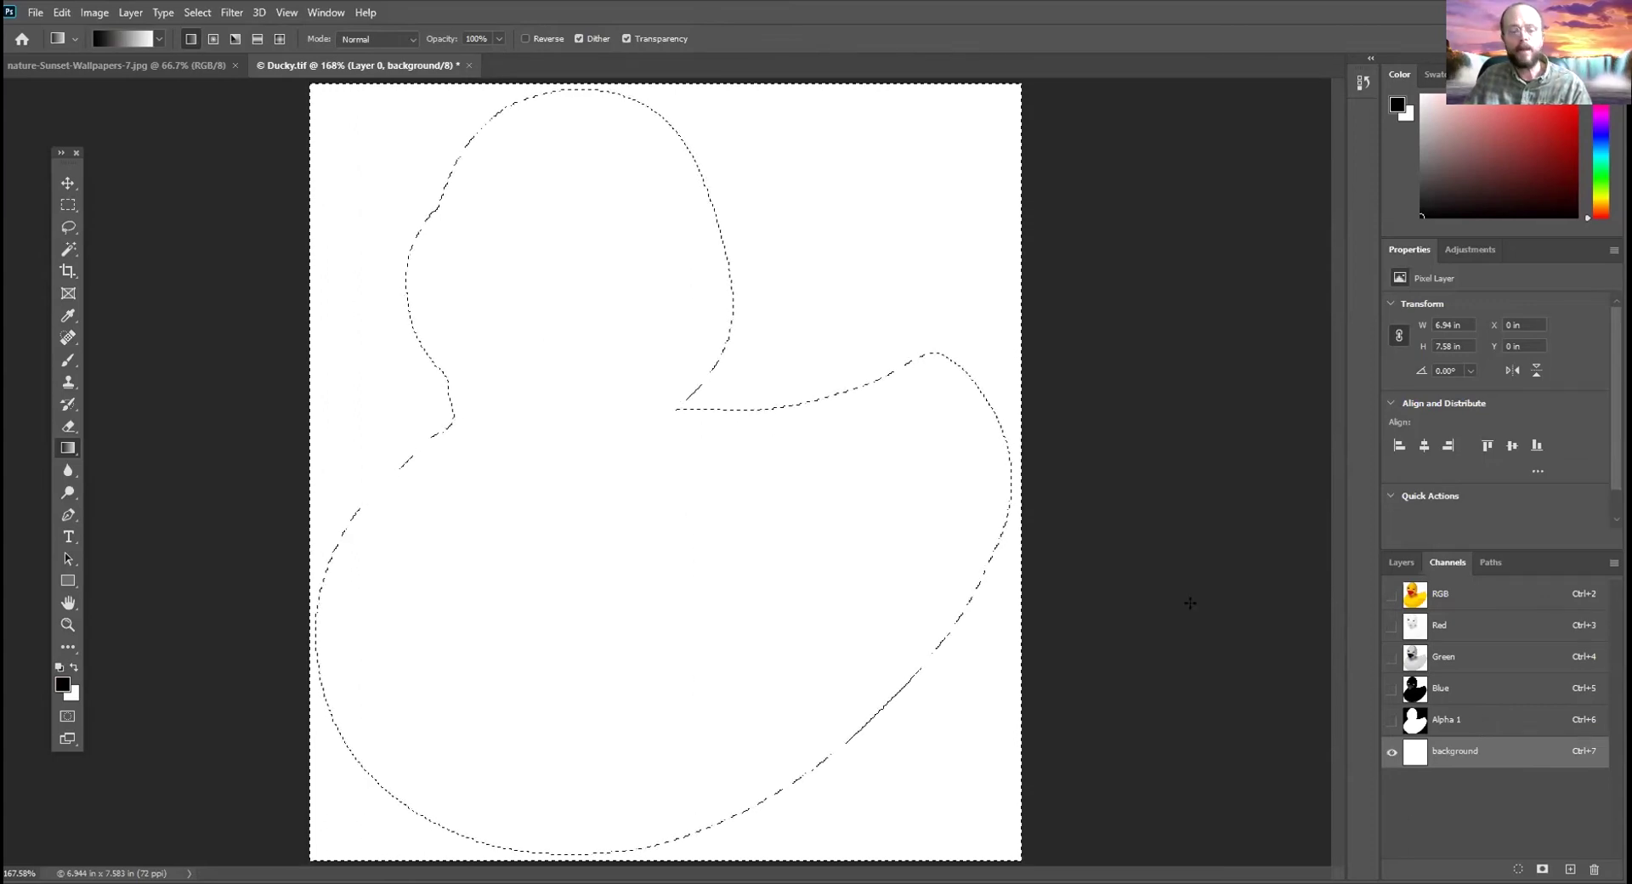
key(ctrl+d)
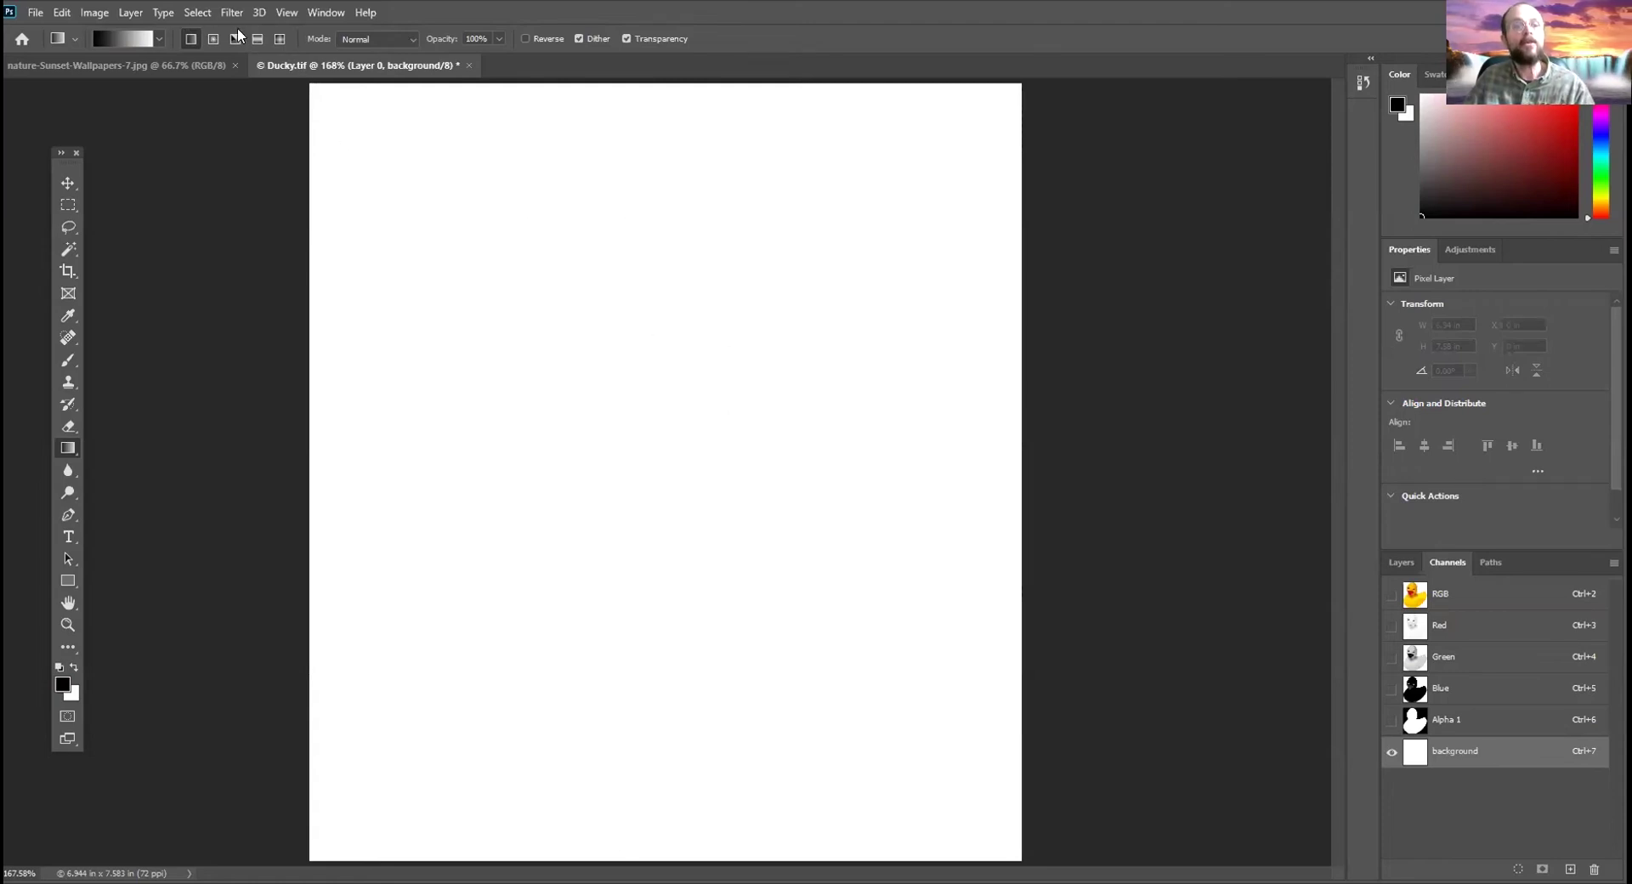
Try to load the background channel of Ducky.tif as a new selection
click(196, 13)
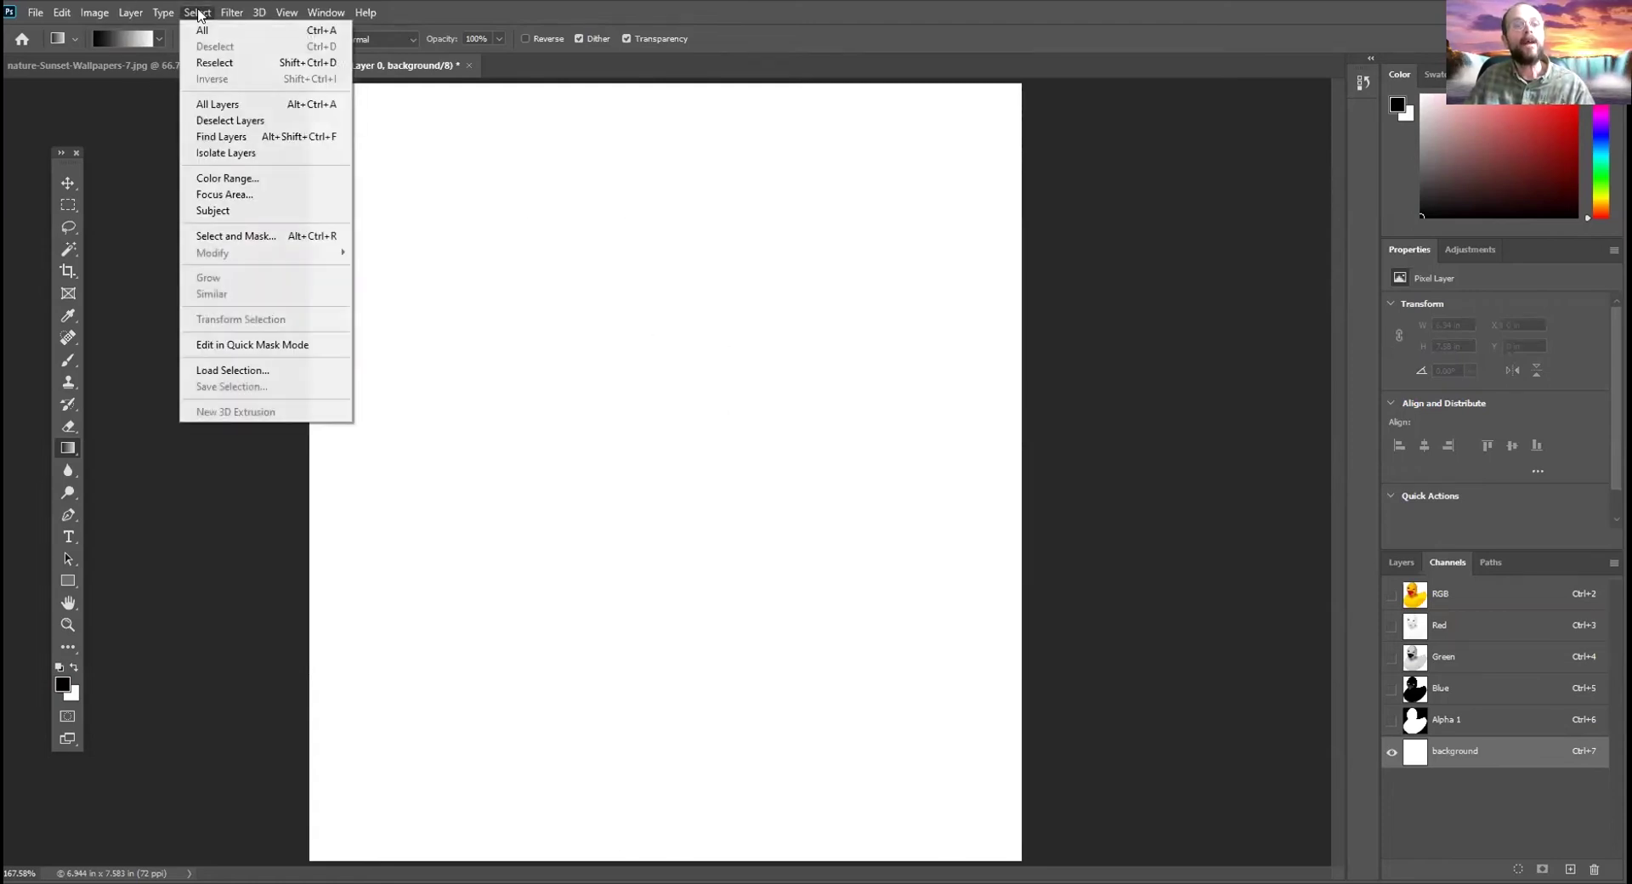
click(272, 371)
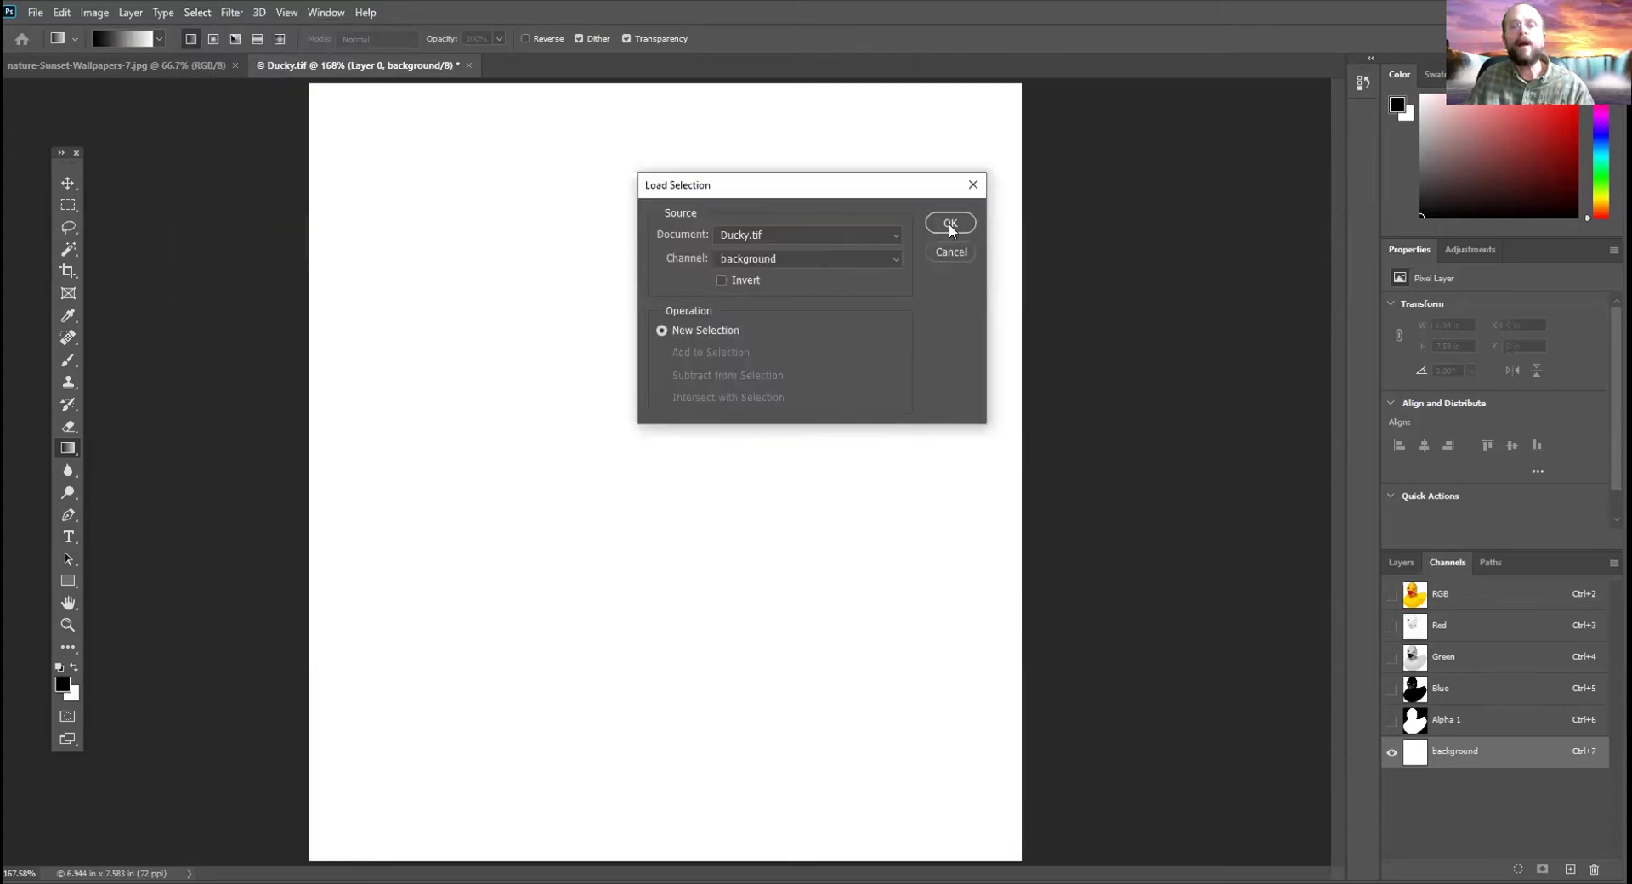
click(952, 224)
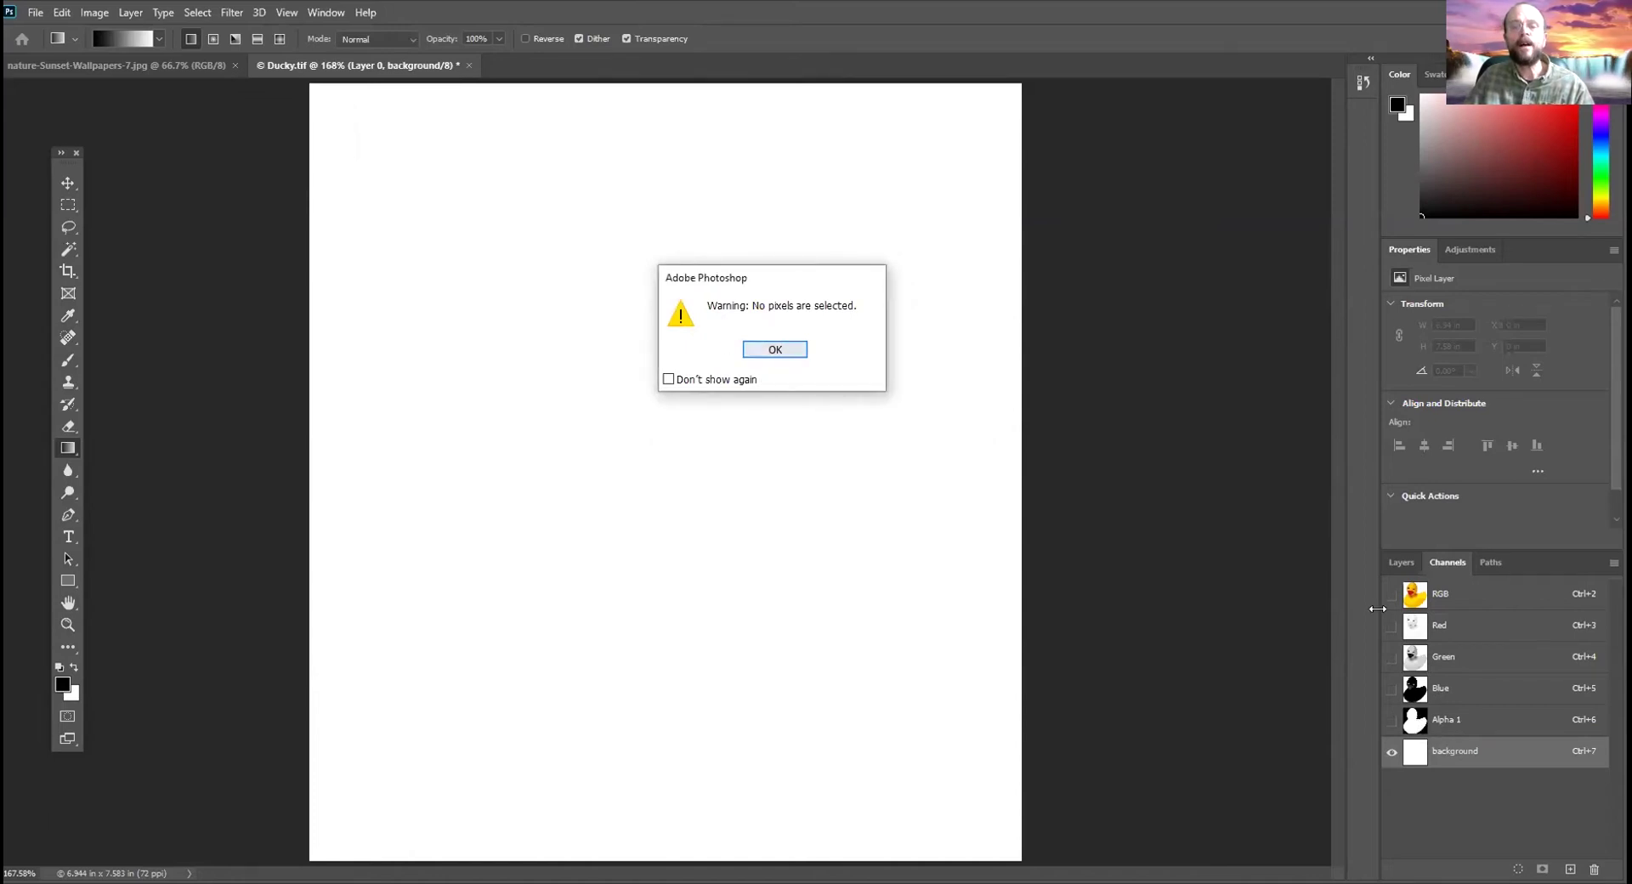
click(785, 347)
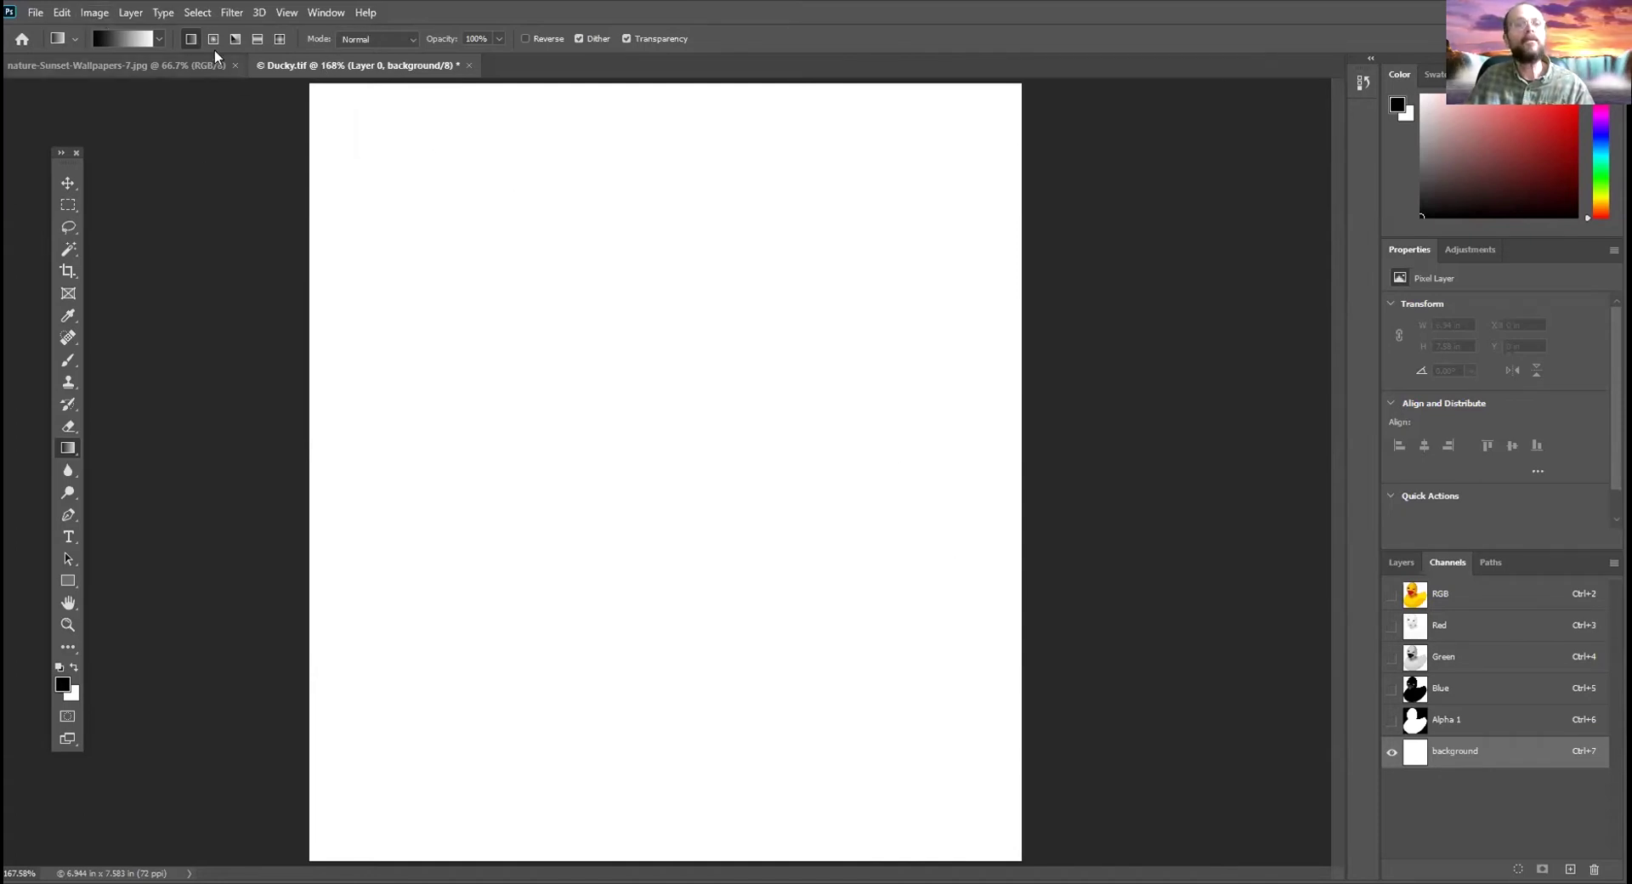
Load the Alpha 1 channel of Ducky.tif as a new selection on the background channel
key(alt+s)
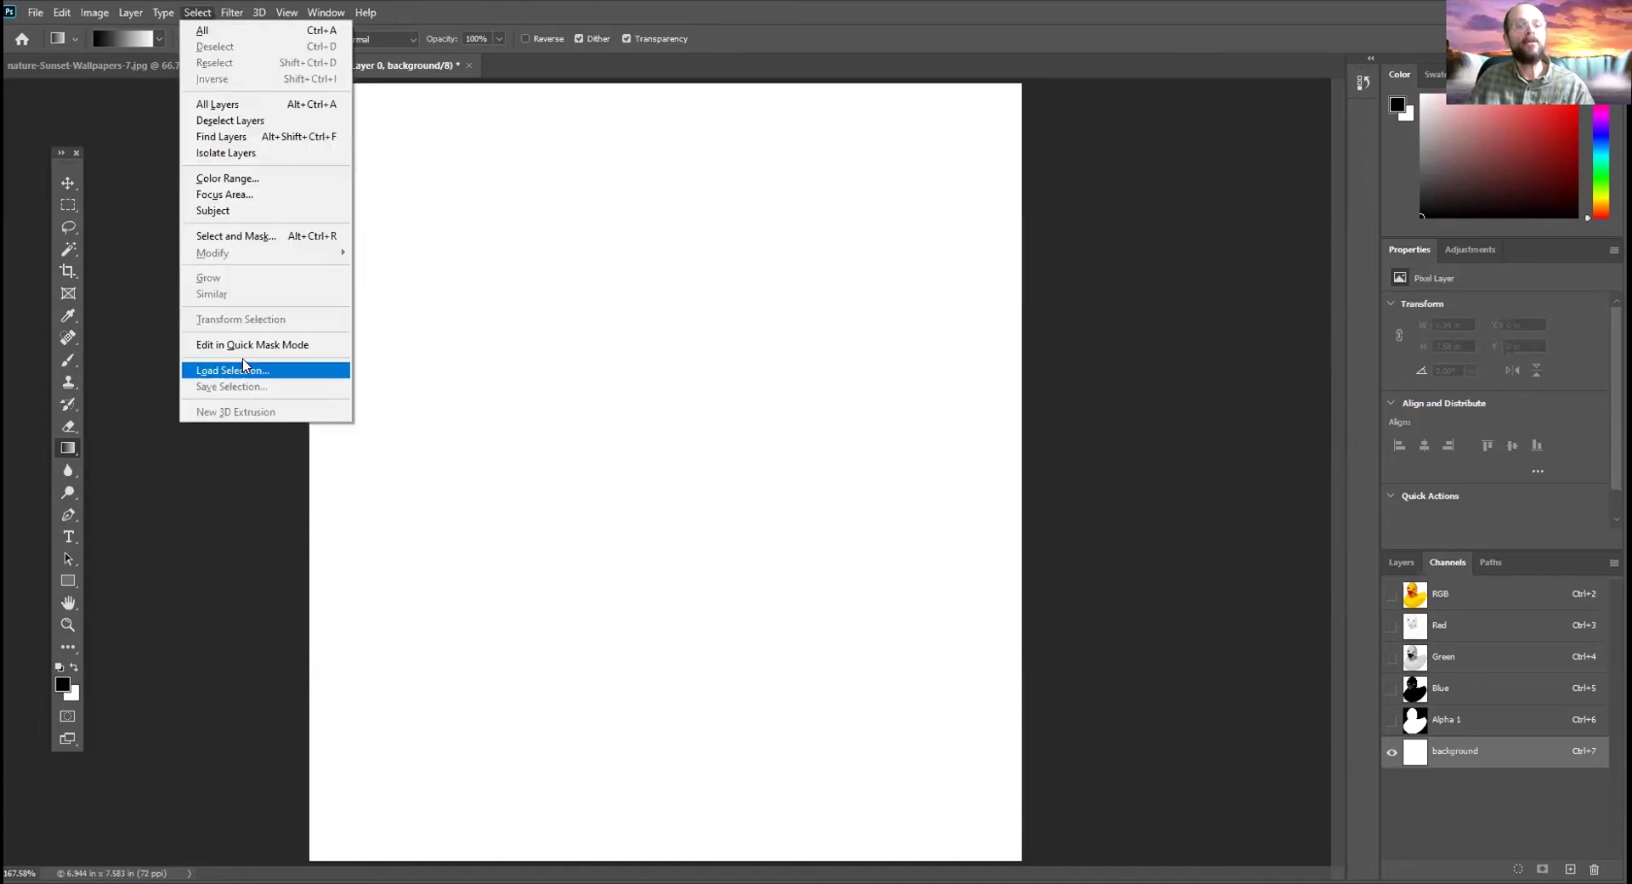
click(252, 365)
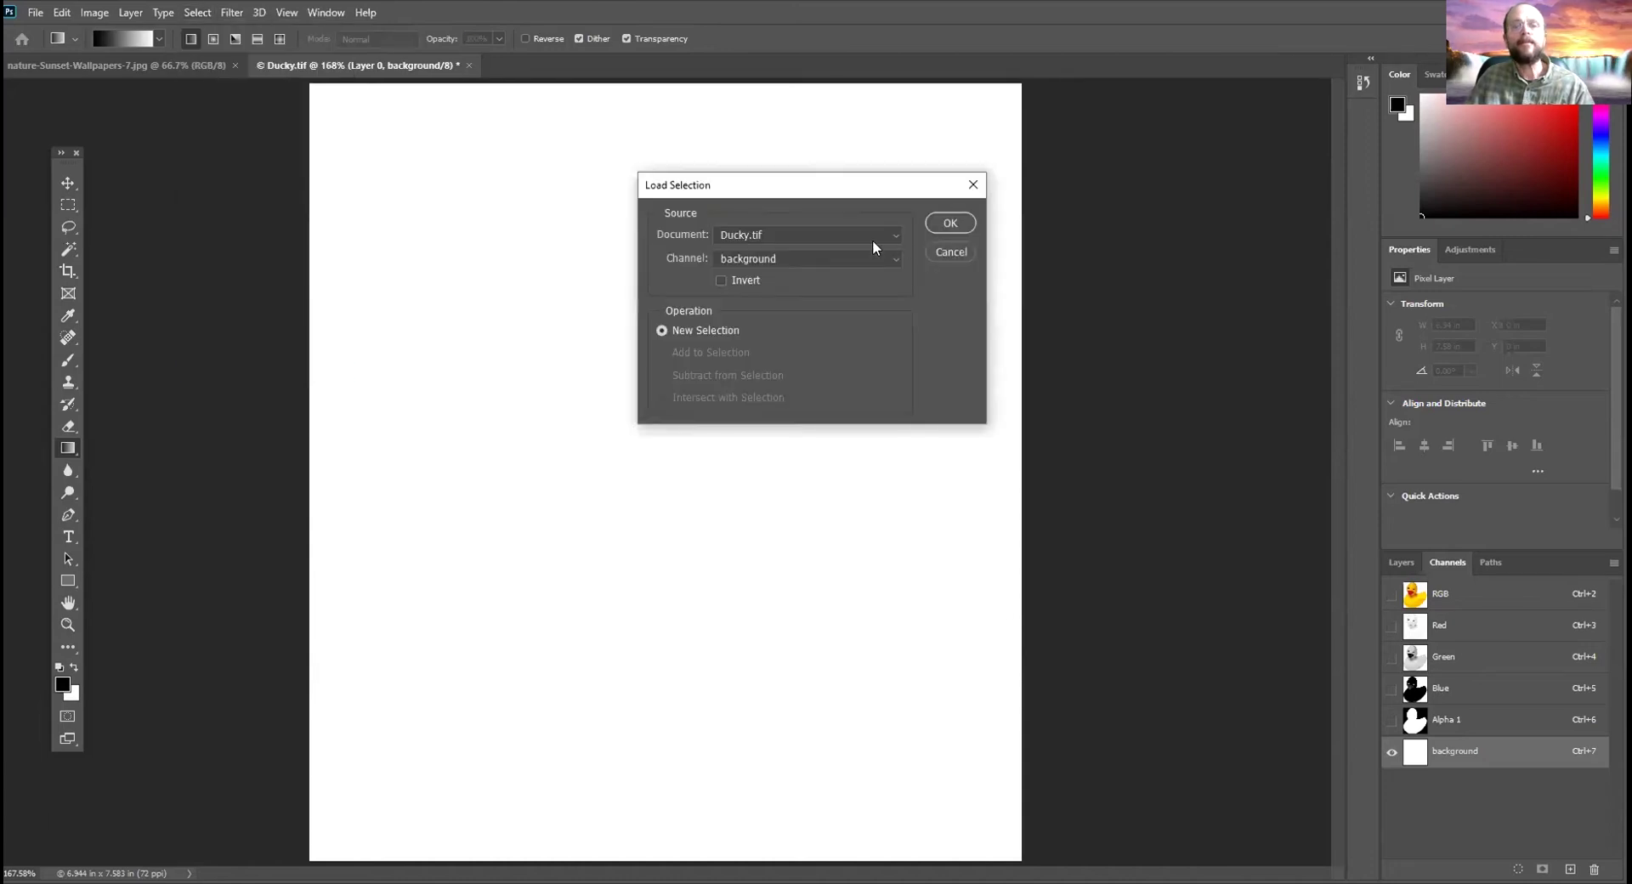
click(826, 253)
click(807, 307)
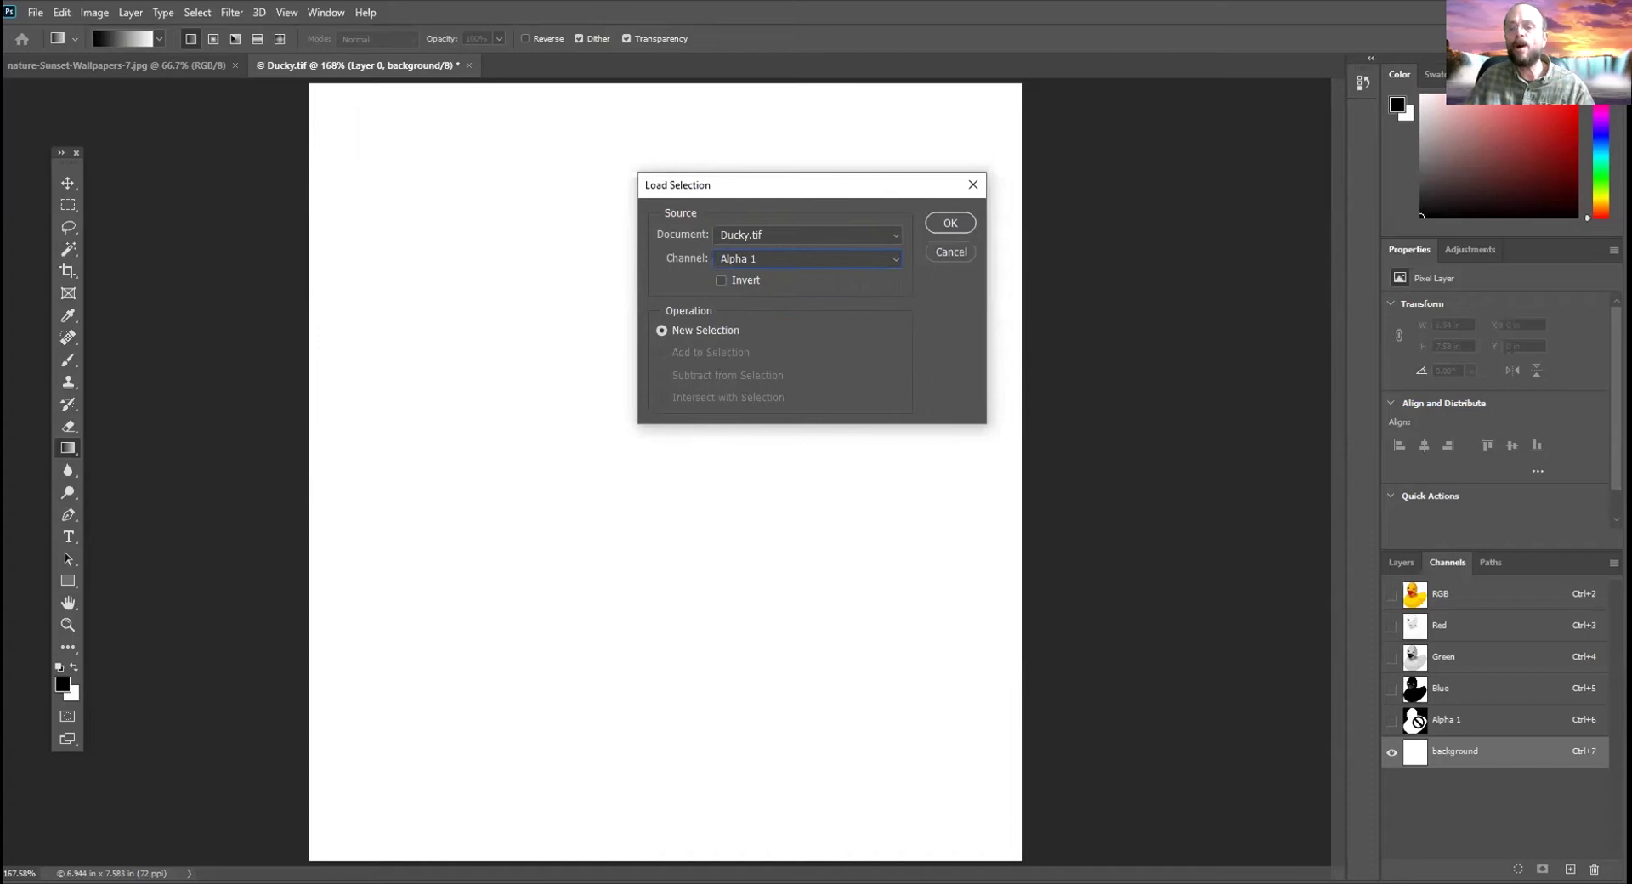
click(949, 224)
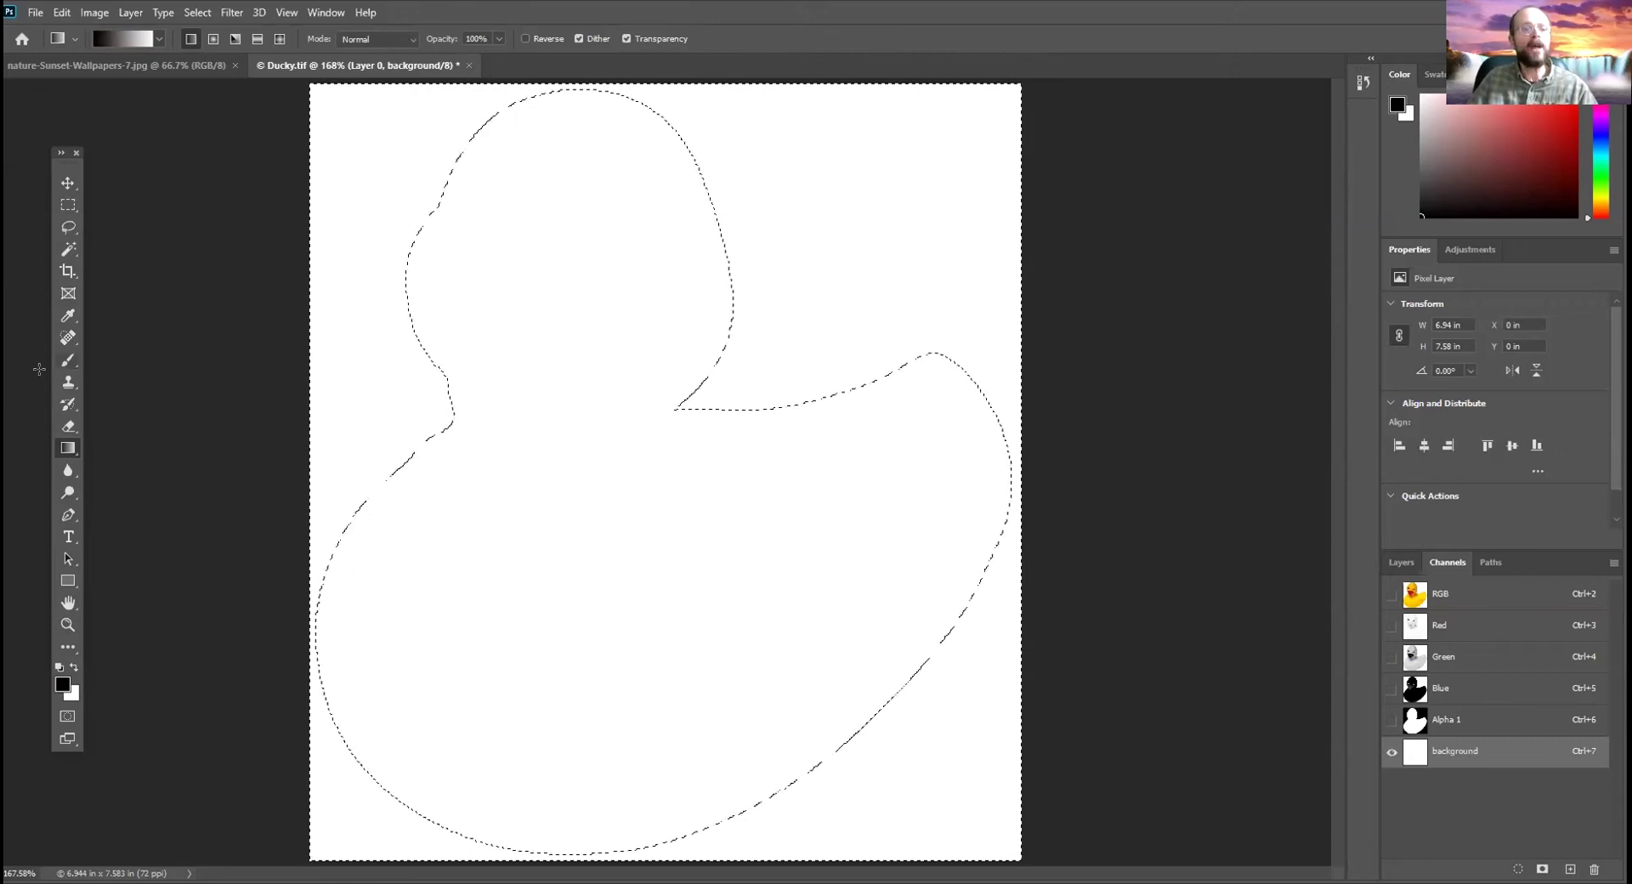
Paint black around the duck outline in the background channel with a brush at 100% hardness, and clear the painted strokes
click(69, 359)
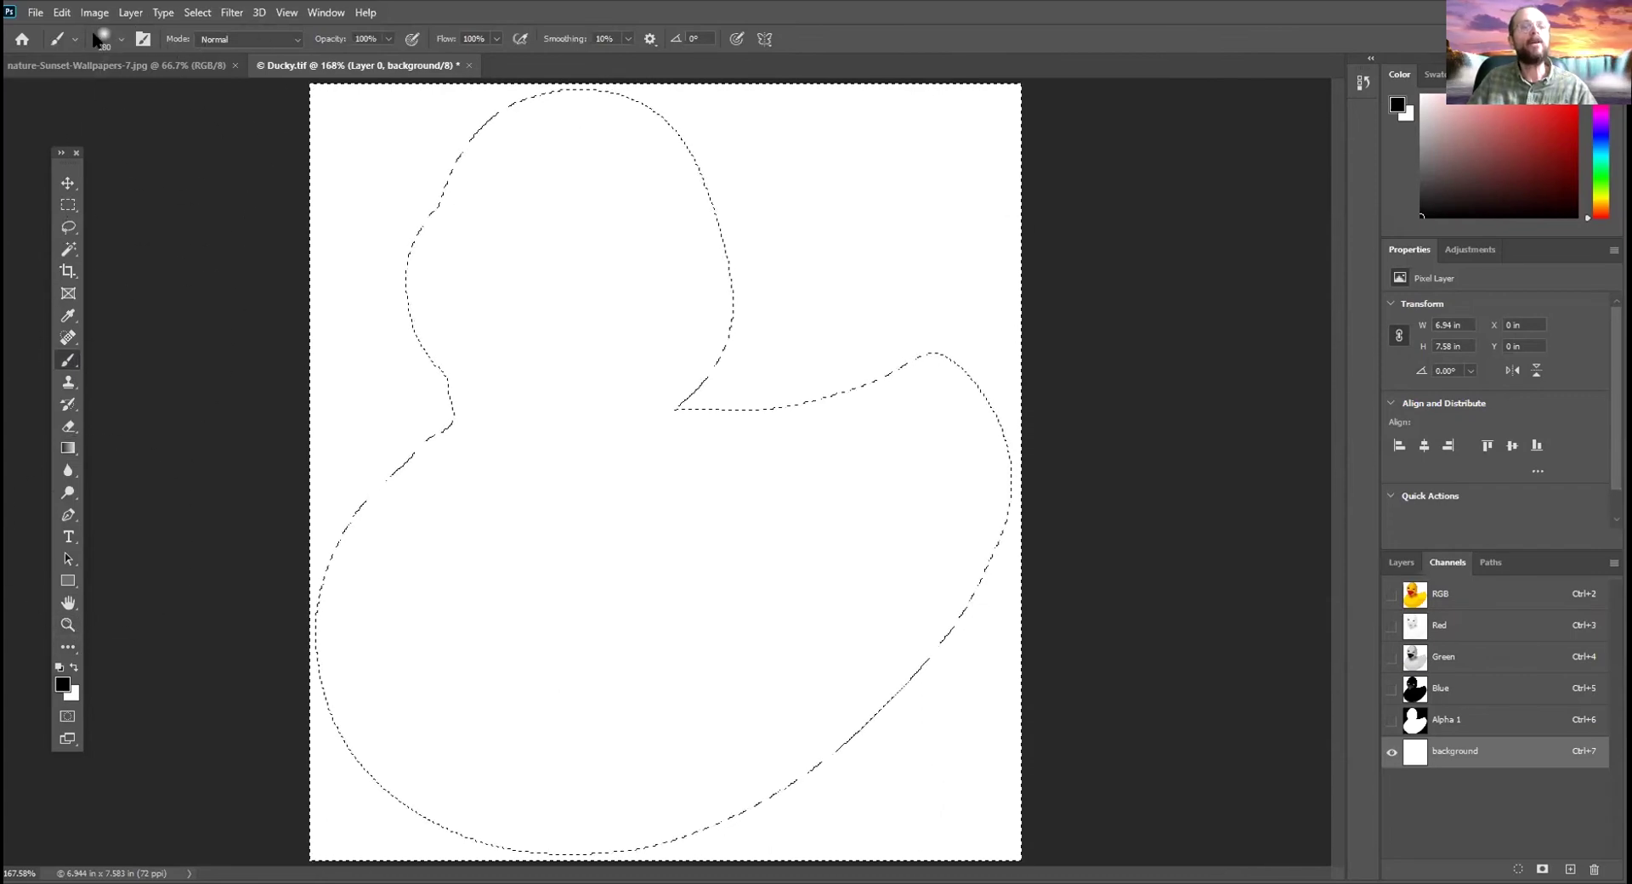
click(119, 37)
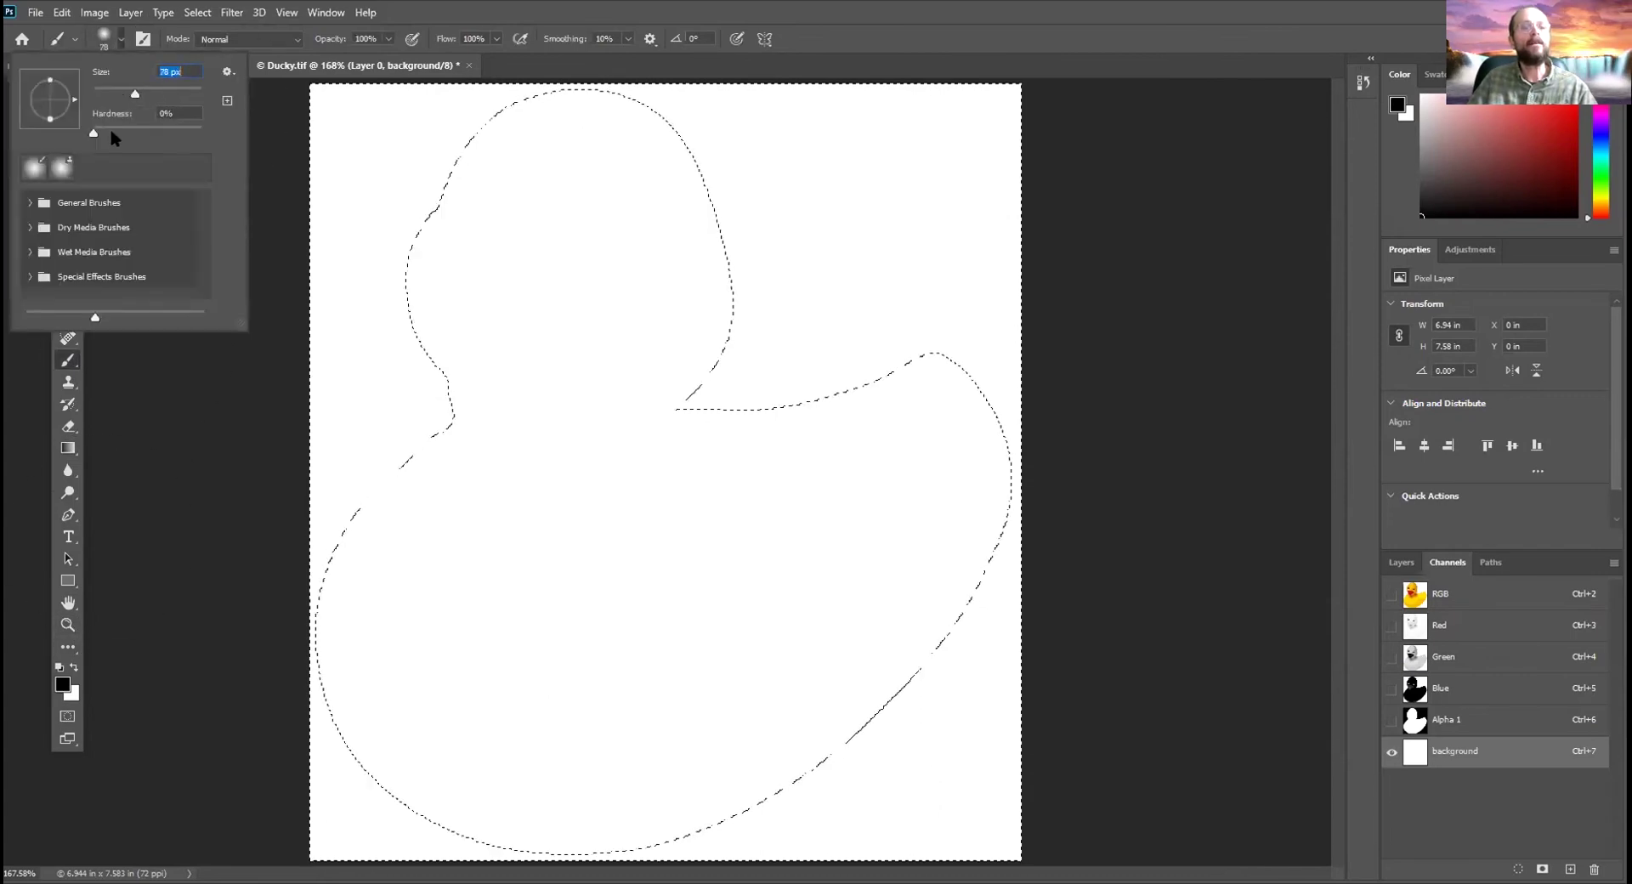
drag(95, 133, 230, 135)
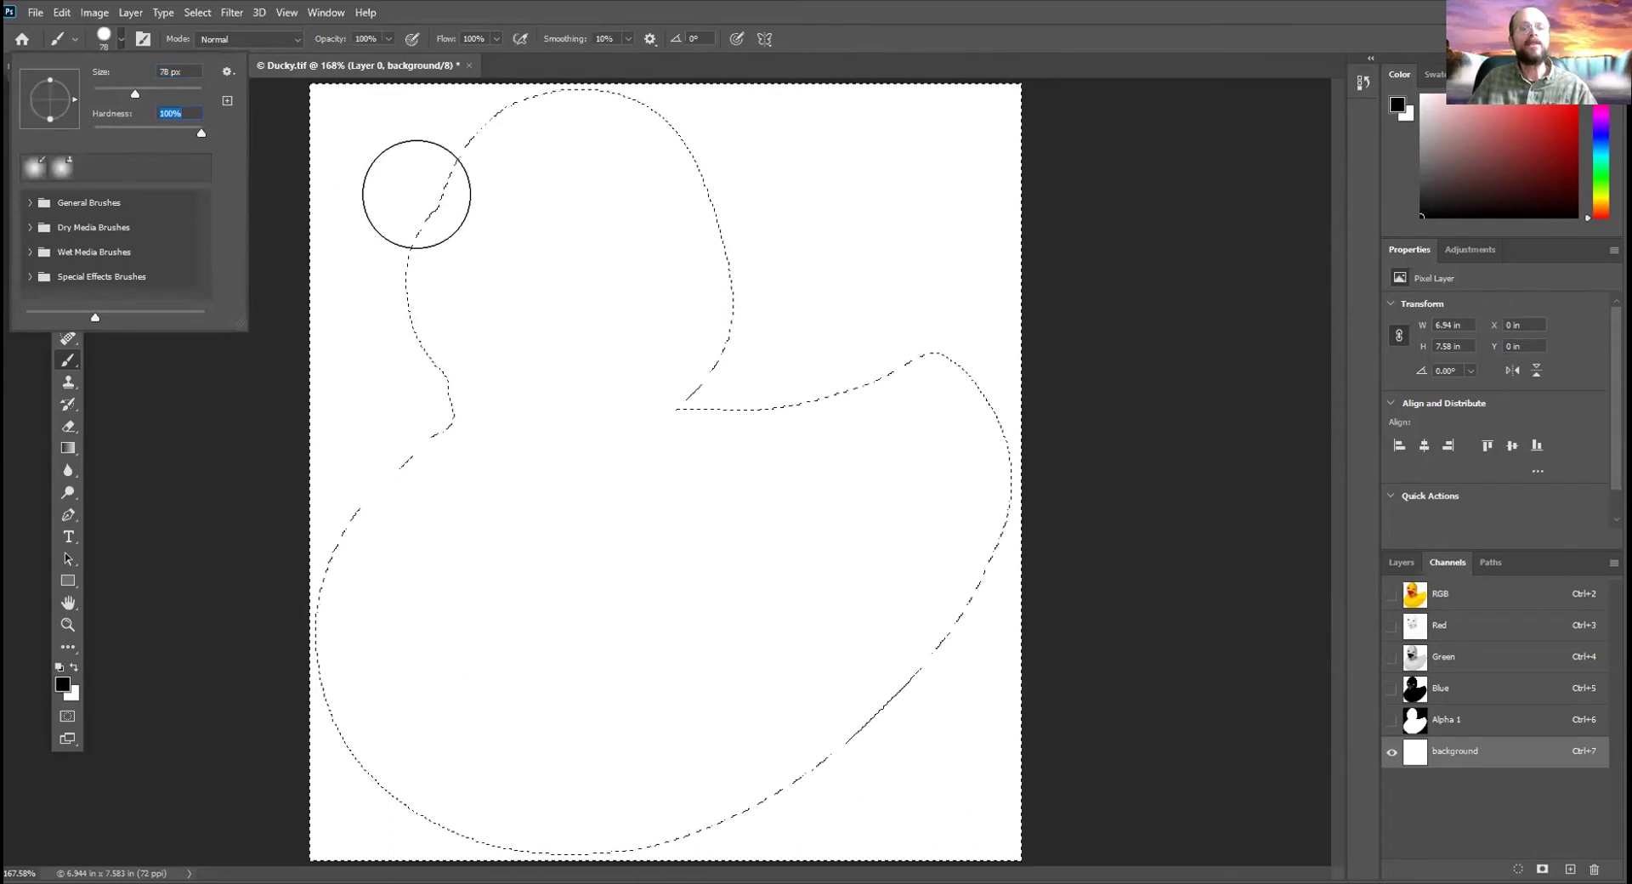
drag(416, 194, 383, 272)
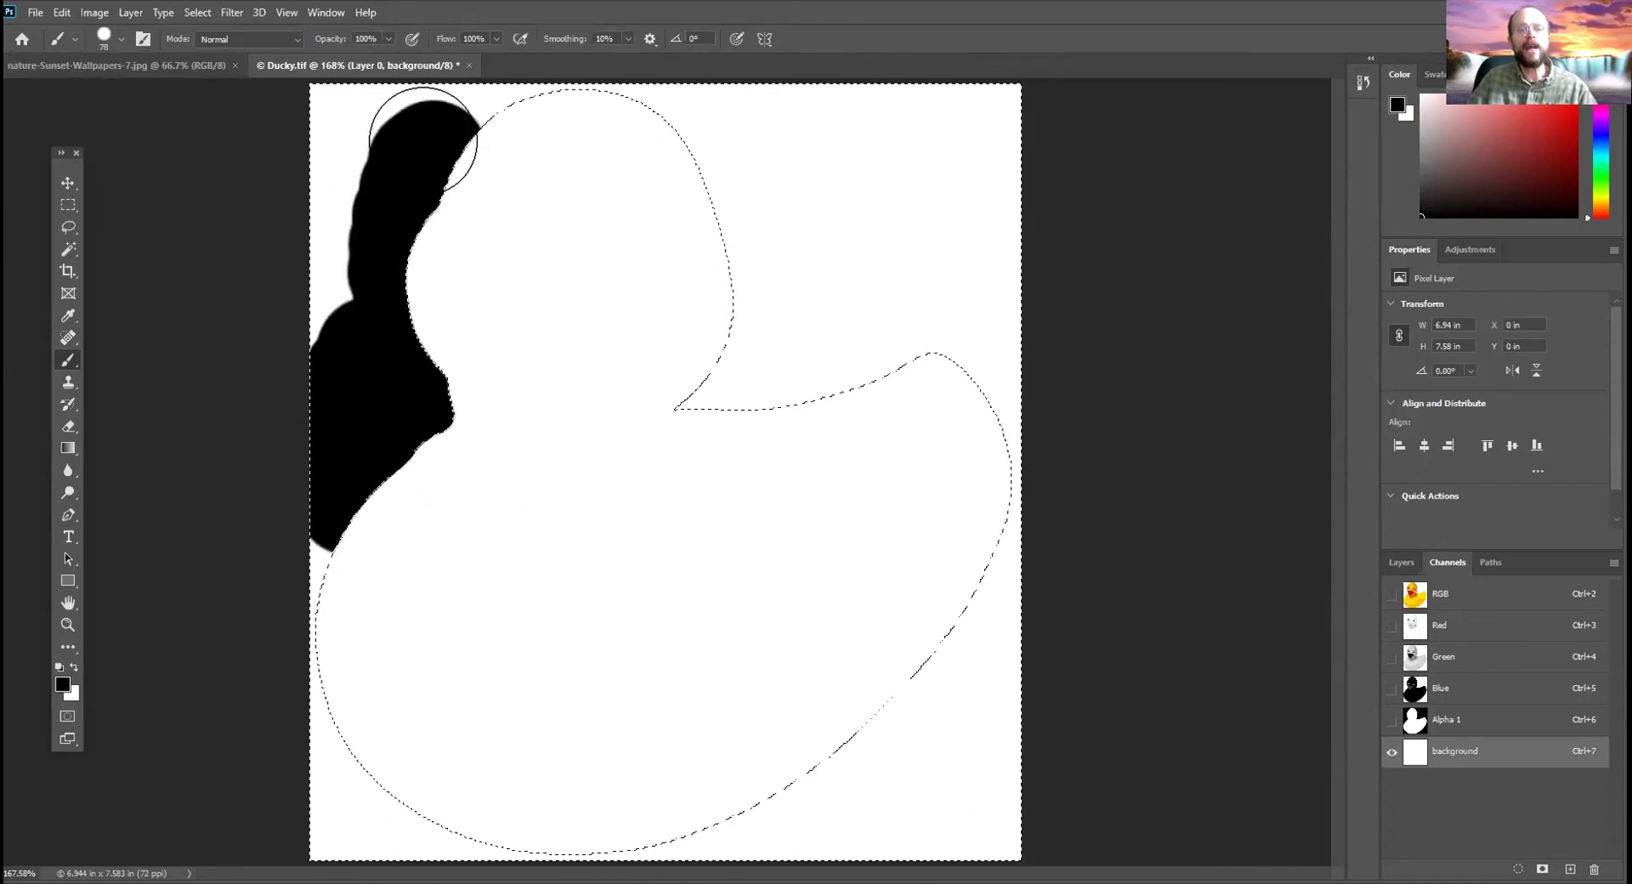
drag(422, 141, 779, 298)
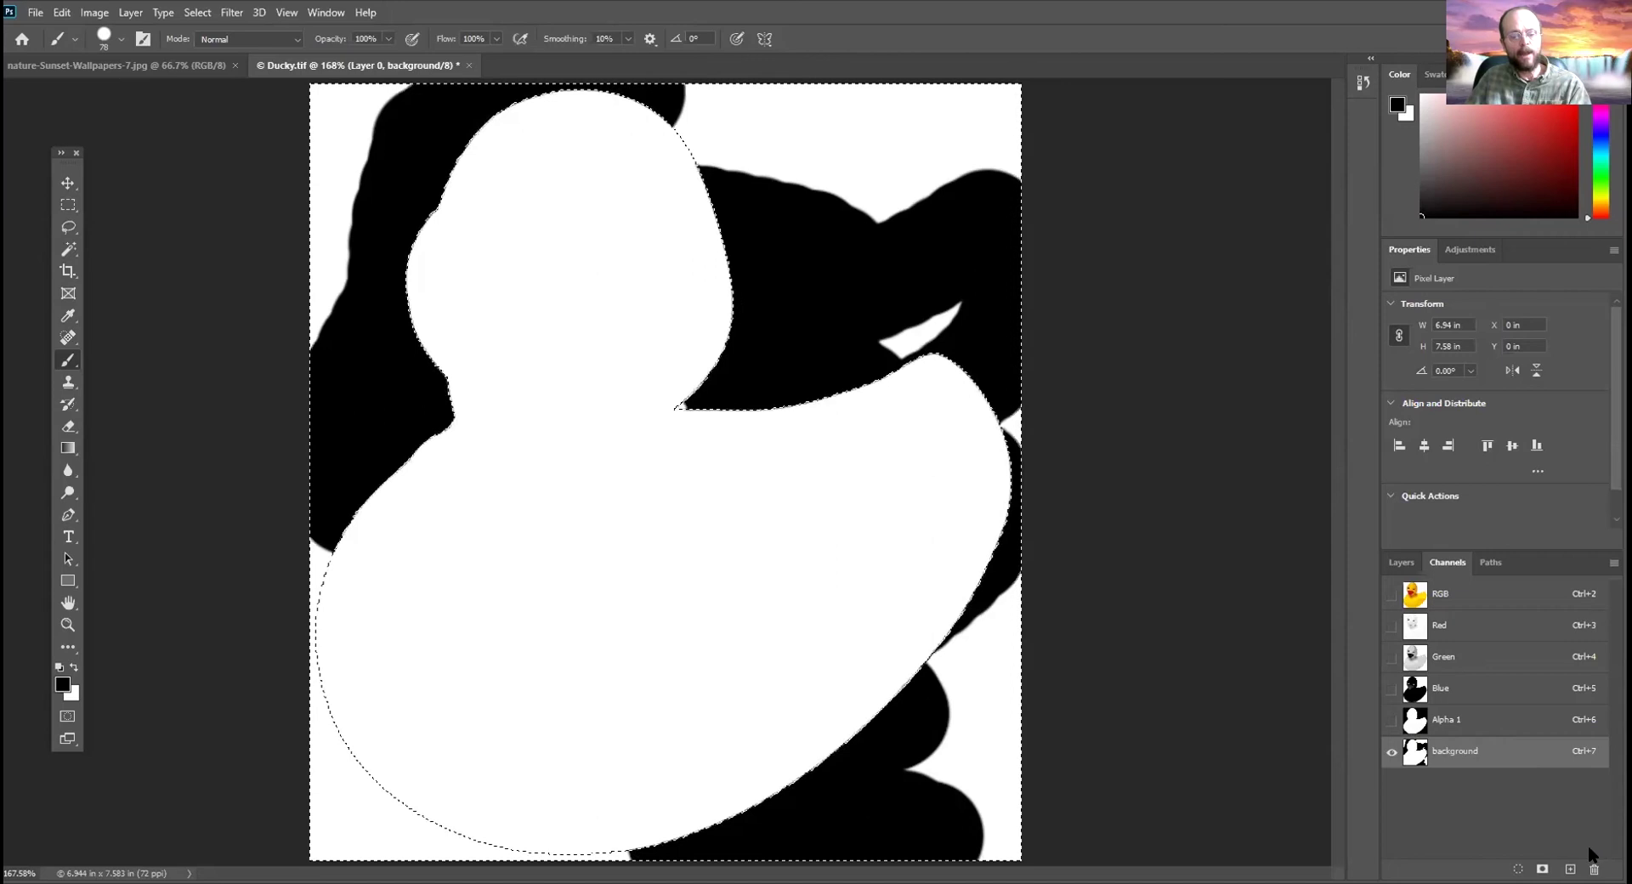
key(Delete)
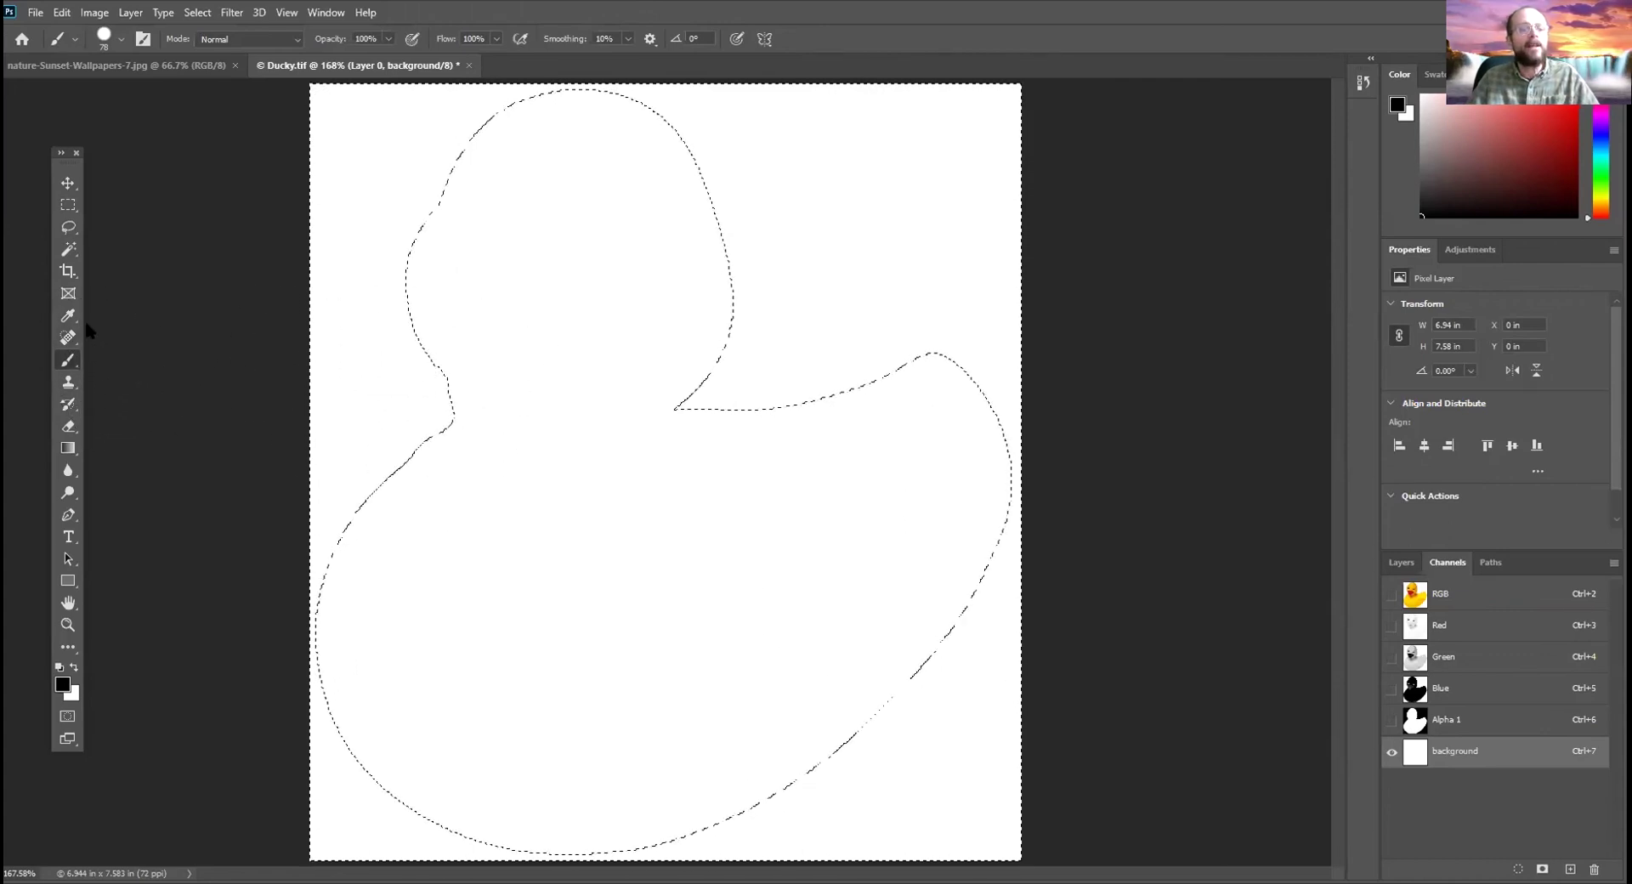
Draw a downward black-to-white linear gradient in the selected area around the duck in the background channel, and return to the RGB composite
click(70, 450)
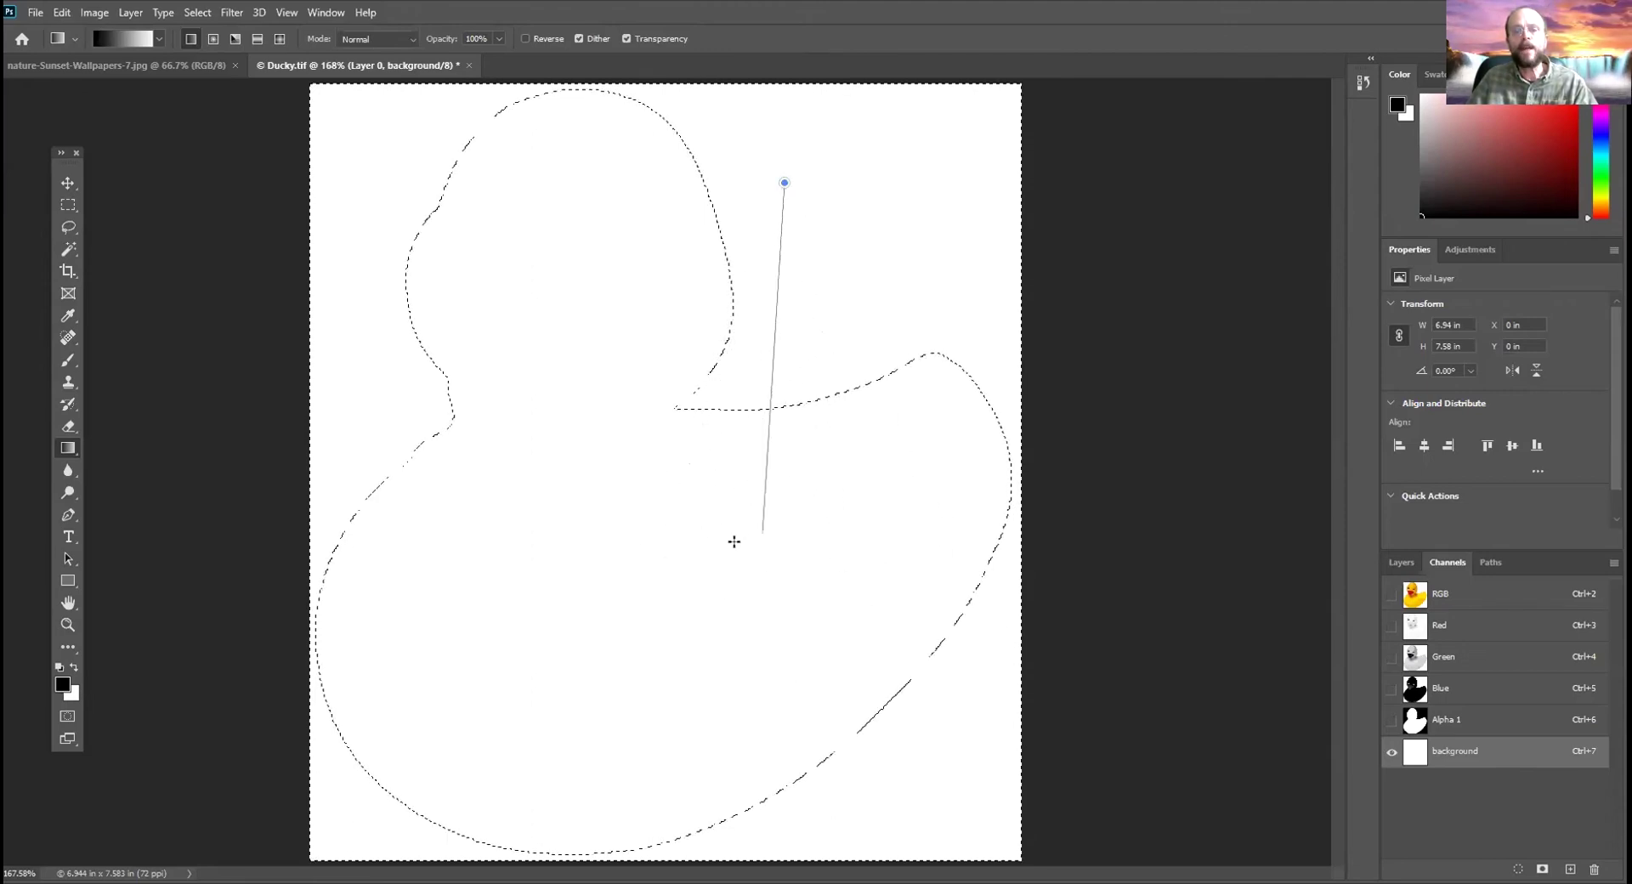
drag(766, 858, 768, 858)
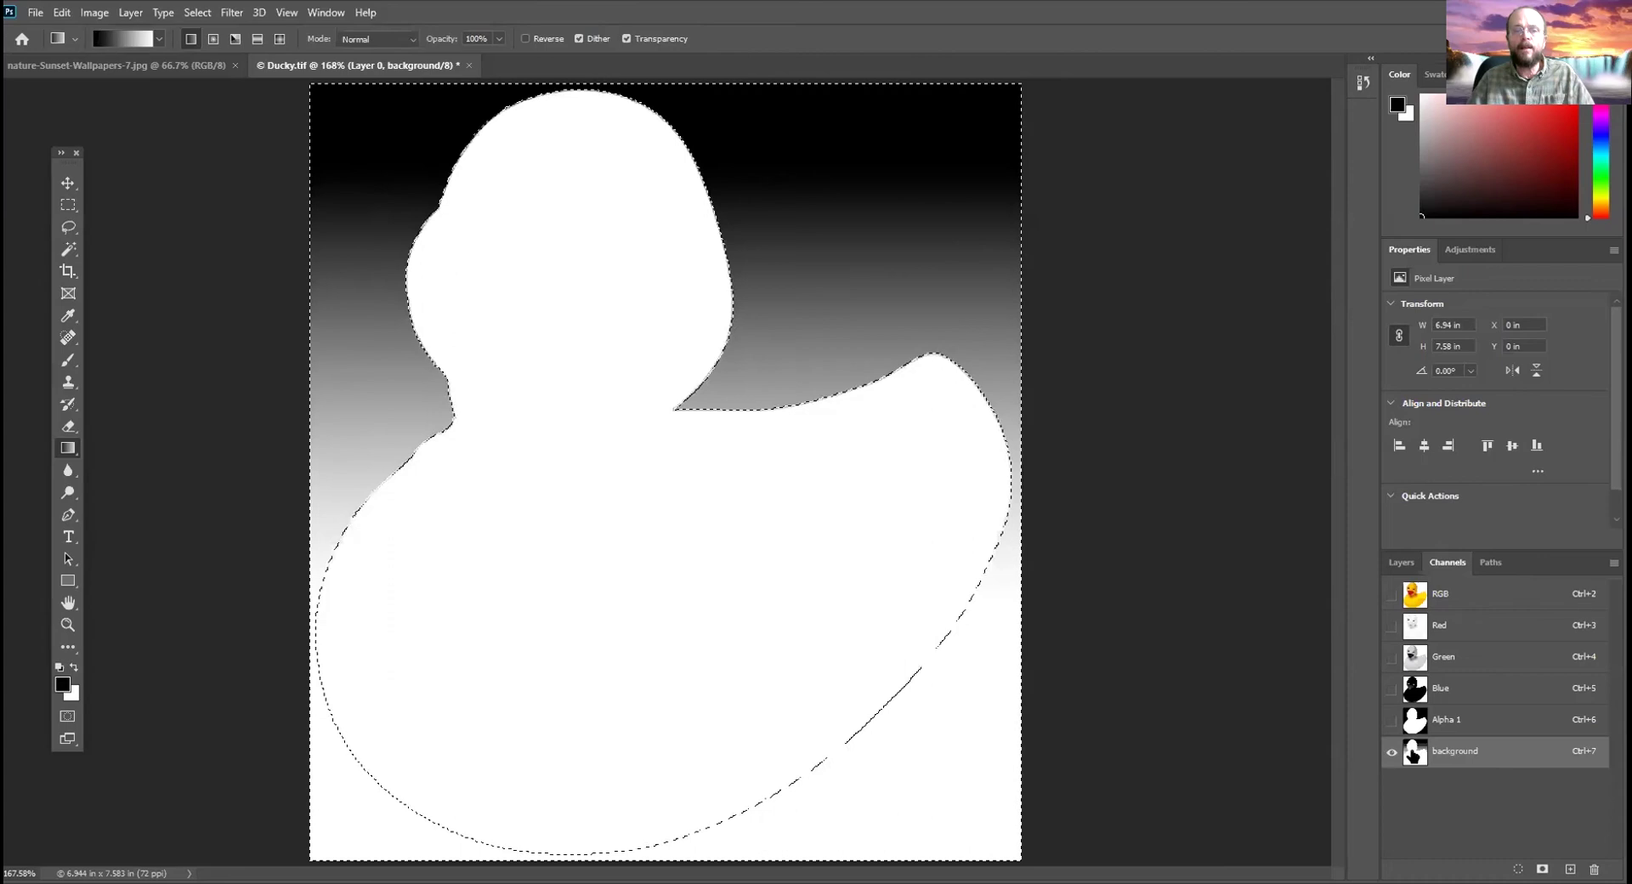
click(1468, 590)
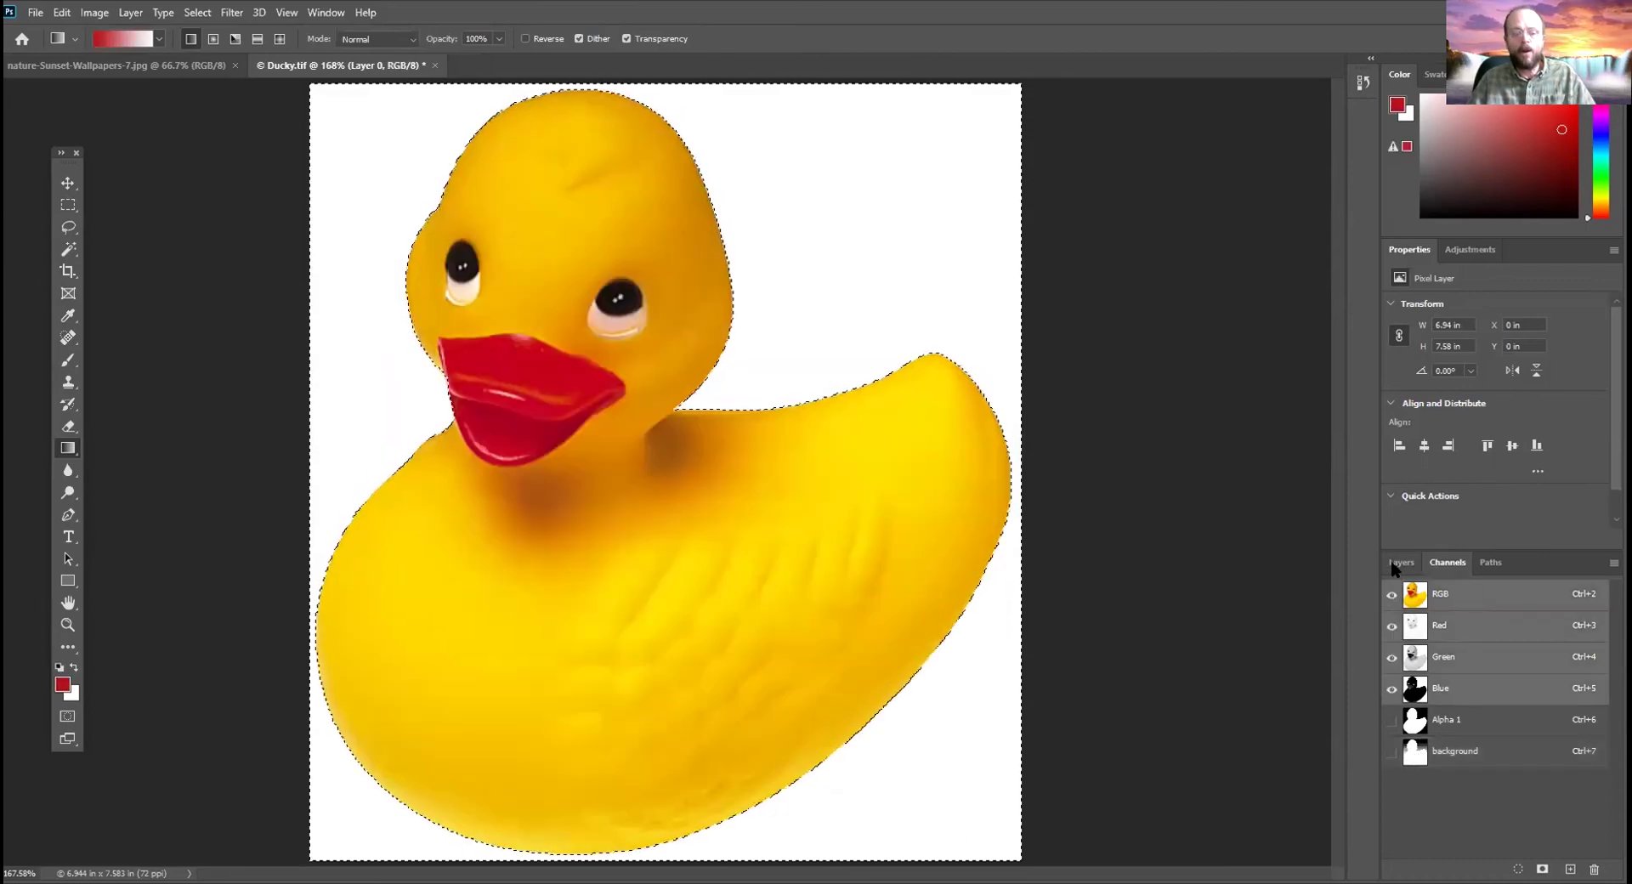
click(1394, 565)
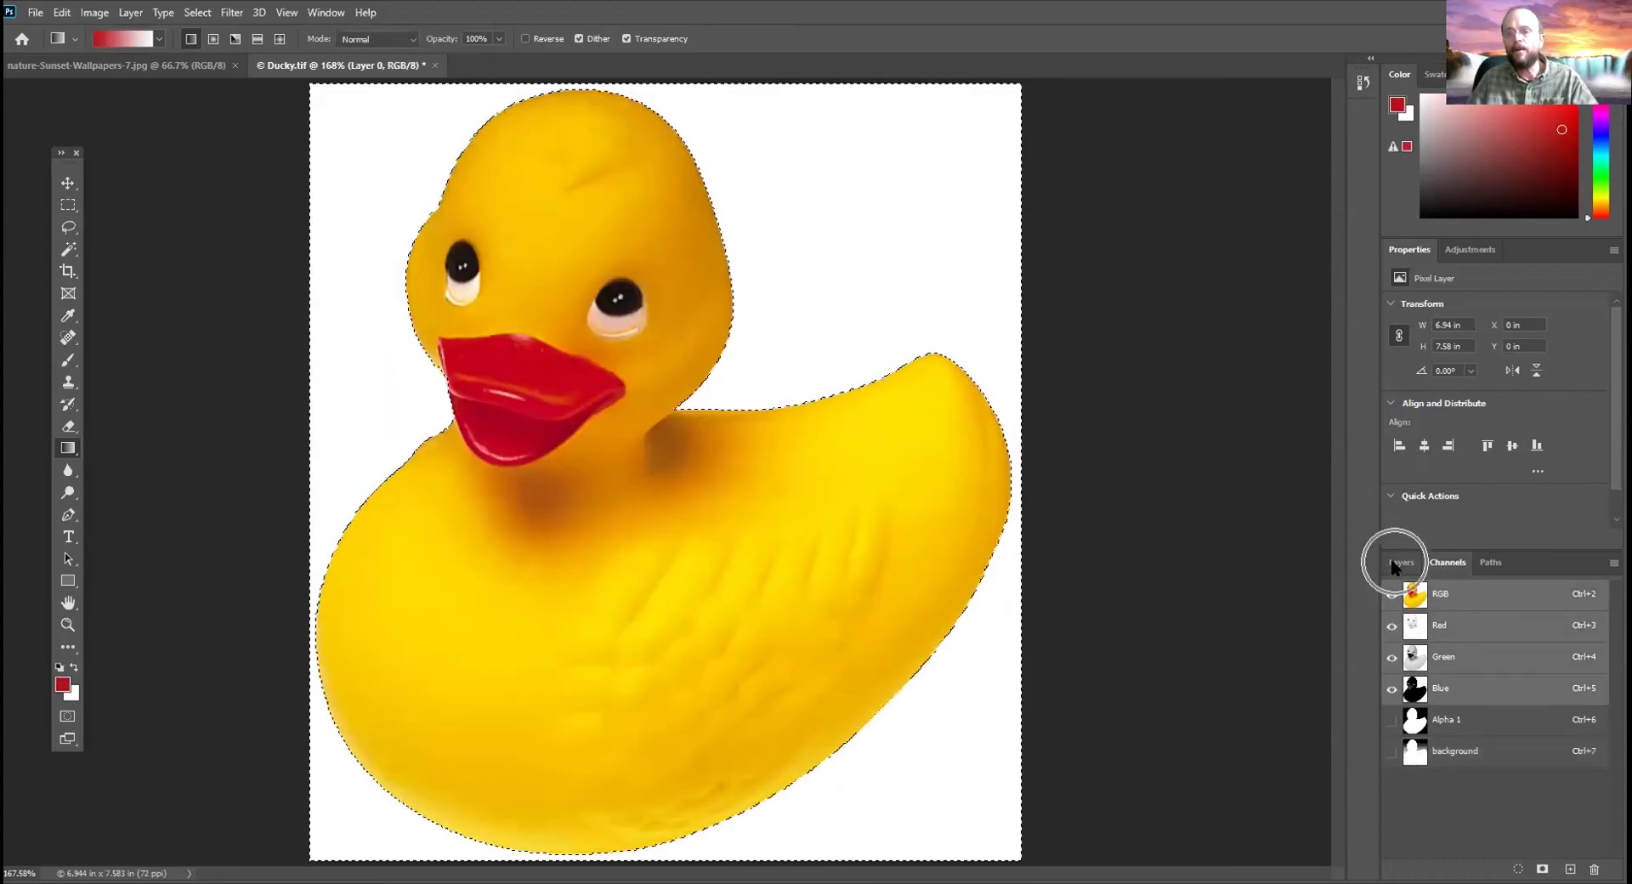
click(1452, 565)
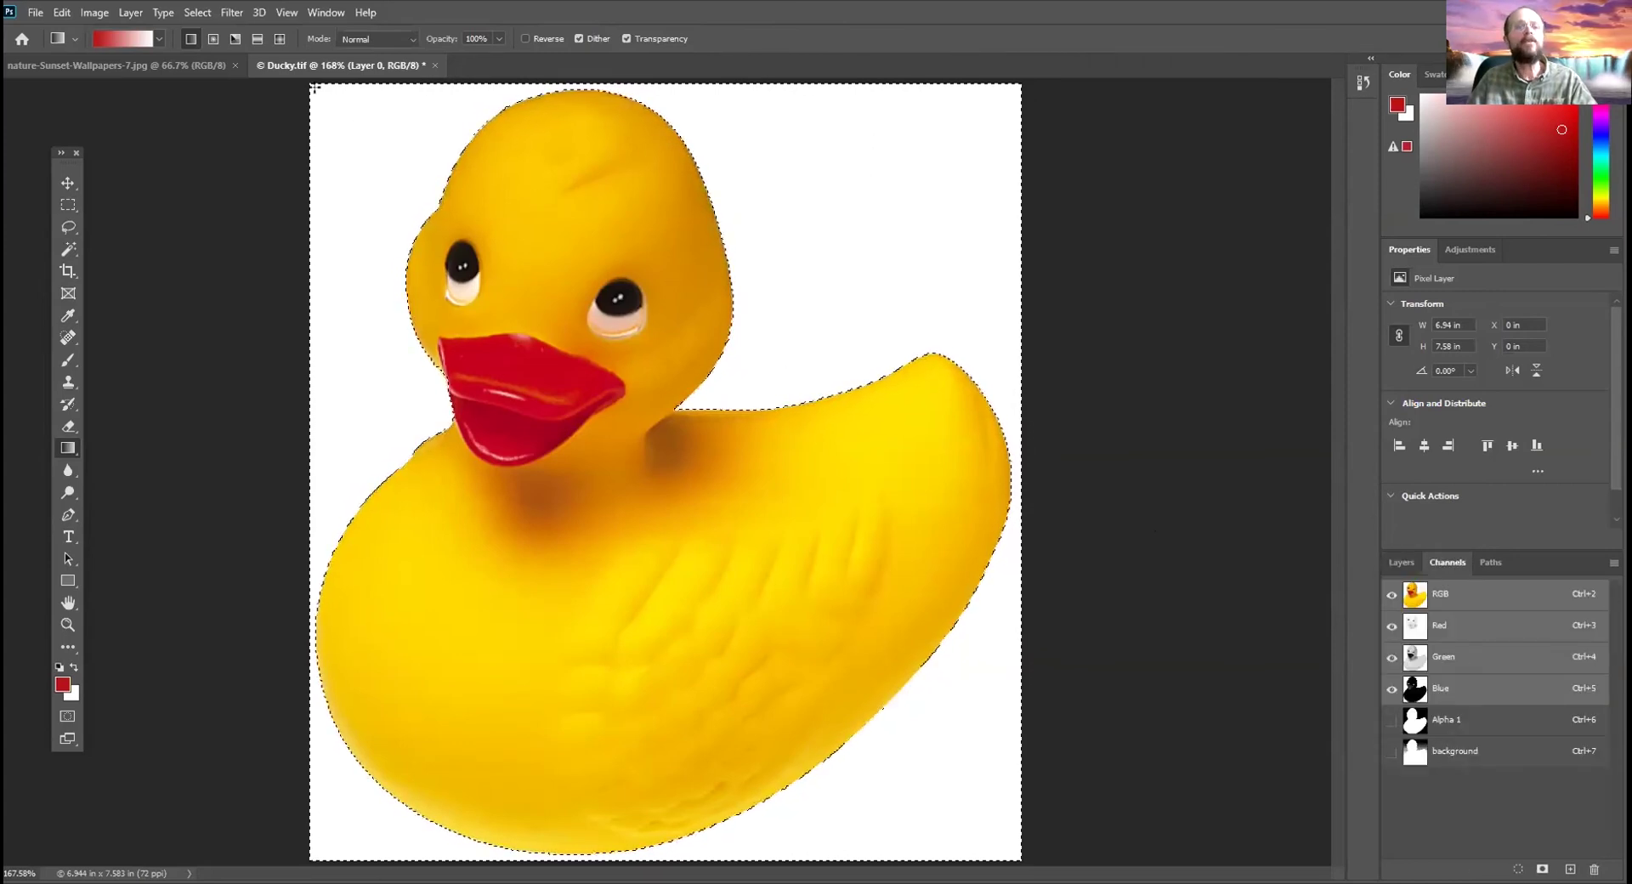
click(197, 12)
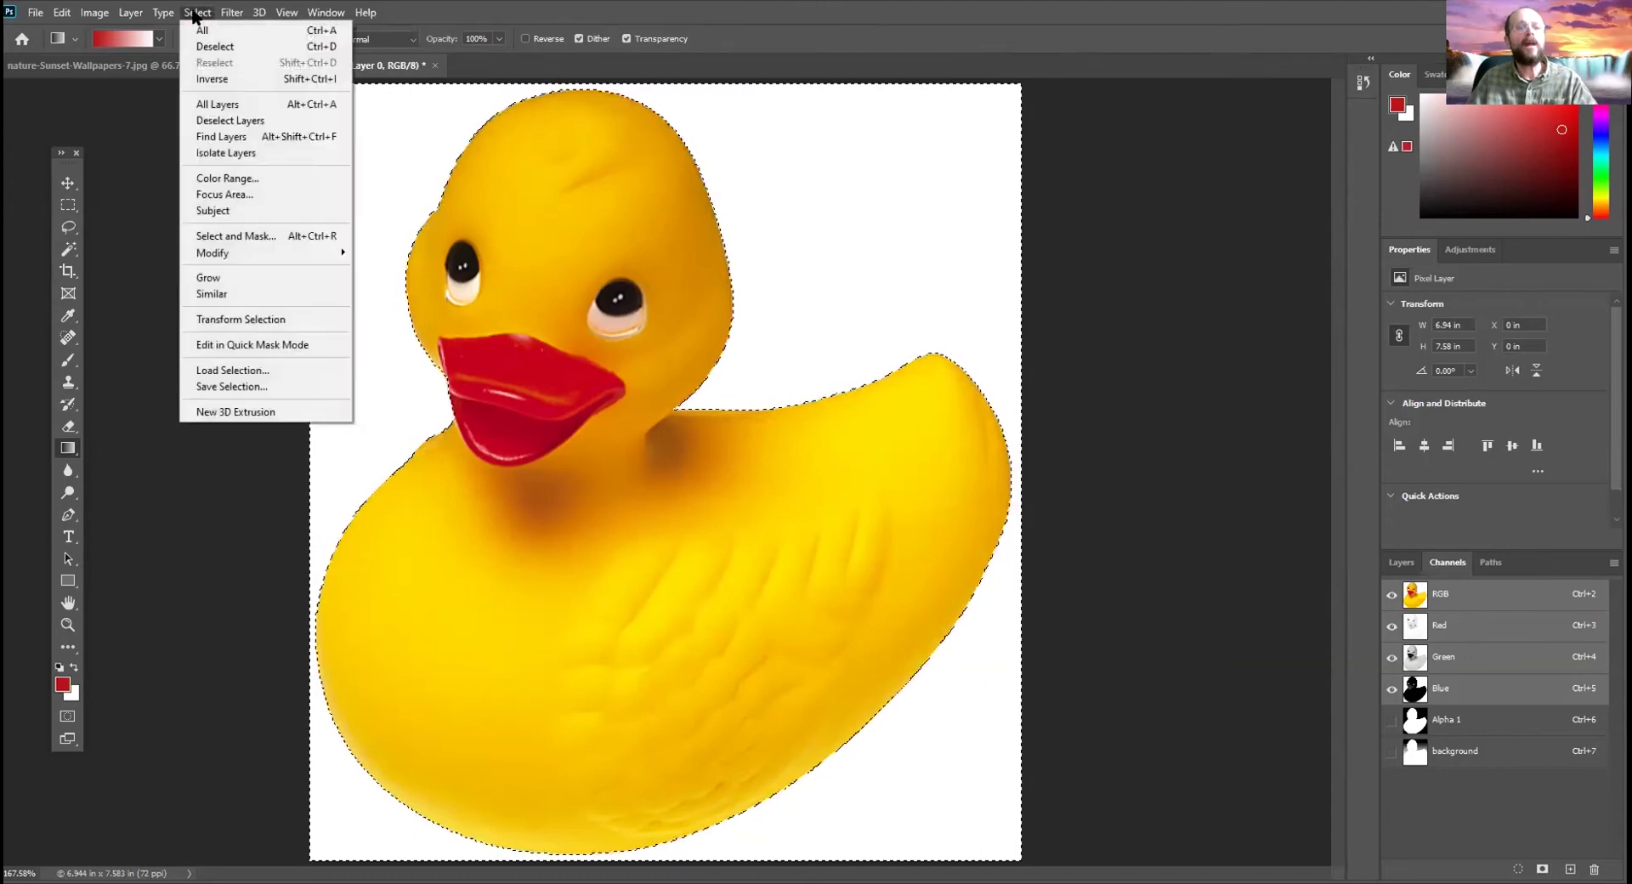
click(271, 372)
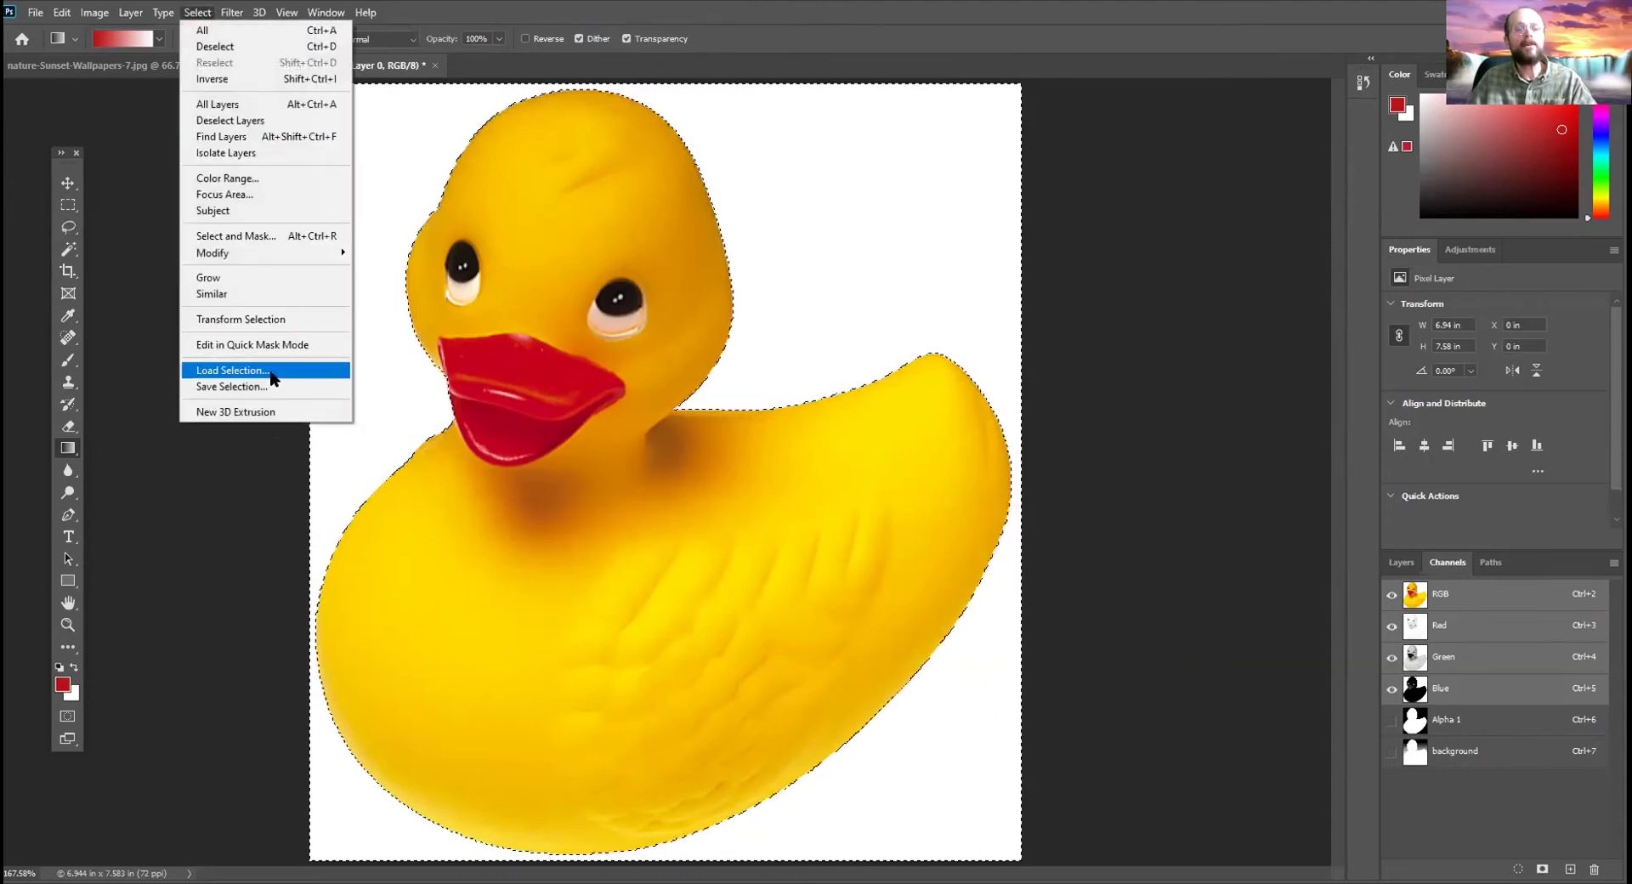
click(822, 258)
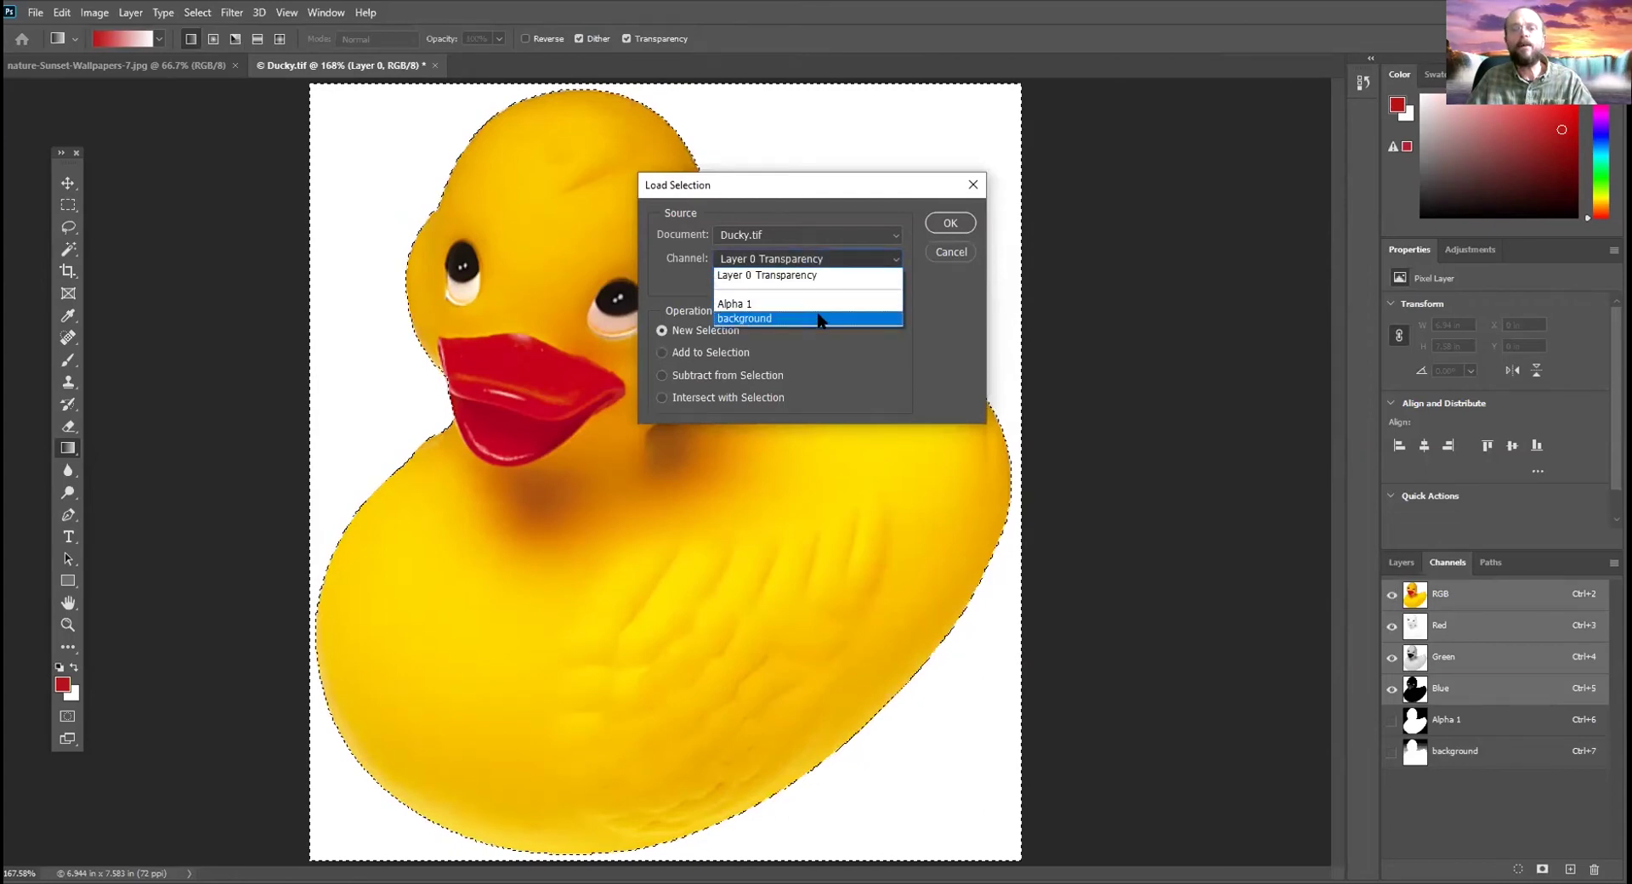
click(934, 286)
click(950, 252)
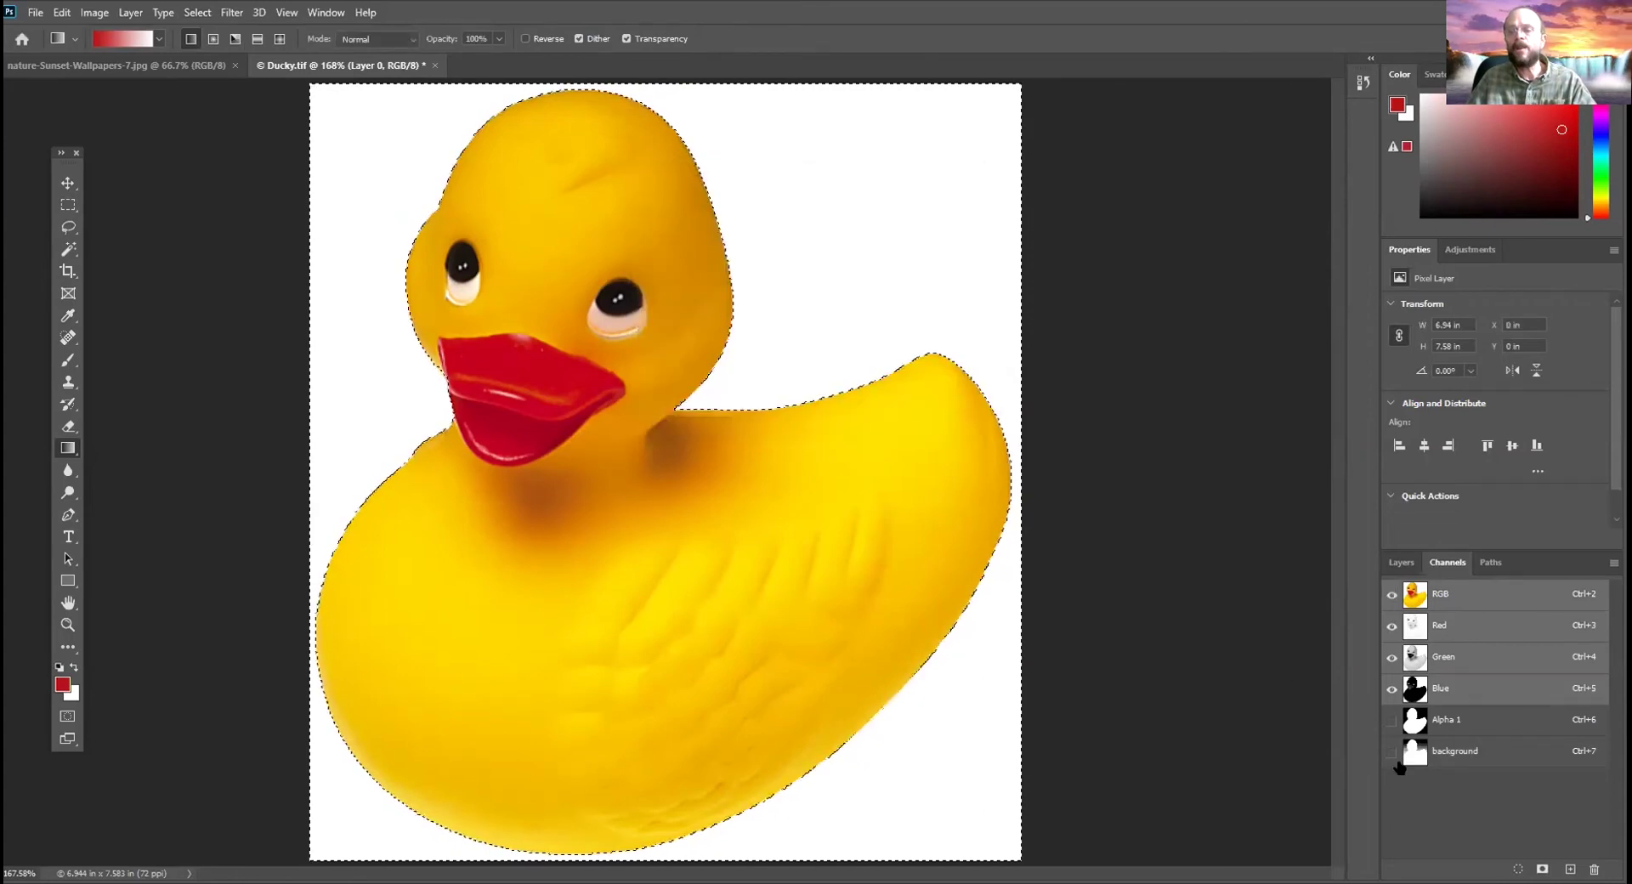
Load the background channel as a selection and start a pattern fill using the orange flower custom pattern with the Spiral script
ctrl+click(1460, 750)
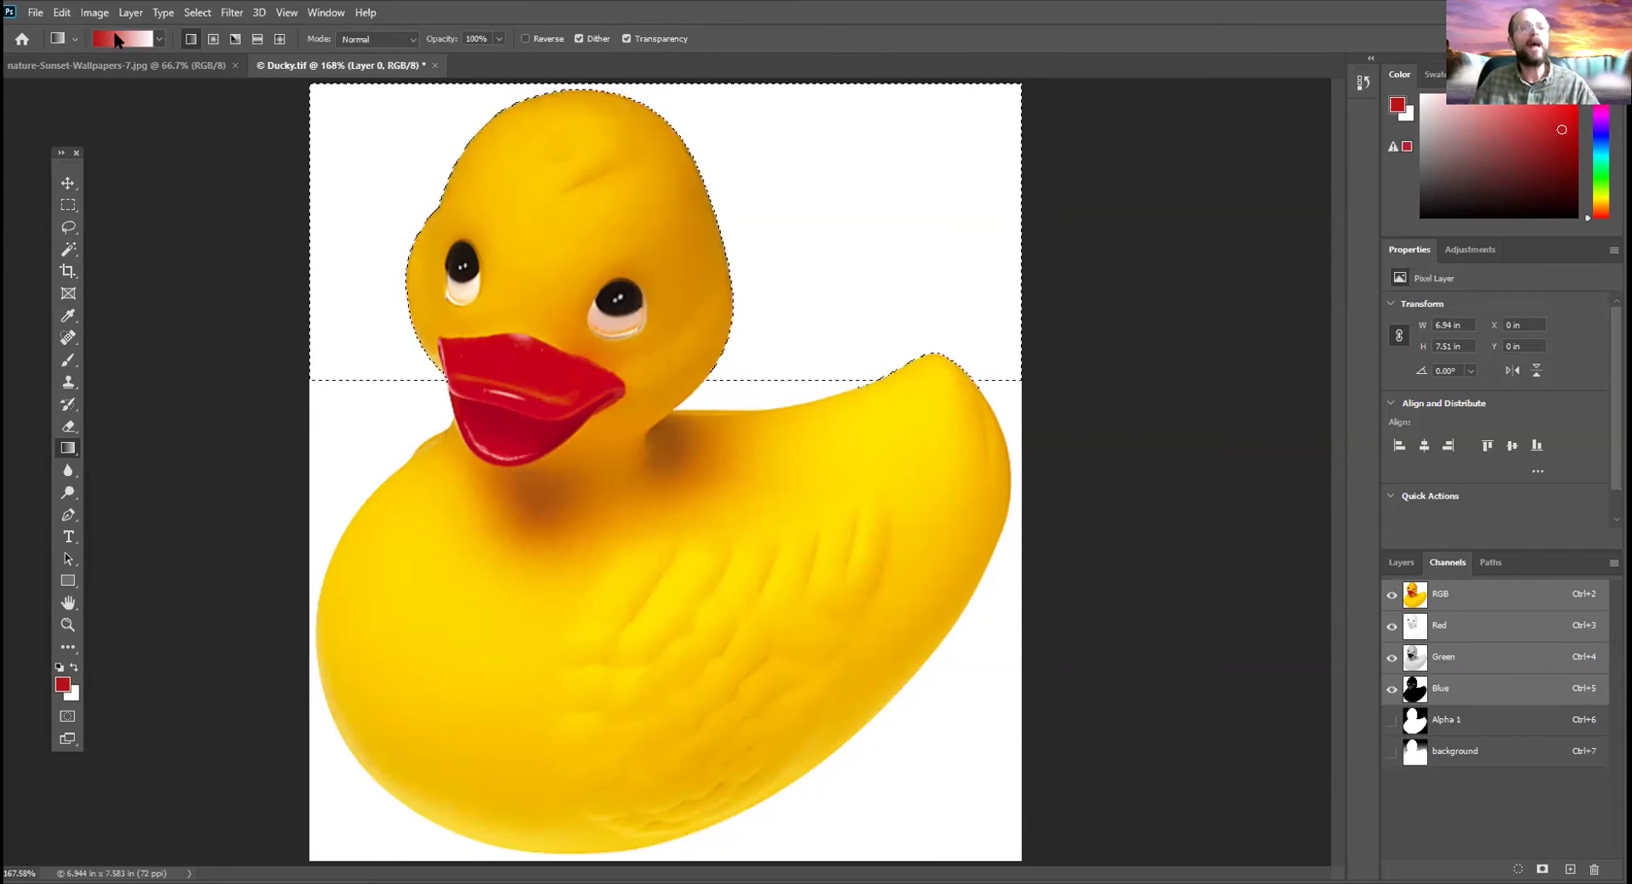
click(35, 13)
mouse_move(56, 15)
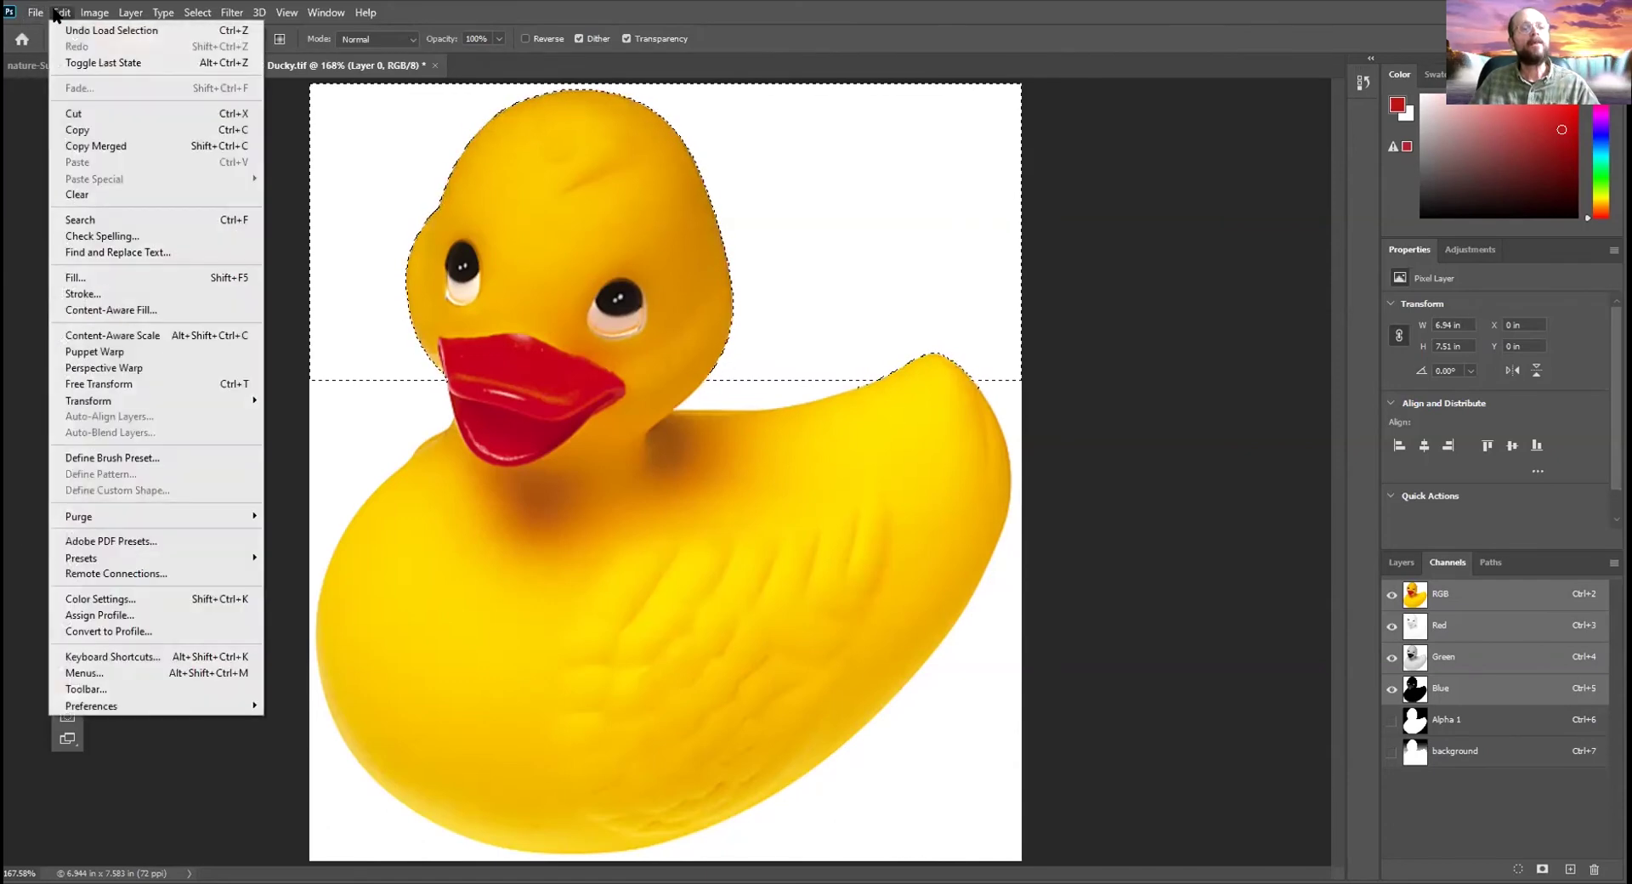
click(119, 278)
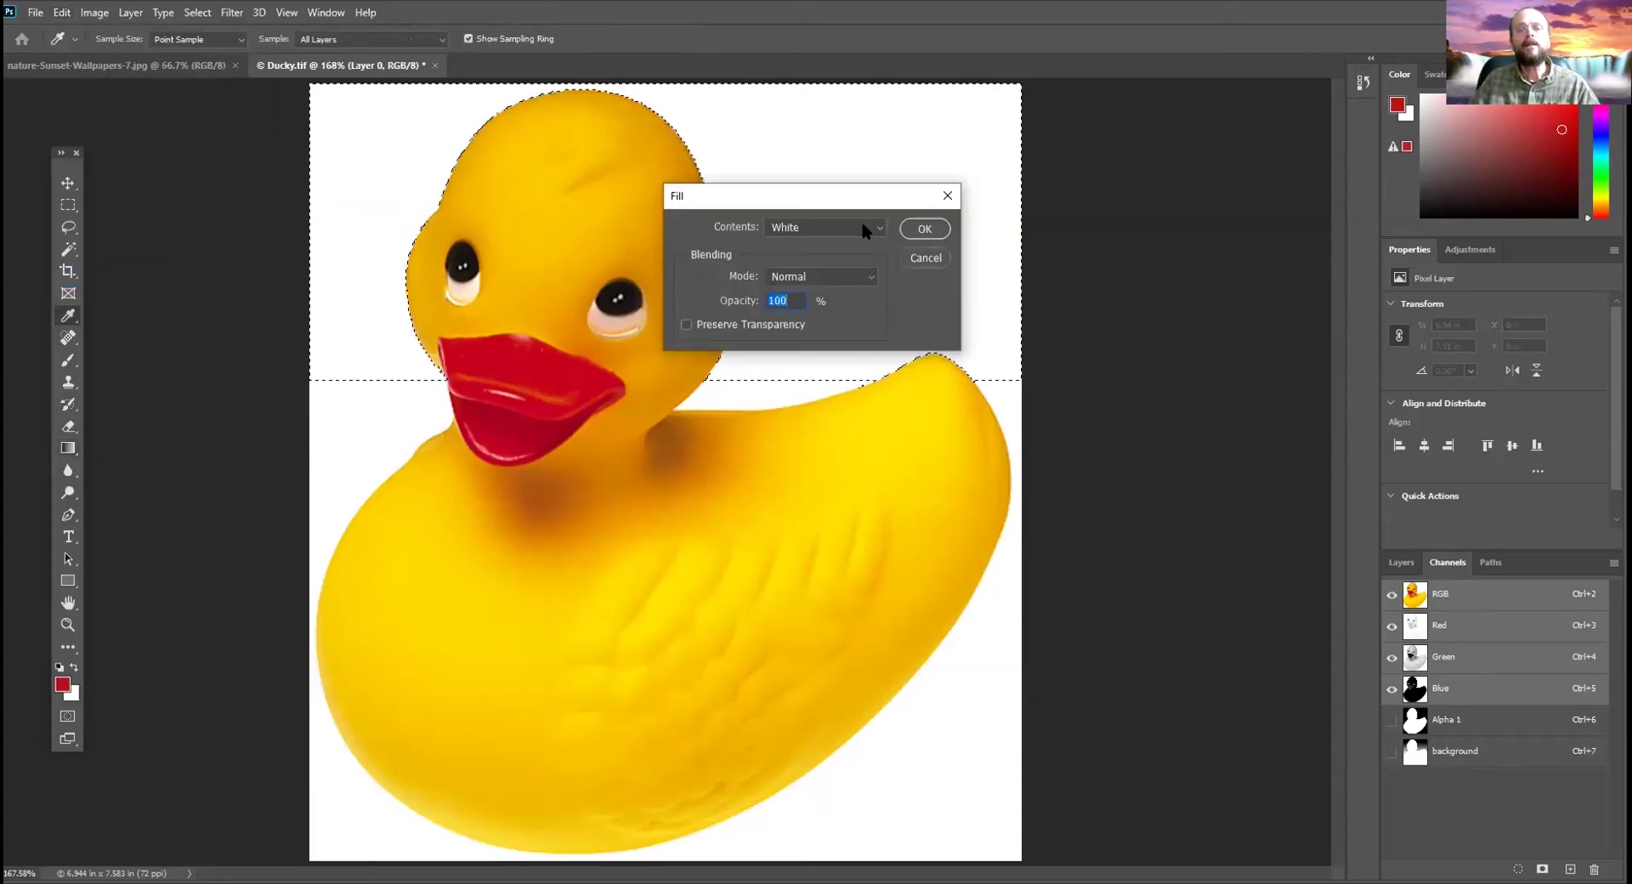
click(863, 226)
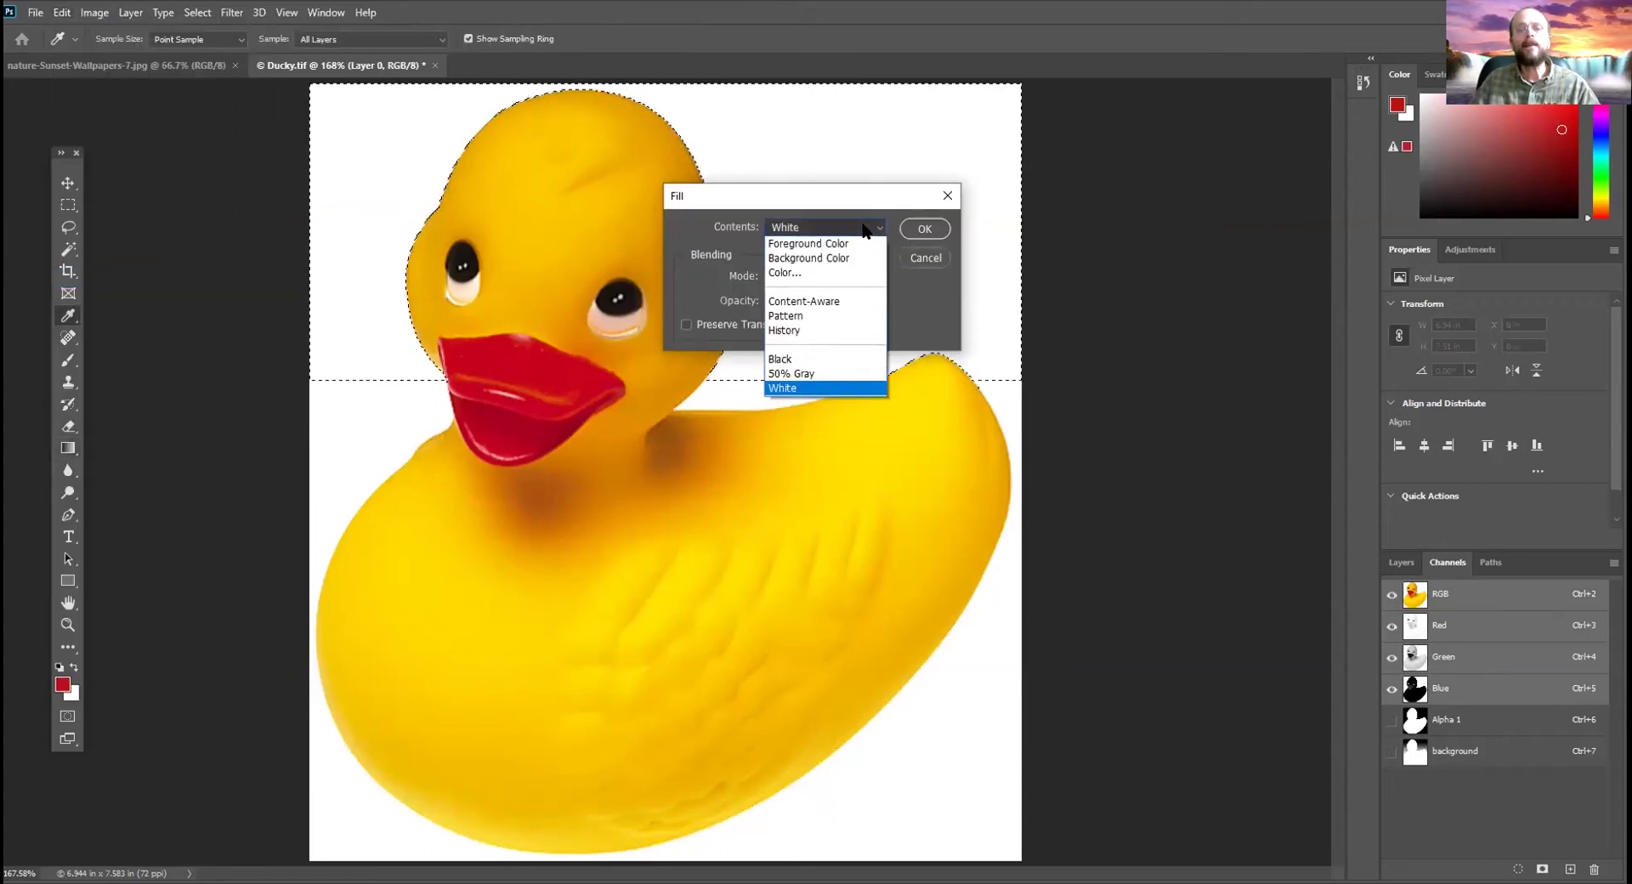
click(813, 316)
click(796, 272)
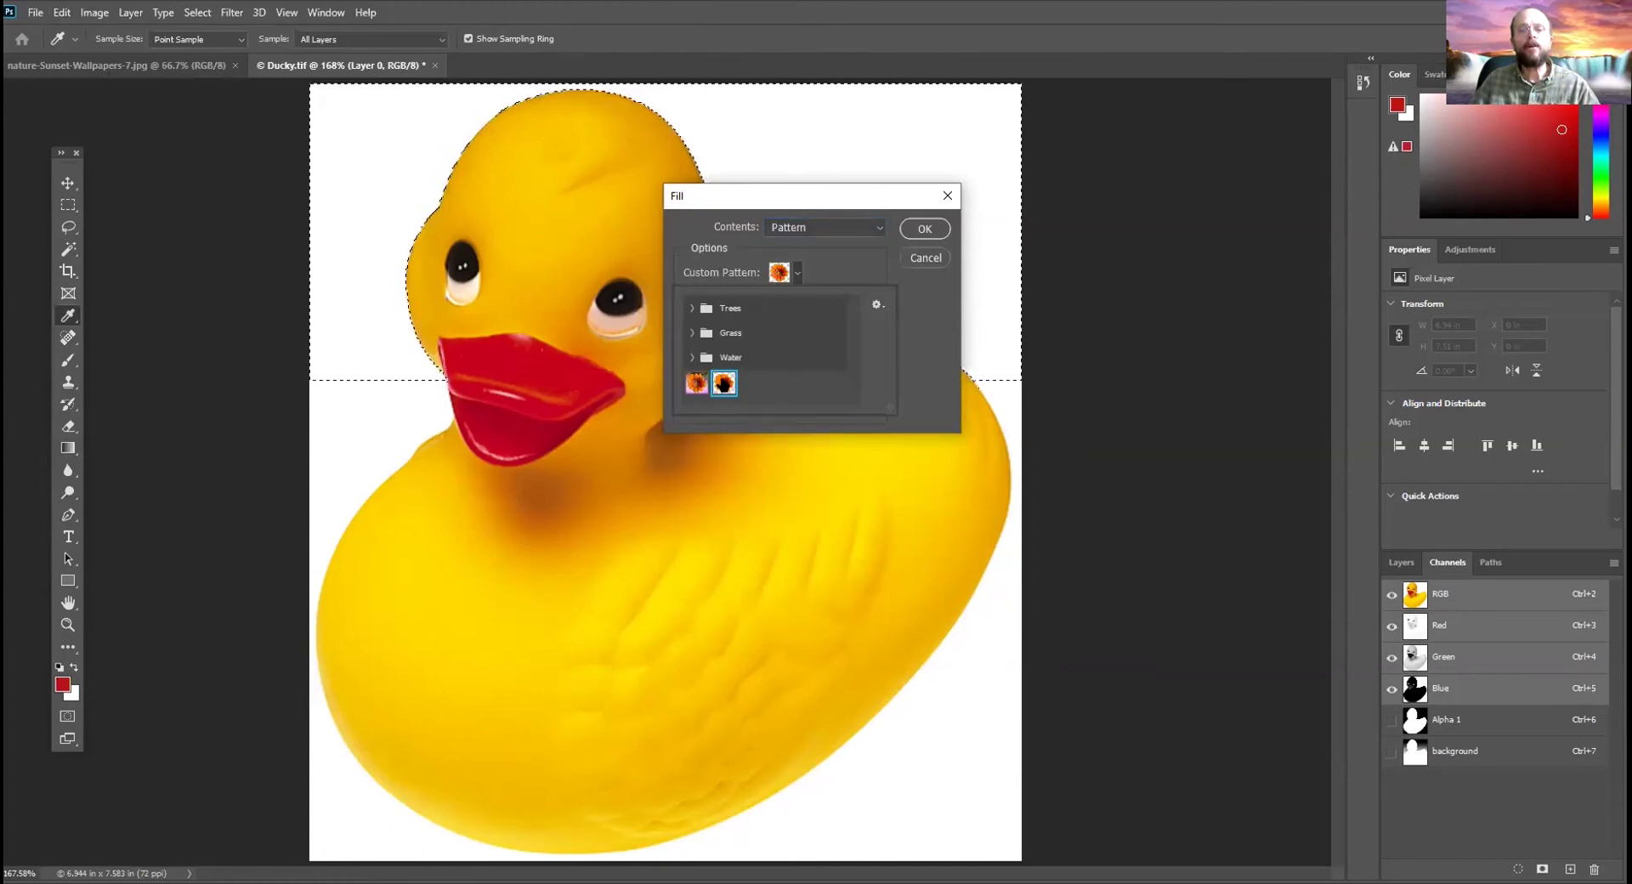
click(818, 258)
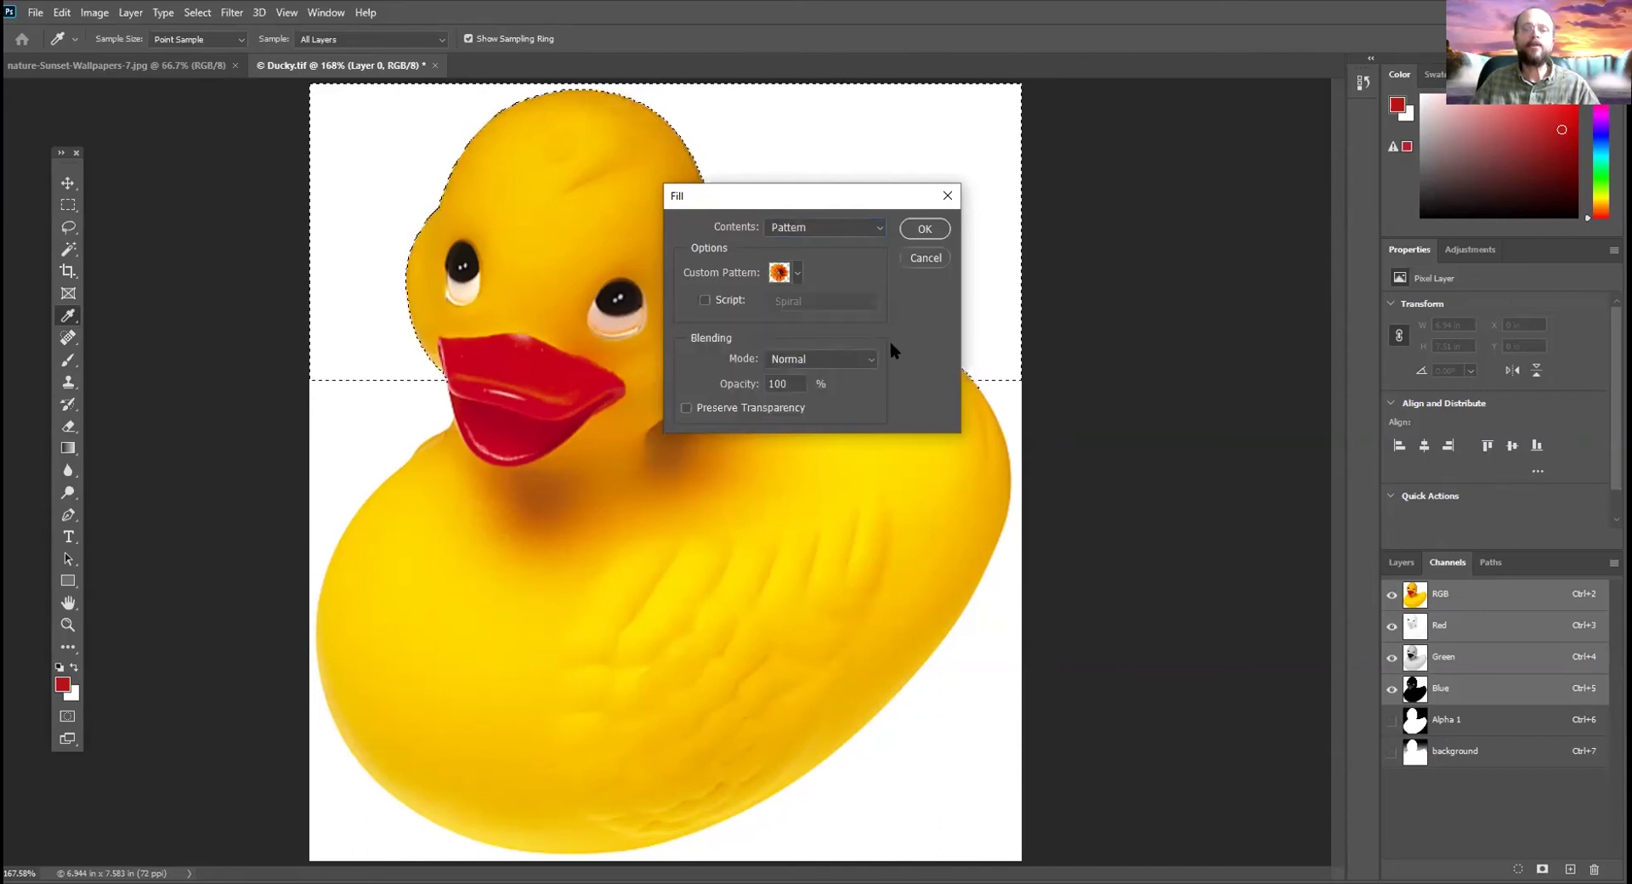
click(703, 300)
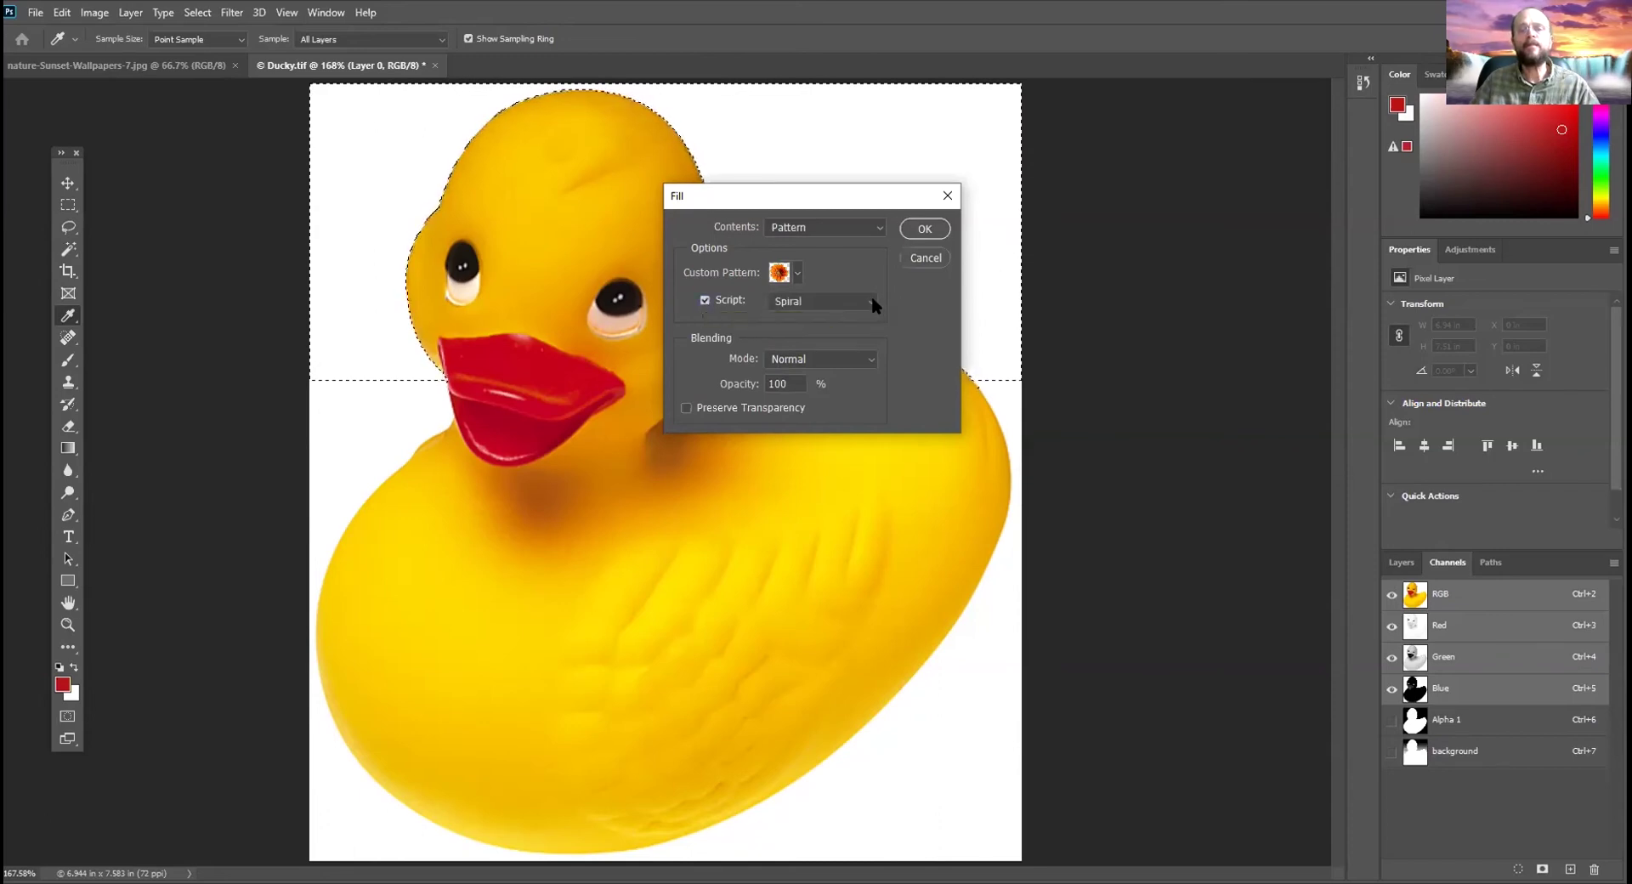
click(925, 230)
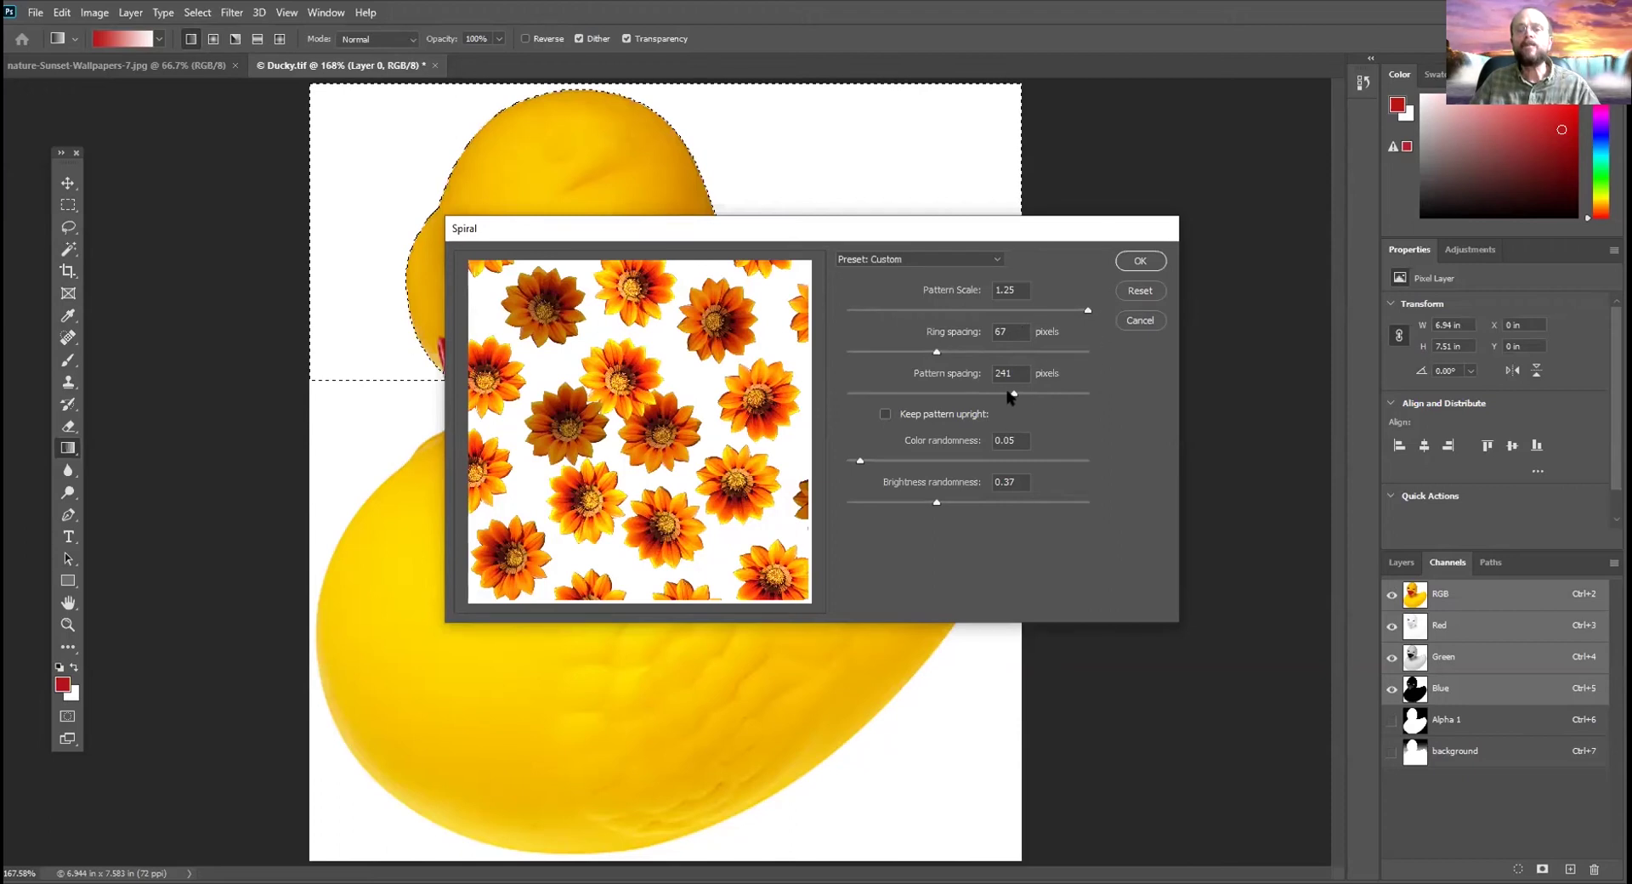
Set the spiral's pattern spacing to -58 pixels and ring spacing to -315 pixels, and apply the fill
drag(1014, 394, 953, 401)
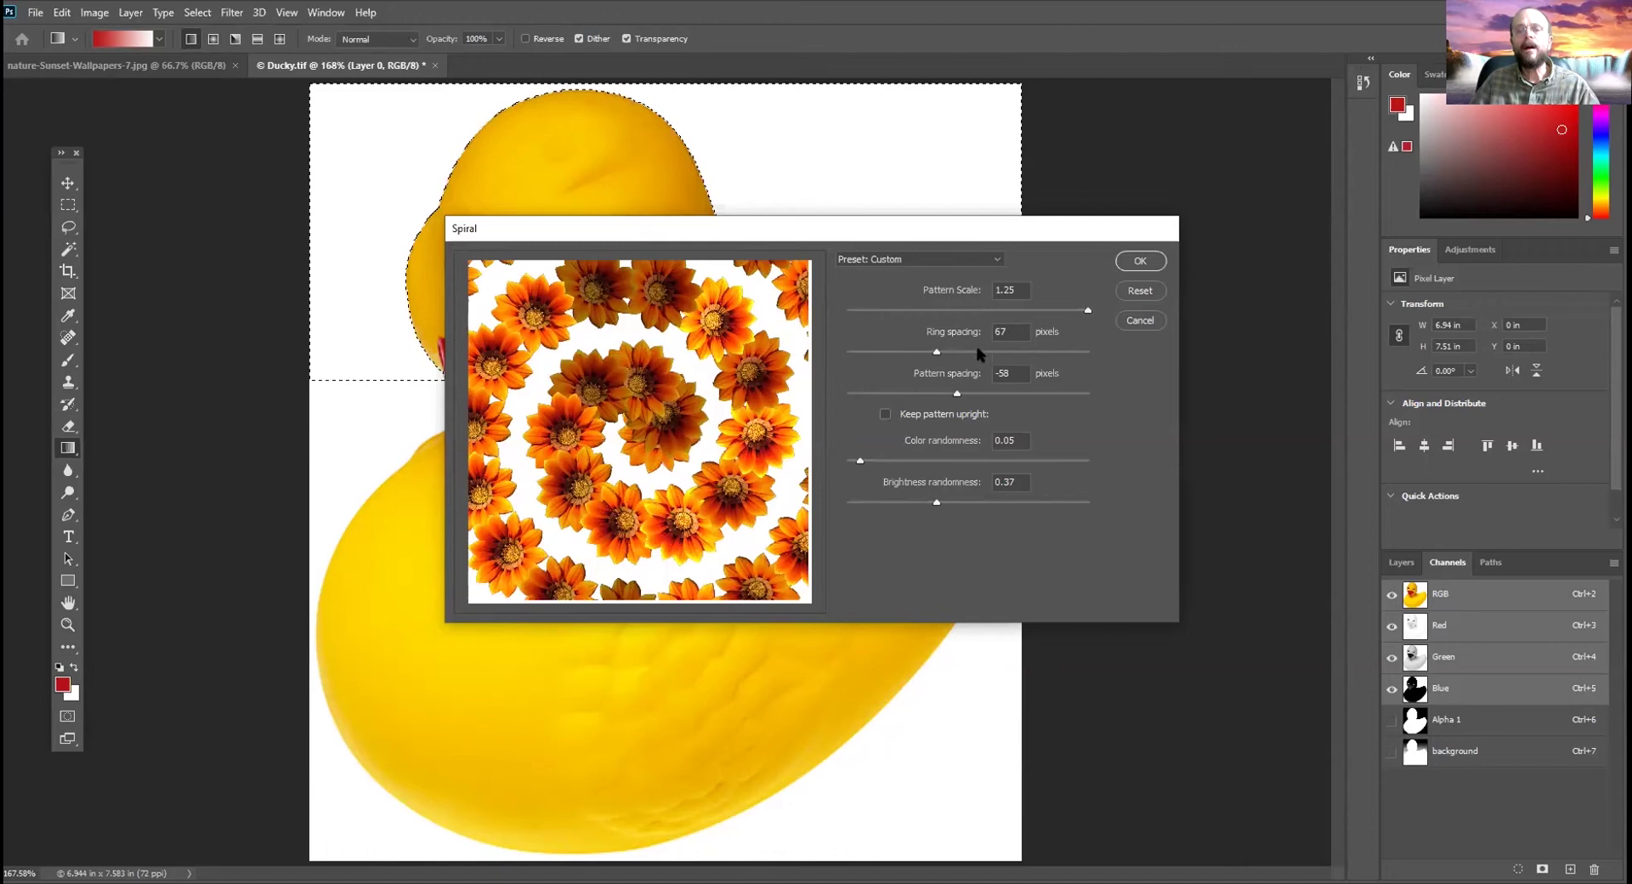
drag(936, 351, 889, 353)
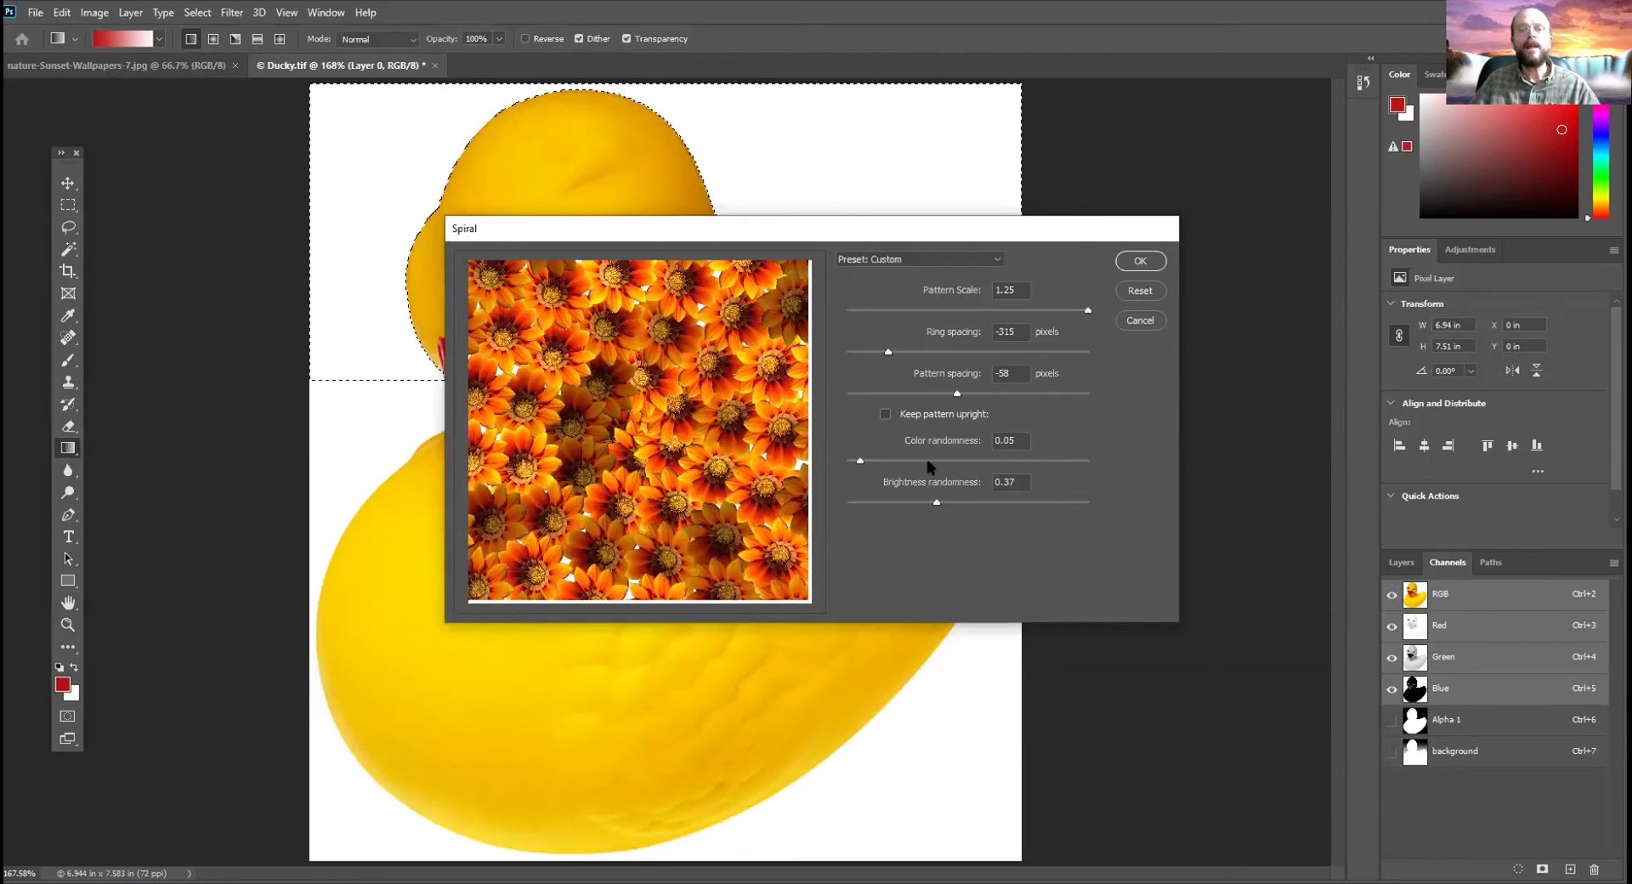
click(1140, 260)
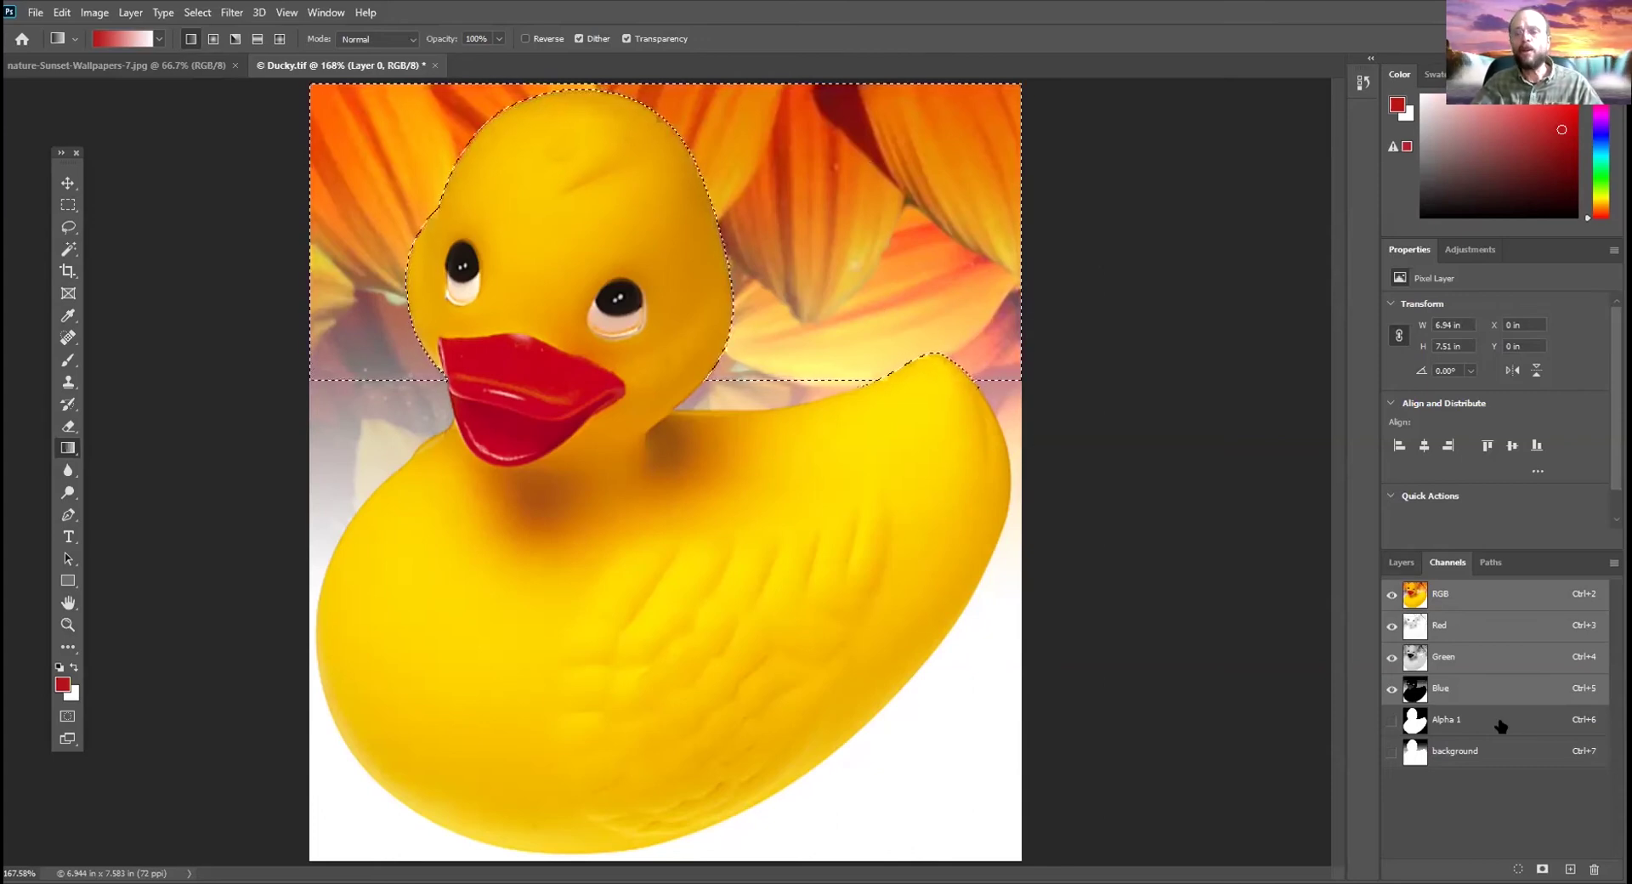
Compare the filled image's layer list with its channels, and view the gradient in the background channel
click(1397, 566)
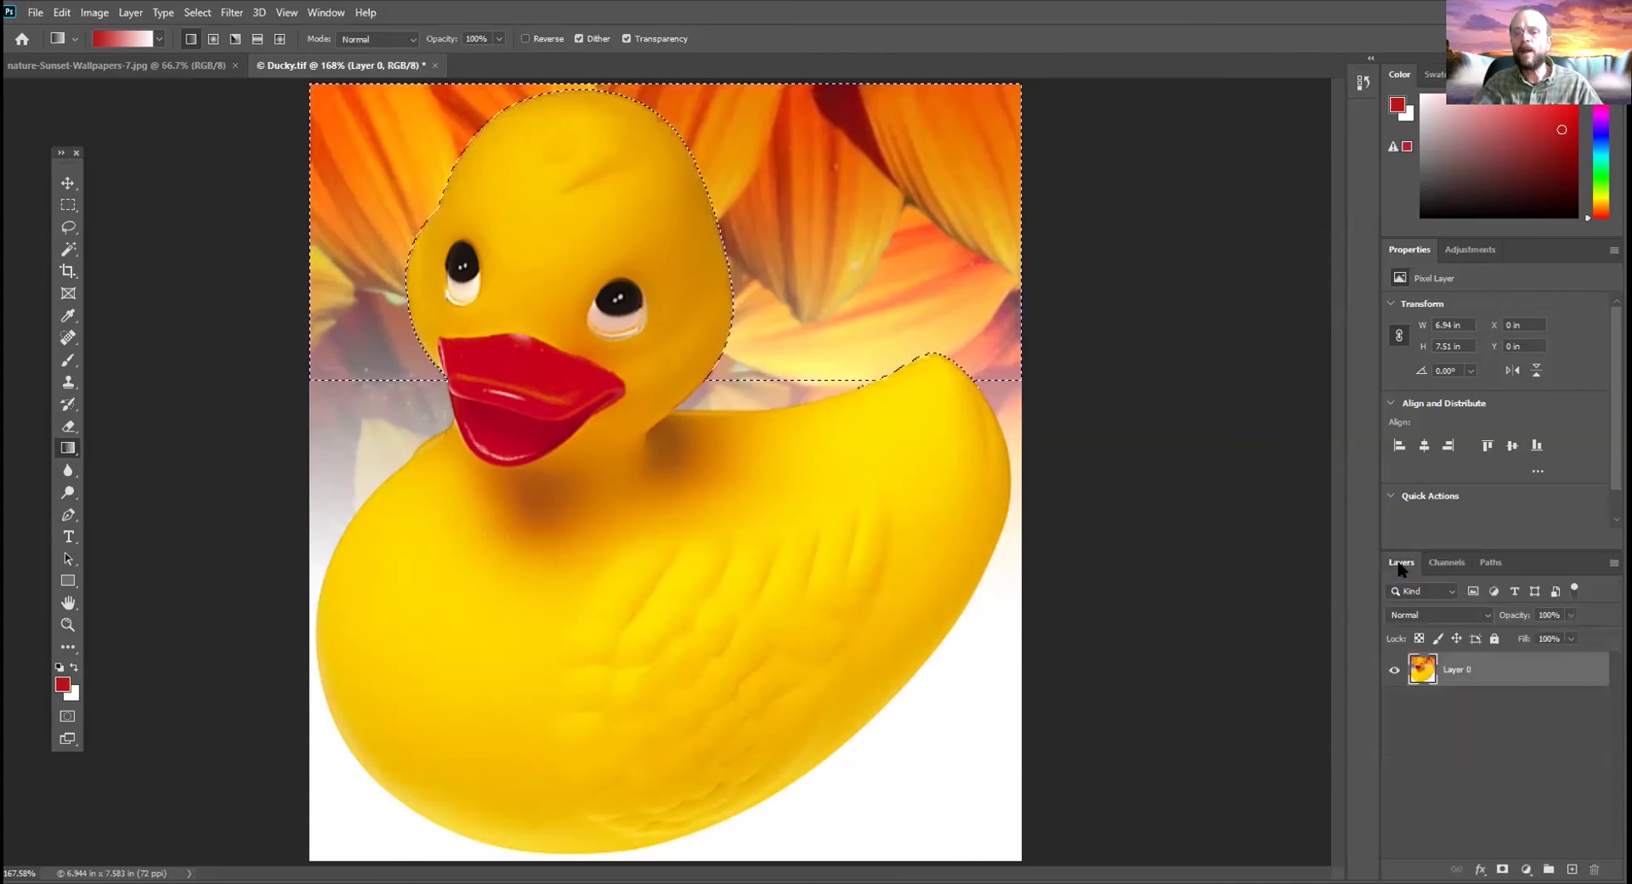
click(1450, 564)
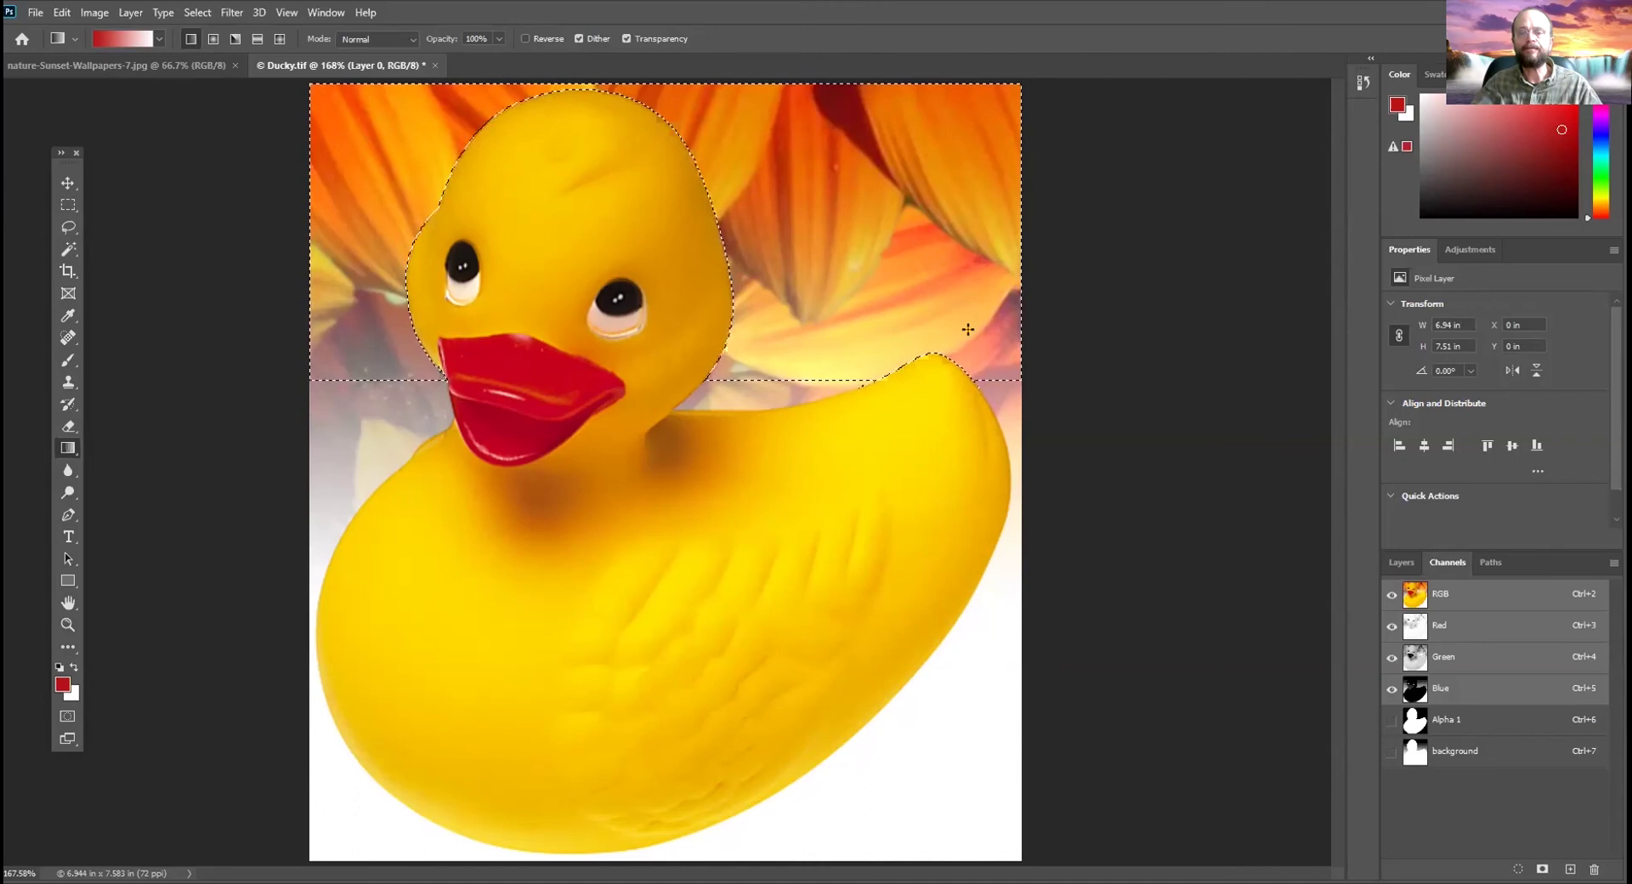
click(1399, 561)
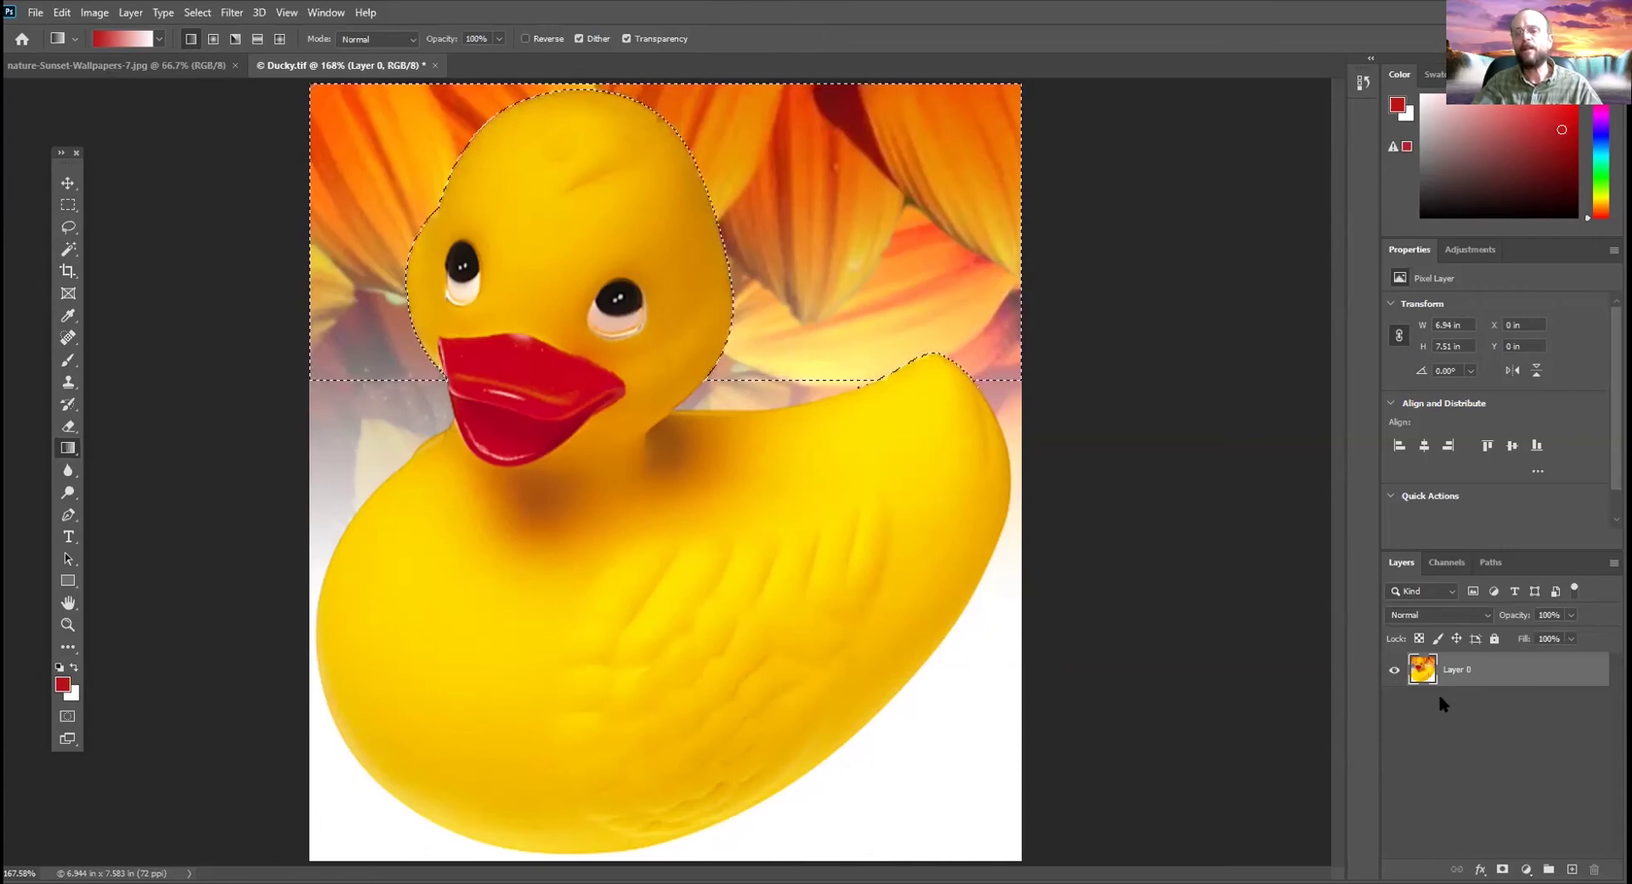
click(1450, 565)
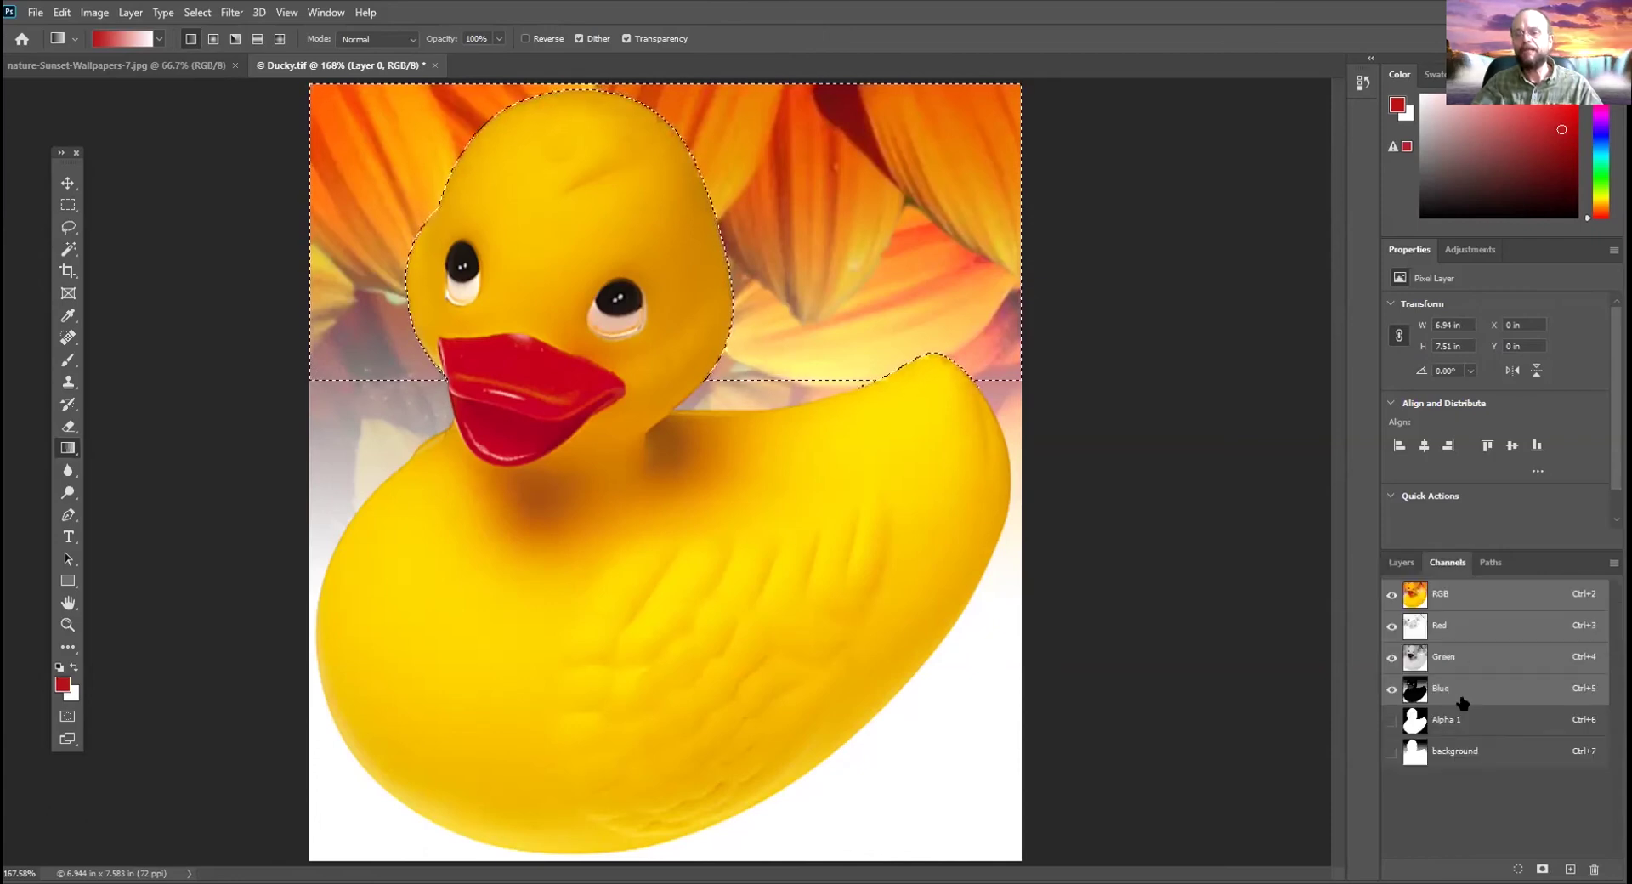
click(1461, 751)
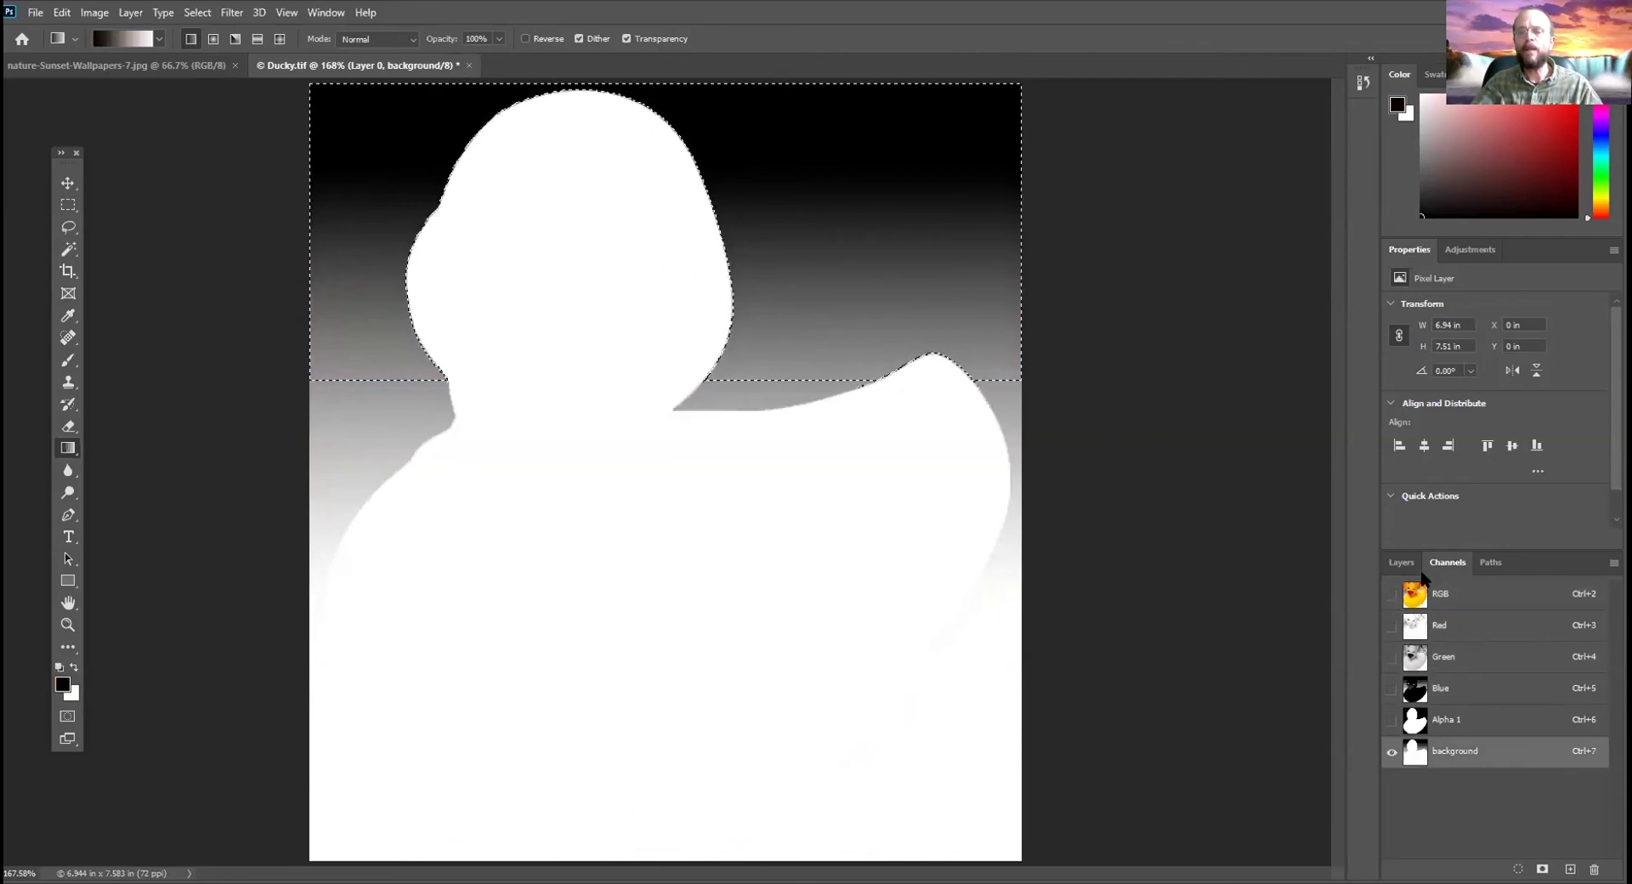
Check the filled image in the RGB composite, return to the background channel, and clear the selection
click(1426, 593)
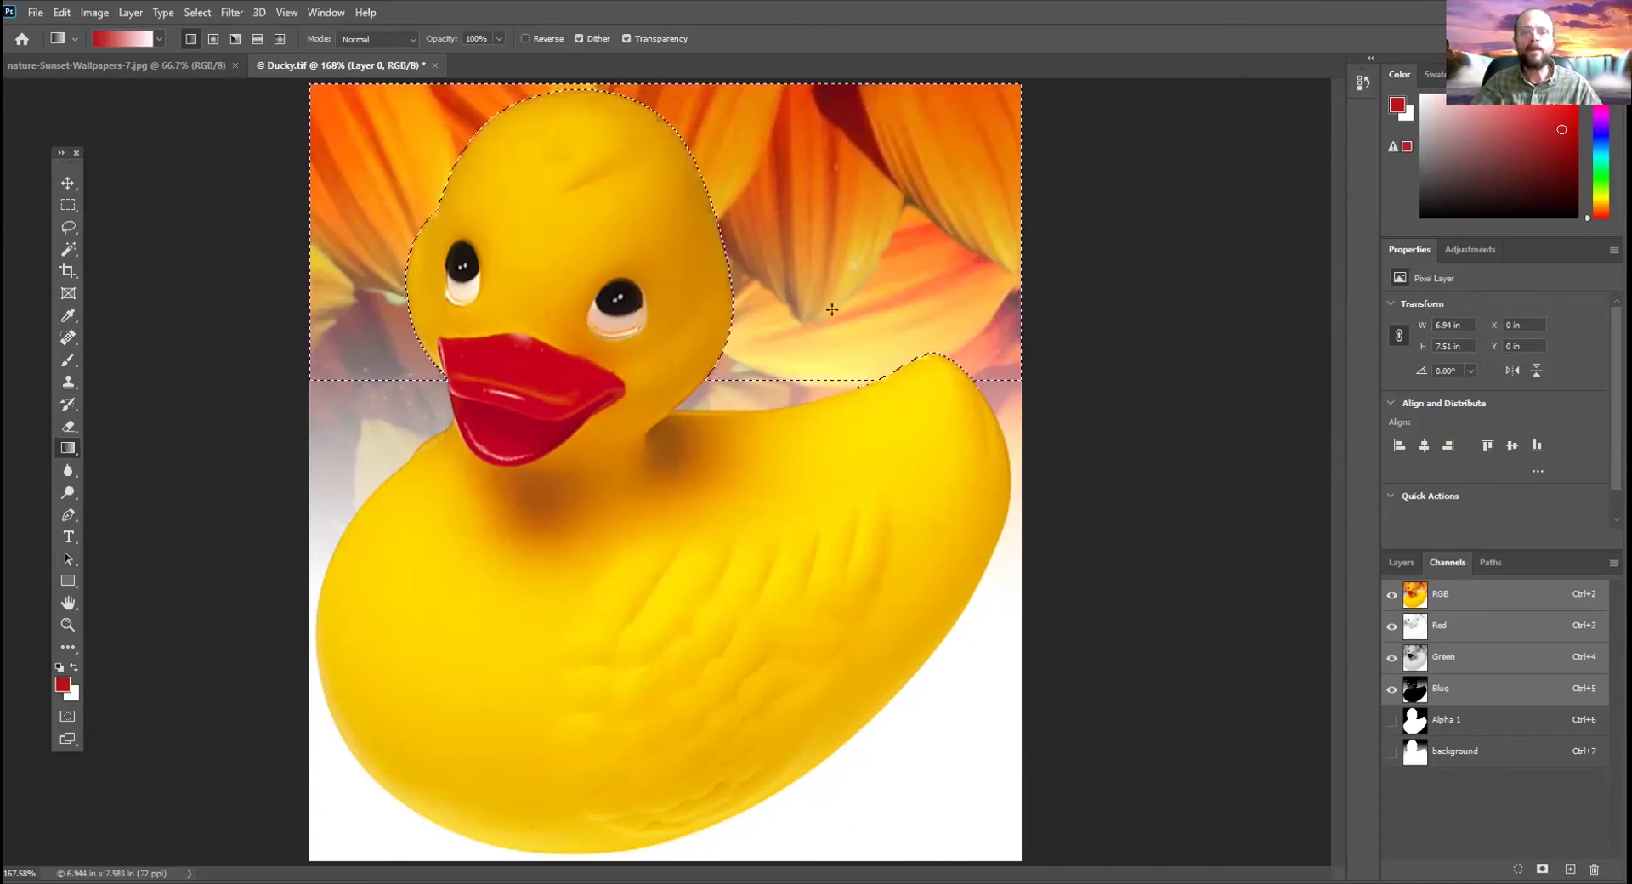
click(68, 183)
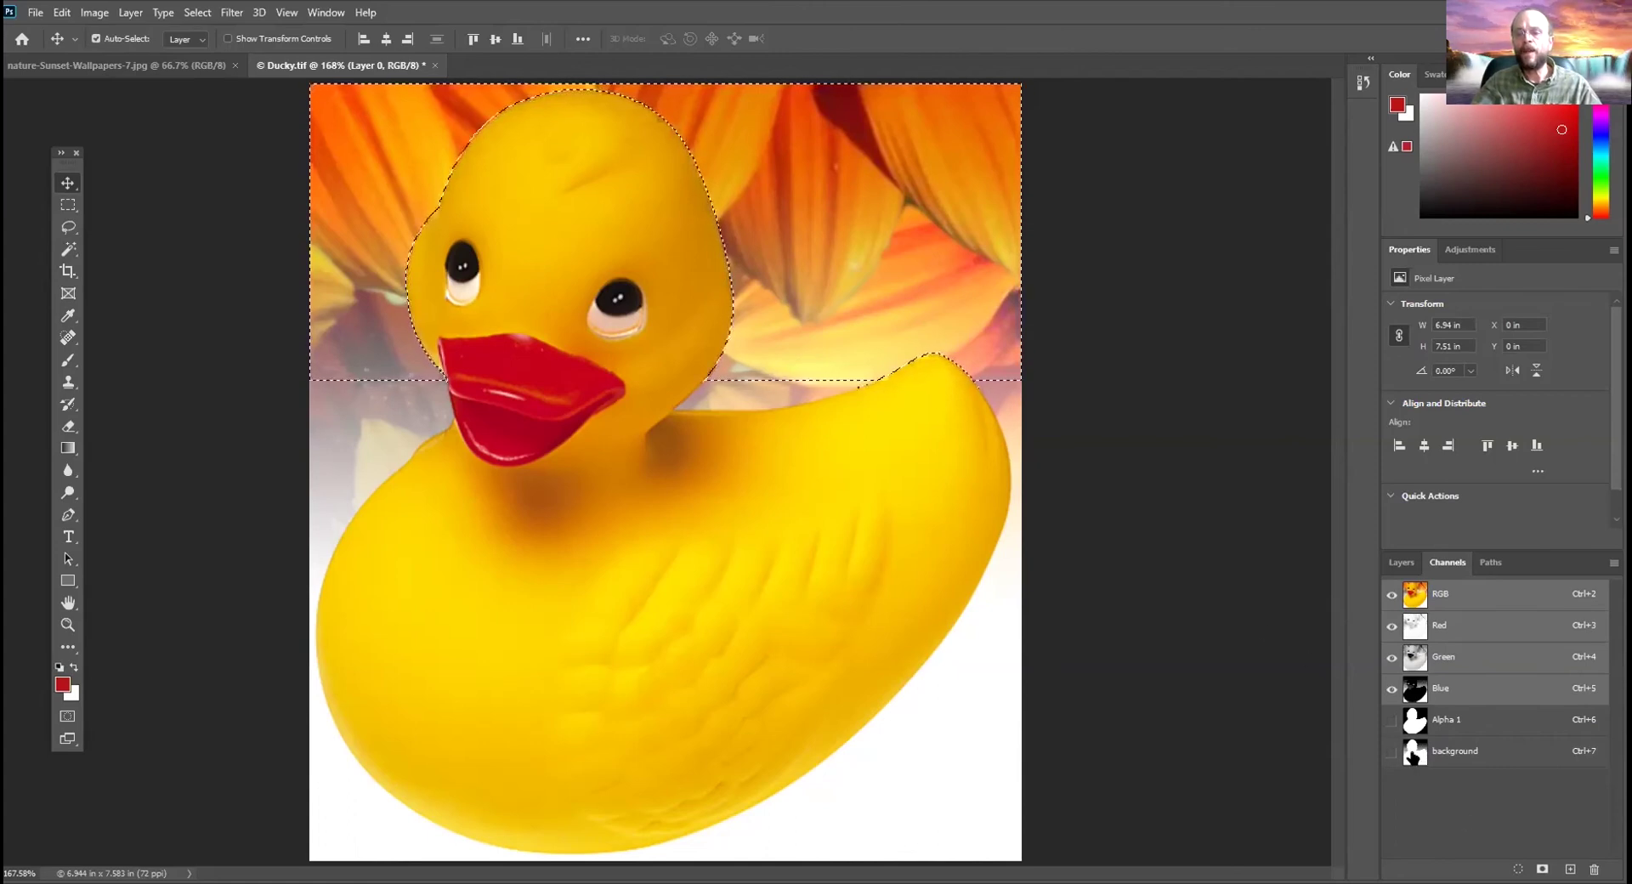
click(1407, 755)
key(ctrl)
key(ctrl+d)
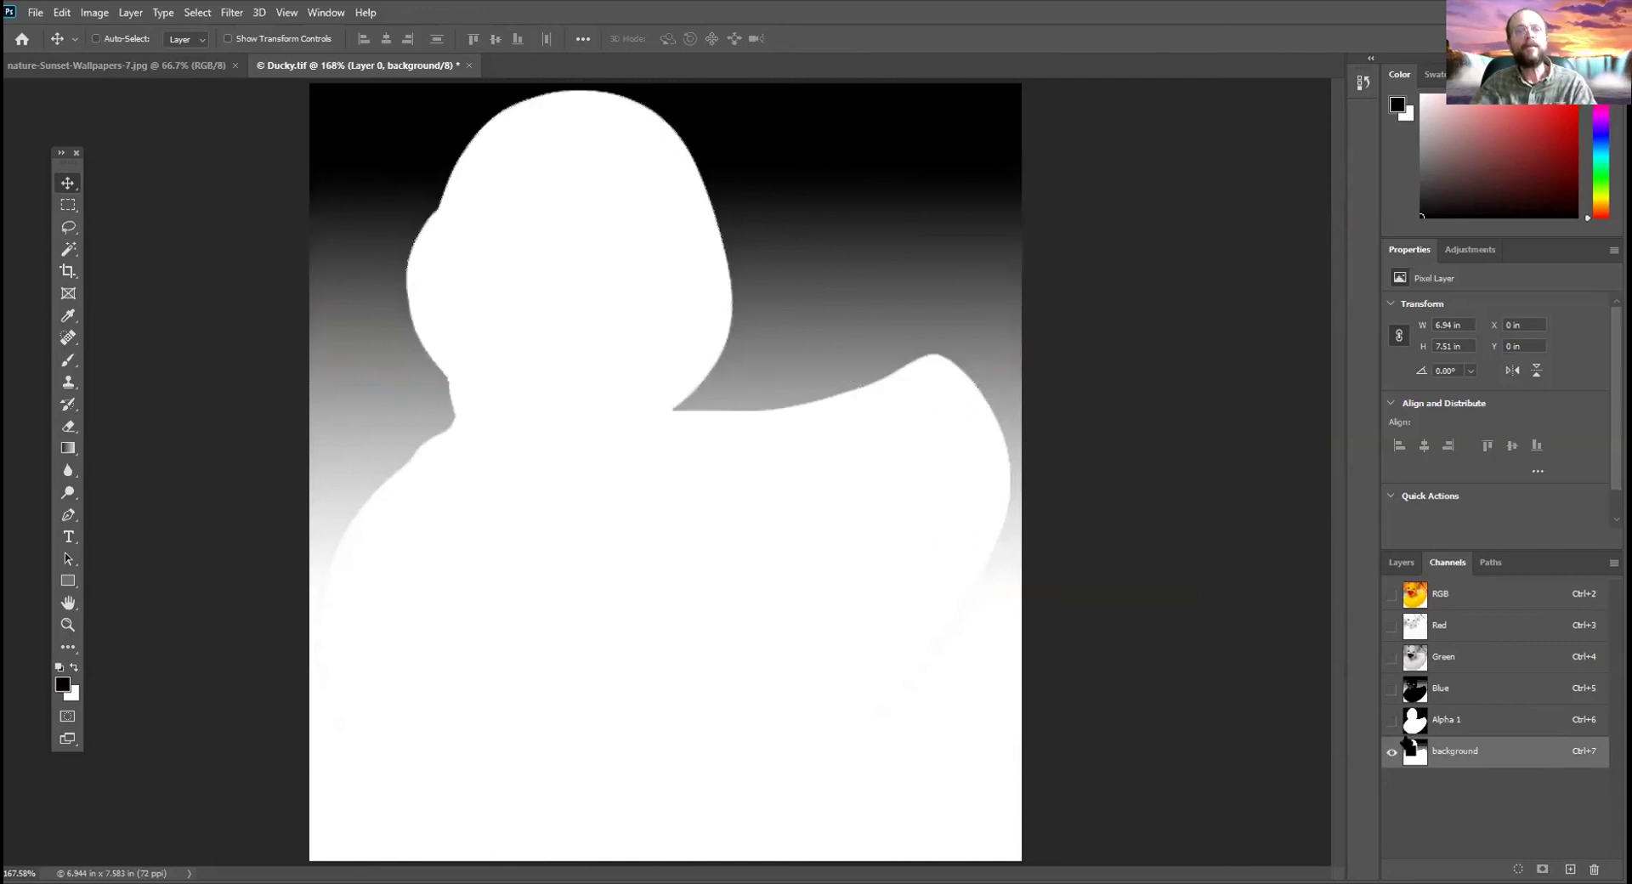
Try inverting the entire background channel, and reverse the inversion
click(99, 14)
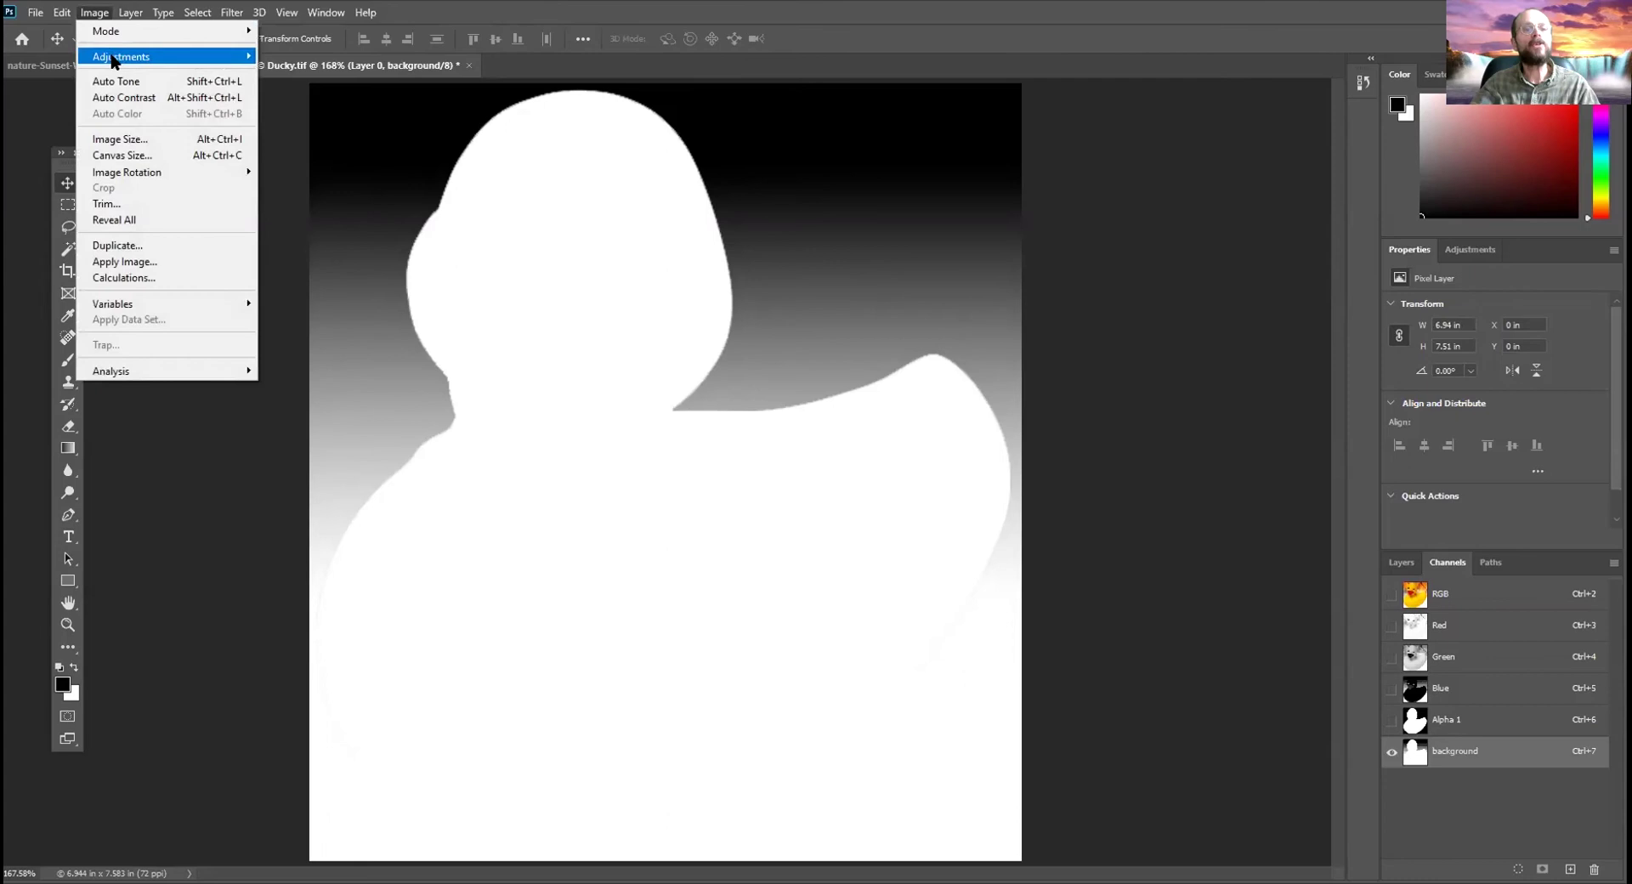
mouse_move(175, 63)
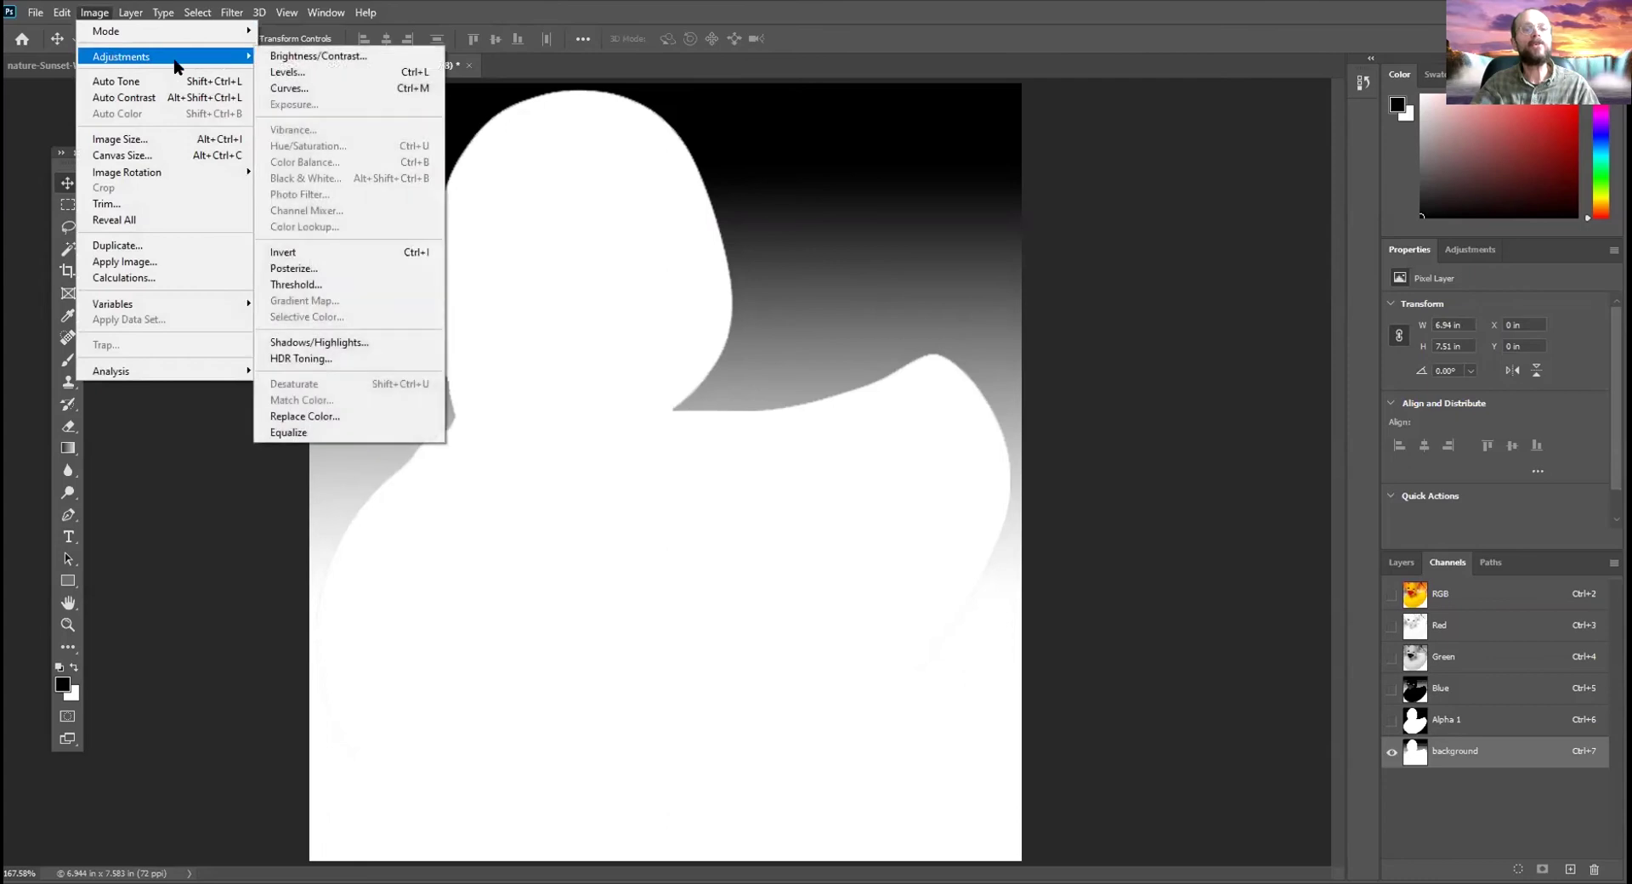
click(340, 251)
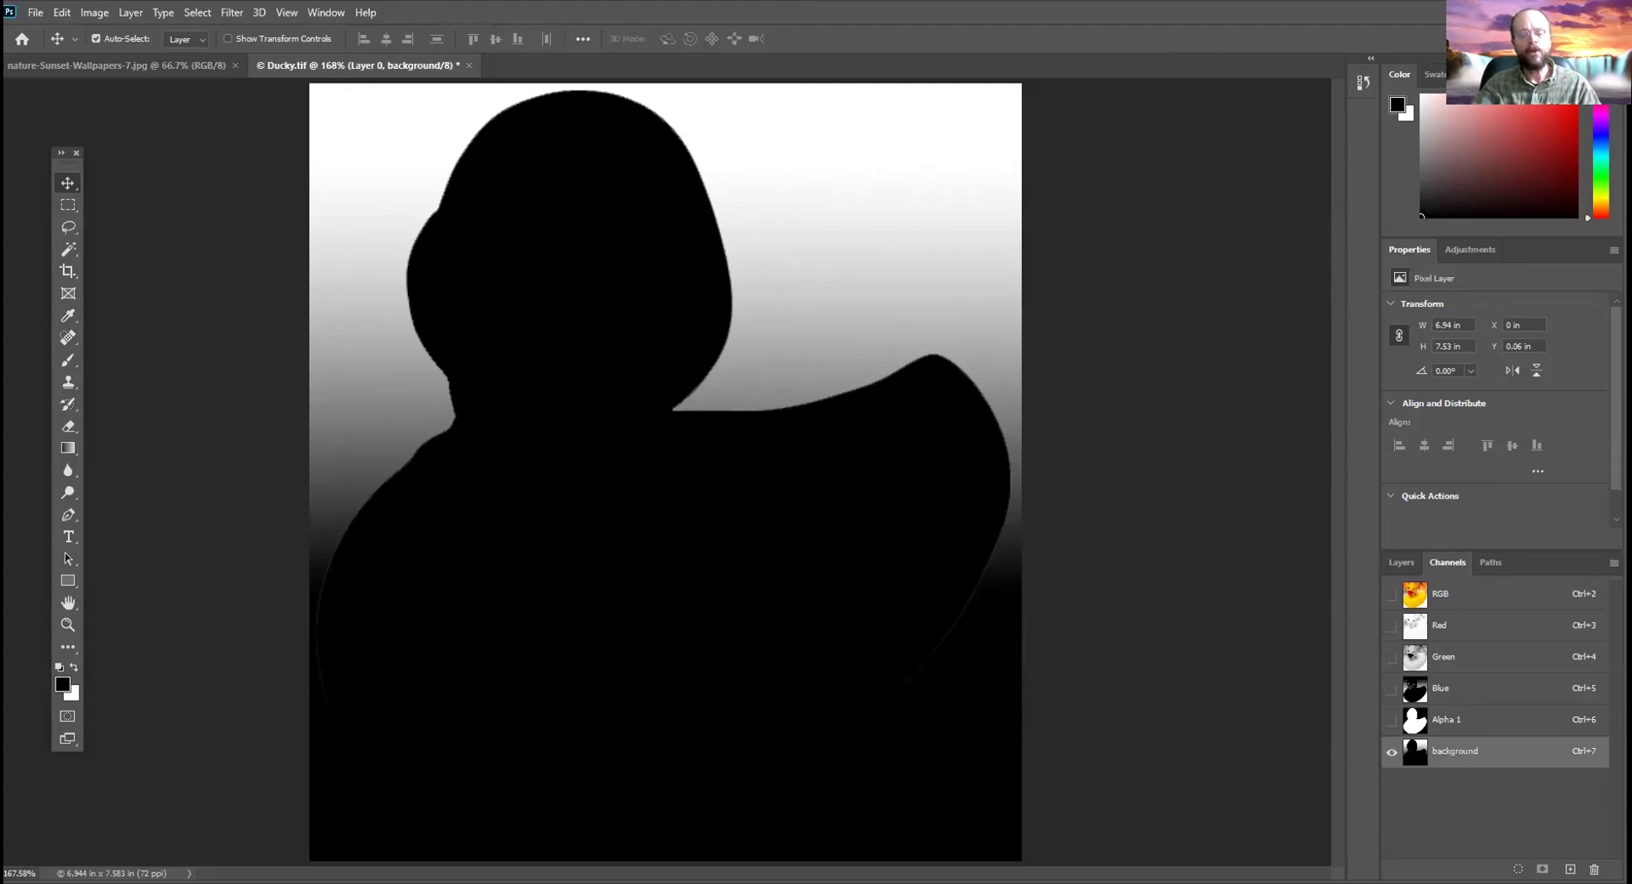
key(ctrl)
key(ctrl+i)
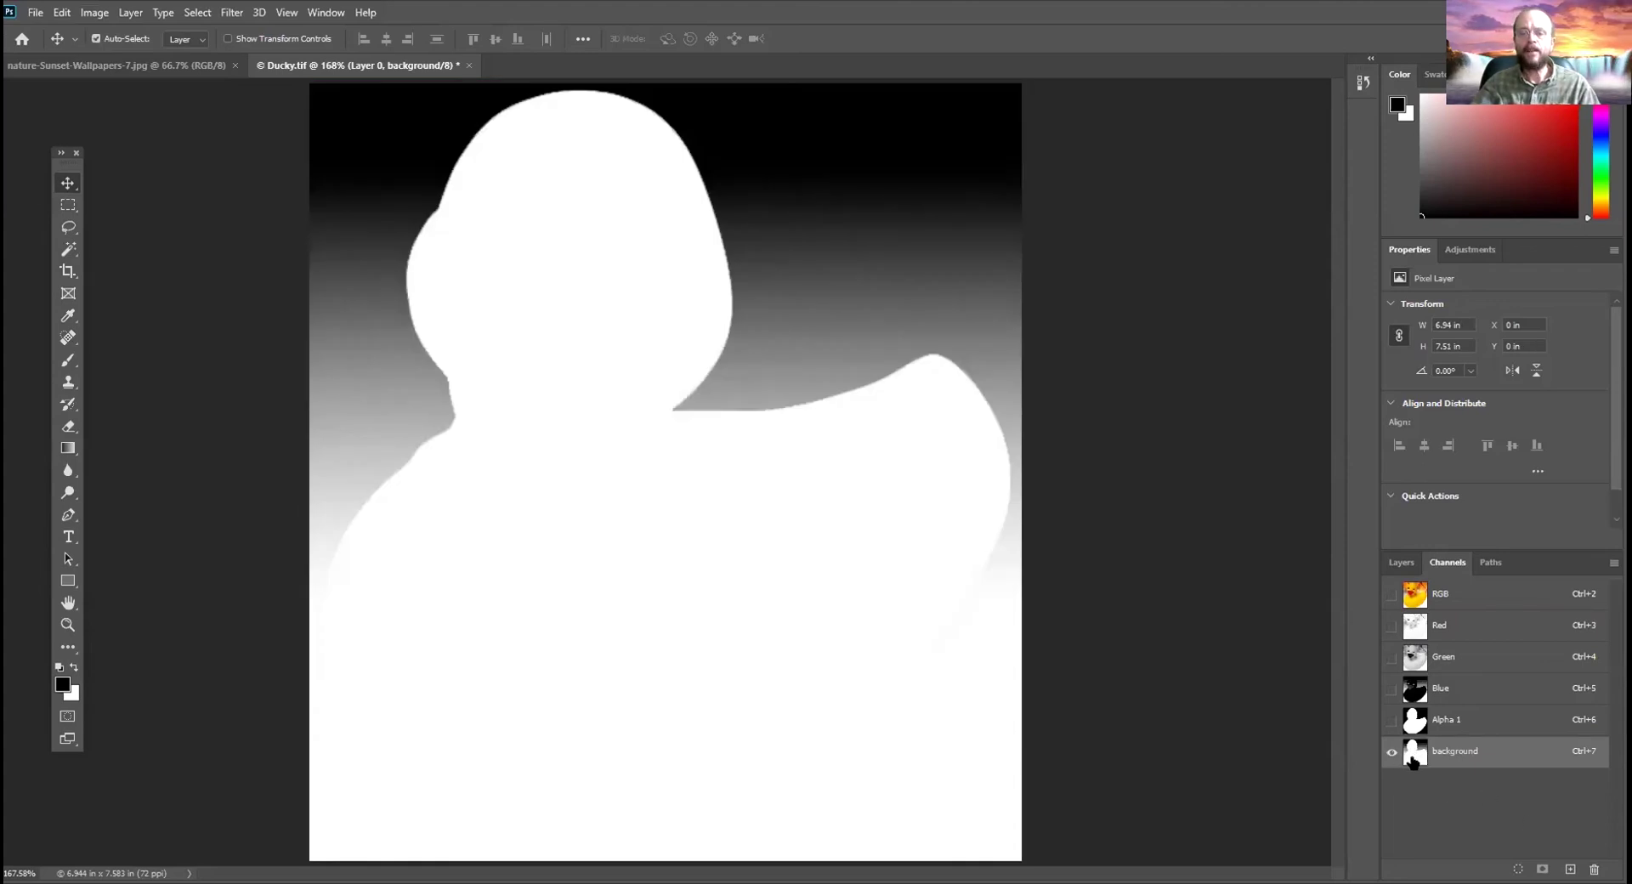
Load Alpha 1 as a selection and invert the gradient around the duck in the background channel
click(1414, 753)
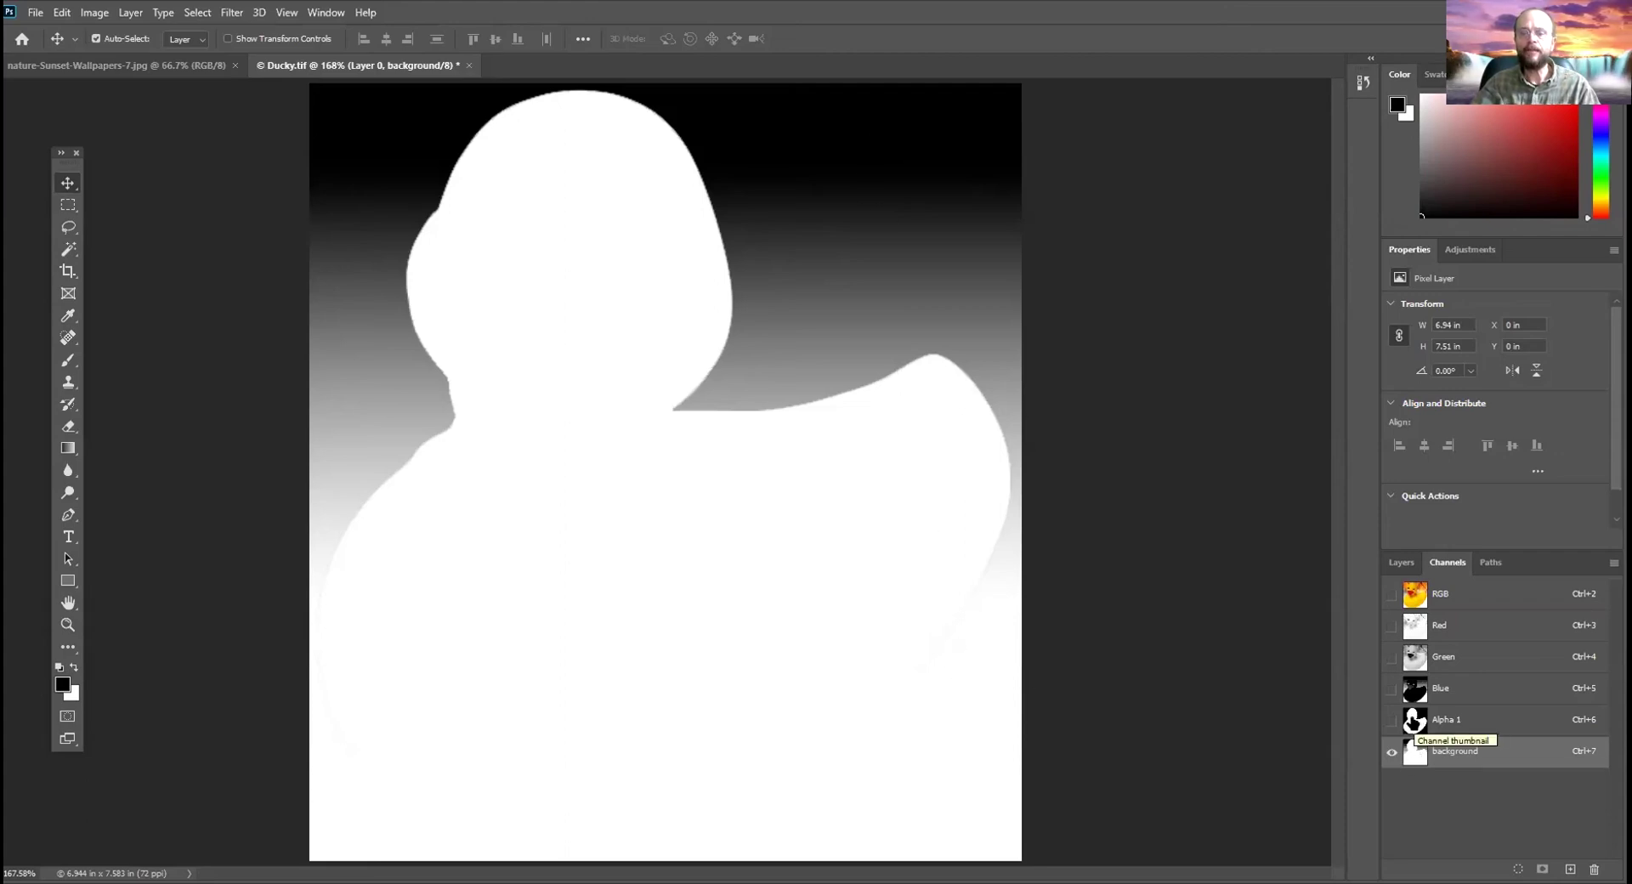
click(1455, 759)
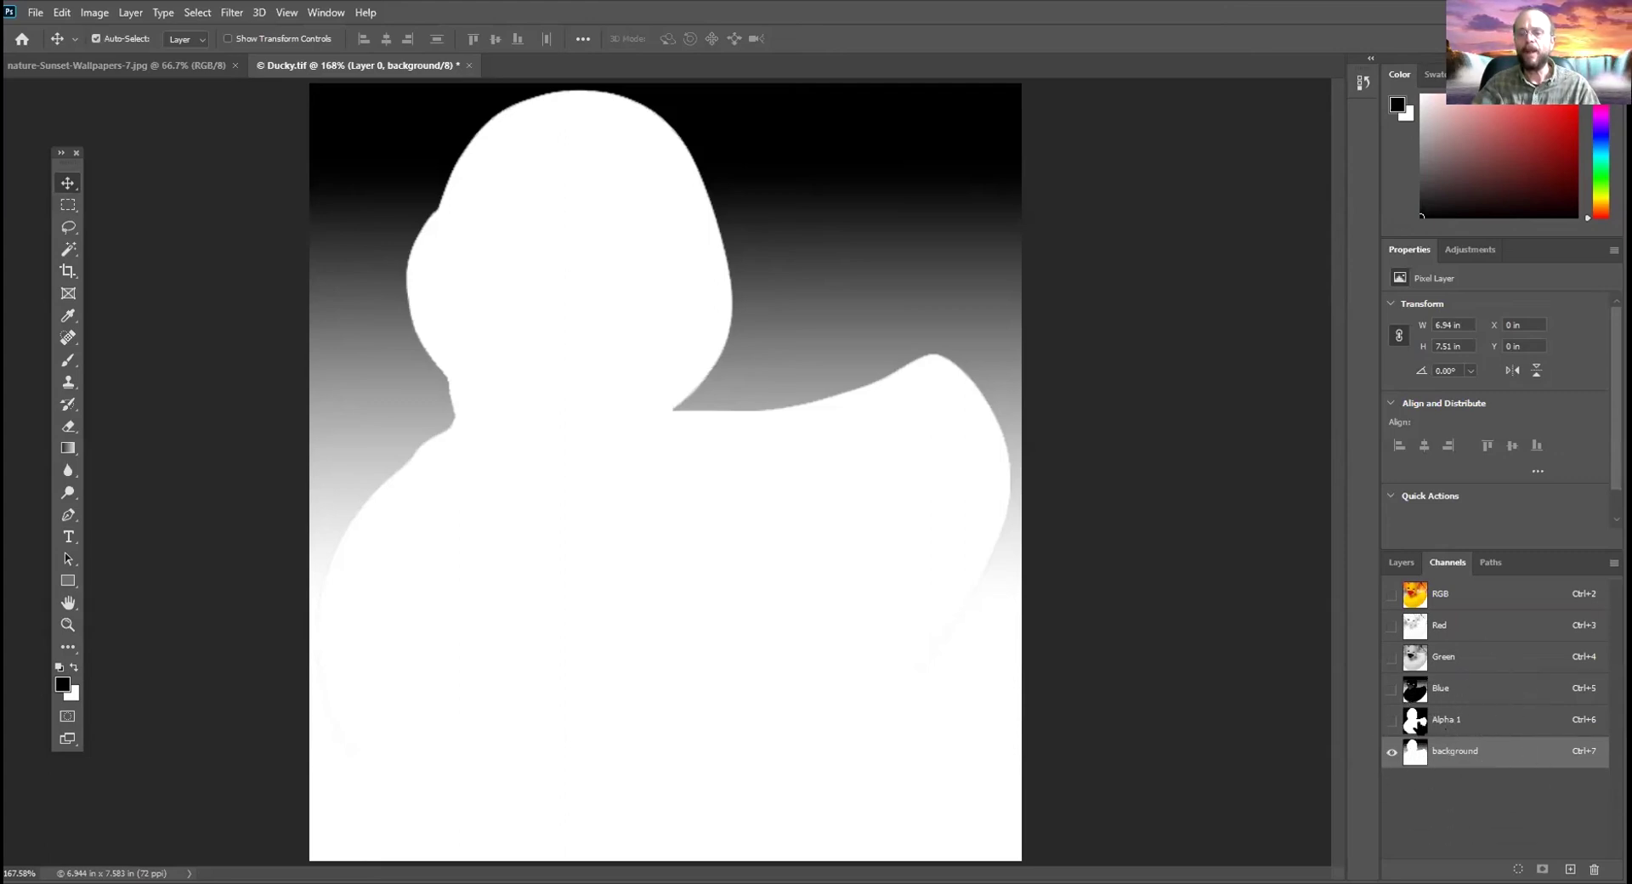
key(ctrl)
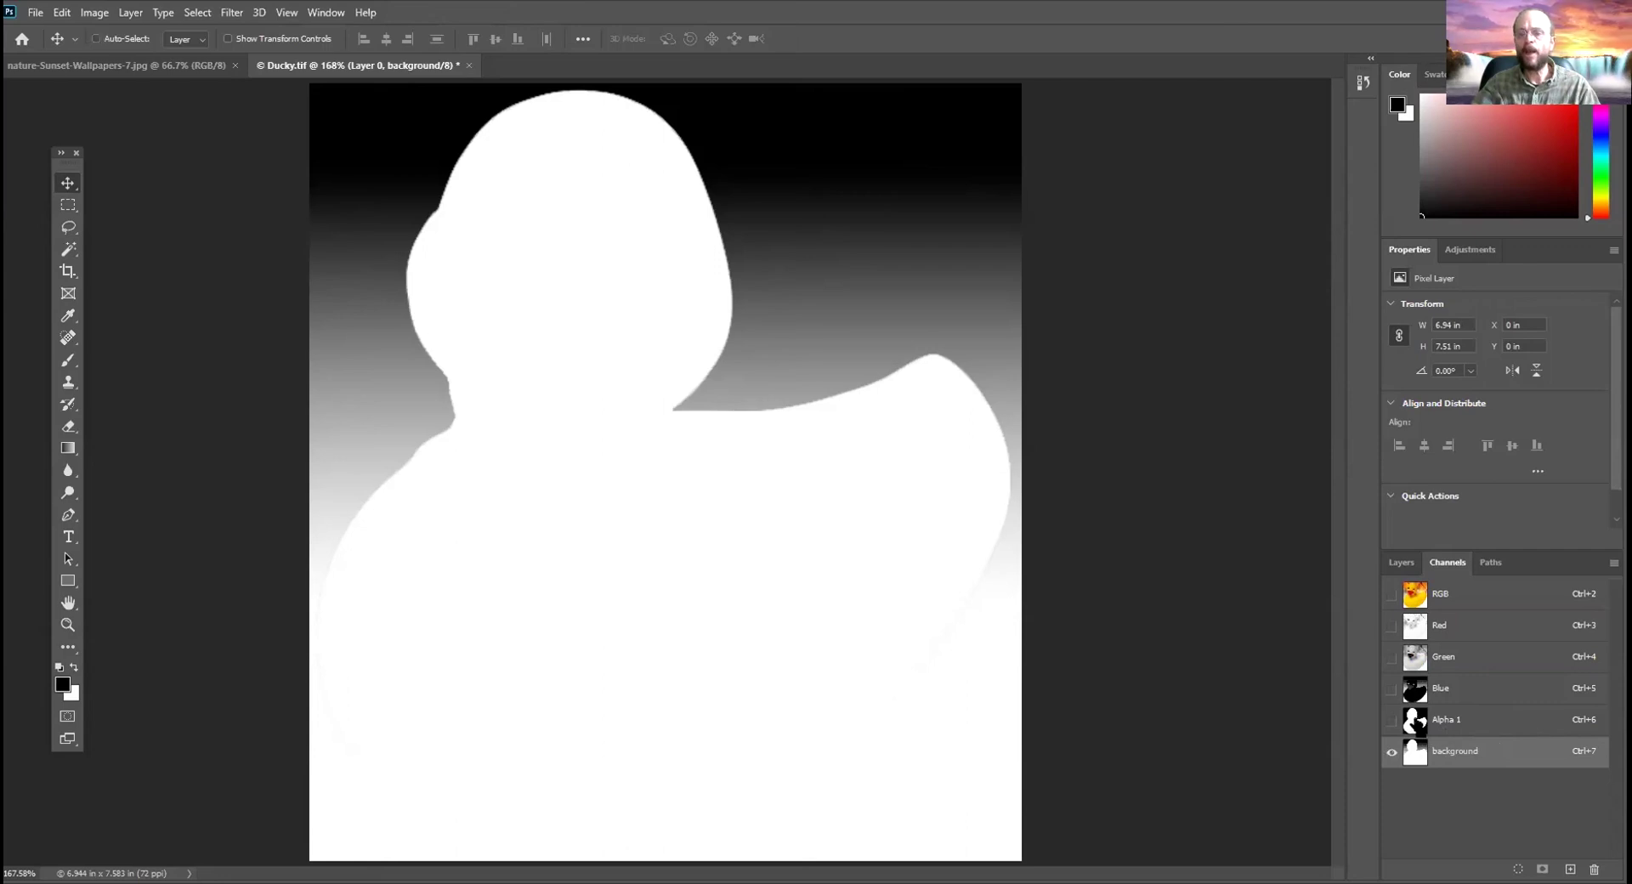
ctrl+click(1415, 721)
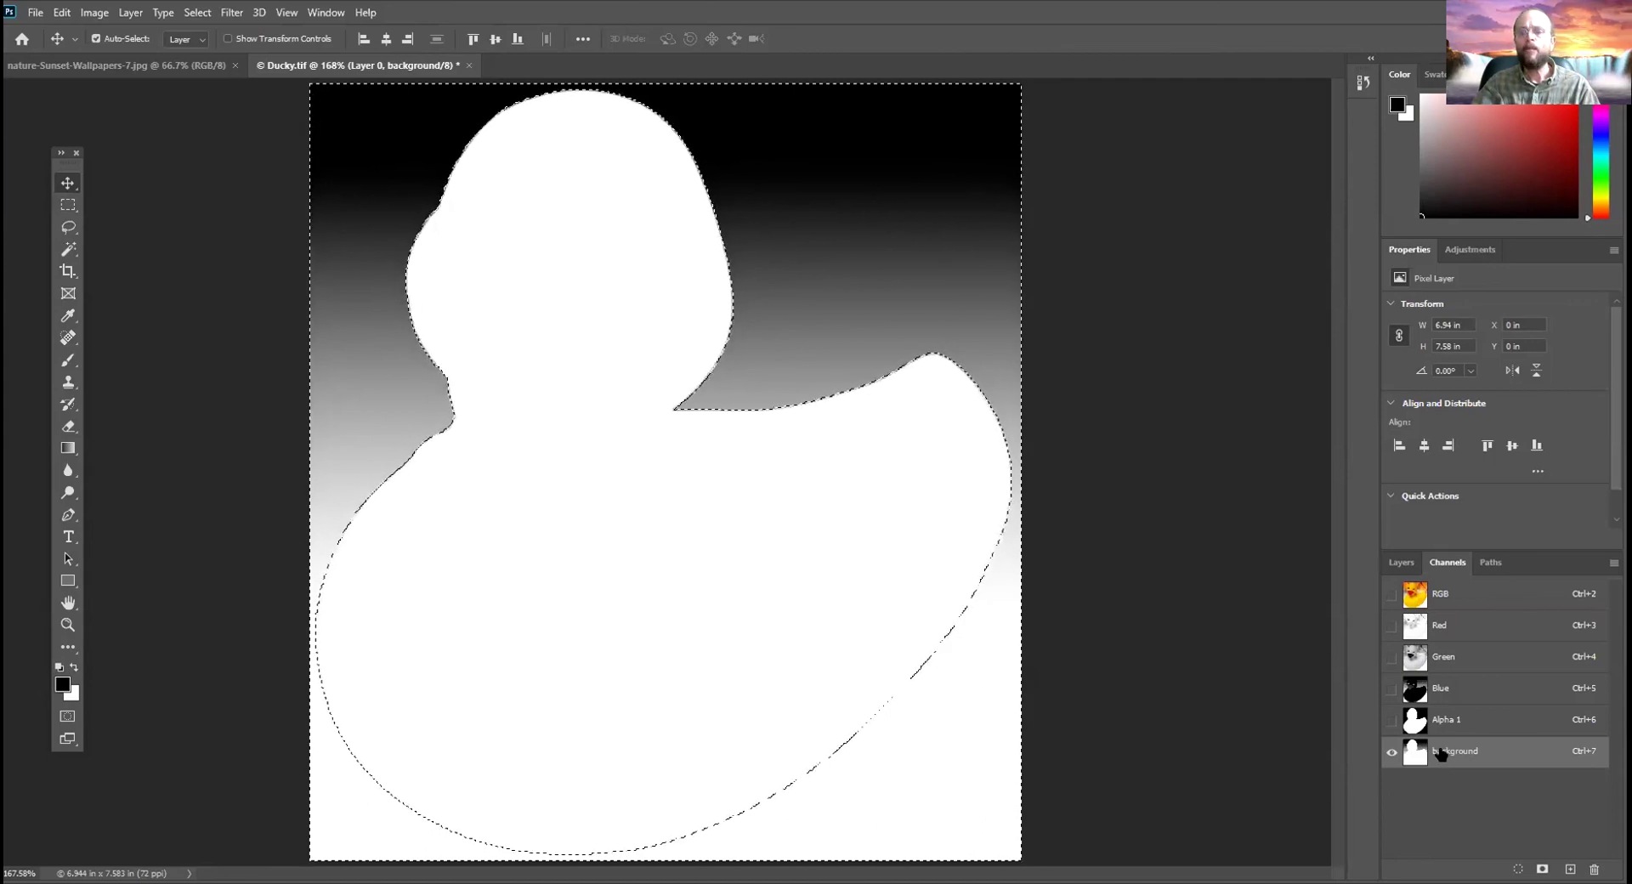
click(102, 11)
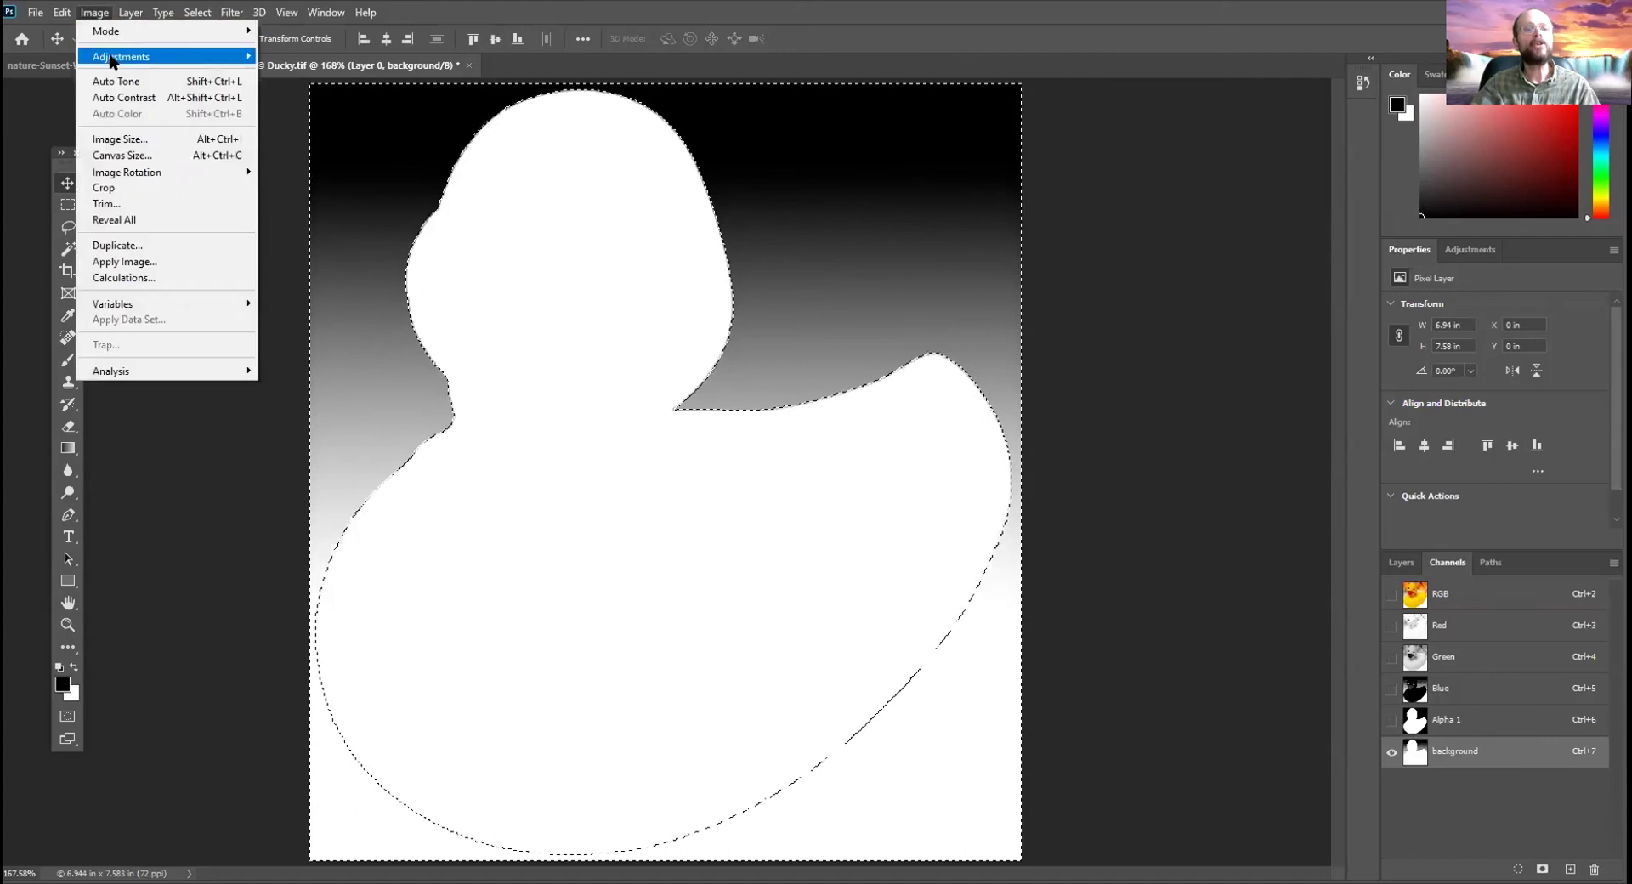
mouse_move(111, 56)
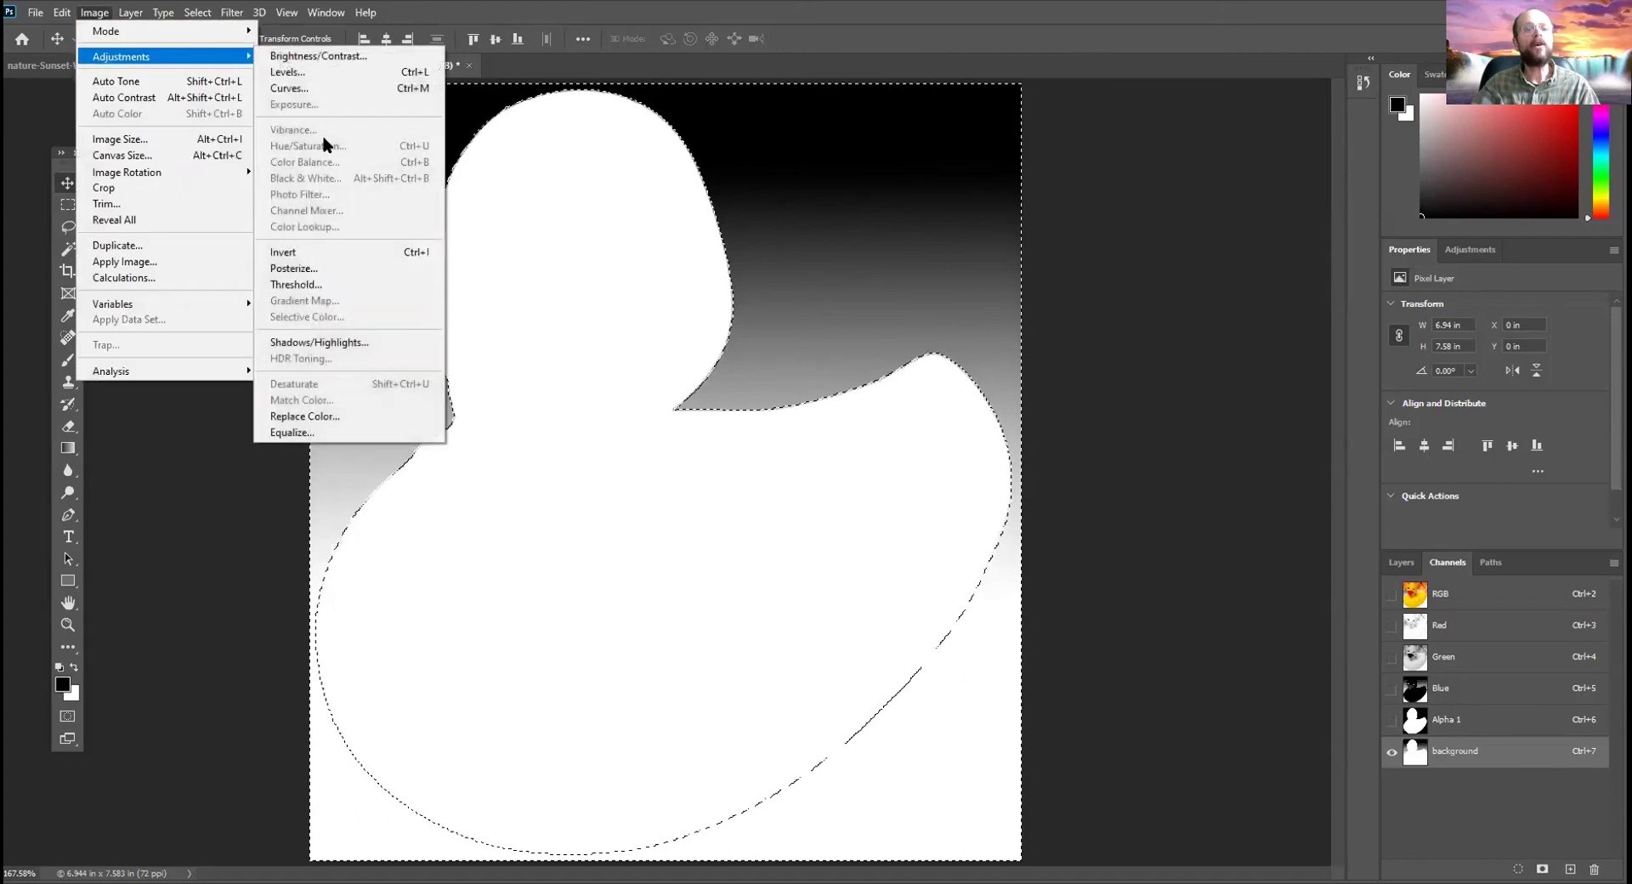
click(372, 254)
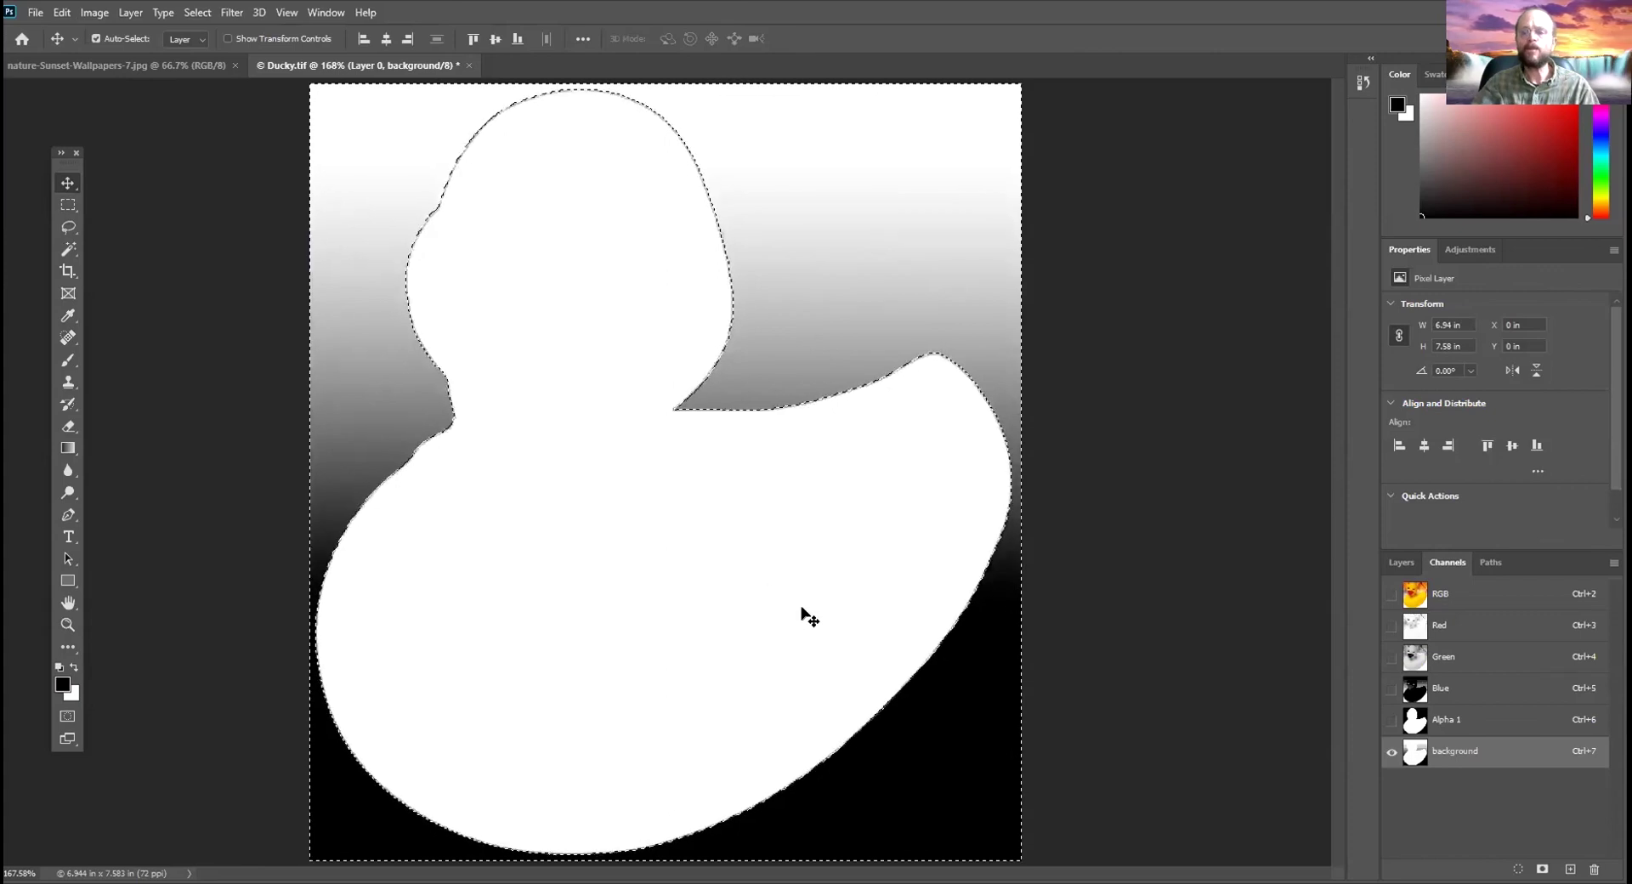
Return to the RGB composite, clear the selection, and load the background channel as a new selection
click(1475, 598)
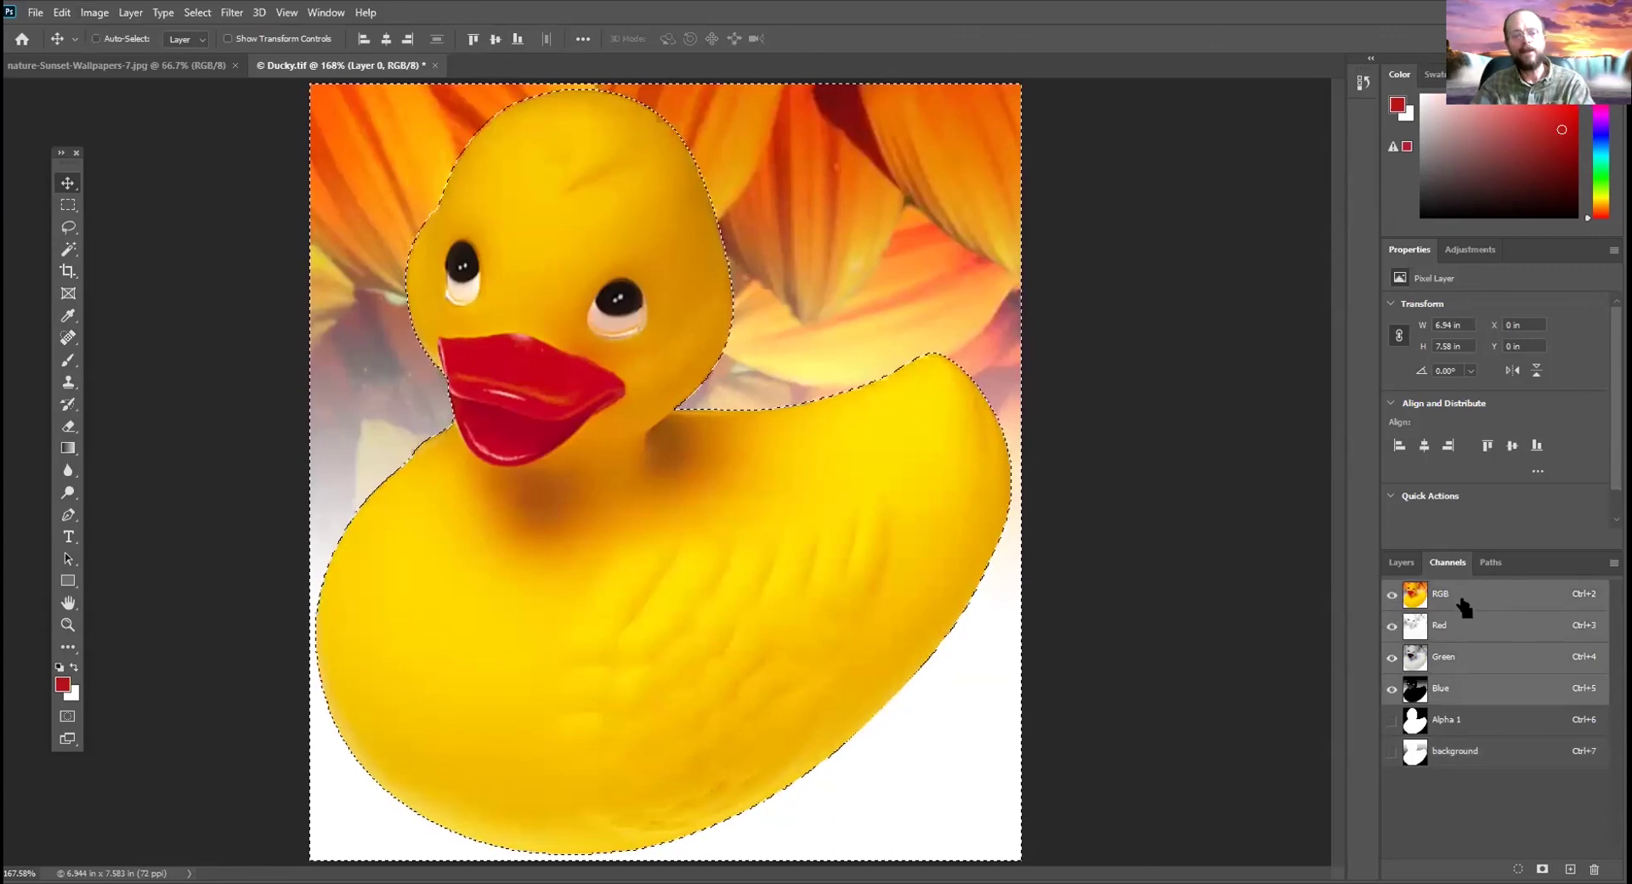
key(ctrl+d)
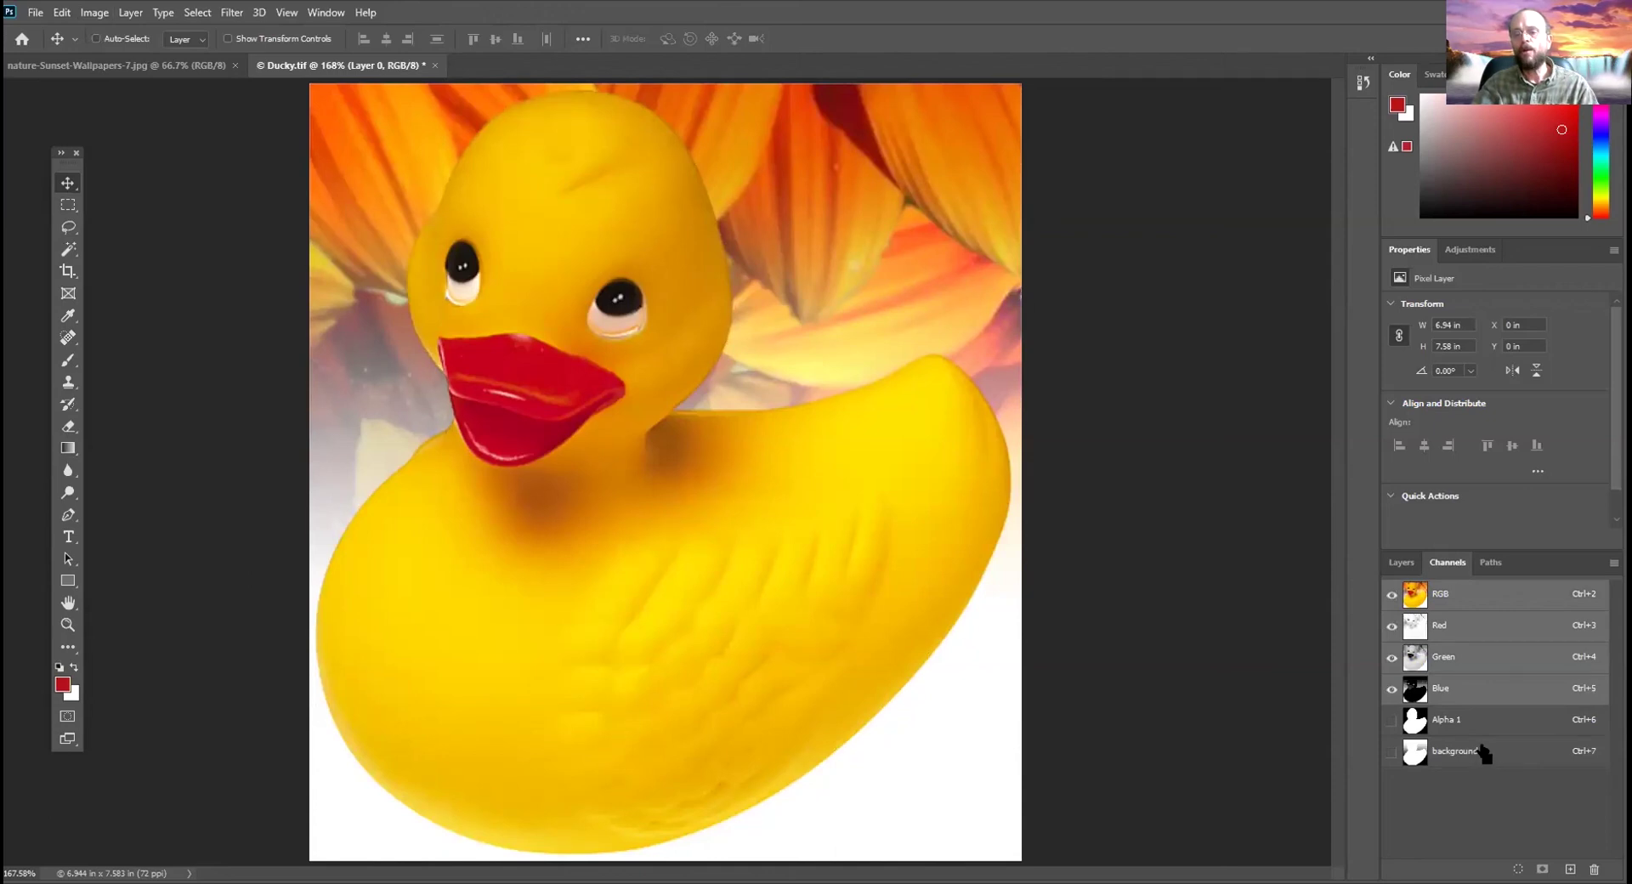
ctrl+click(1483, 753)
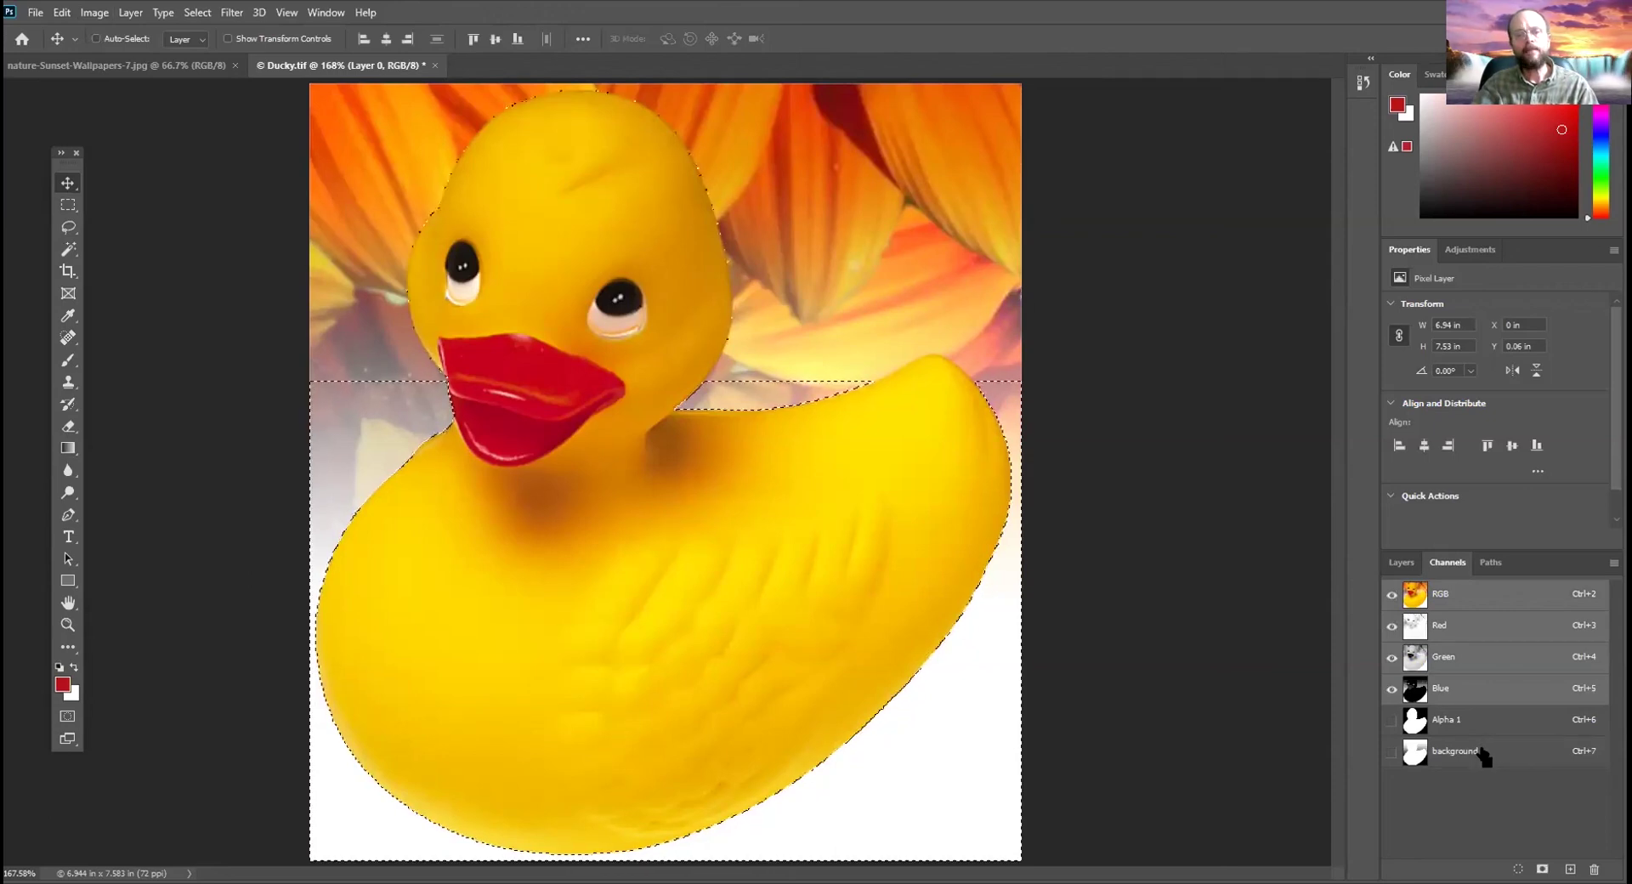
ctrl+click(1483, 753)
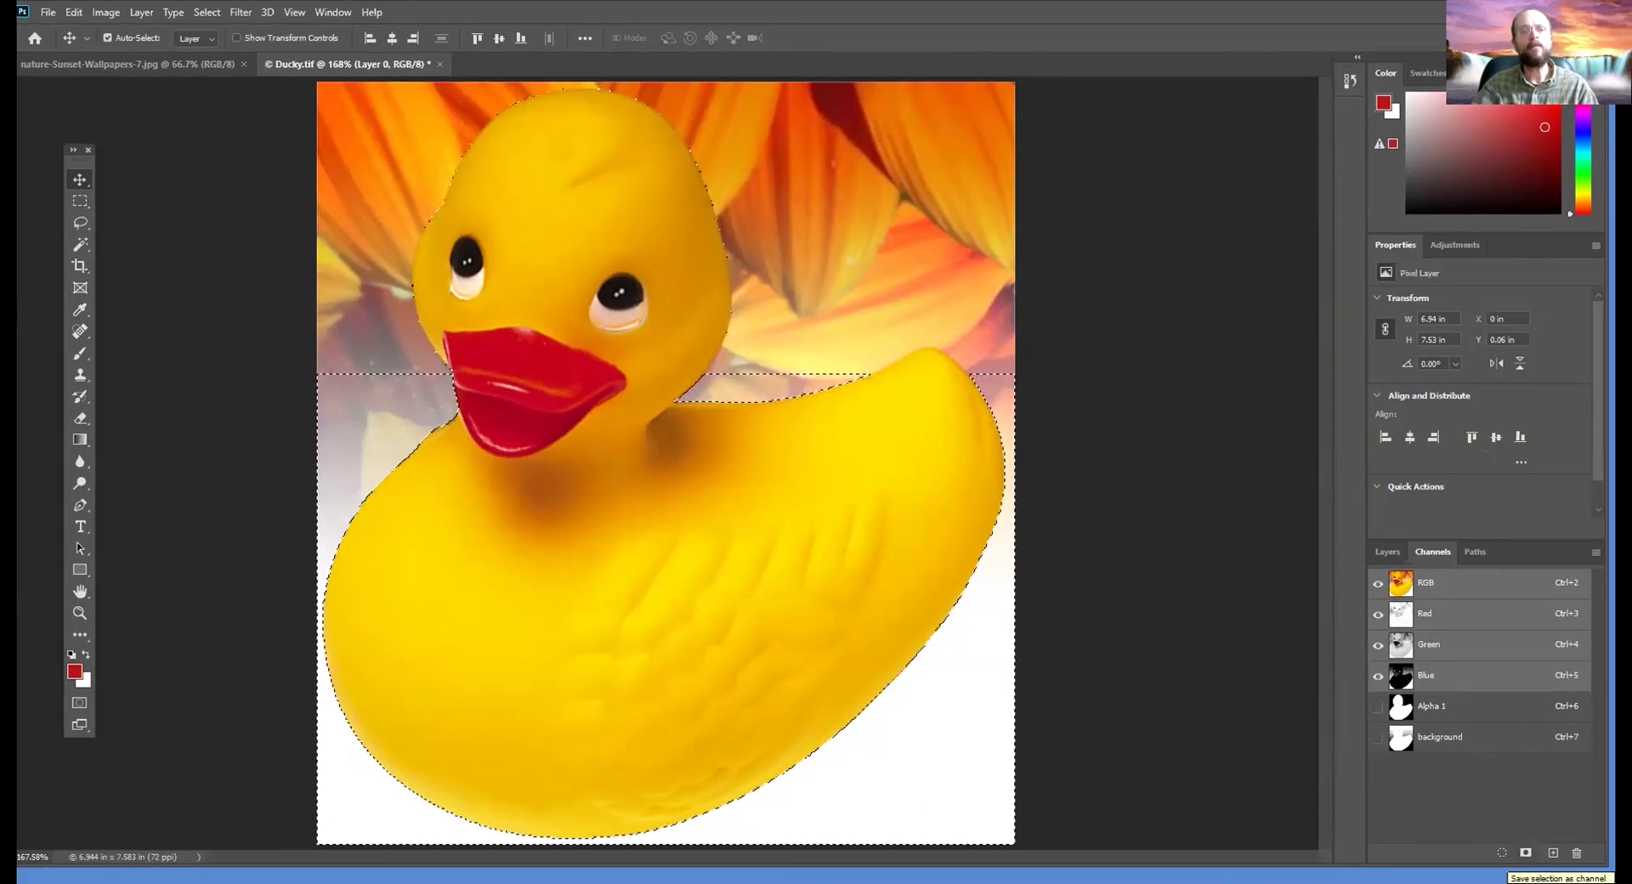
Fill the selection with the third pattern in the Water group using the Spiral script at 100% opacity, and deselect
click(48, 12)
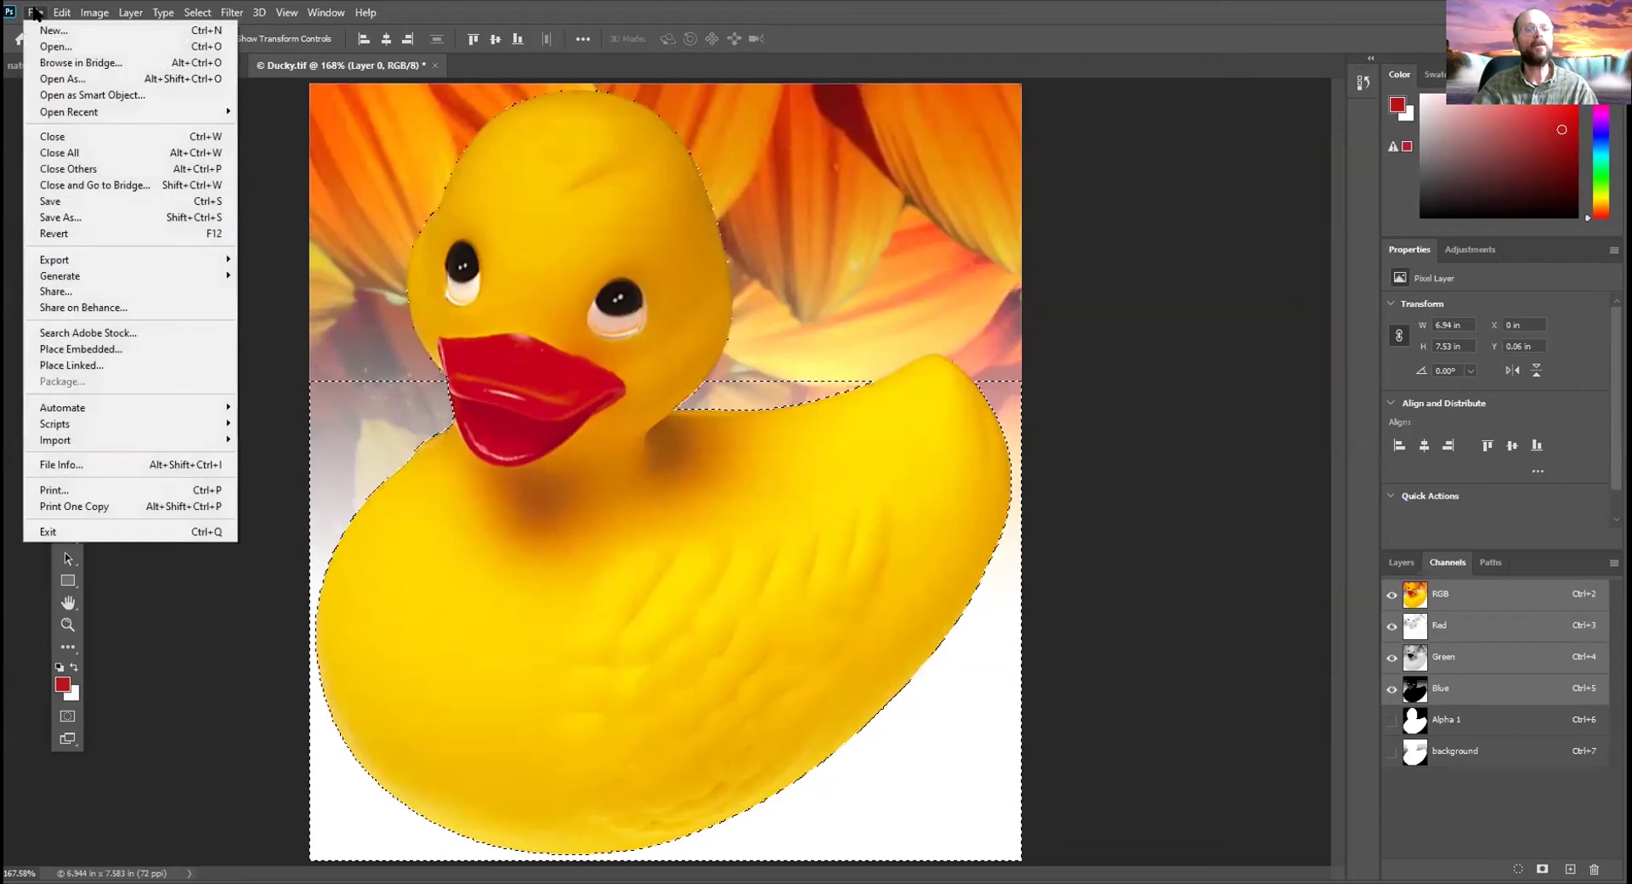
mouse_move(61, 12)
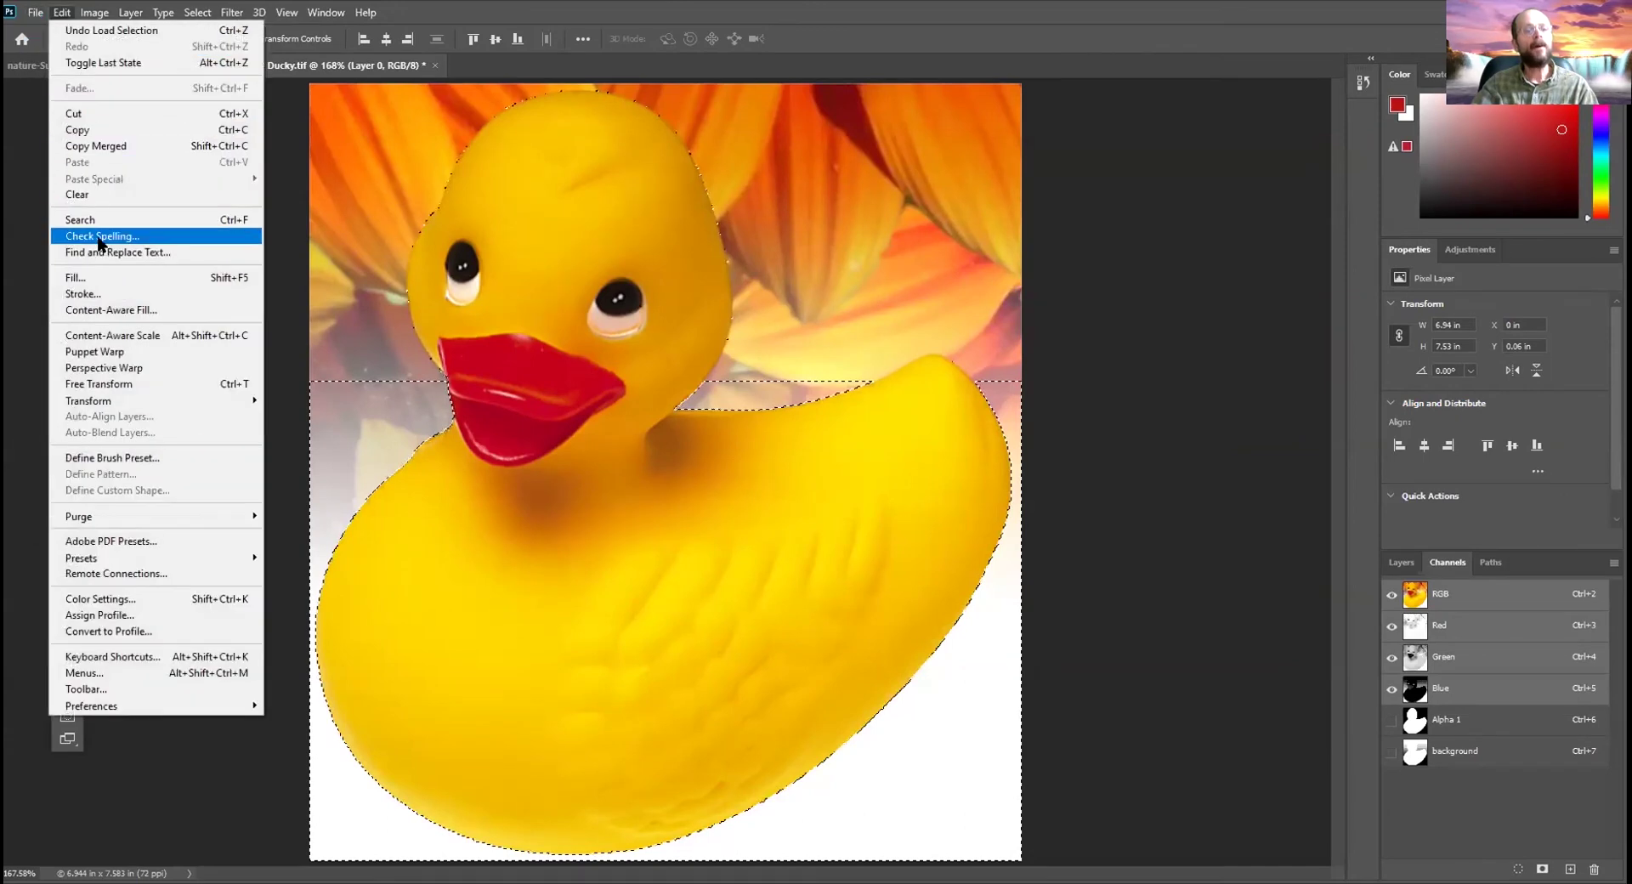
click(111, 277)
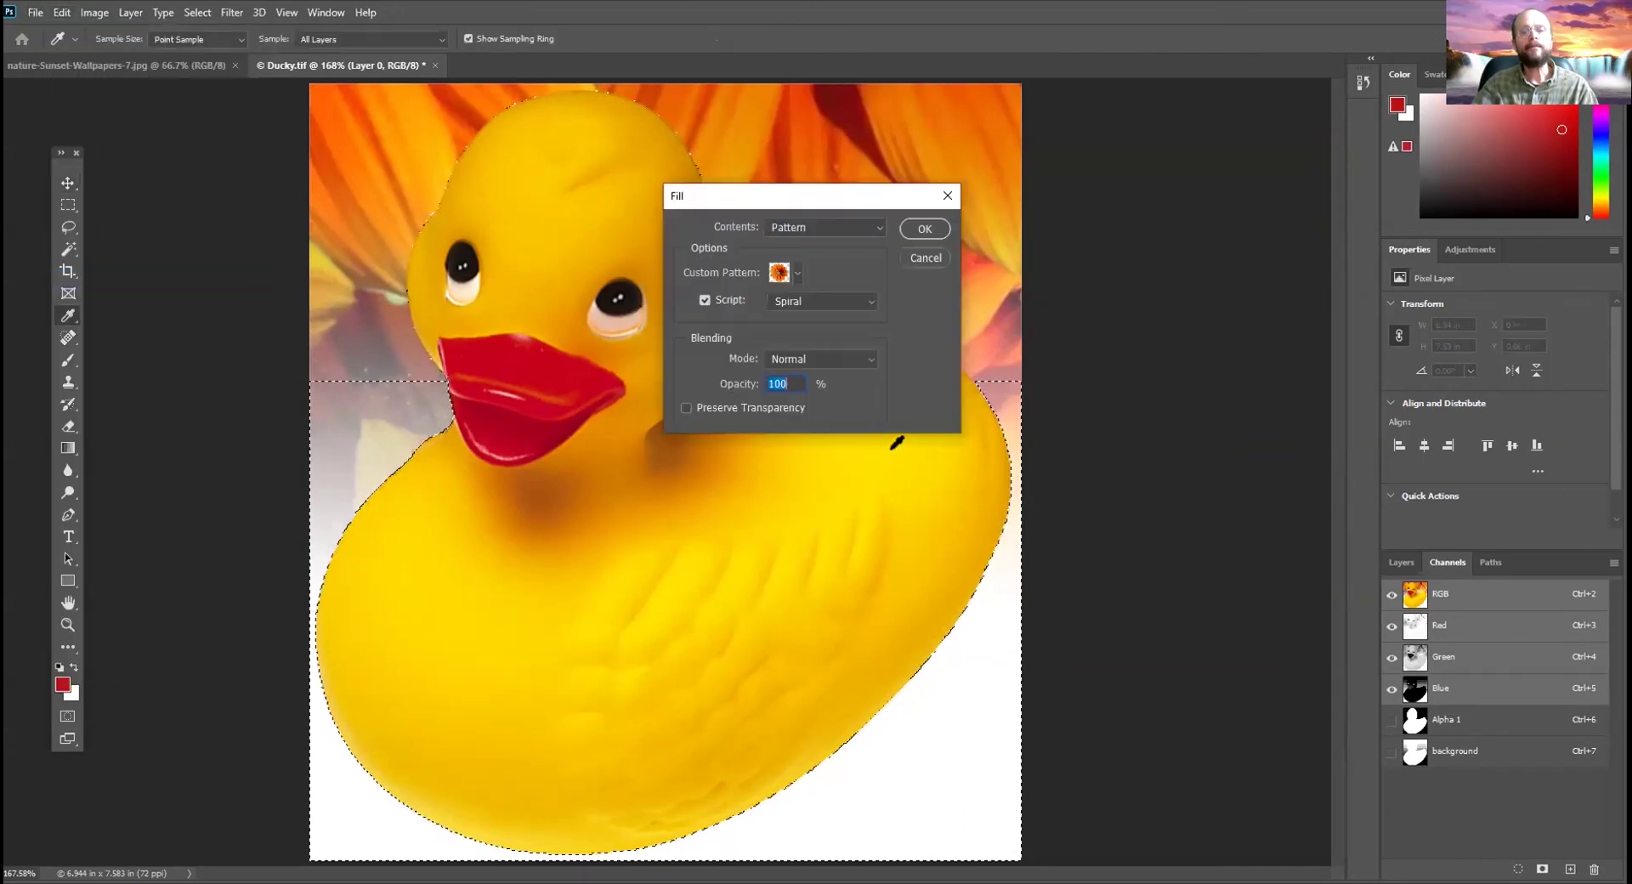
click(795, 272)
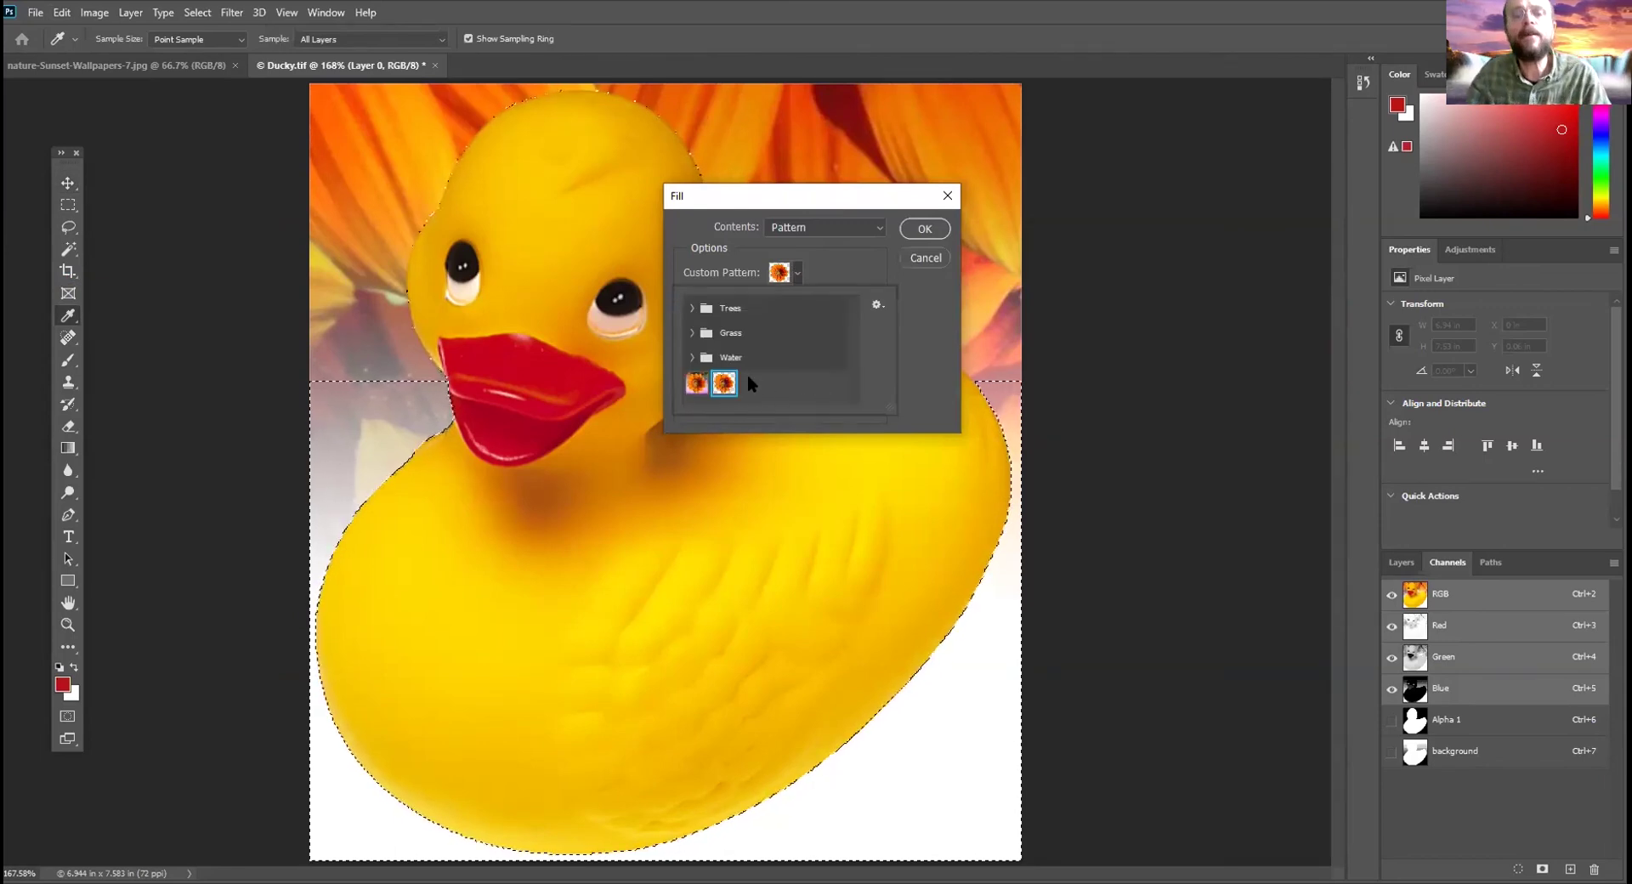
click(692, 357)
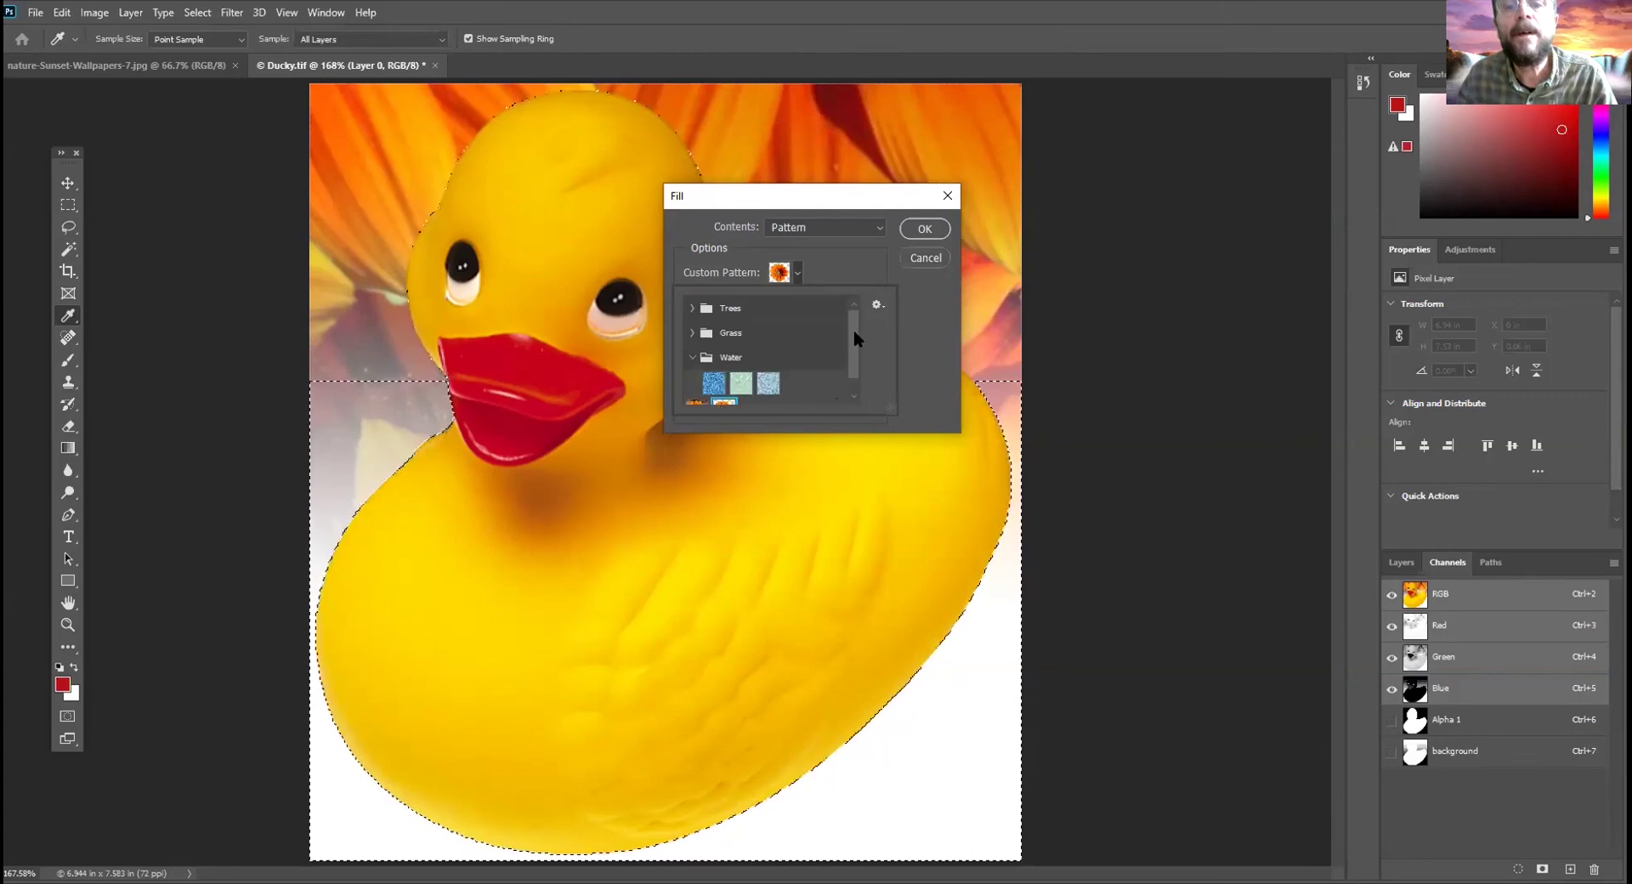
drag(854, 329, 853, 339)
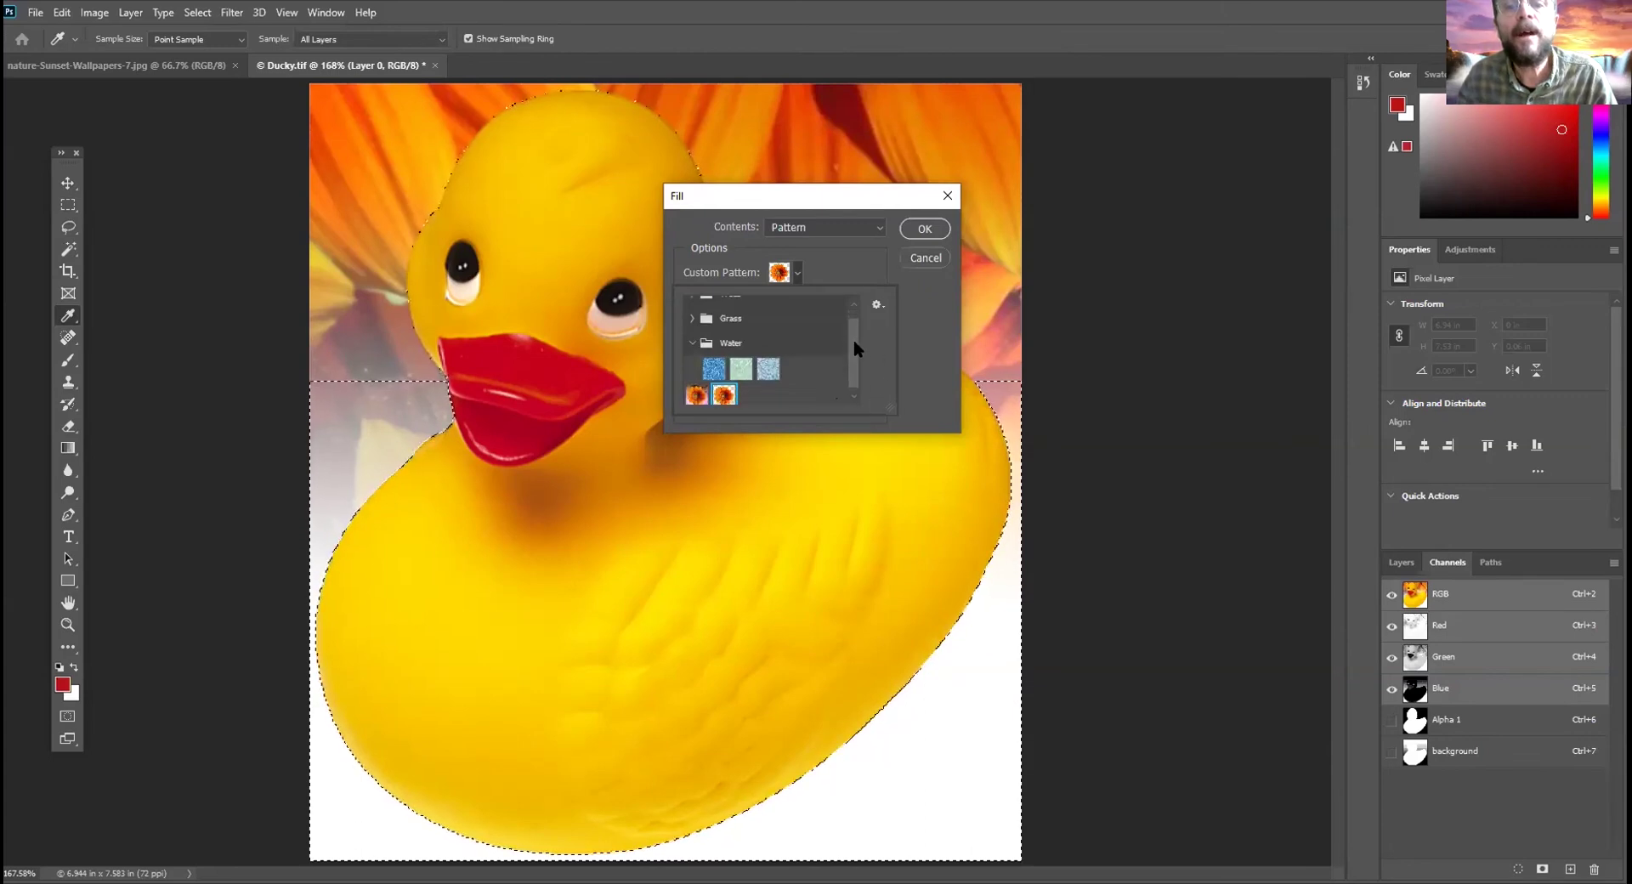
click(769, 370)
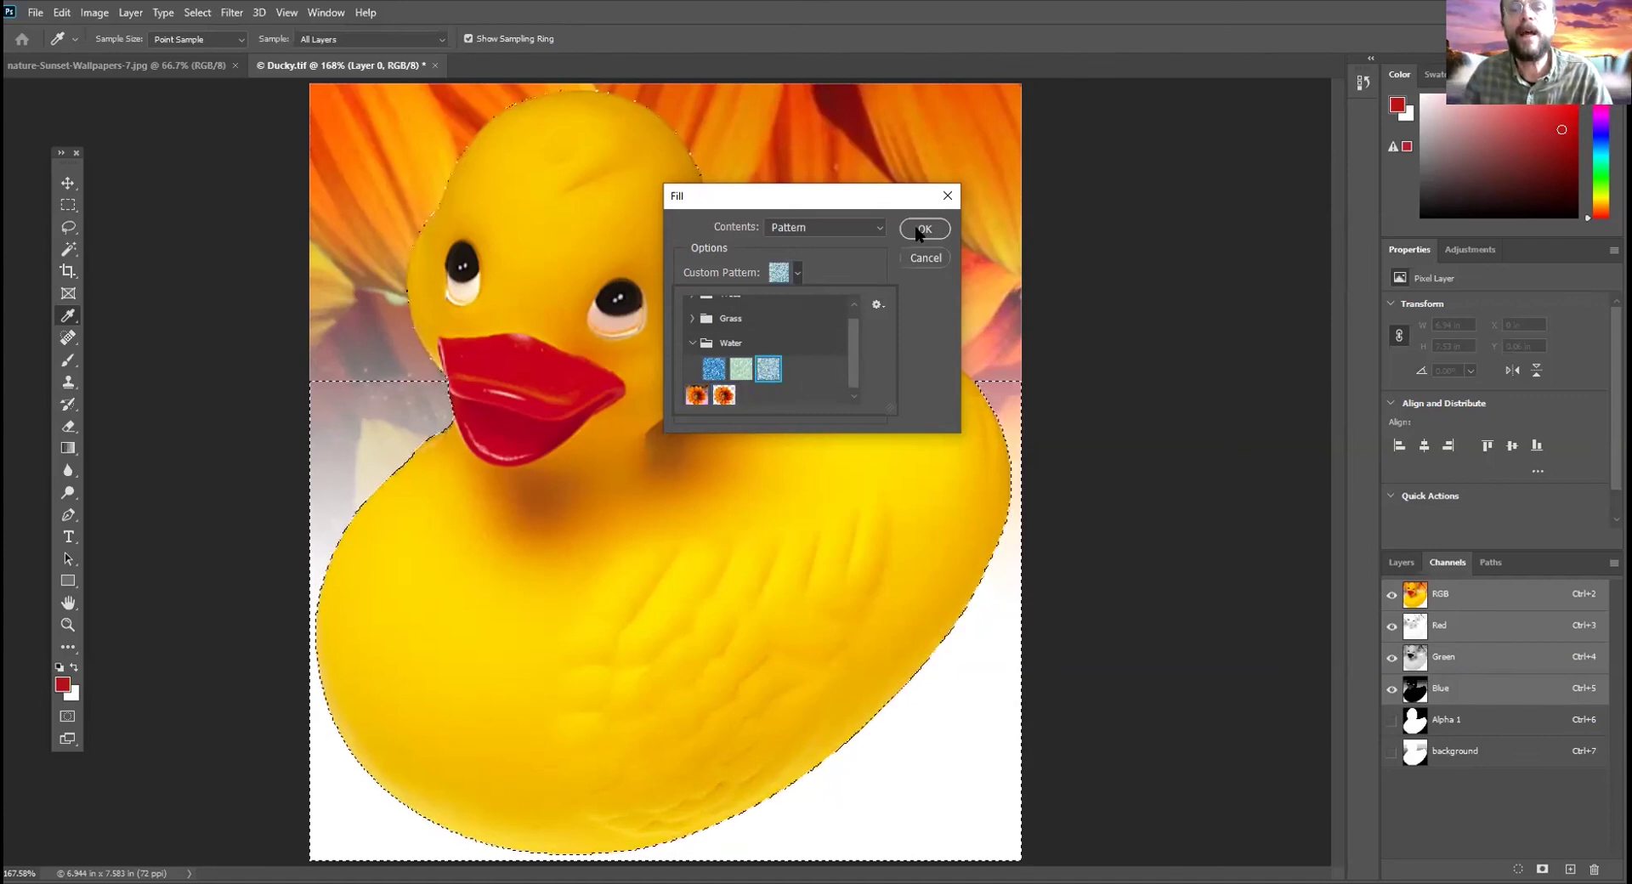
click(929, 299)
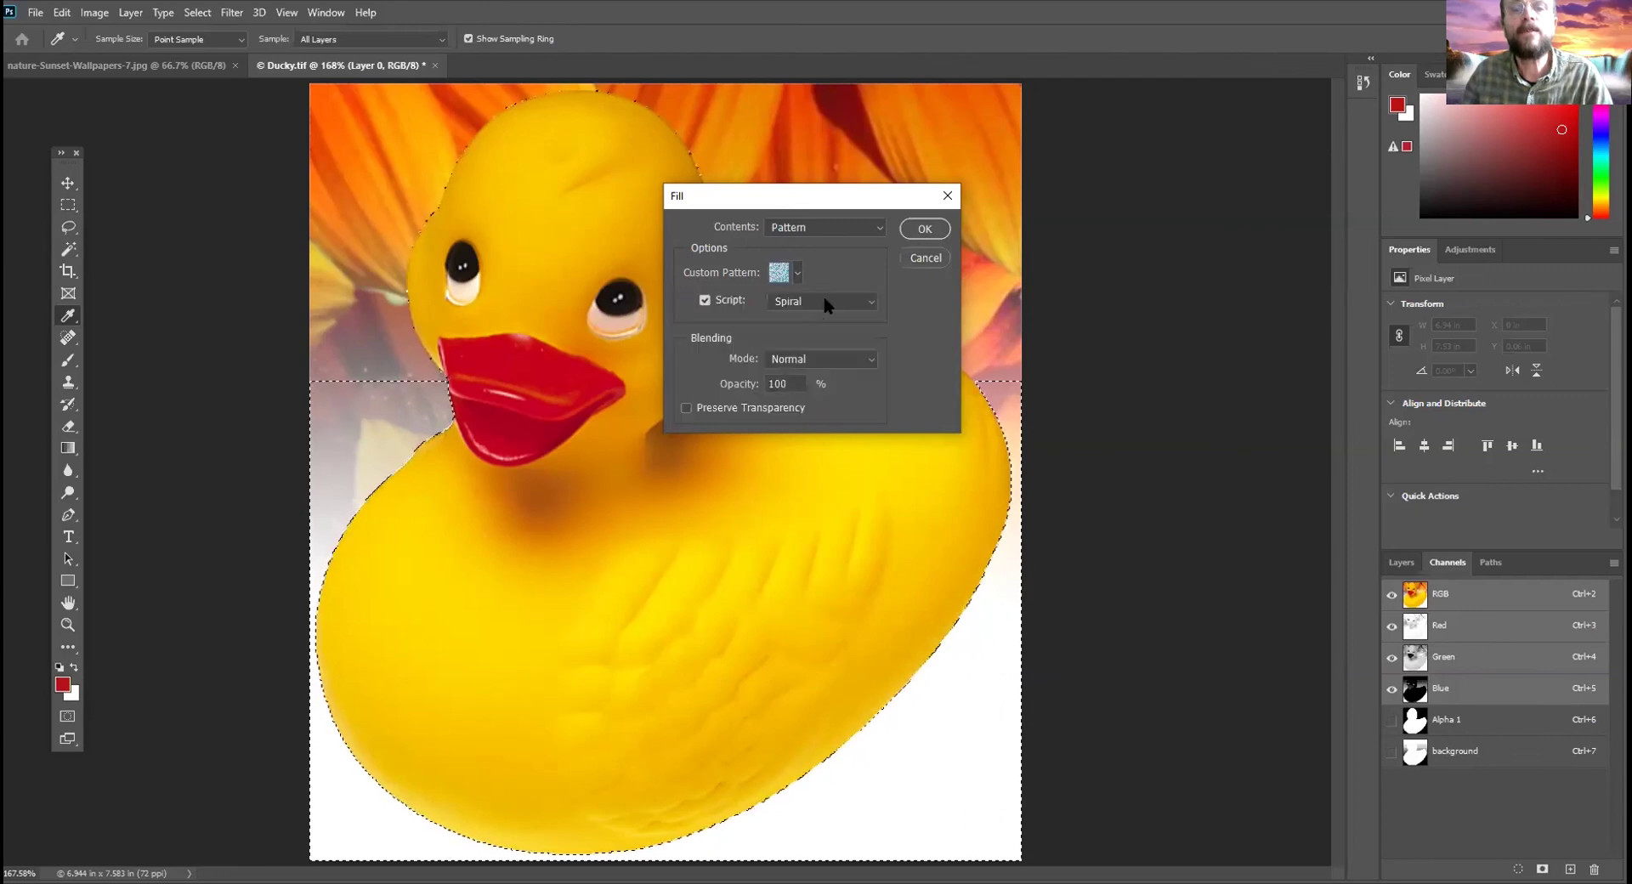
click(924, 228)
key(v)
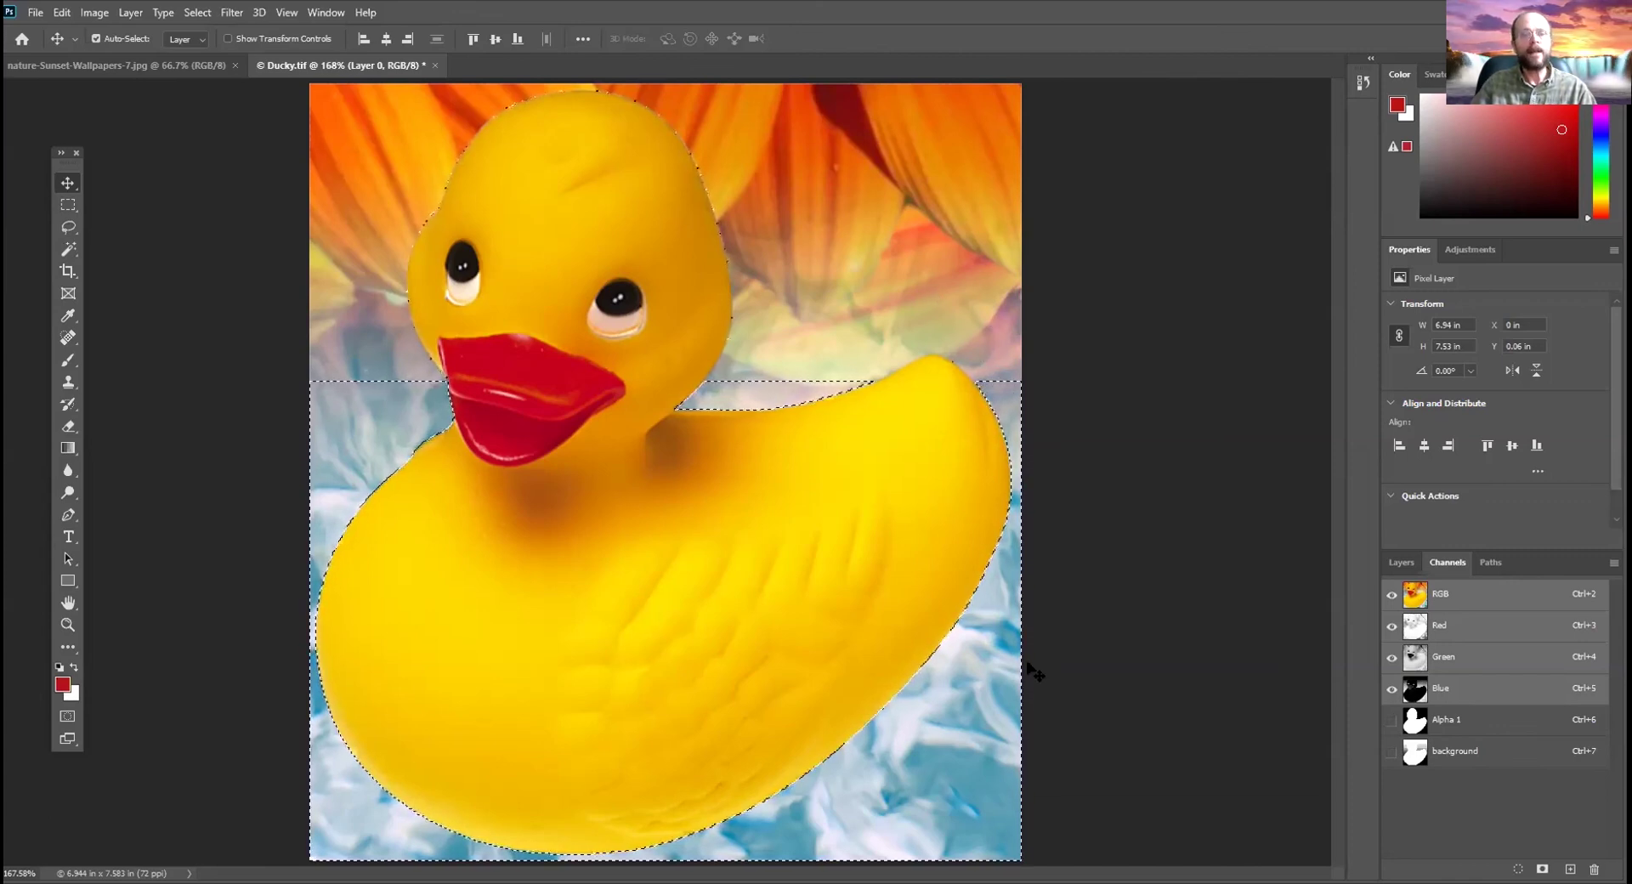
click(68, 204)
click(240, 230)
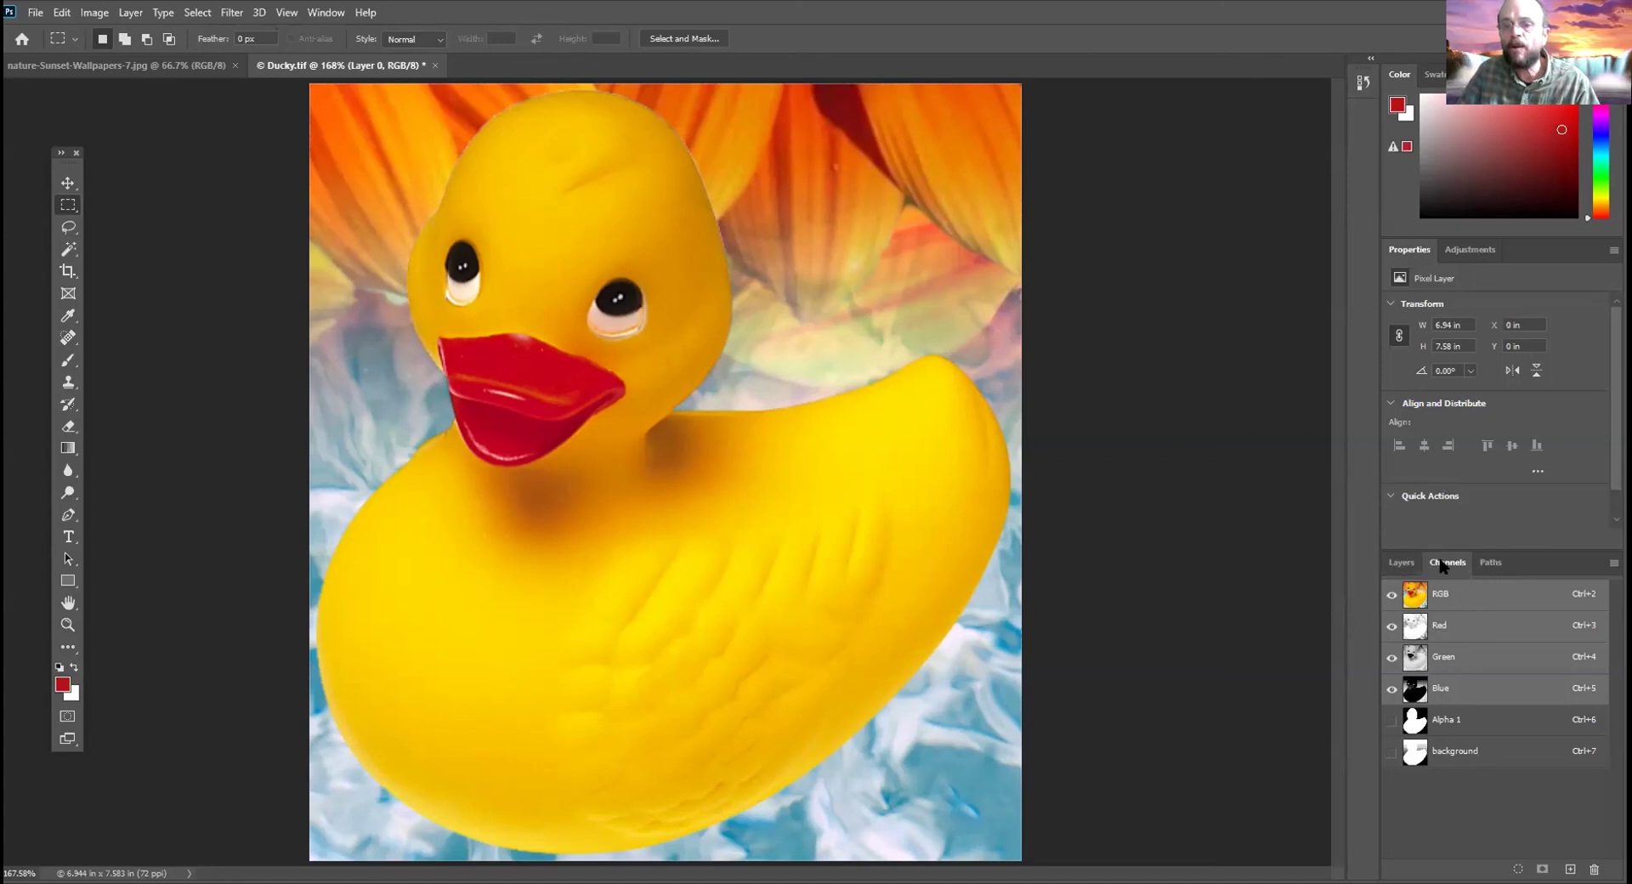
Inspect the Alpha 1 channel mask, return to the RGB composite, and show the layer list
click(1452, 720)
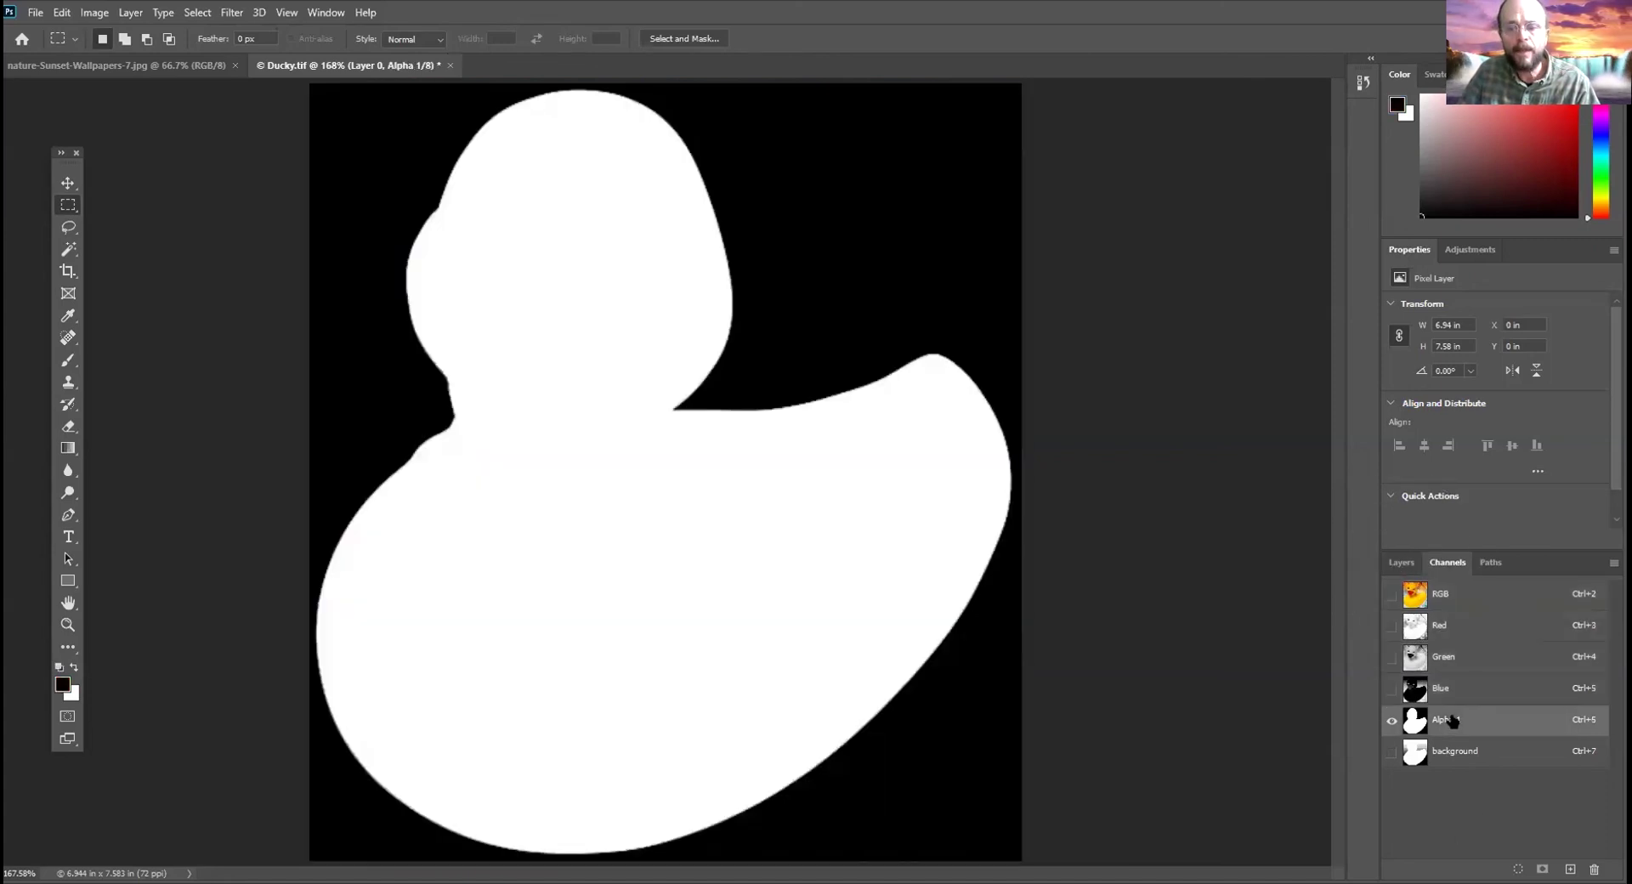
click(1450, 597)
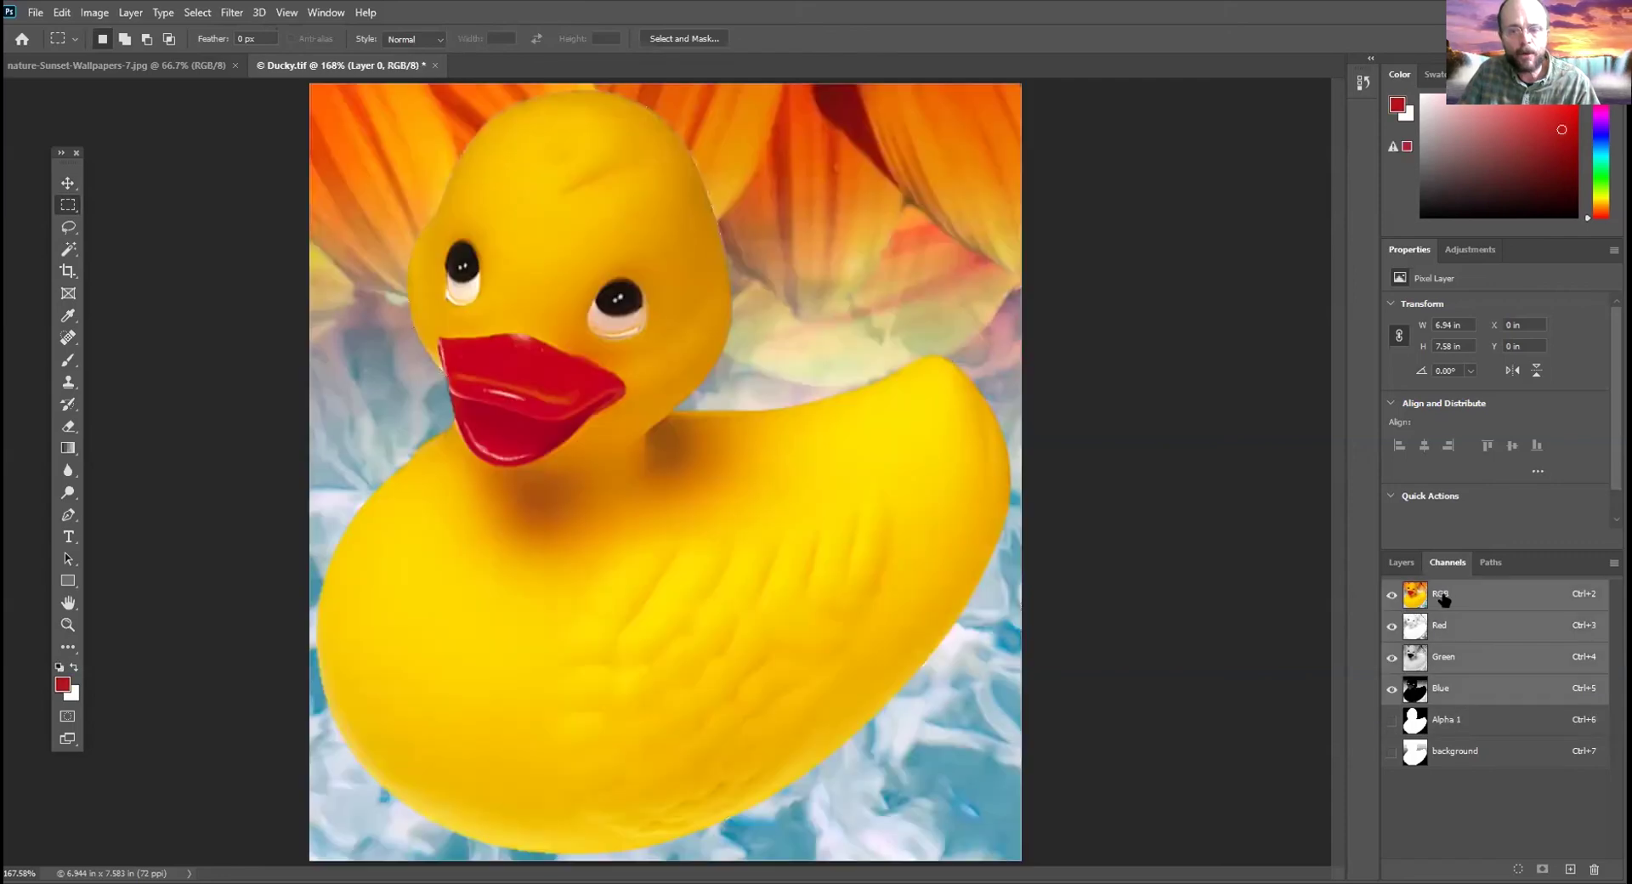
click(1407, 565)
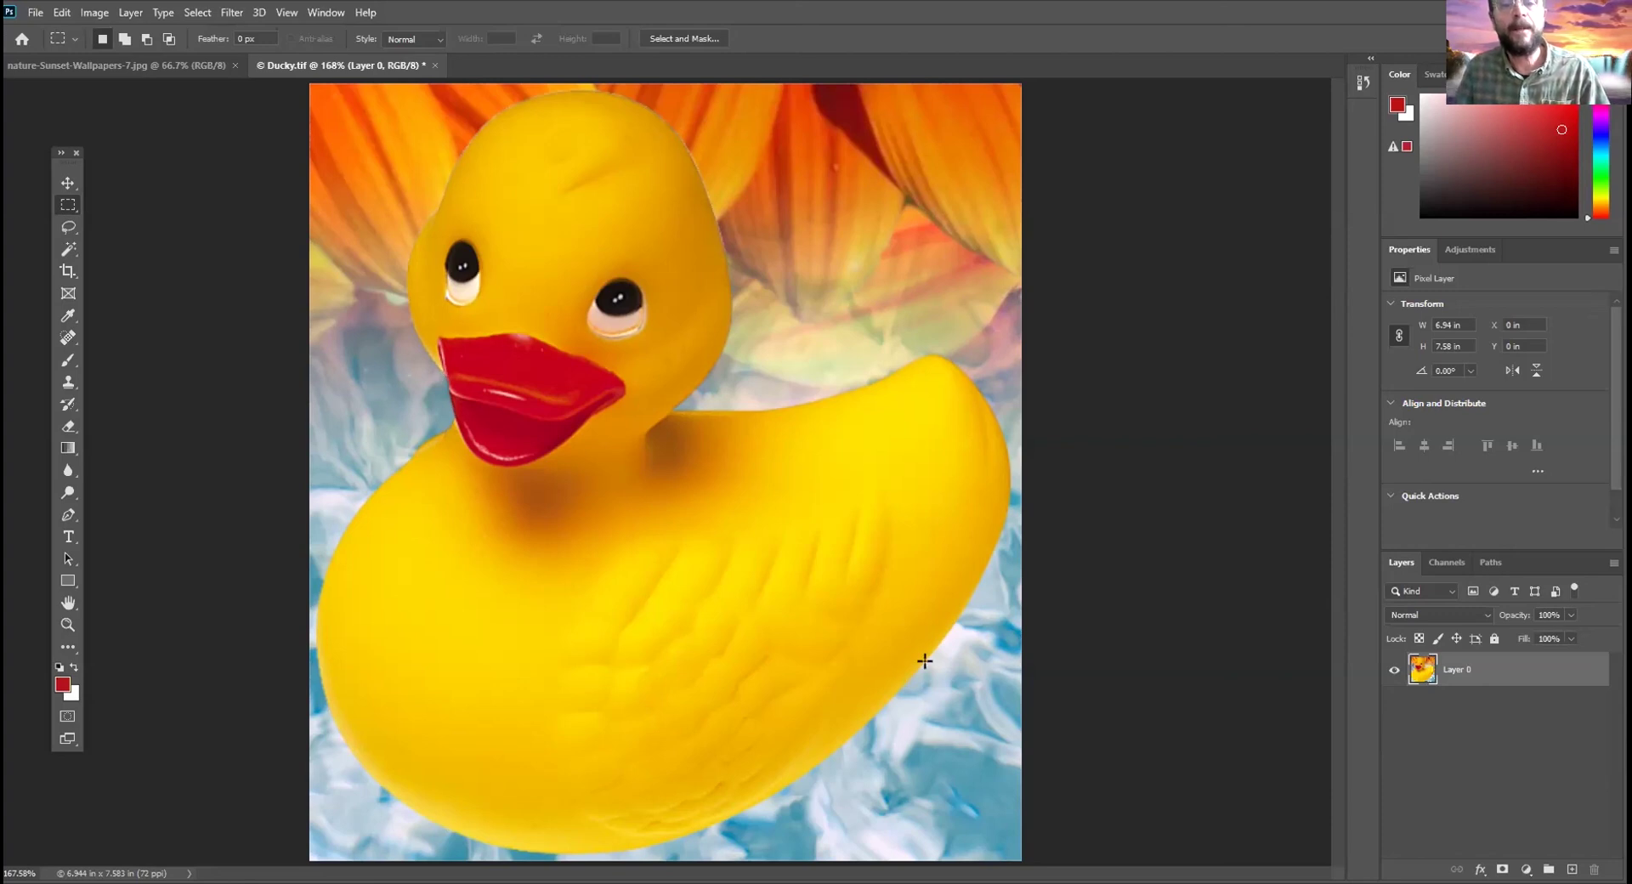
Select a bluish background patch beside the duck's beak with the Magic Wand on Layer 0, and show the channels again
click(68, 249)
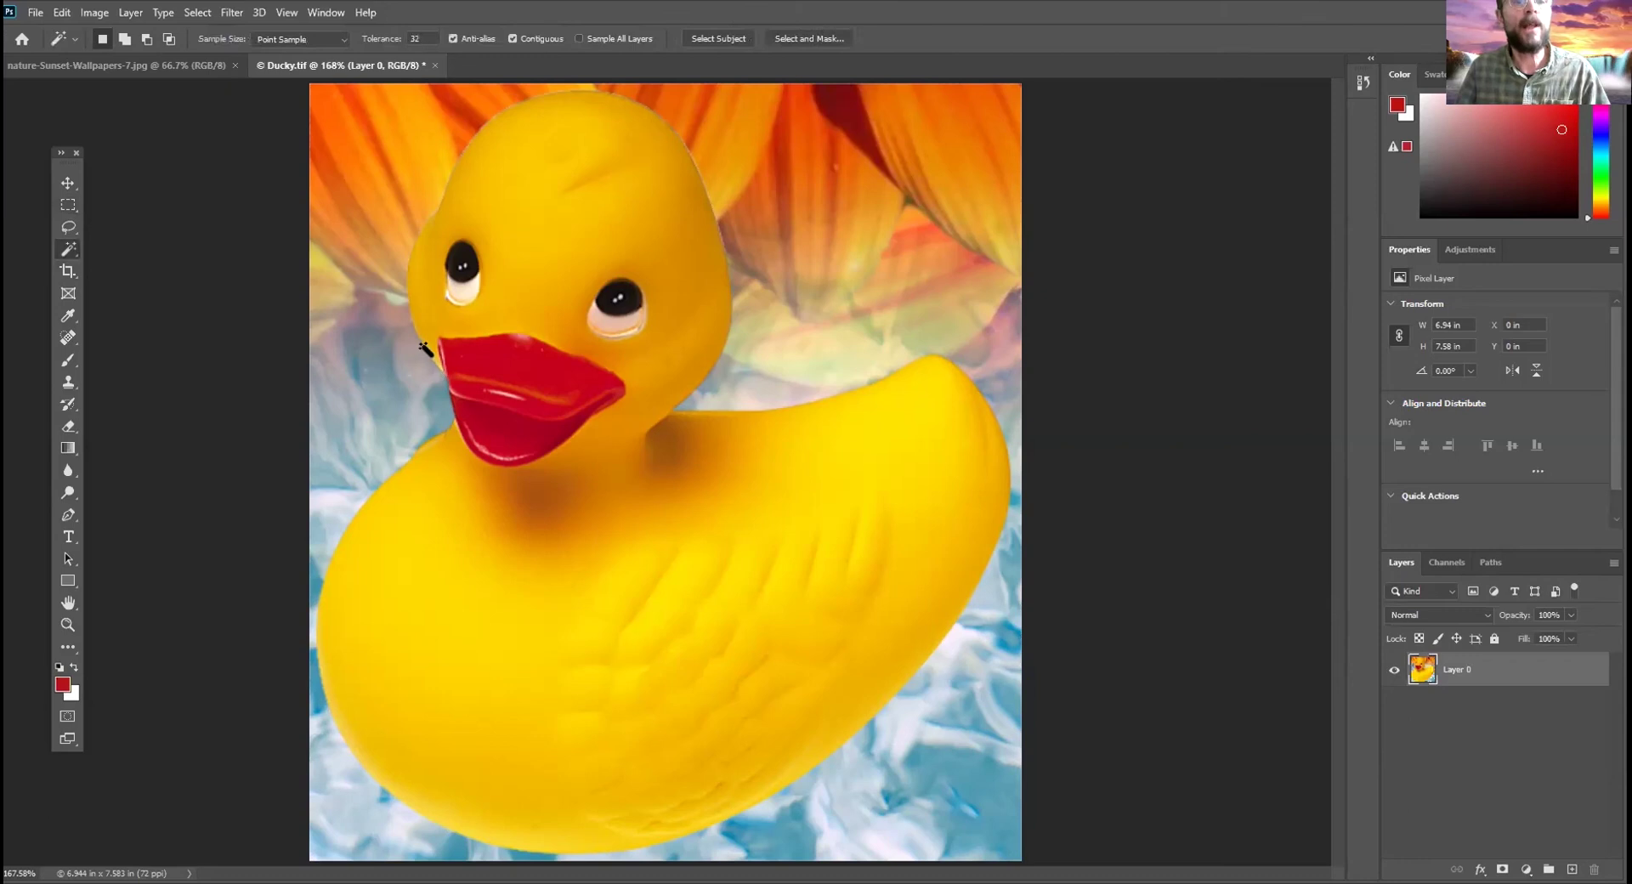
click(387, 392)
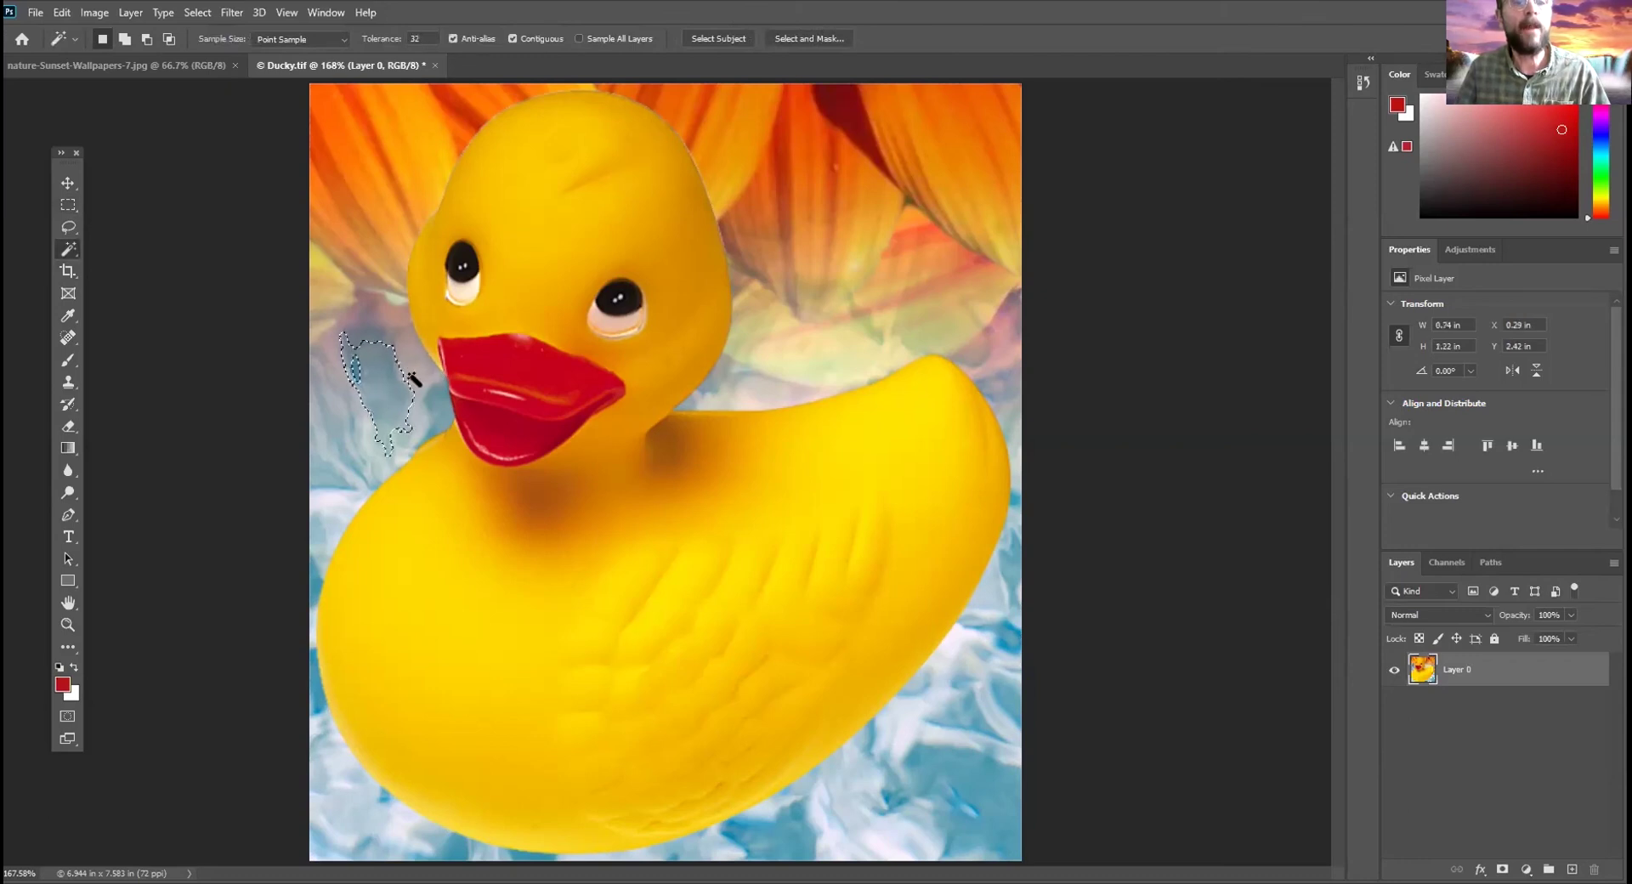
click(1423, 670)
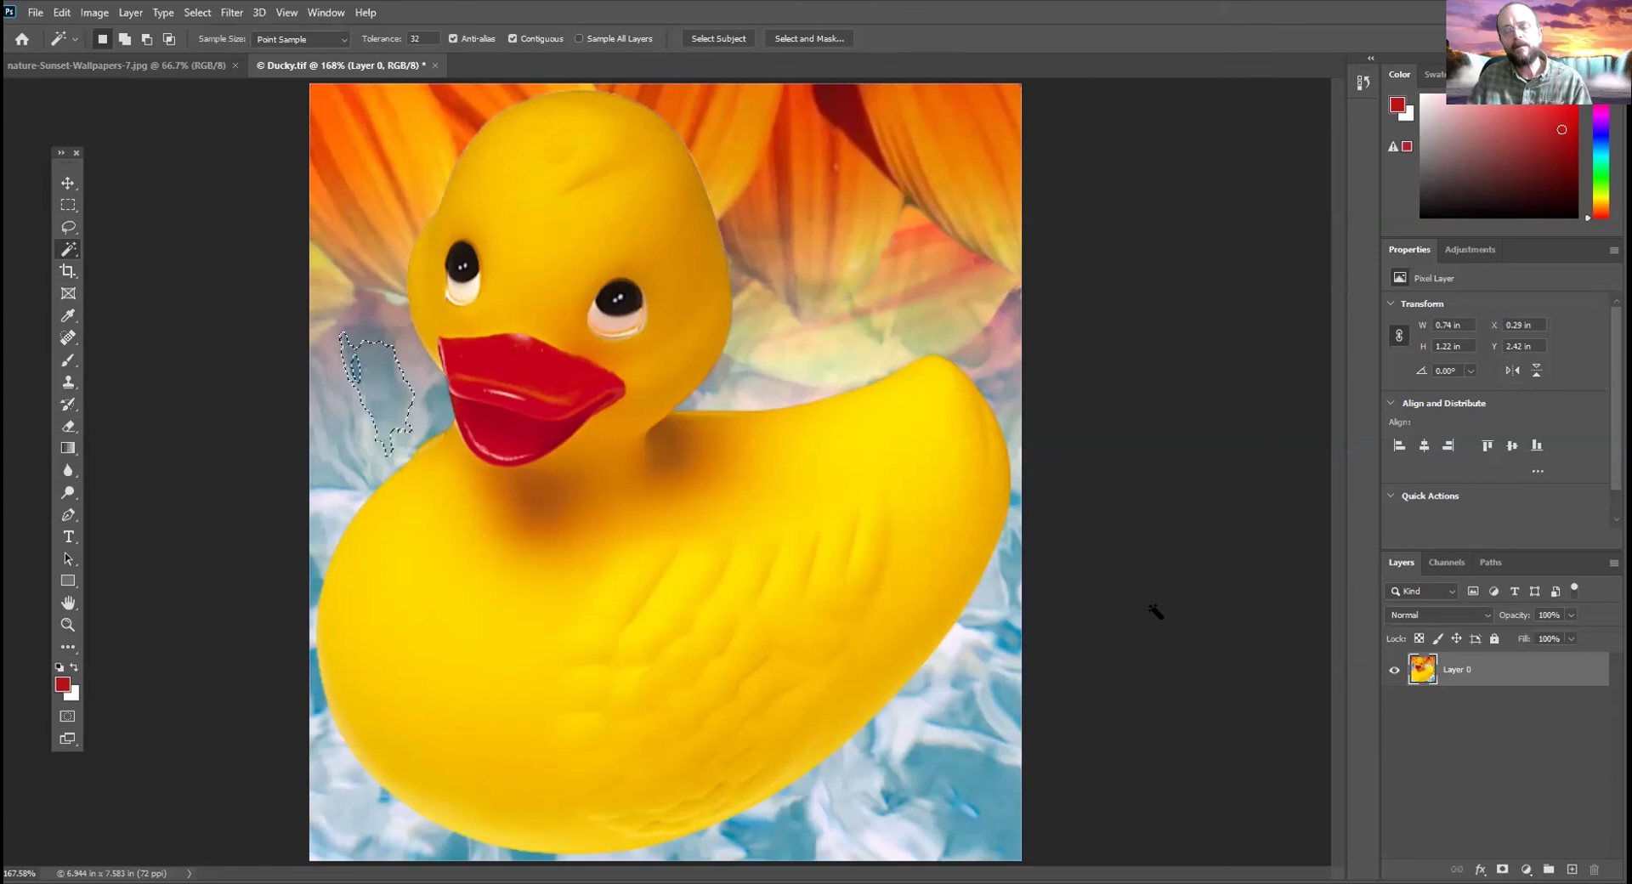
click(1442, 565)
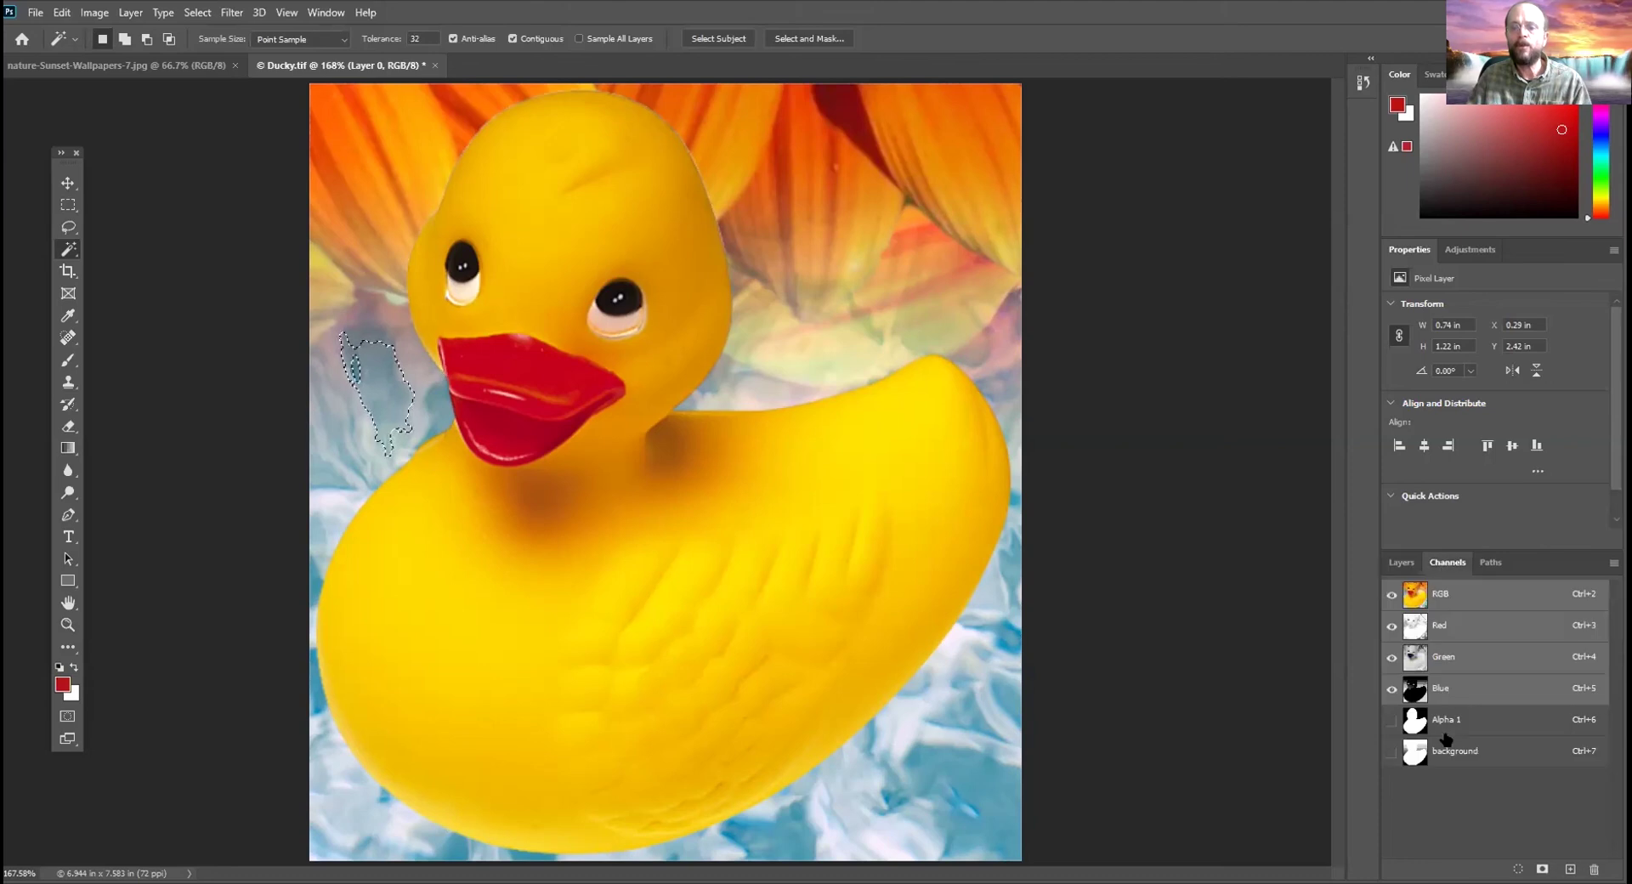